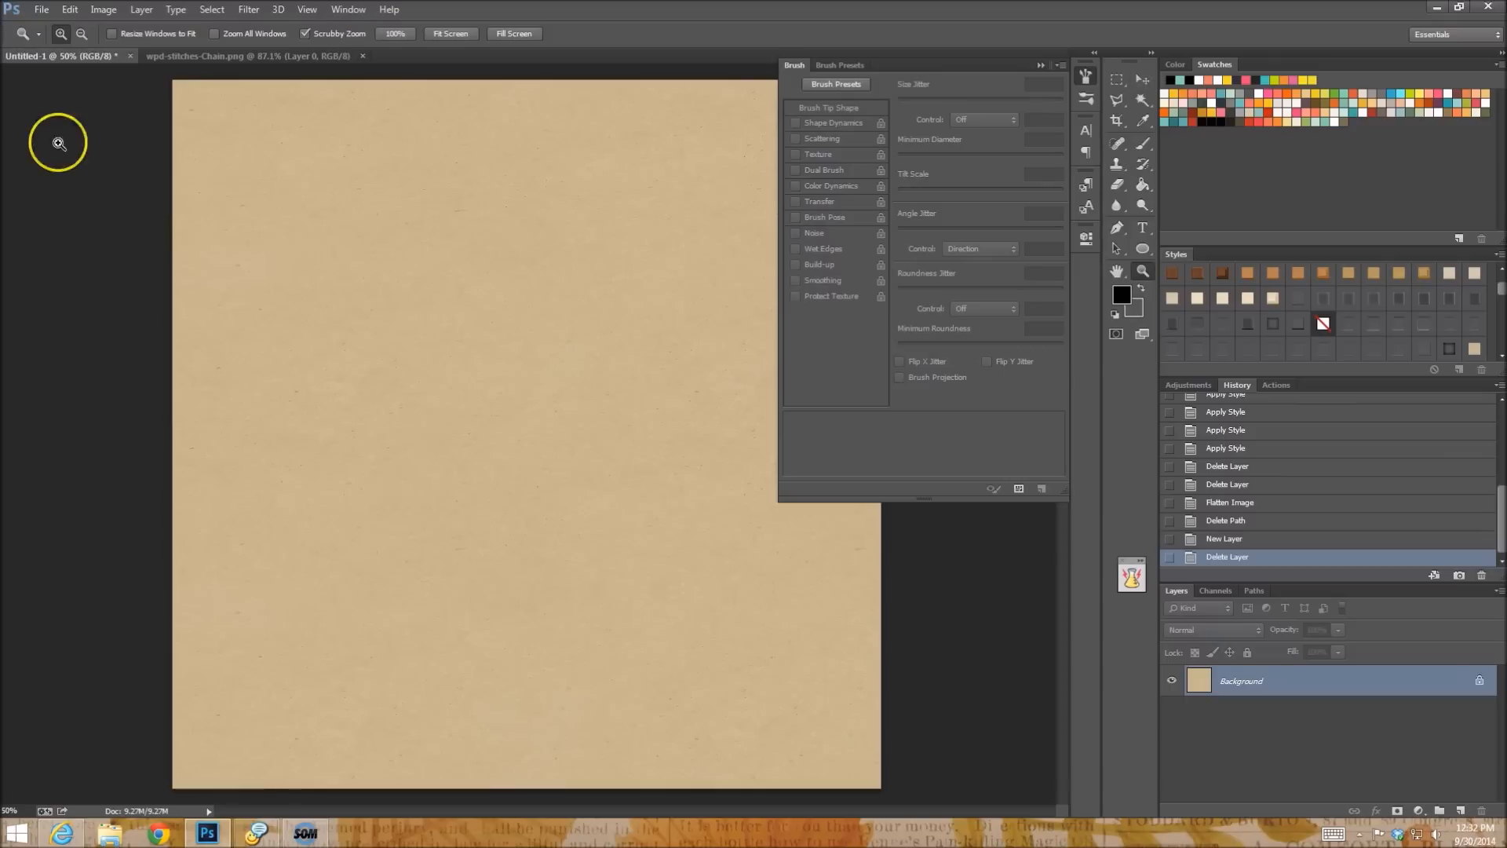
# Switch to the wpd-stitches-Chain.png document and rotate its canvas 90° clockwise.
pyautogui.click(245, 56)
pyautogui.moveTo(572, 243); pyautogui.dragTo(696, 328)
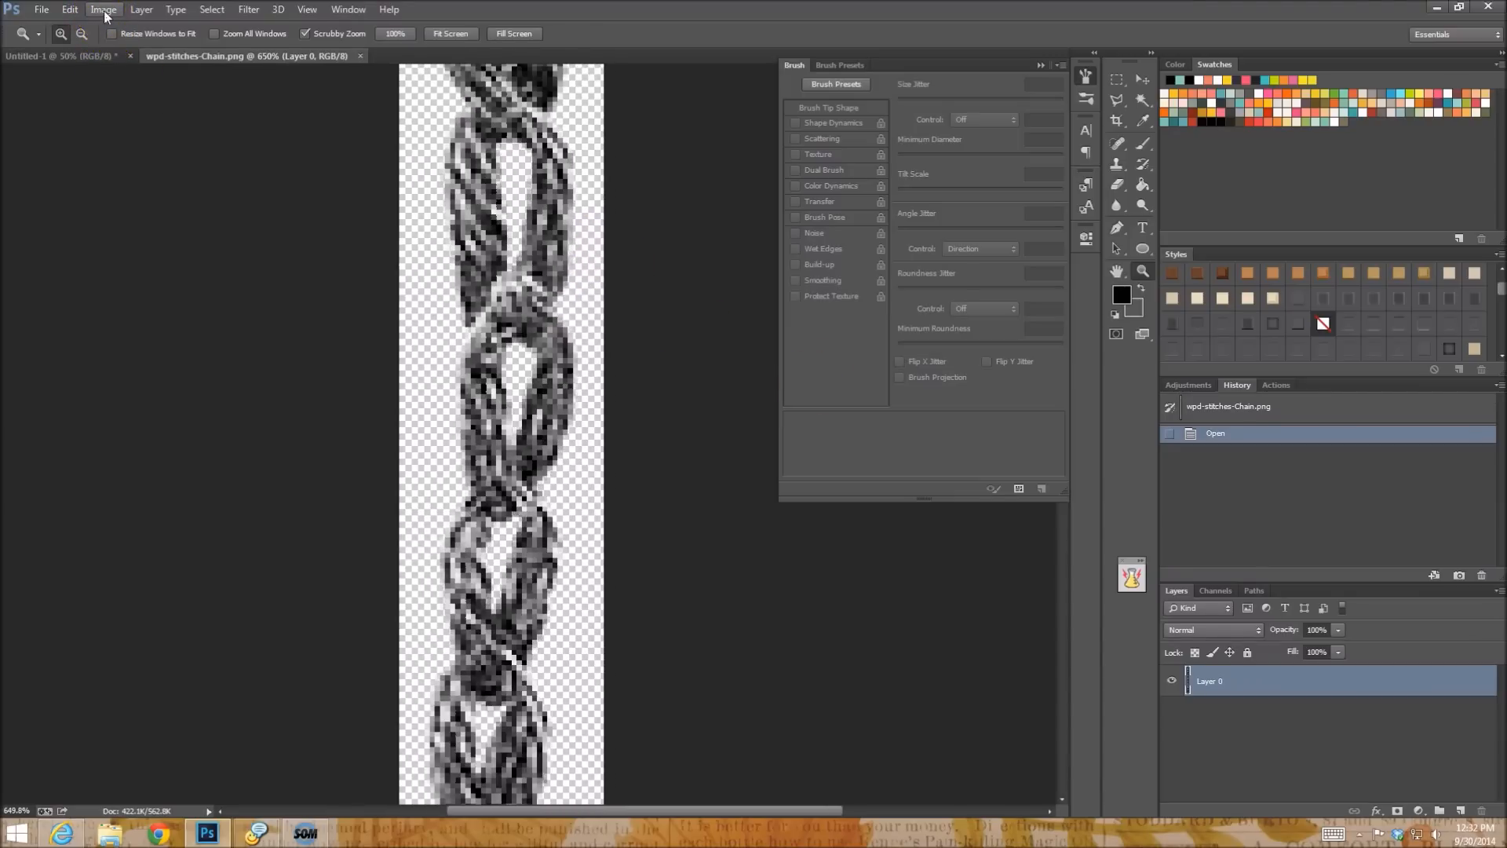
pyautogui.click(105, 15)
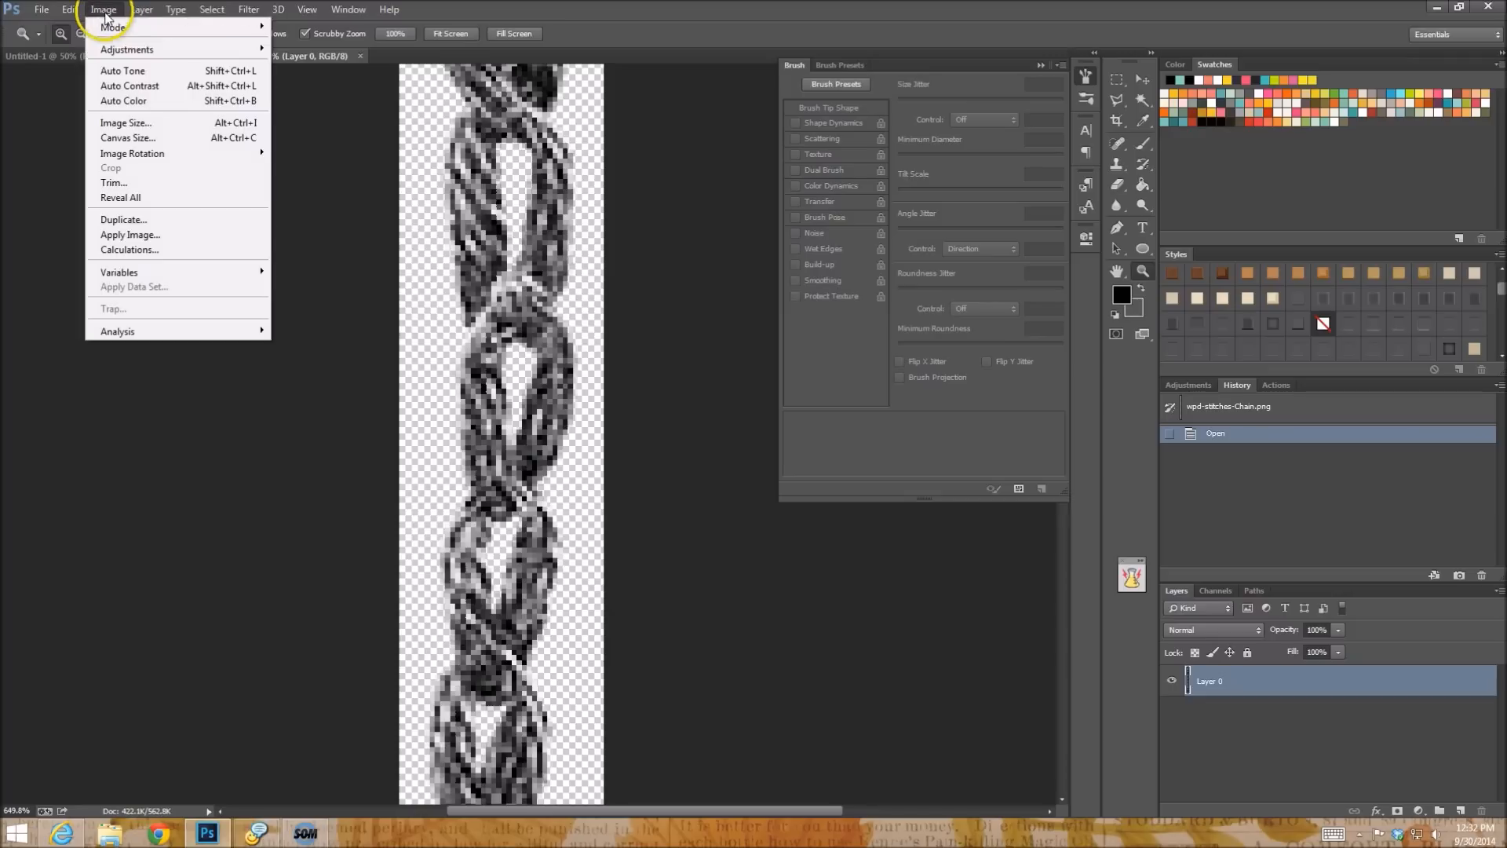
pyautogui.moveTo(209, 153)
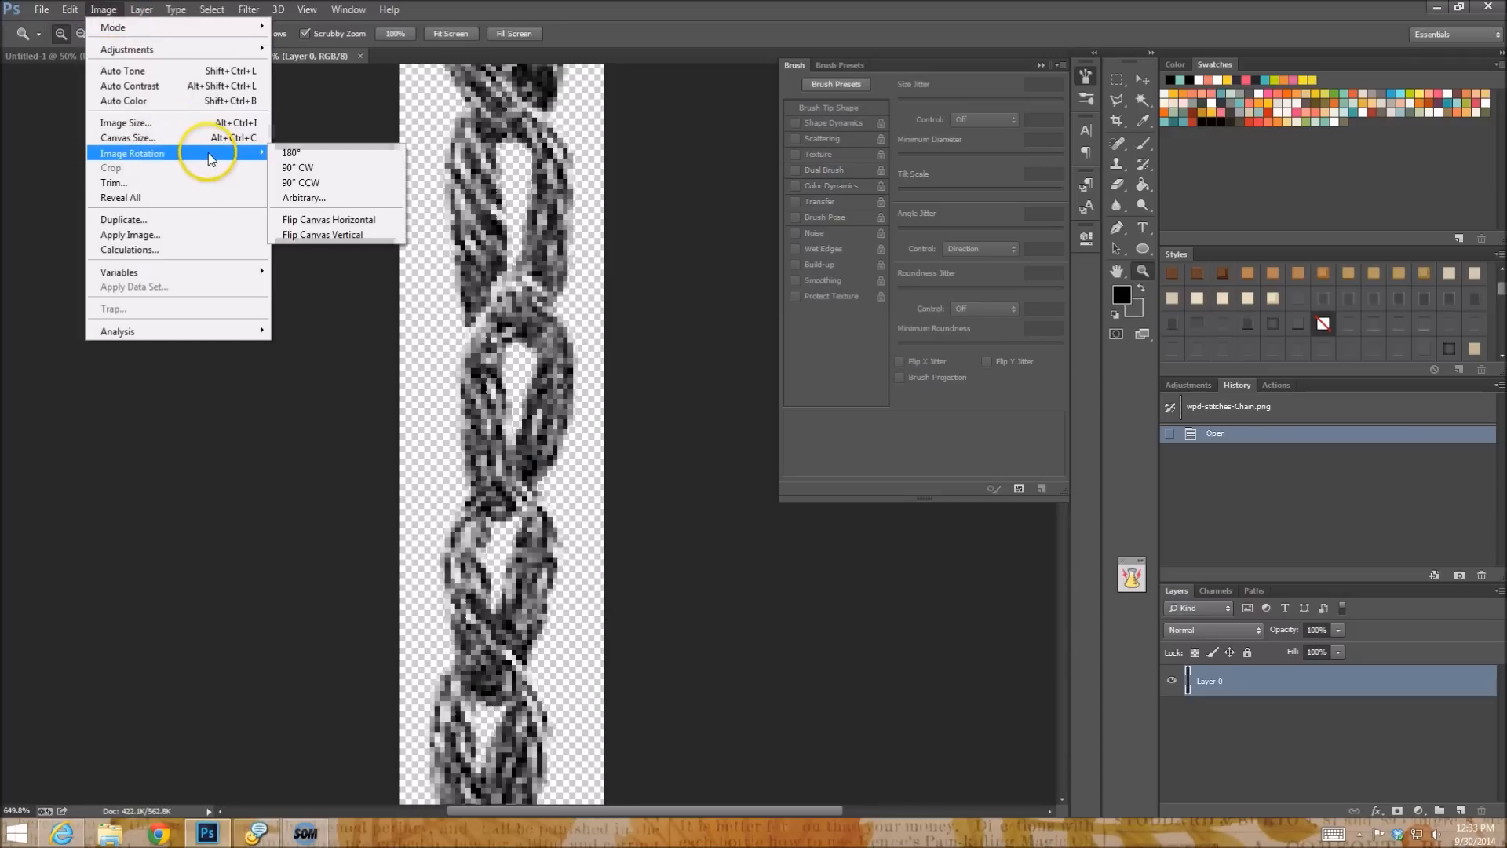
pyautogui.click(334, 170)
pyautogui.scroll(3, 529, 376)
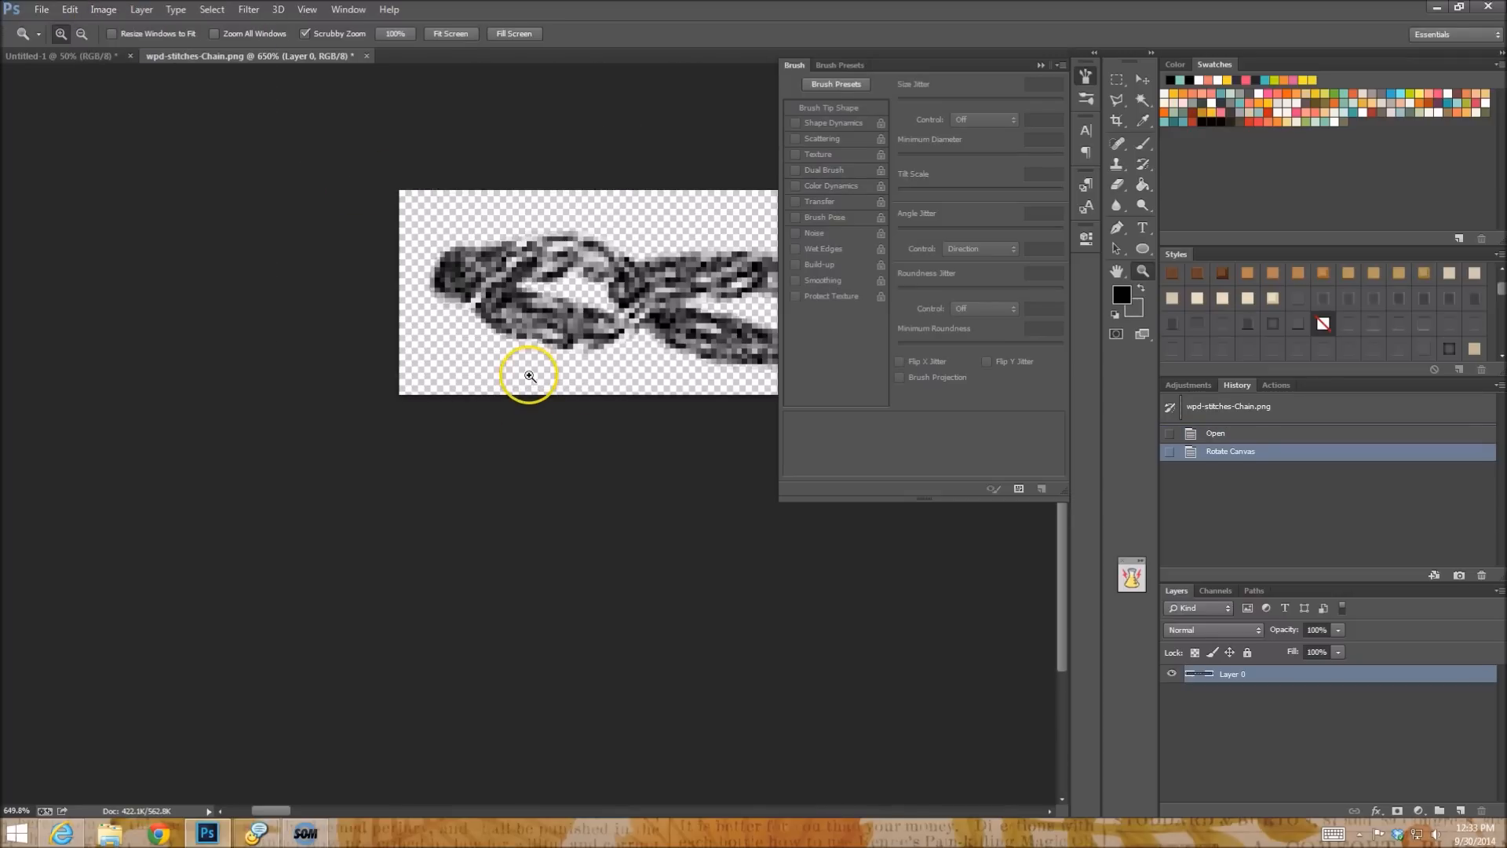
# Crop the chain image tightly around one complete link near the middle of the chain.
pyautogui.moveTo(271, 810); pyautogui.dragTo(426, 816)
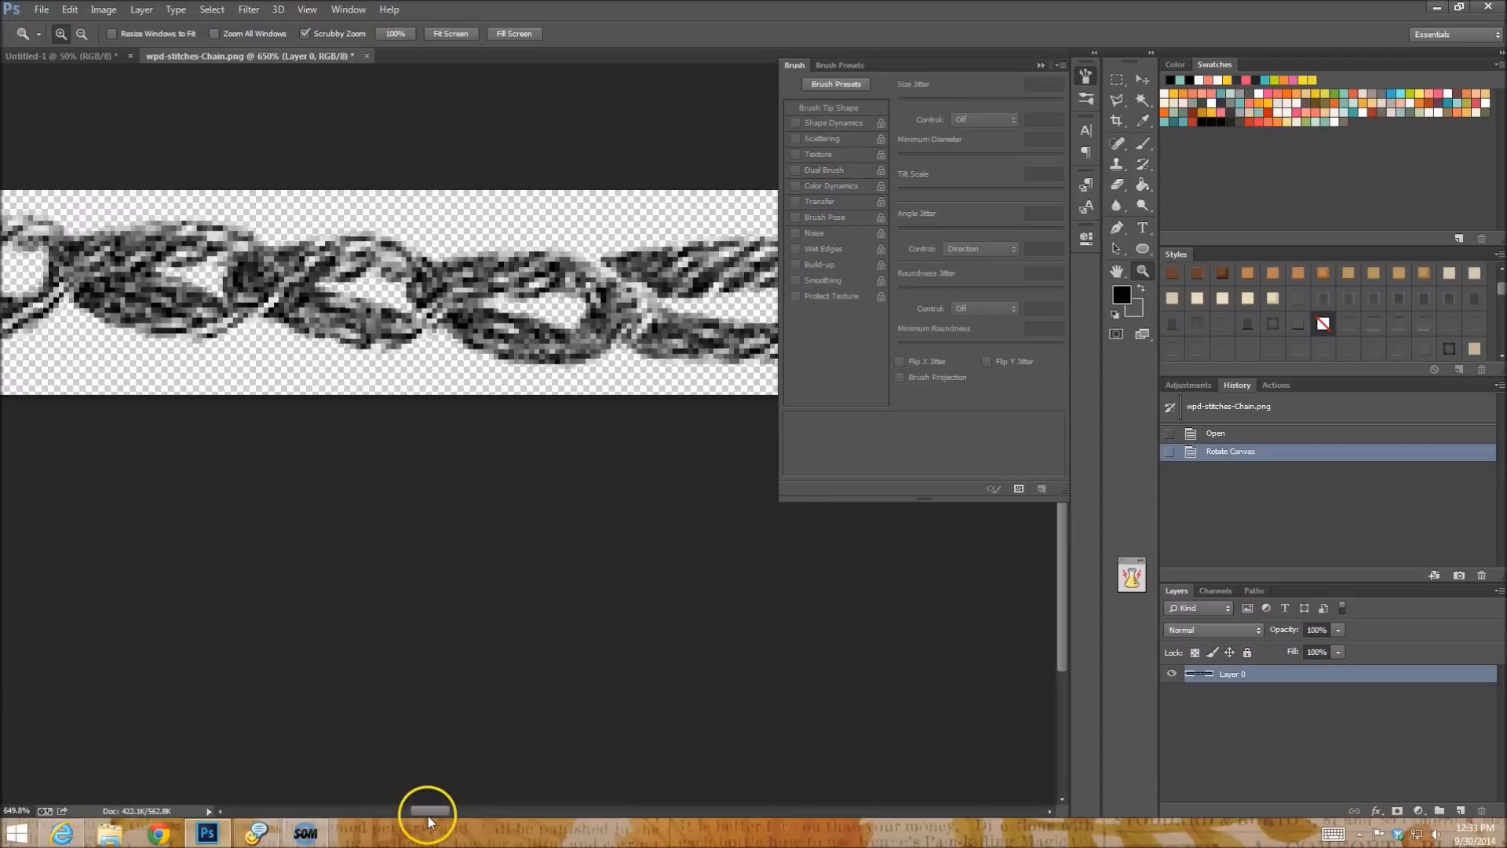
pyautogui.click(1085, 75)
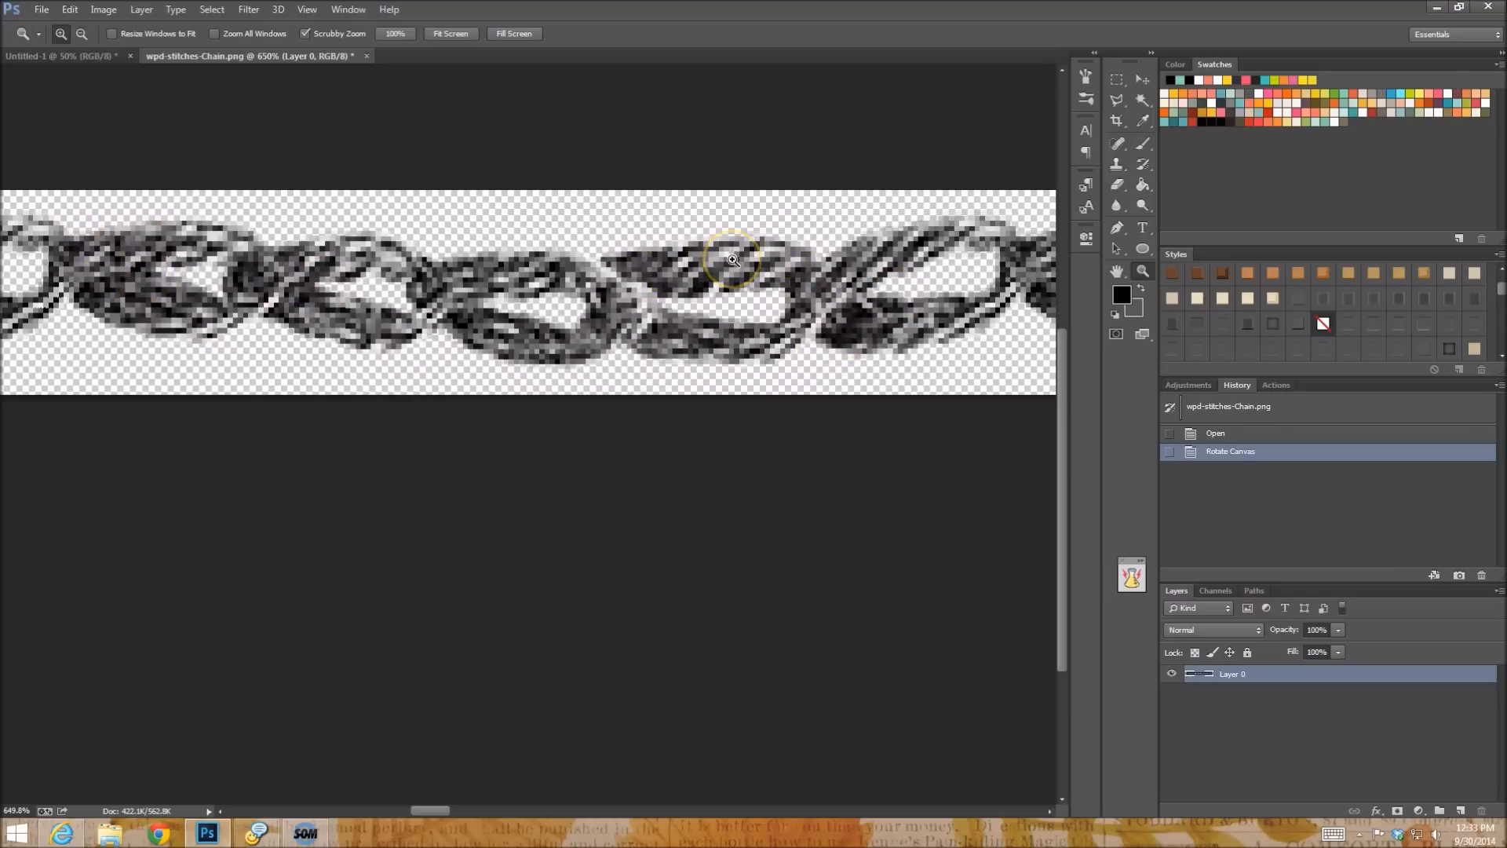
pyautogui.moveTo(793, 257); pyautogui.dragTo(832, 260)
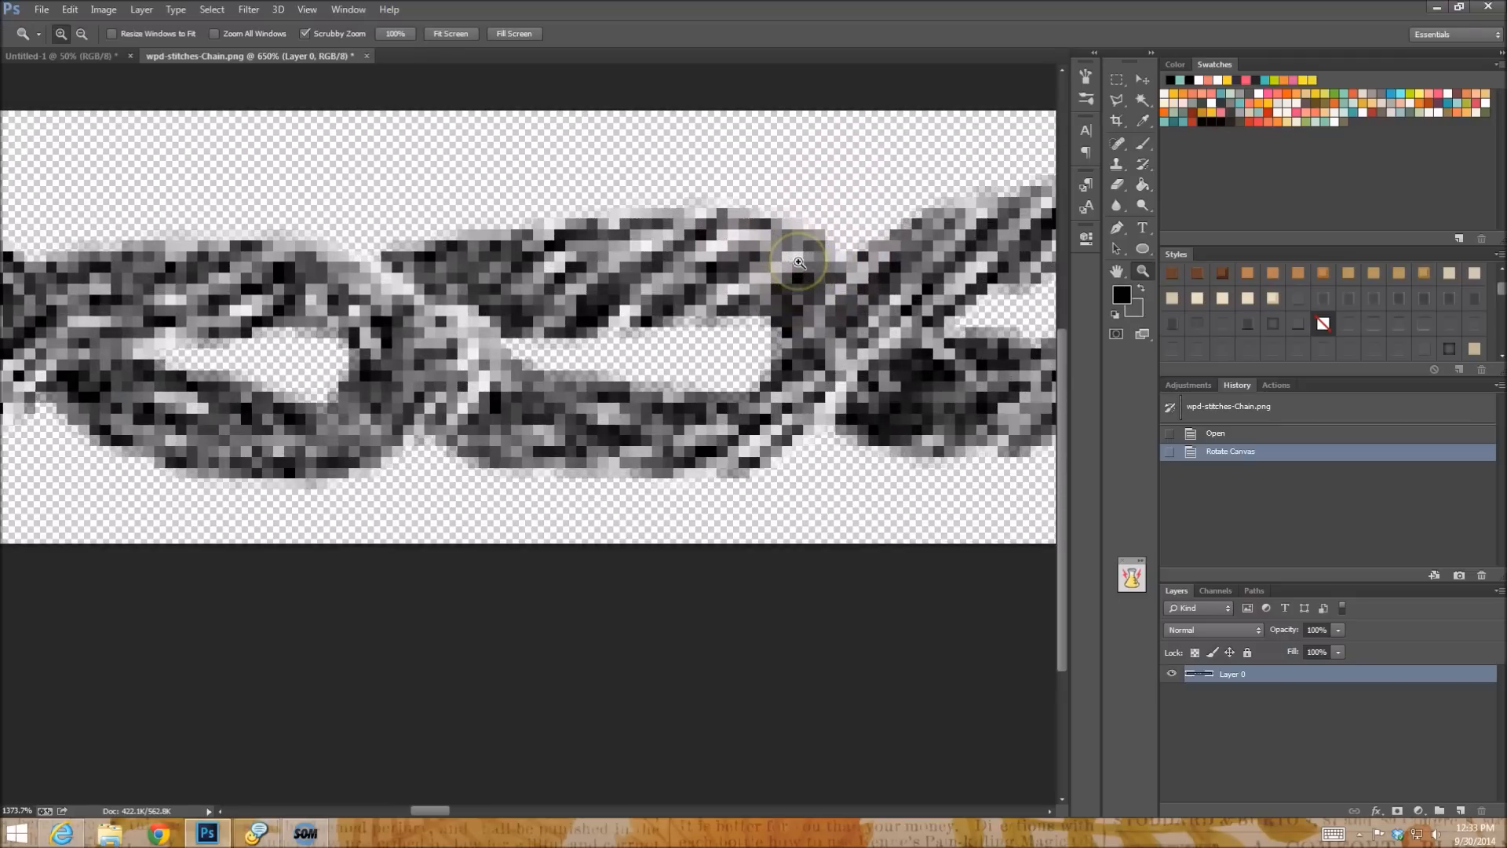
pyautogui.click(1115, 120)
pyautogui.moveTo(354, 163)
pyautogui.mouseDown()
pyautogui.moveTo(884, 504)
pyautogui.moveTo(890, 533)
pyautogui.moveTo(357, 158)
pyautogui.mouseUp()
pyautogui.rightClick(548, 373)
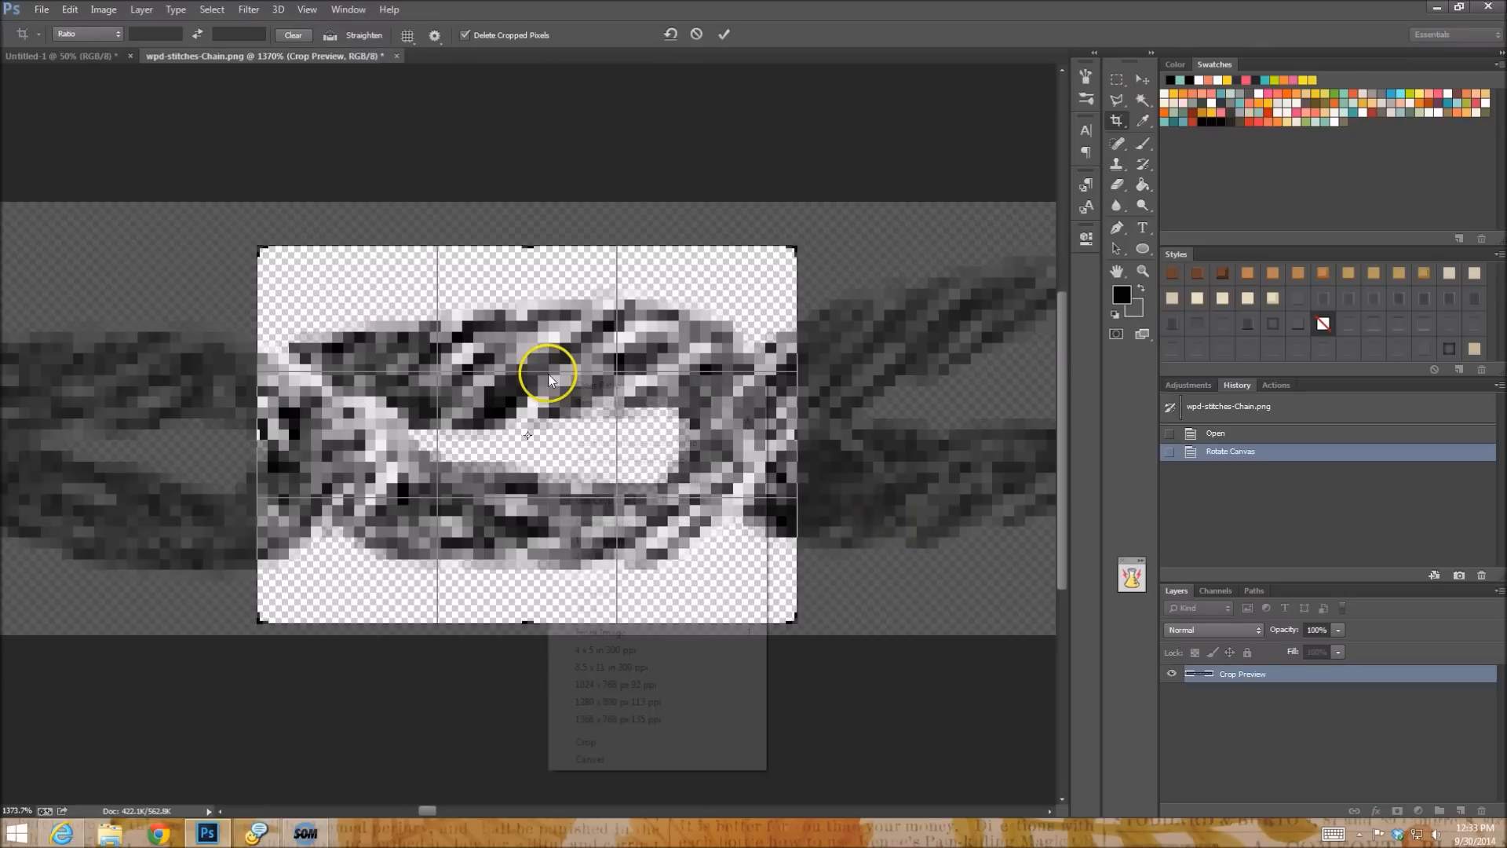
pyautogui.click(661, 743)
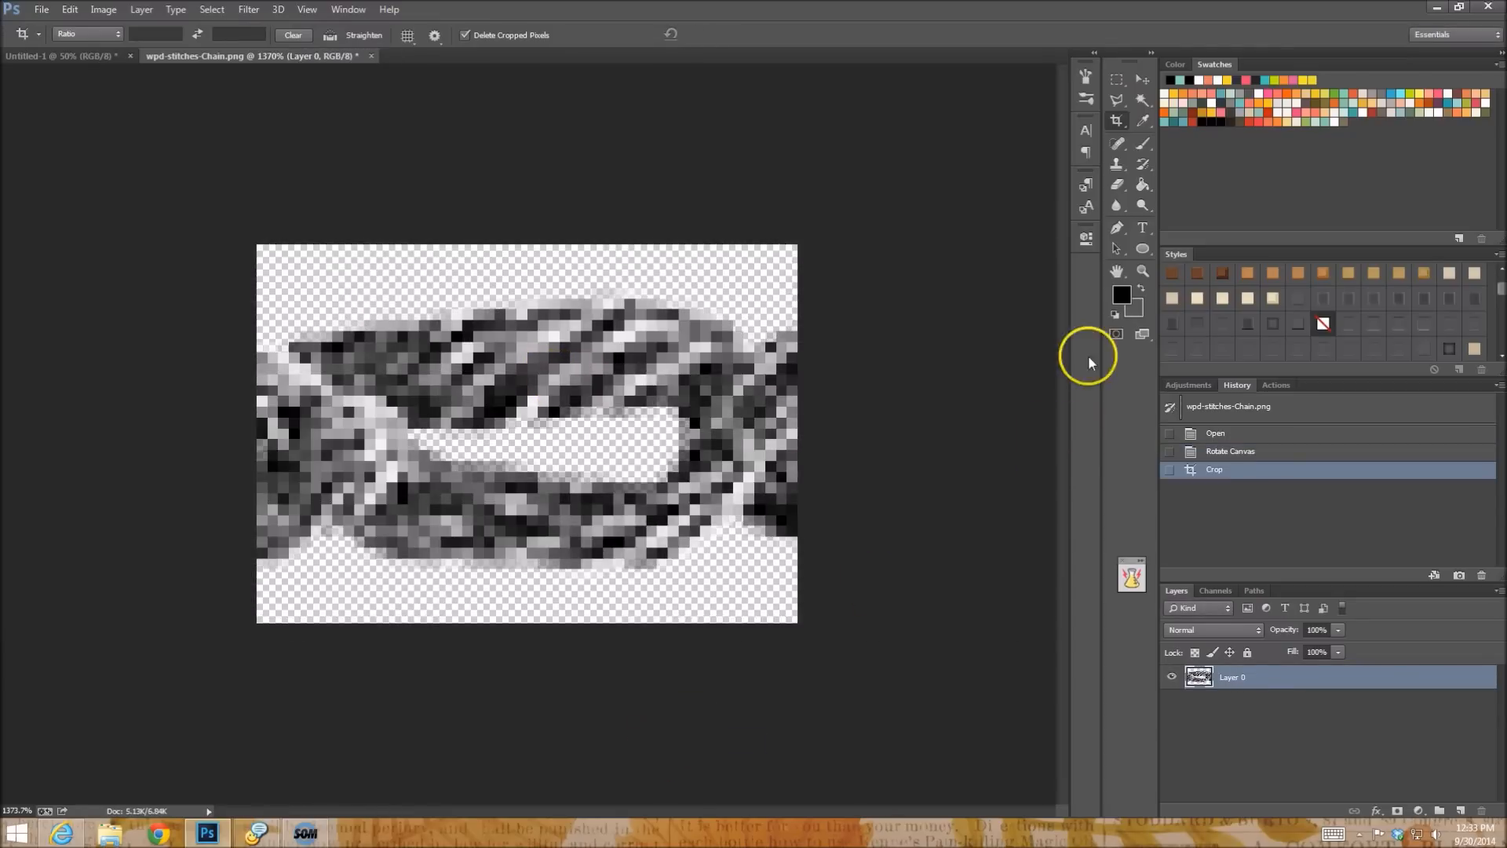
# Erase the remnants of the neighbouring links at both ends of the stitch with a 10 px hard round Eraser.
pyautogui.click(1117, 184)
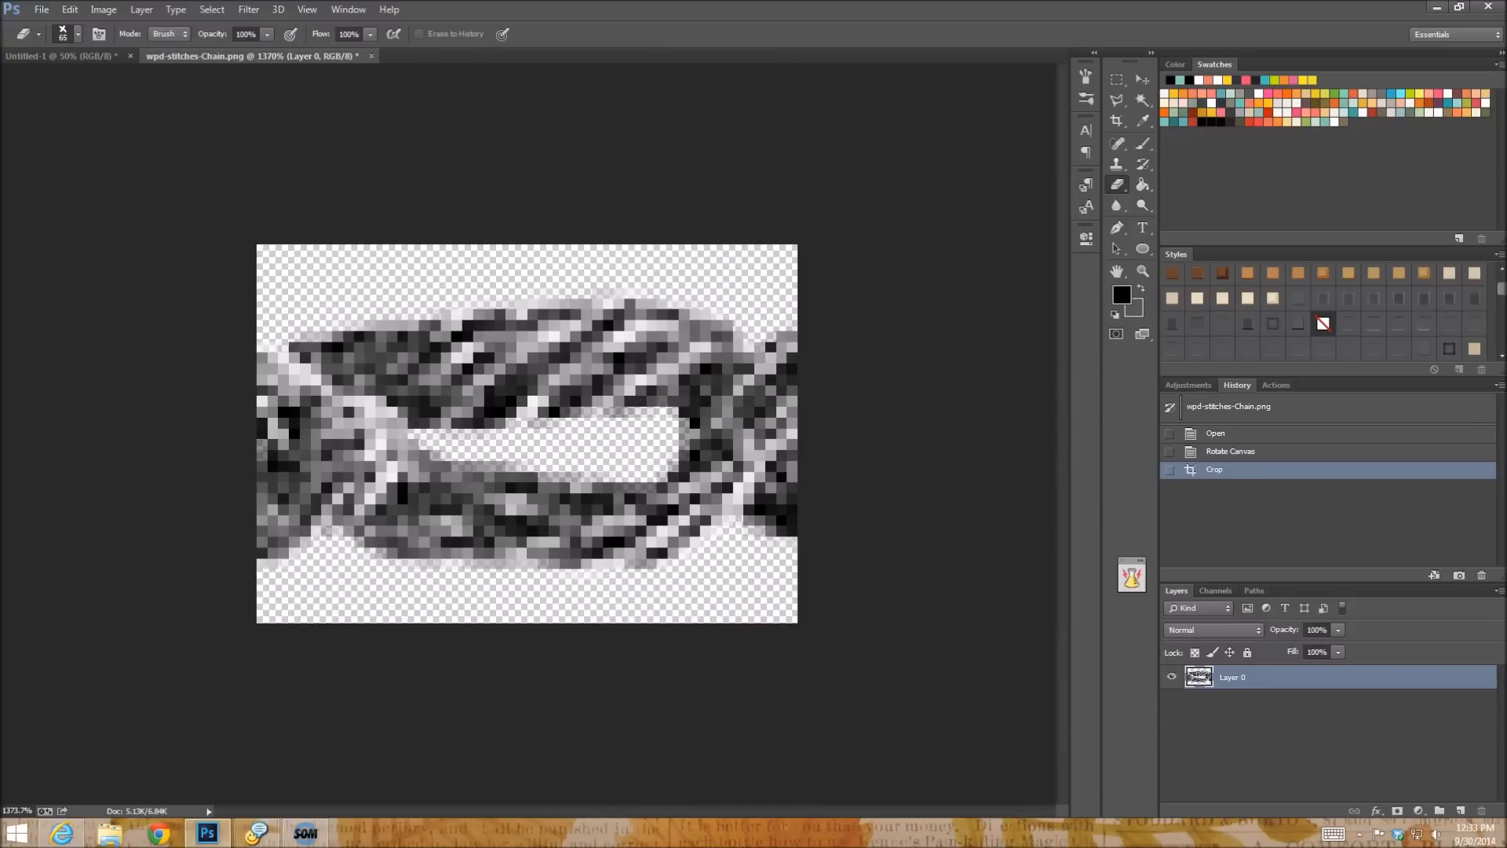
pyautogui.click(1085, 98)
pyautogui.moveTo(1063, 438); pyautogui.dragTo(1069, 130)
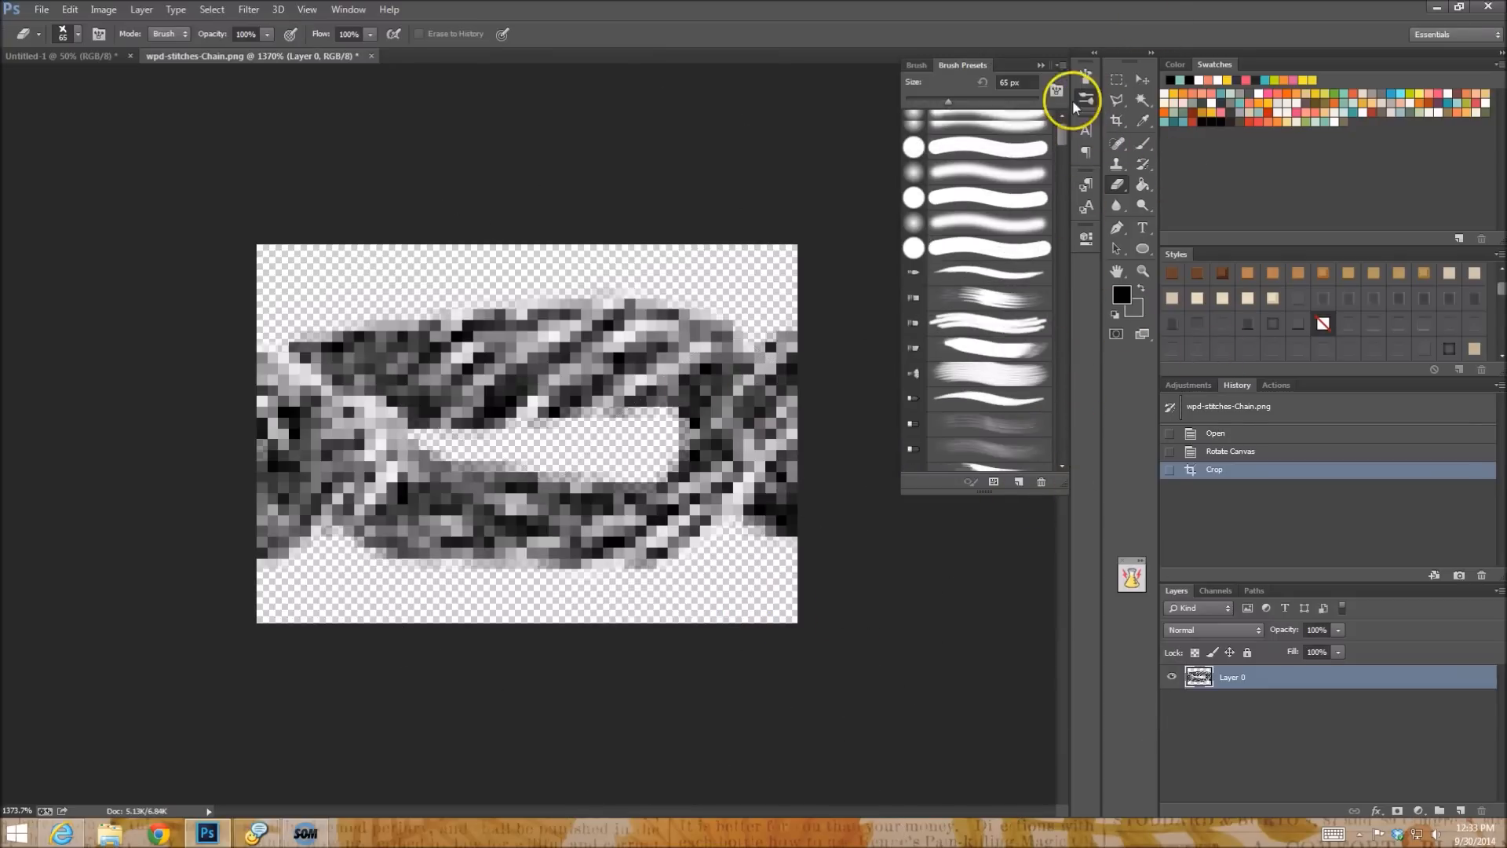
pyautogui.click(1001, 149)
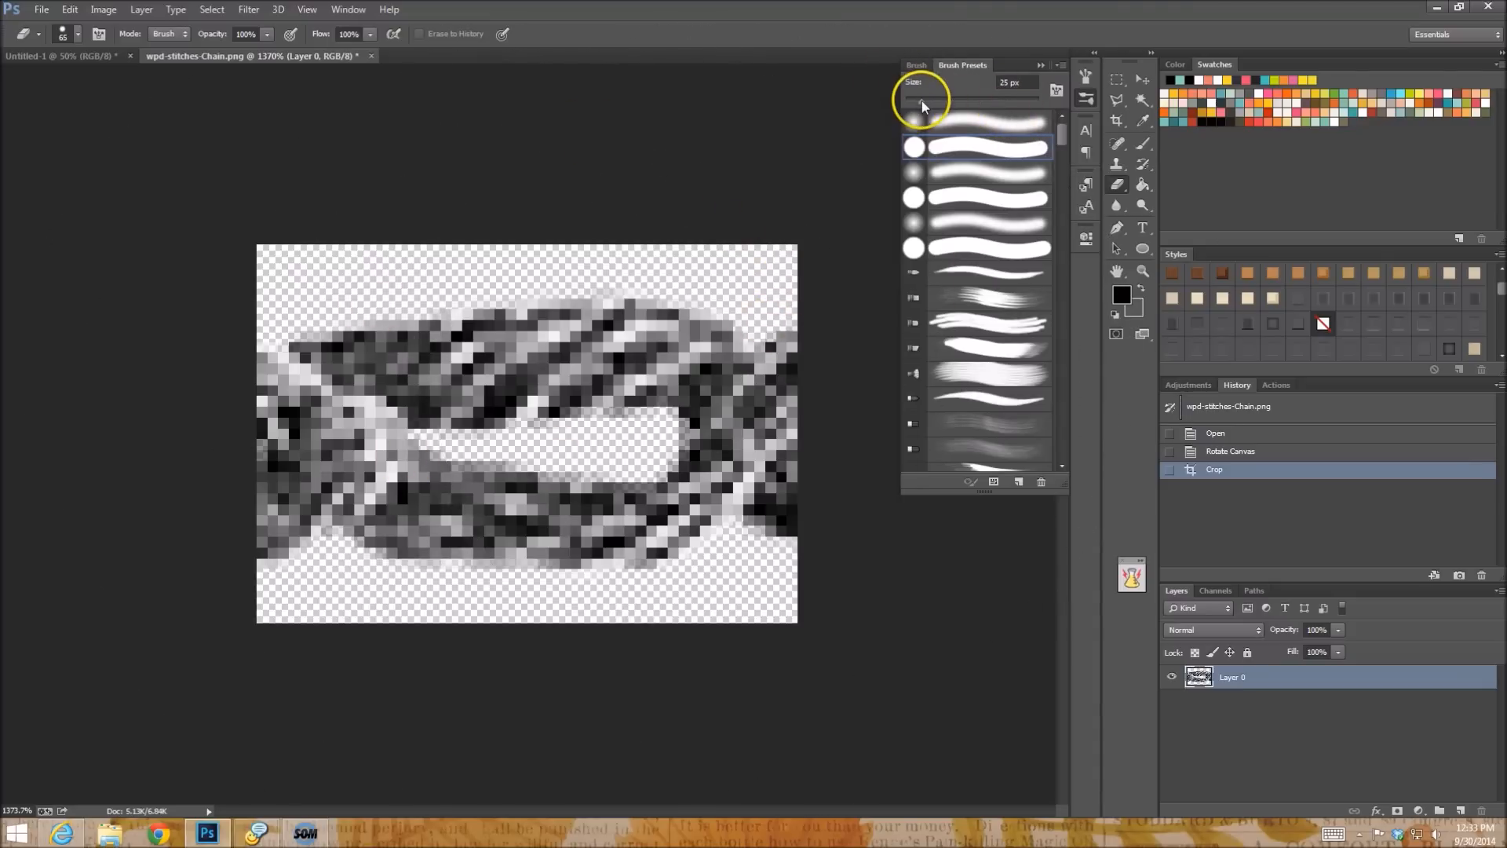
pyautogui.moveTo(916, 101); pyautogui.dragTo(912, 104)
pyautogui.moveTo(794, 313)
pyautogui.mouseDown()
pyautogui.moveTo(854, 430)
pyautogui.moveTo(733, 579)
pyautogui.moveTo(746, 562)
pyautogui.moveTo(755, 573)
pyautogui.moveTo(746, 549)
pyautogui.mouseUp()
pyautogui.moveTo(290, 544)
pyautogui.mouseDown()
pyautogui.moveTo(274, 486)
pyautogui.moveTo(178, 403)
pyautogui.moveTo(309, 239)
pyautogui.moveTo(290, 258)
pyautogui.mouseUp()
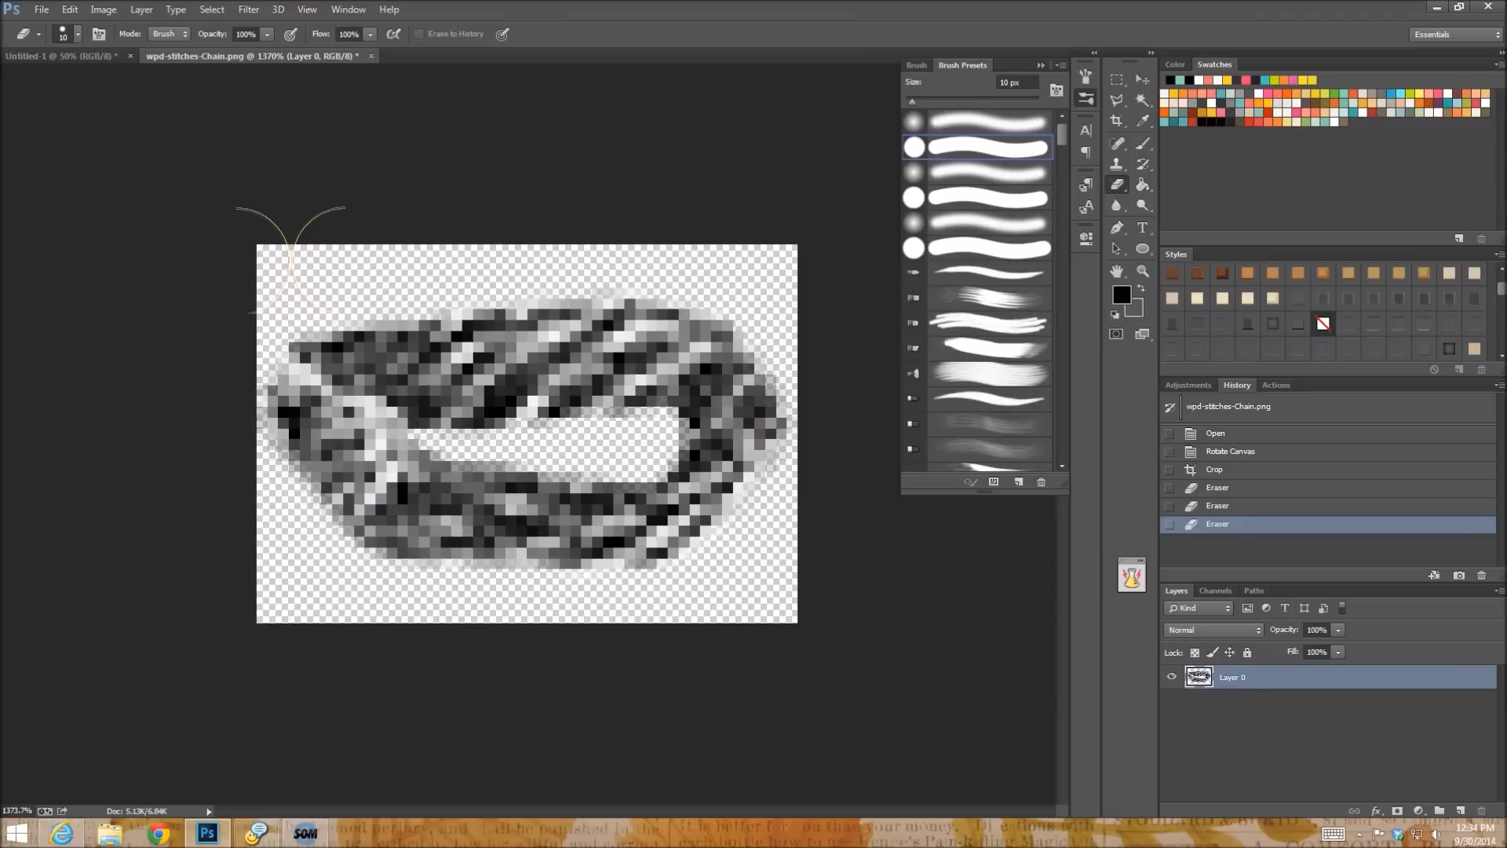
pyautogui.moveTo(290, 251)
pyautogui.mouseDown()
pyautogui.moveTo(959, 638)
pyautogui.moveTo(1503, 522)
pyautogui.mouseUp()
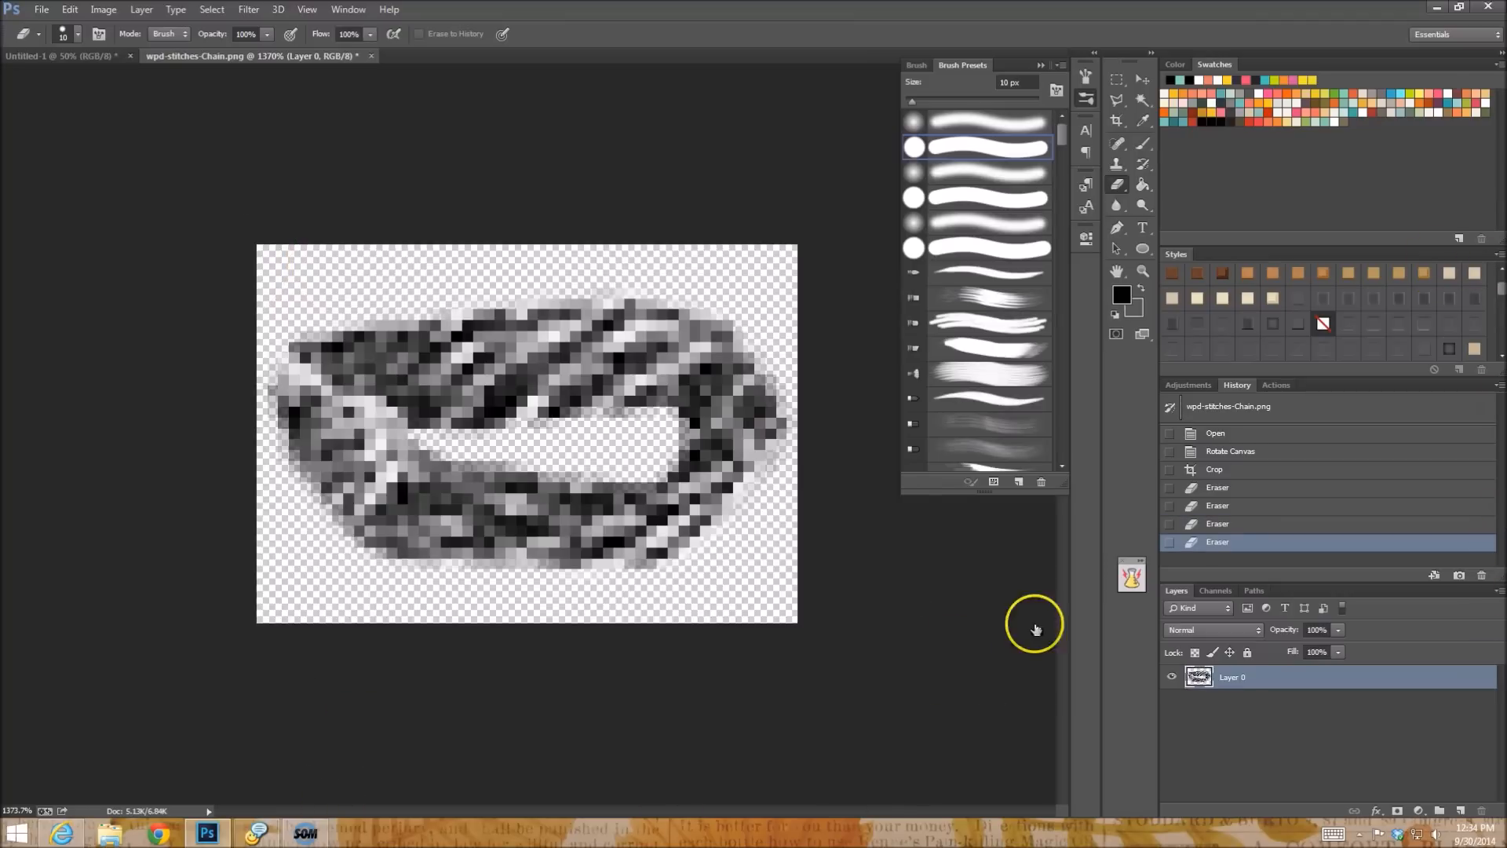
# Duplicate Layer 0 as Layer 0 copy and apply a black Color Overlay at 100% opacity to the copy.
pyautogui.rightClick(1300, 680)
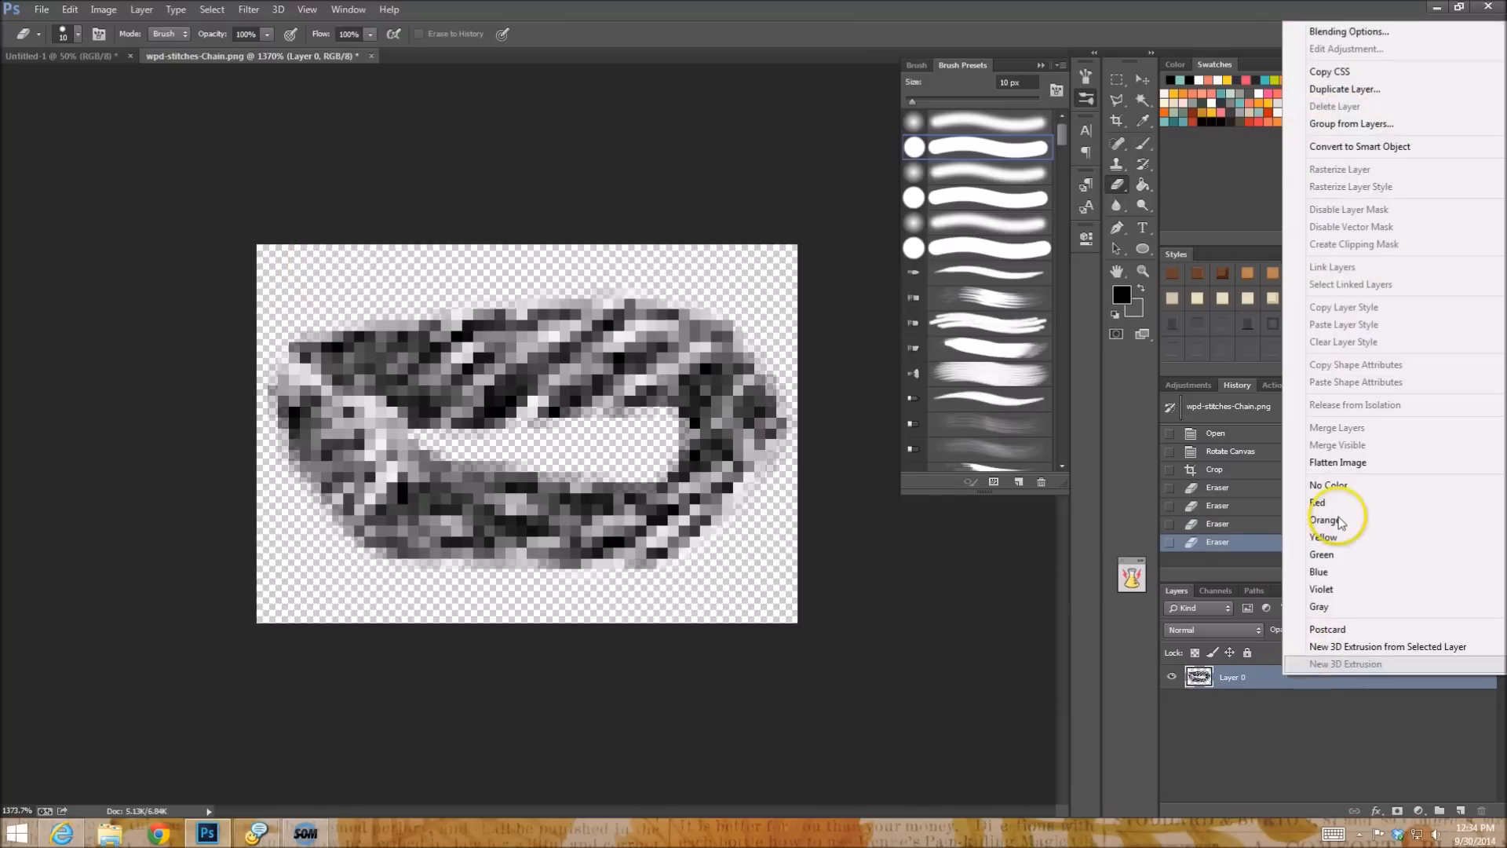
pyautogui.click(1377, 84)
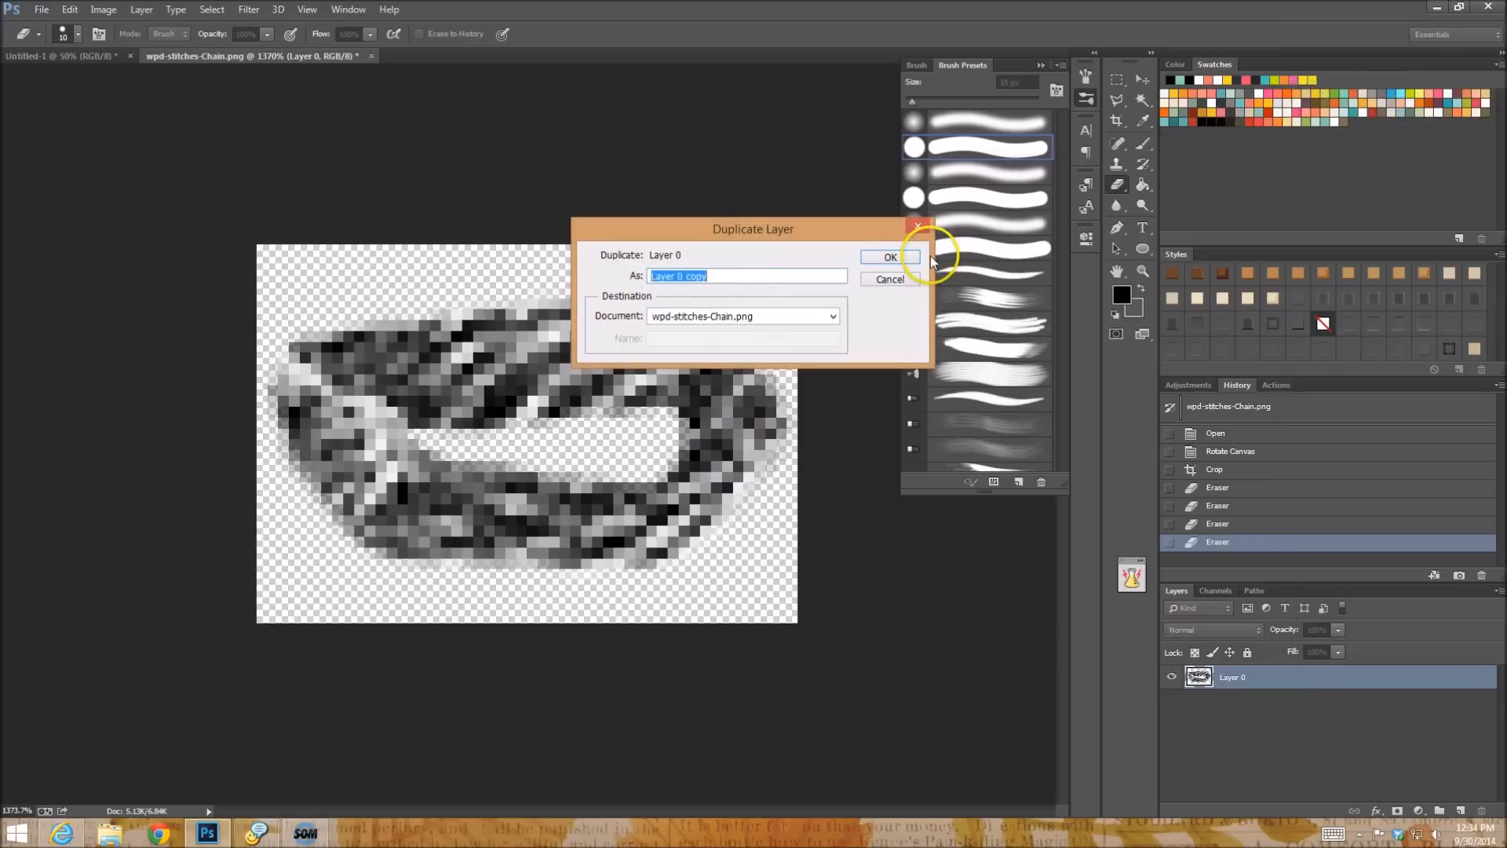
pyautogui.click(890, 257)
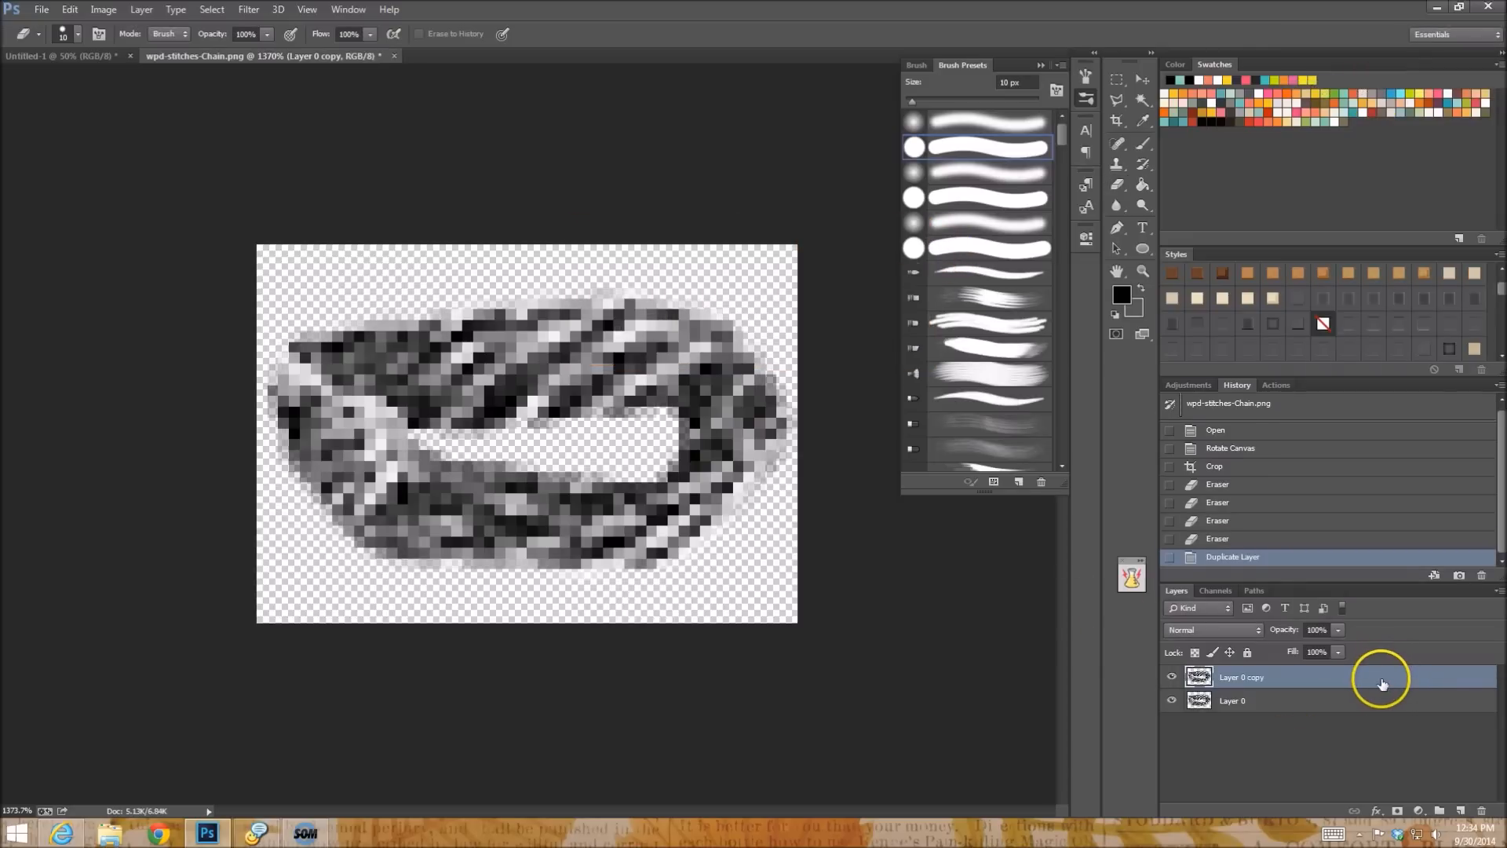
pyautogui.doubleClick(1382, 683)
pyautogui.click(995, 582)
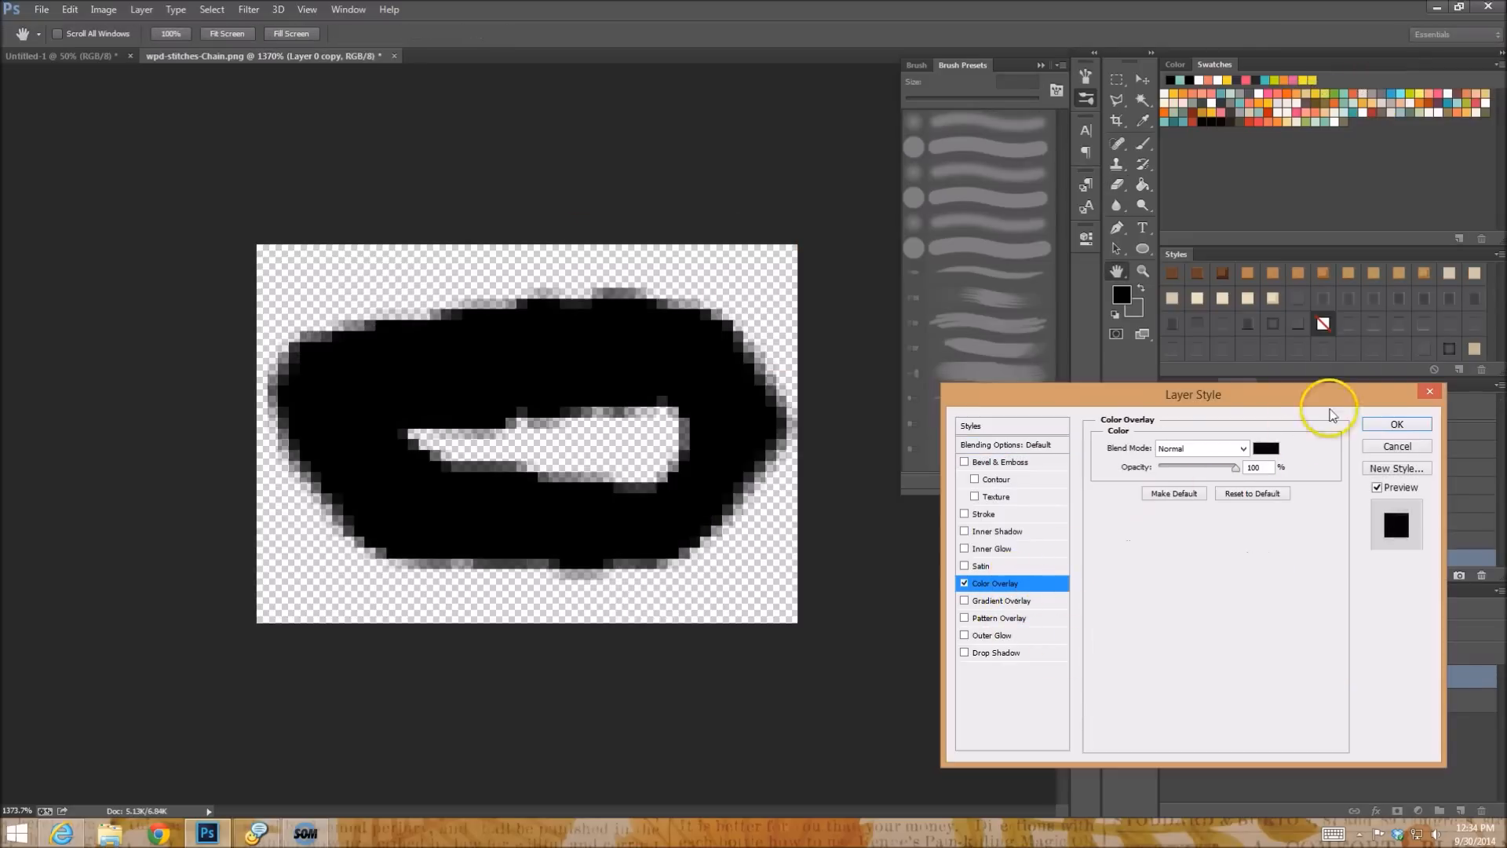
pyautogui.click(1396, 423)
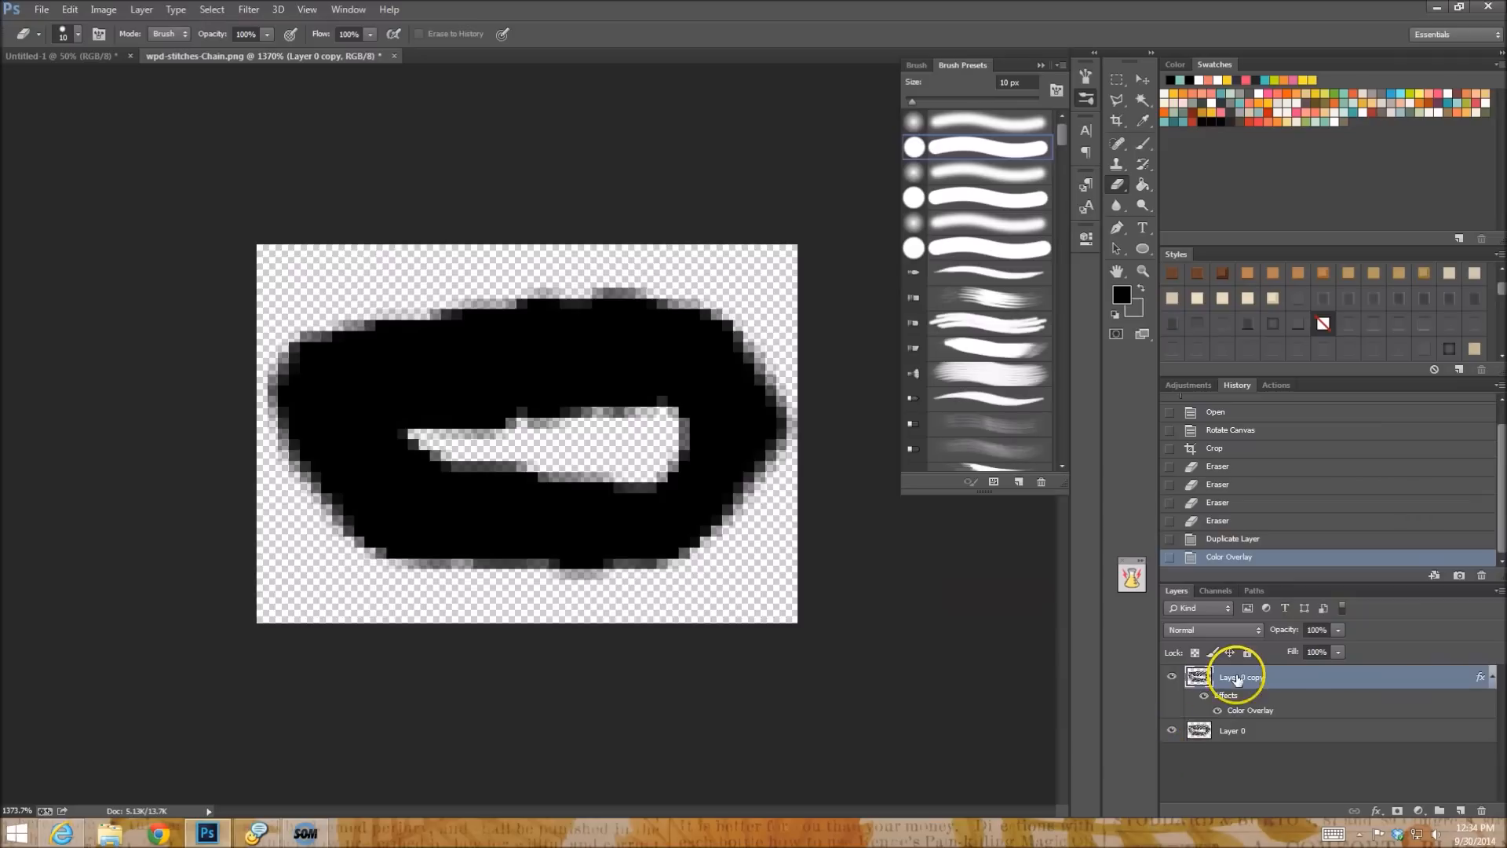
# Rasterize the layer style of Layer 0 copy and hide that layer.
pyautogui.rightClick(1238, 680)
pyautogui.click(1405, 179)
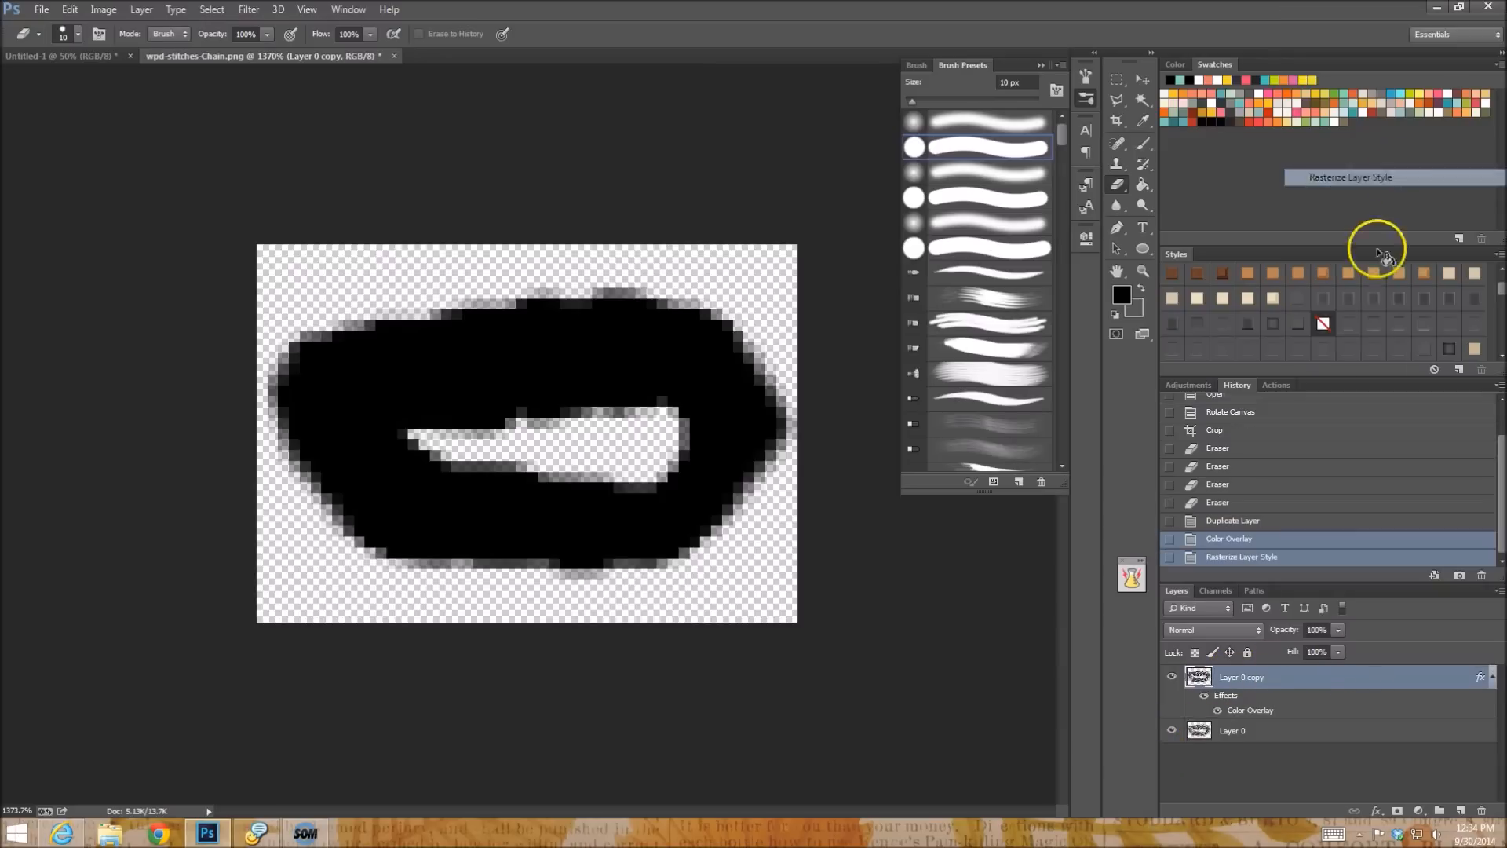
pyautogui.click(1171, 678)
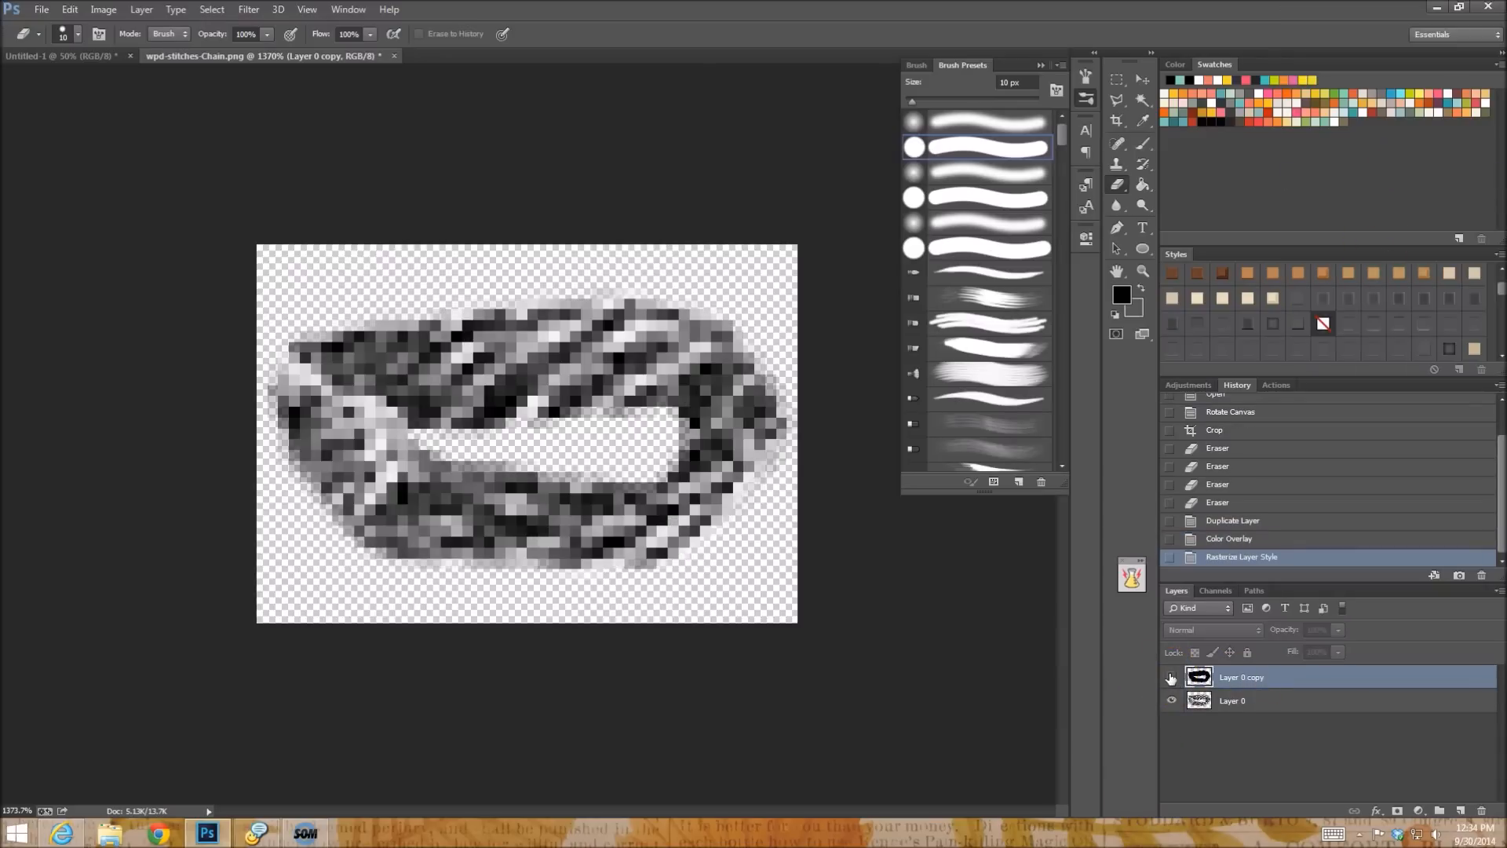
# Add a new layer directly above Layer 0 and set the foreground color to the 50% gray 7f7f7f.
pyautogui.click(1279, 707)
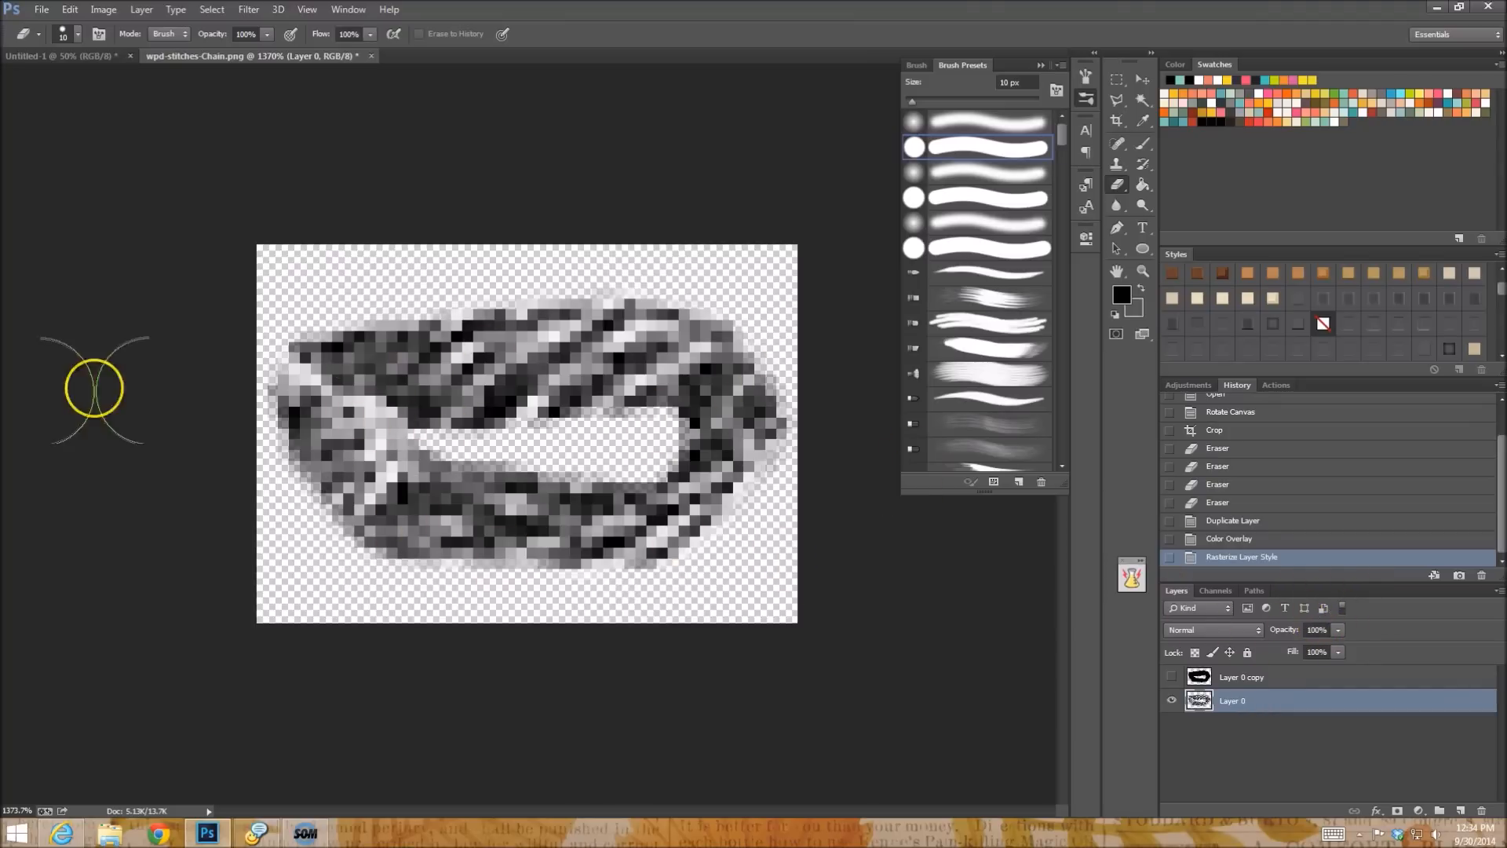
pyautogui.click(1461, 810)
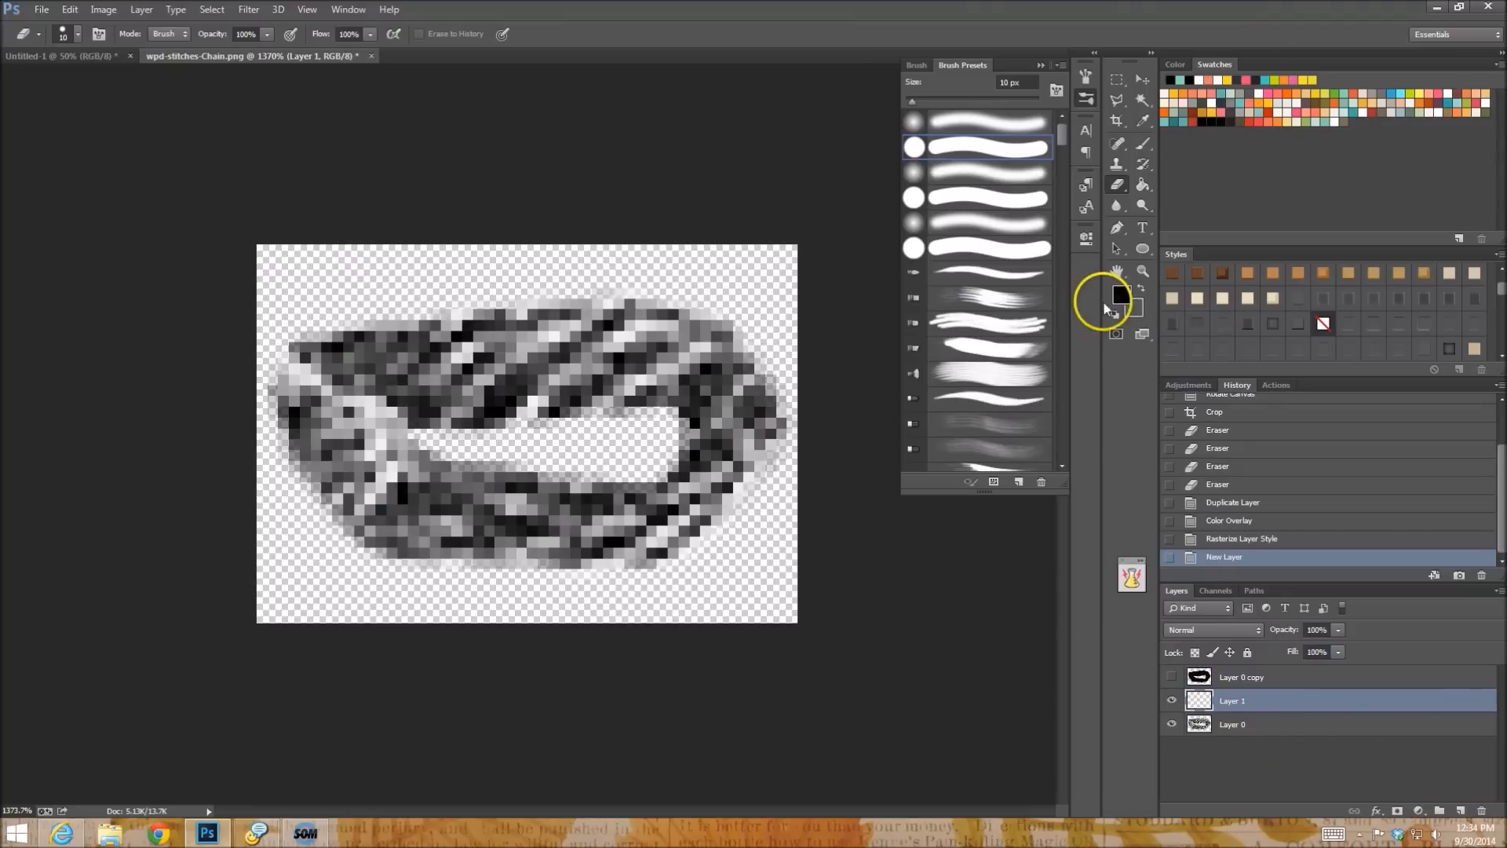
pyautogui.click(1120, 295)
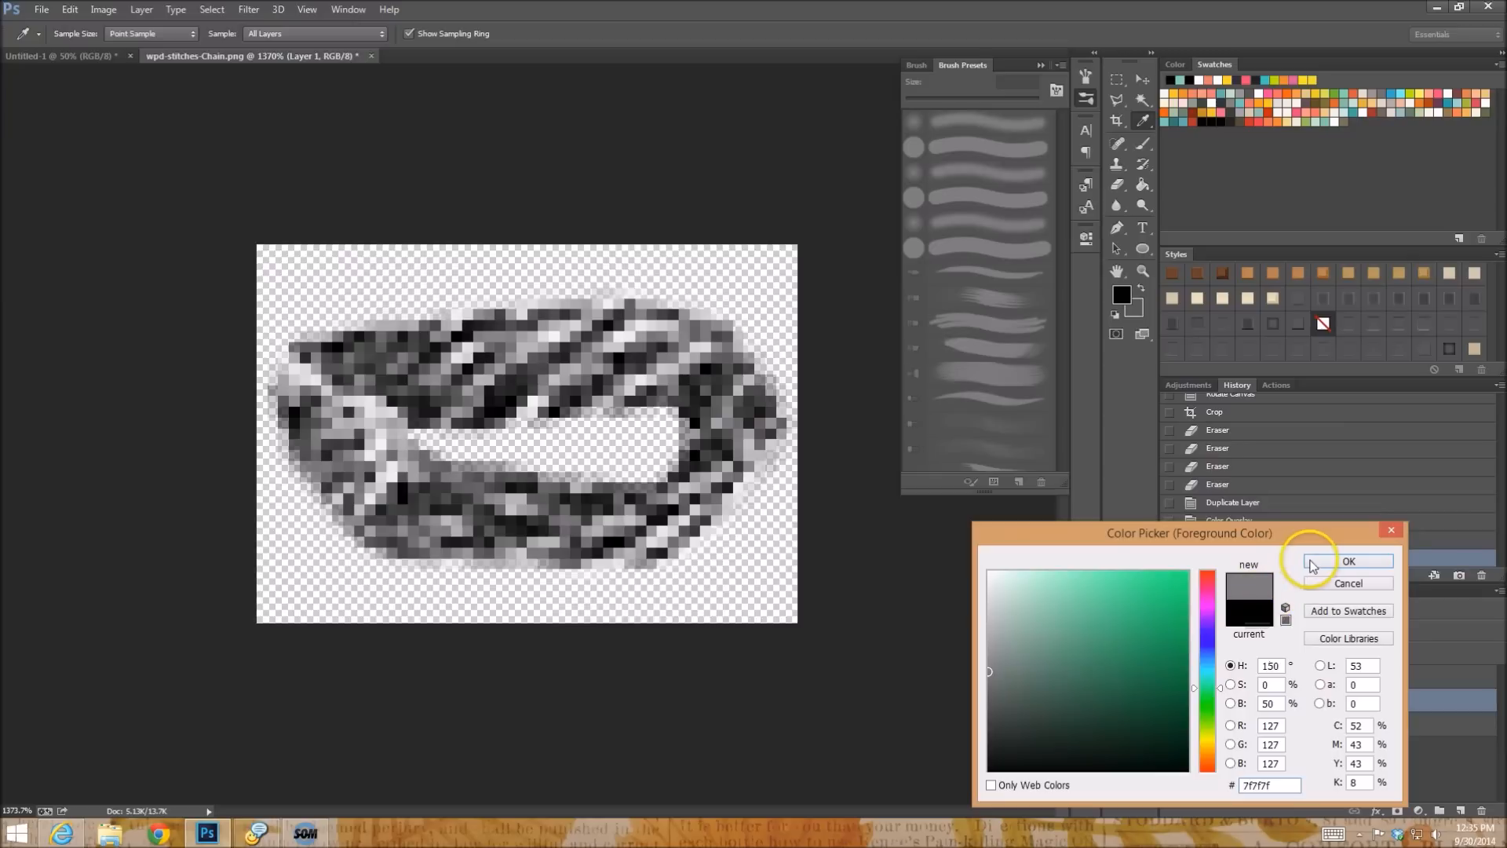
pyautogui.click(1348, 562)
# Paint a gray reference patch over the link's left half on Layer 1 with a 65 px hard round brush.
pyautogui.press('e')
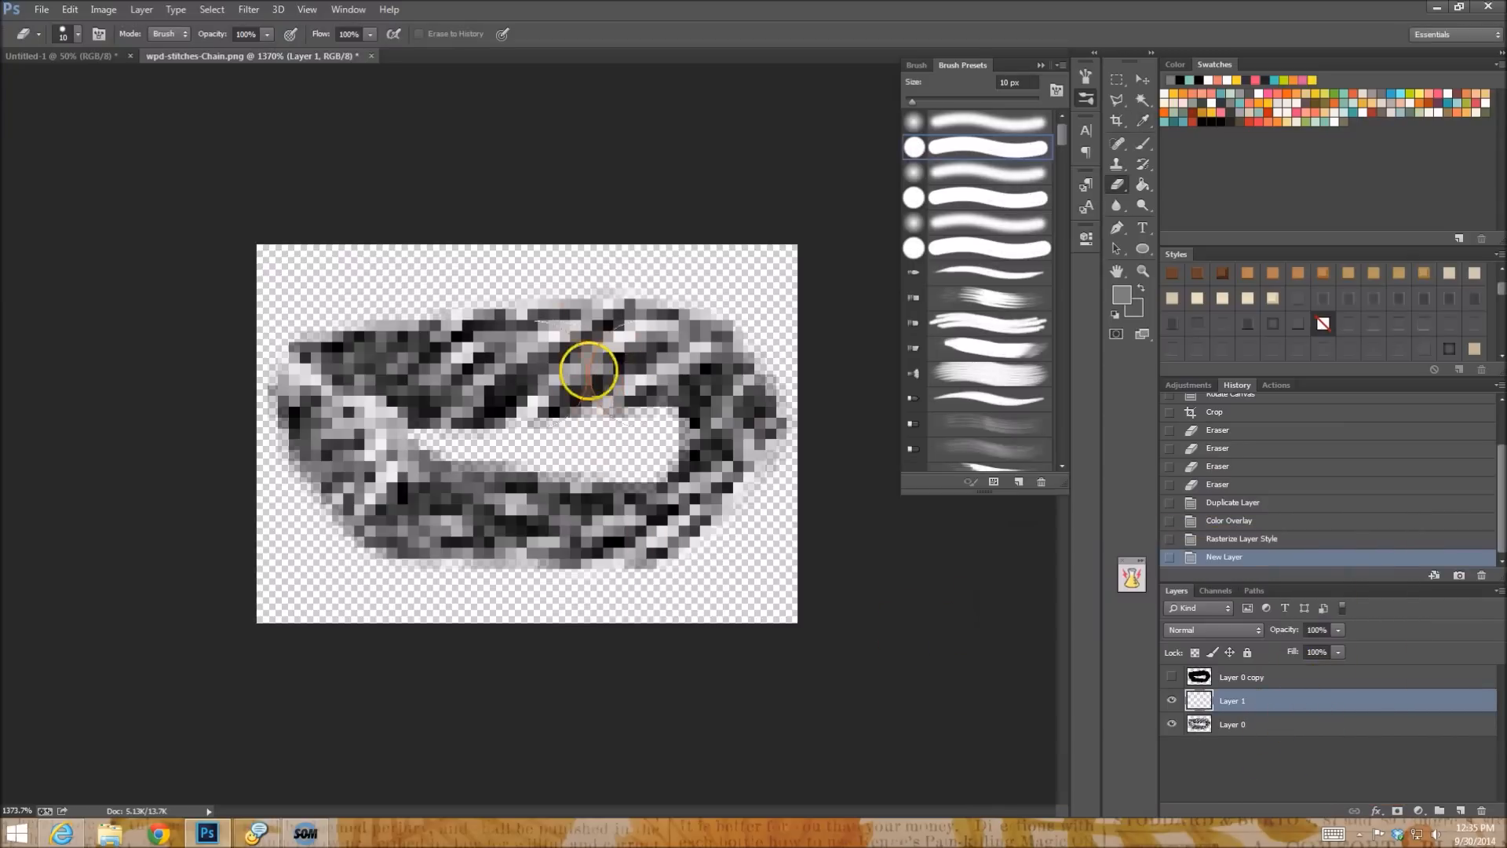
pyautogui.click(534, 404)
pyautogui.click(1144, 142)
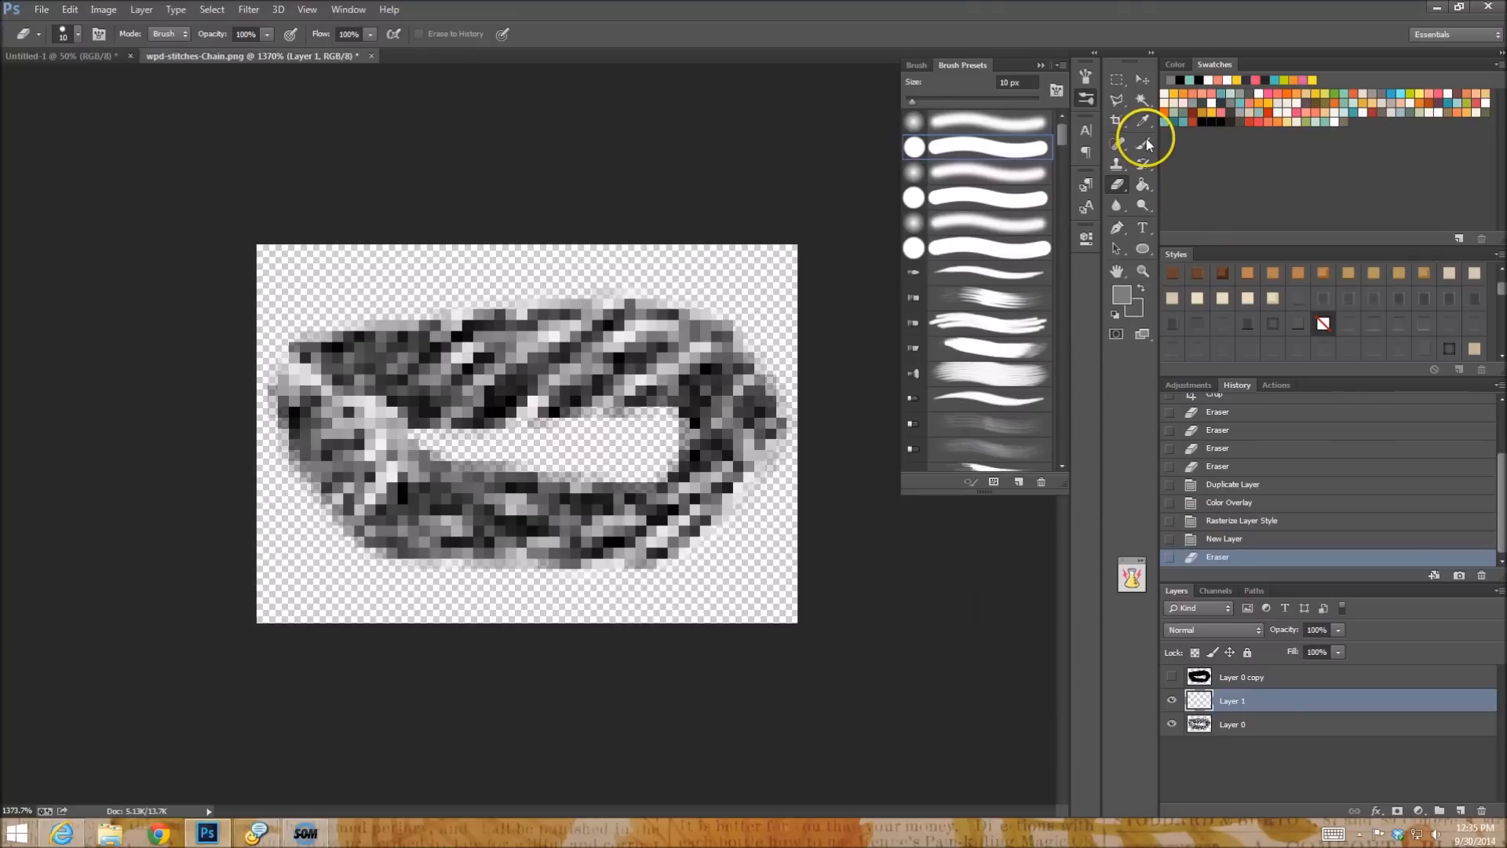
pyautogui.click(1009, 161)
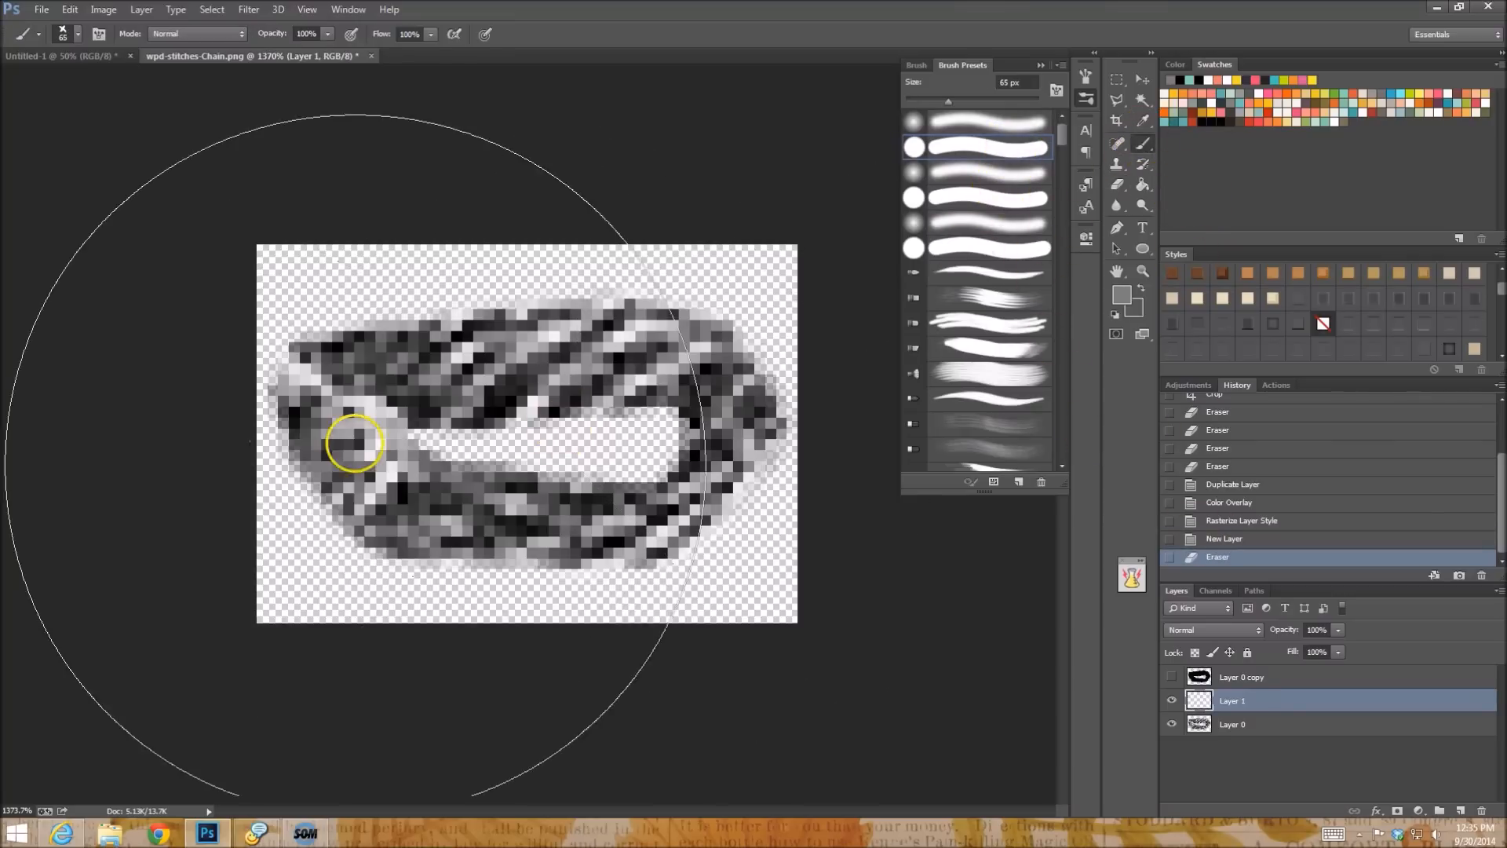
pyautogui.click(128, 424)
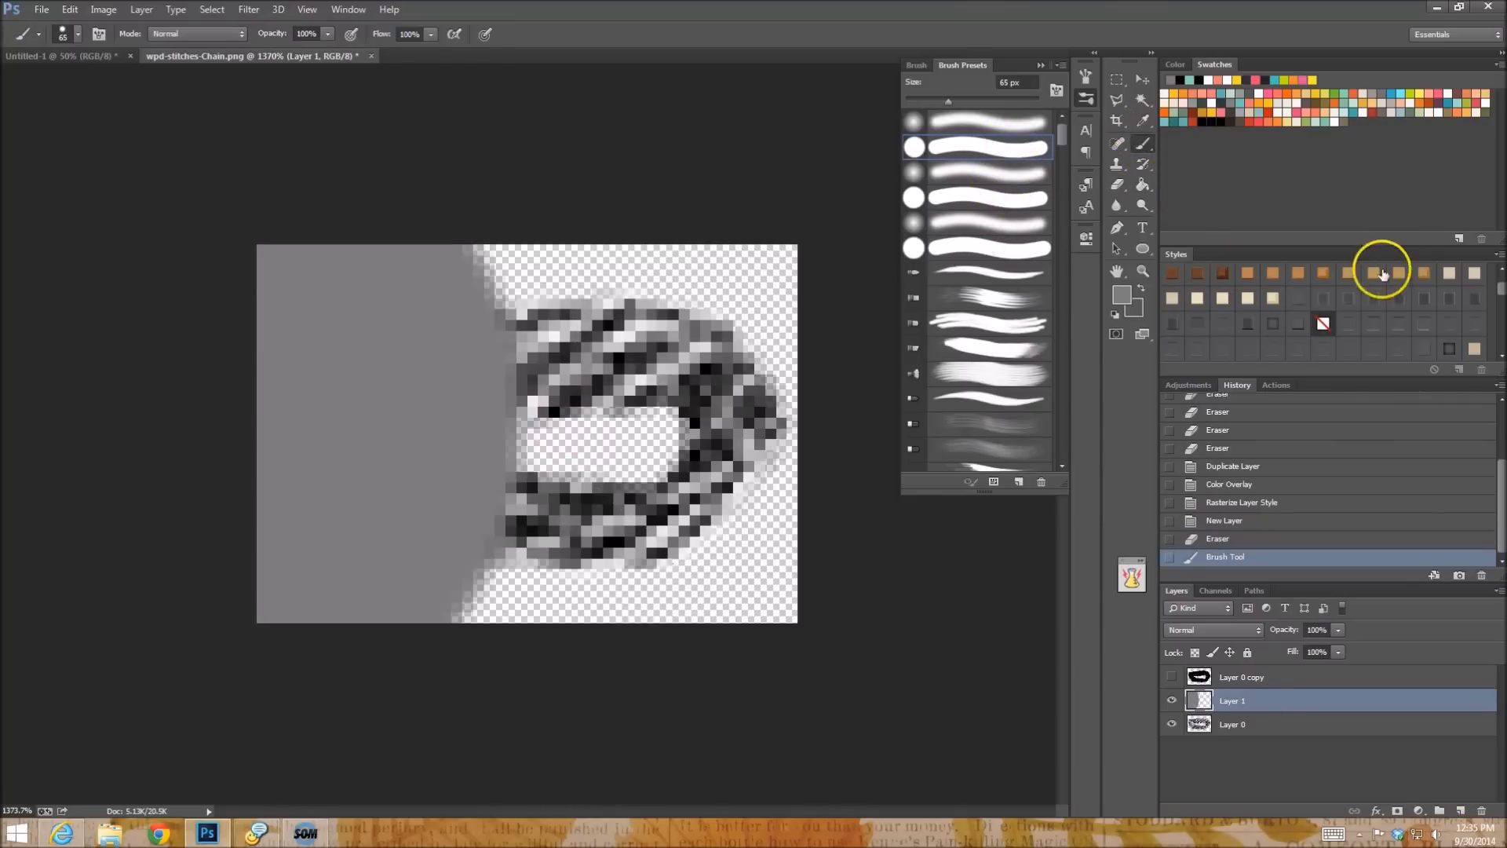
# Toggle the gray patch layer off and on to compare its tone with the stitch on Layer 0.
pyautogui.click(1223, 723)
pyautogui.click(1169, 698)
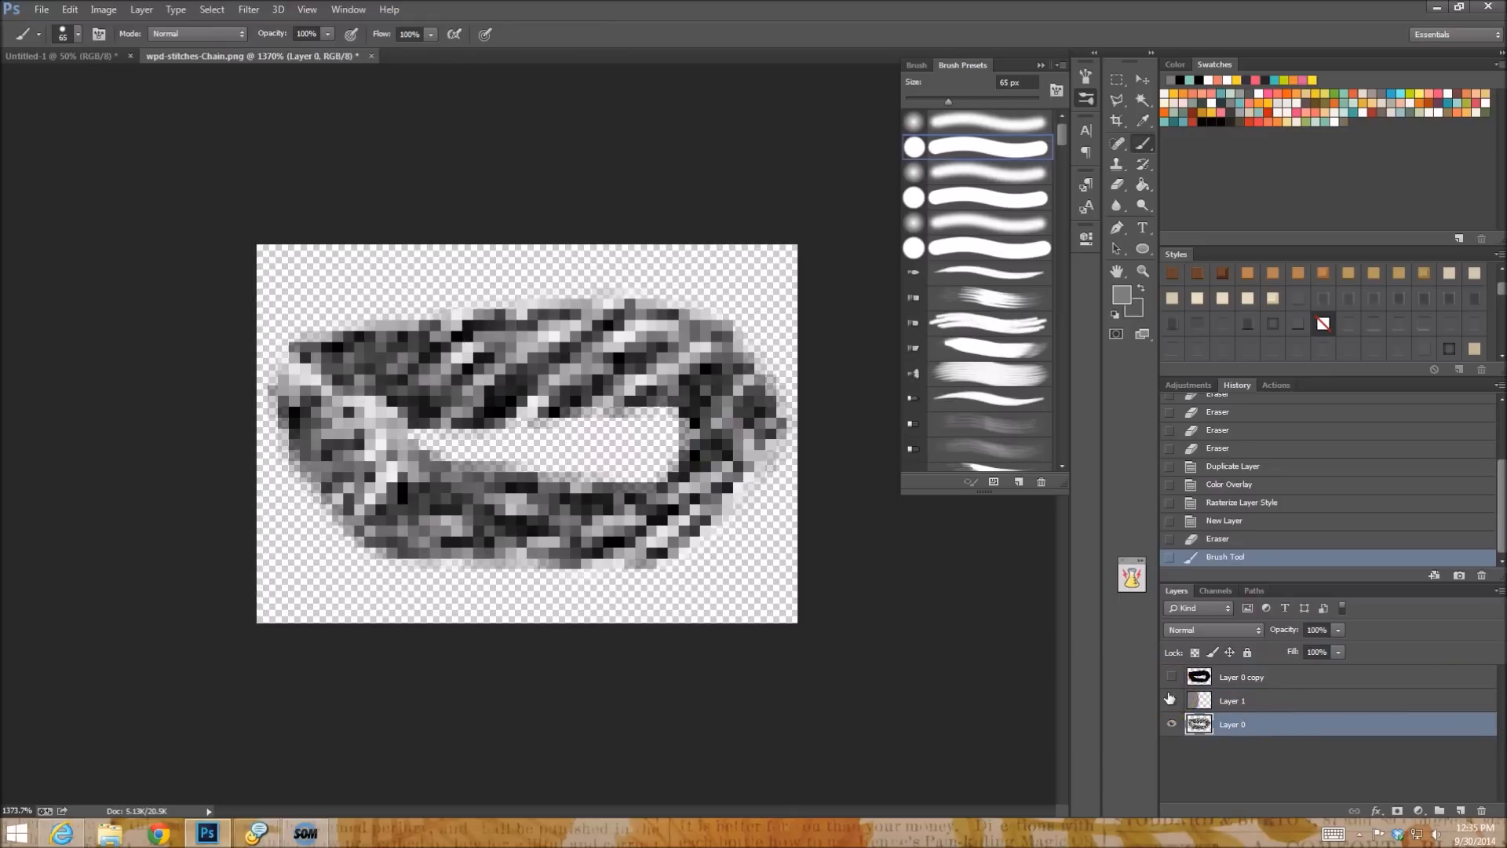
pyautogui.click(1169, 699)
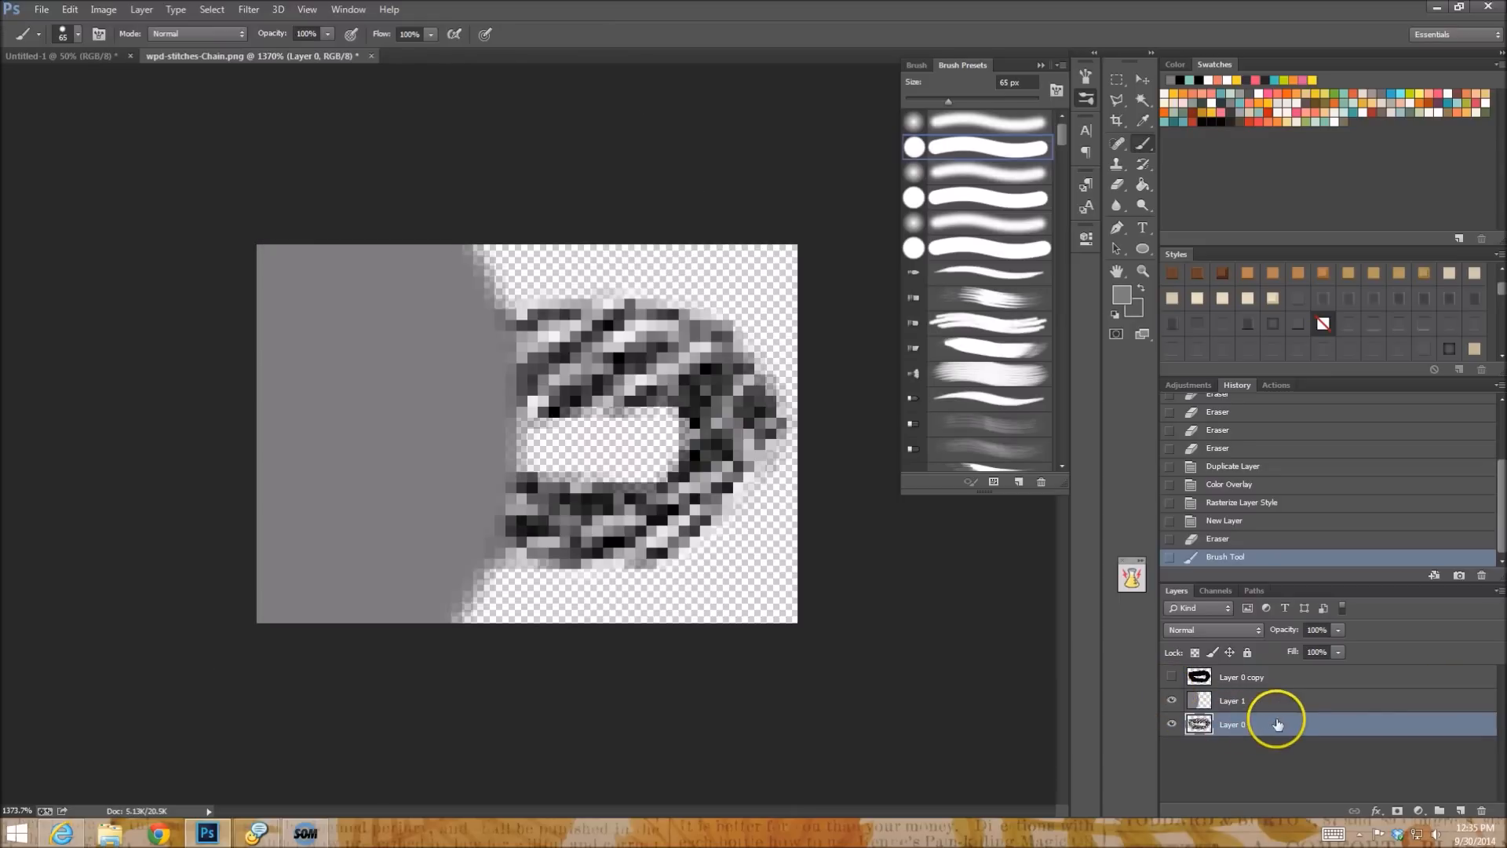
pyautogui.click(1170, 698)
pyautogui.click(1171, 706)
# Move the gray patch over the upper middle of the stitch, leaving both ends of the link exposed.
pyautogui.click(1142, 79)
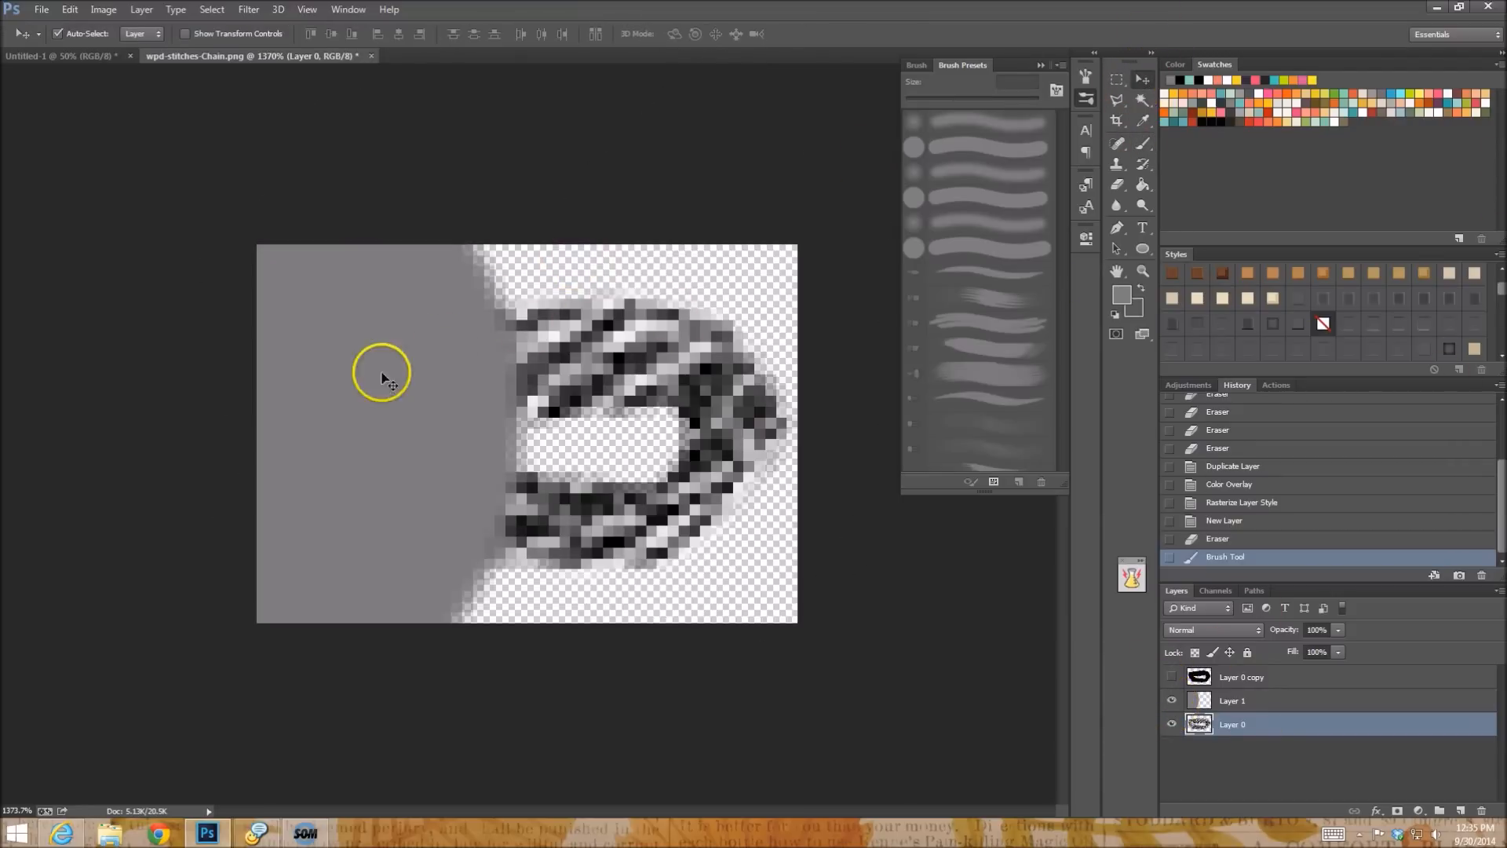
pyautogui.moveTo(380, 370)
pyautogui.mouseDown()
pyautogui.moveTo(430, 139)
pyautogui.moveTo(592, 148)
pyautogui.moveTo(574, 209)
pyautogui.moveTo(509, 225)
pyautogui.mouseUp()
pyautogui.moveTo(520, 339); pyautogui.dragTo(535, 341)
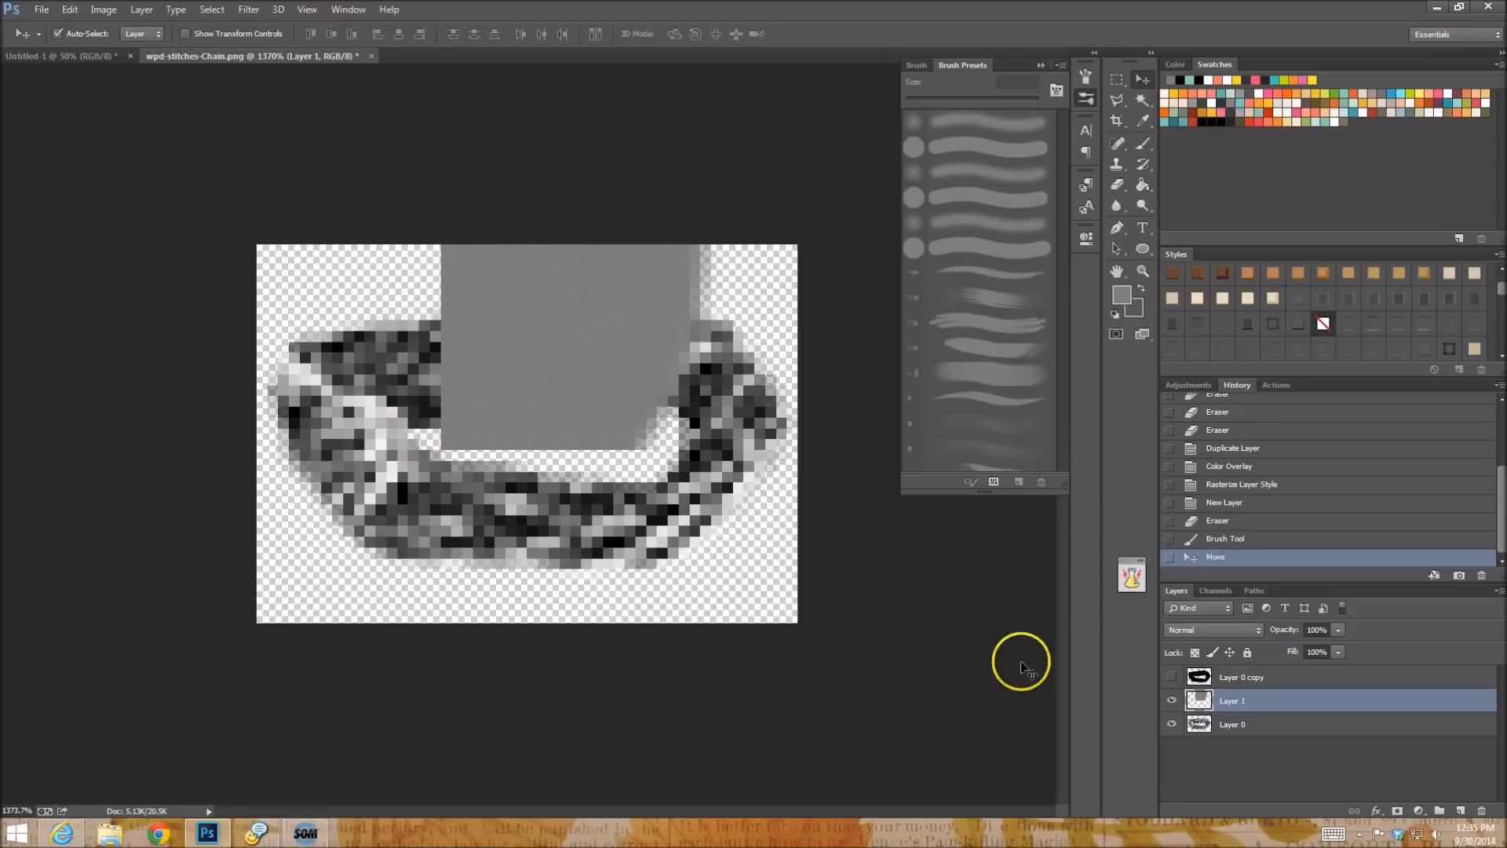
# Add a Curves adjustment layer directly above Layer 0, beneath the gray patch layer.
pyautogui.click(1255, 728)
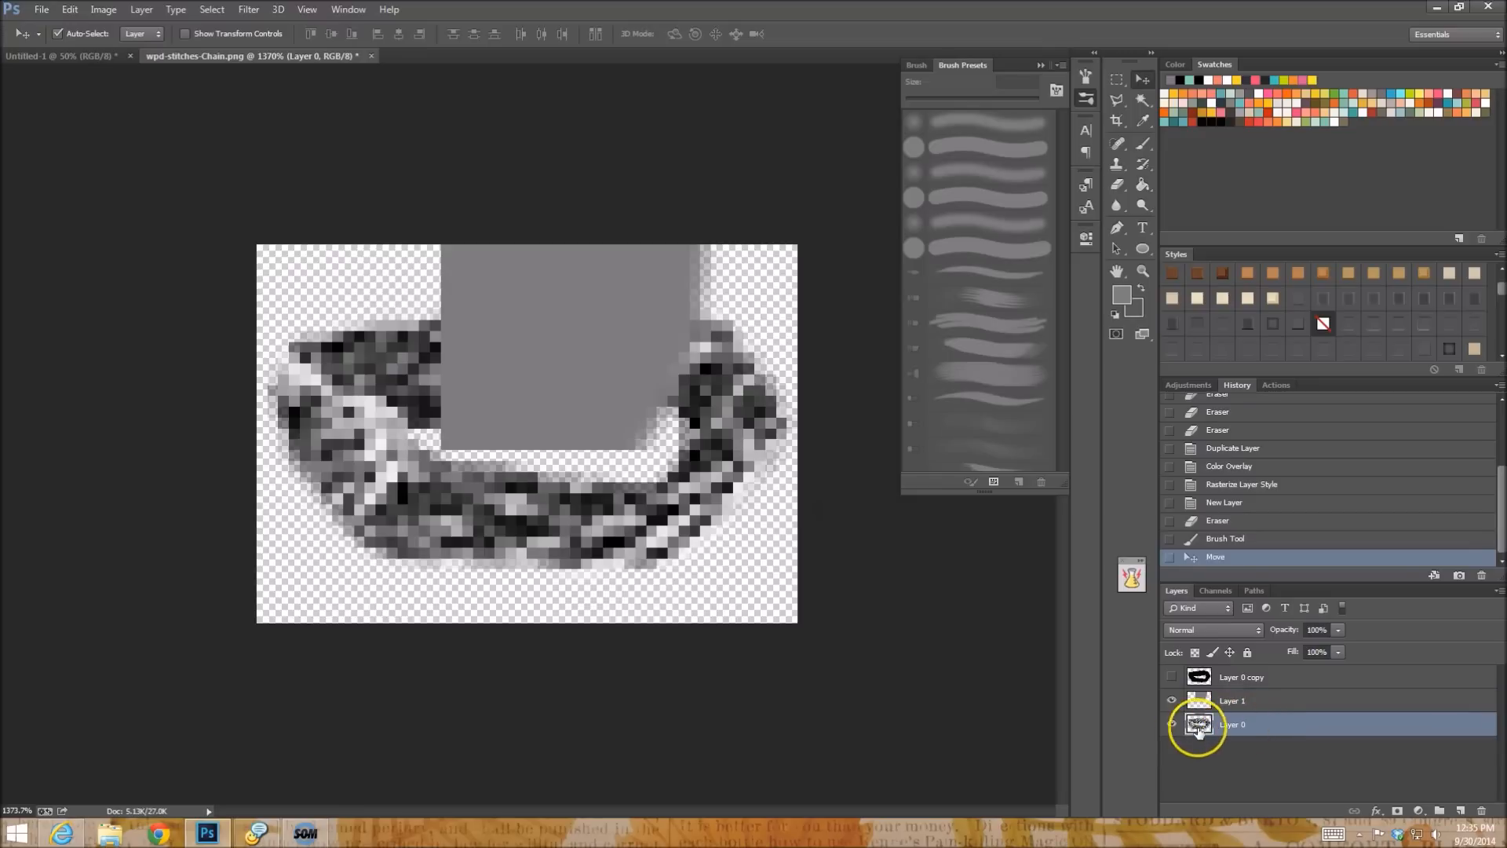
pyautogui.click(1173, 725)
pyautogui.click(1172, 725)
pyautogui.click(1191, 384)
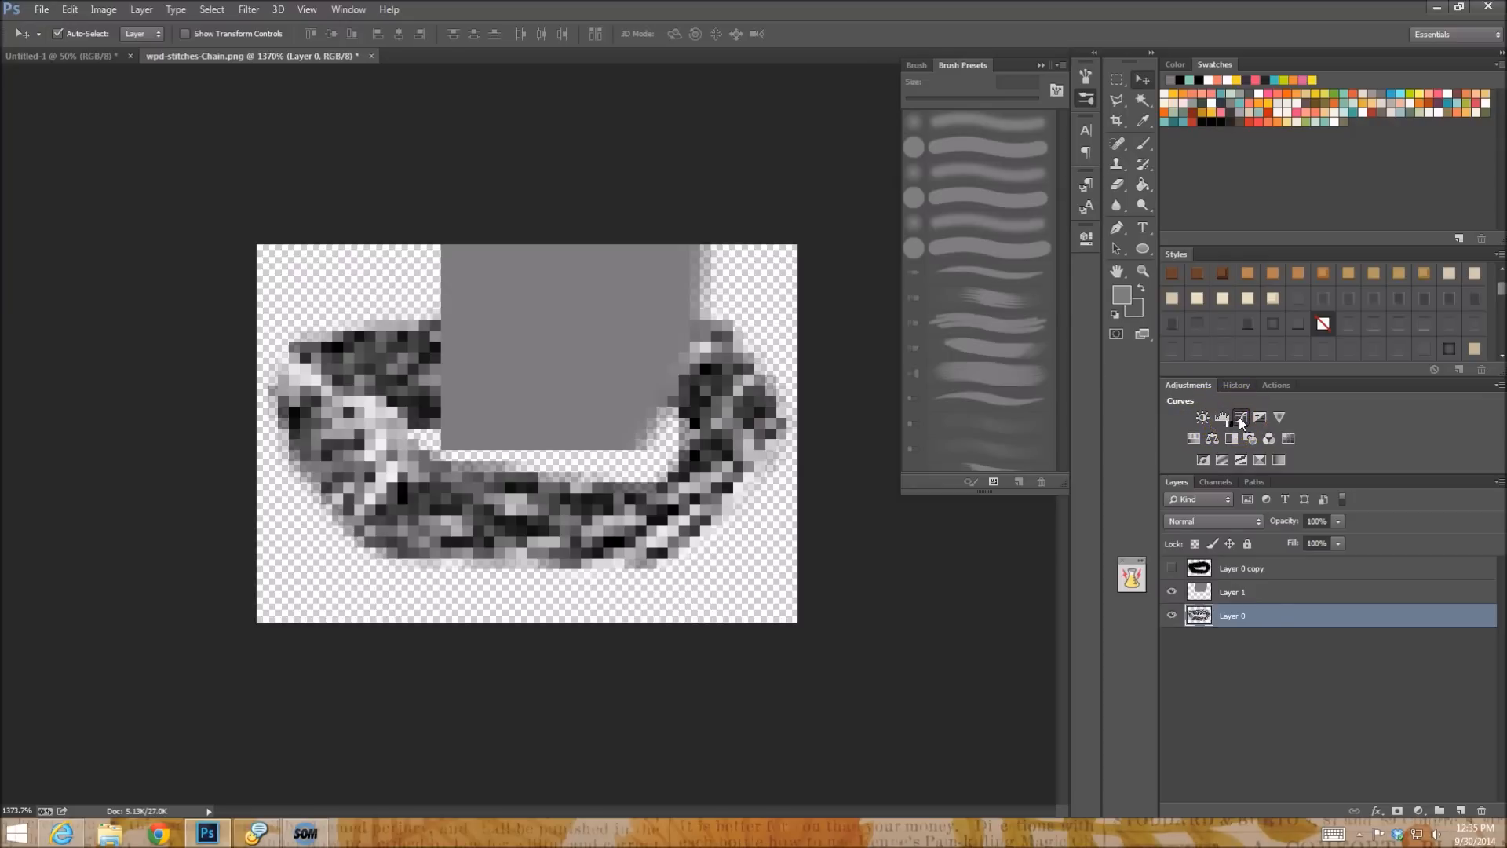
pyautogui.click(1241, 418)
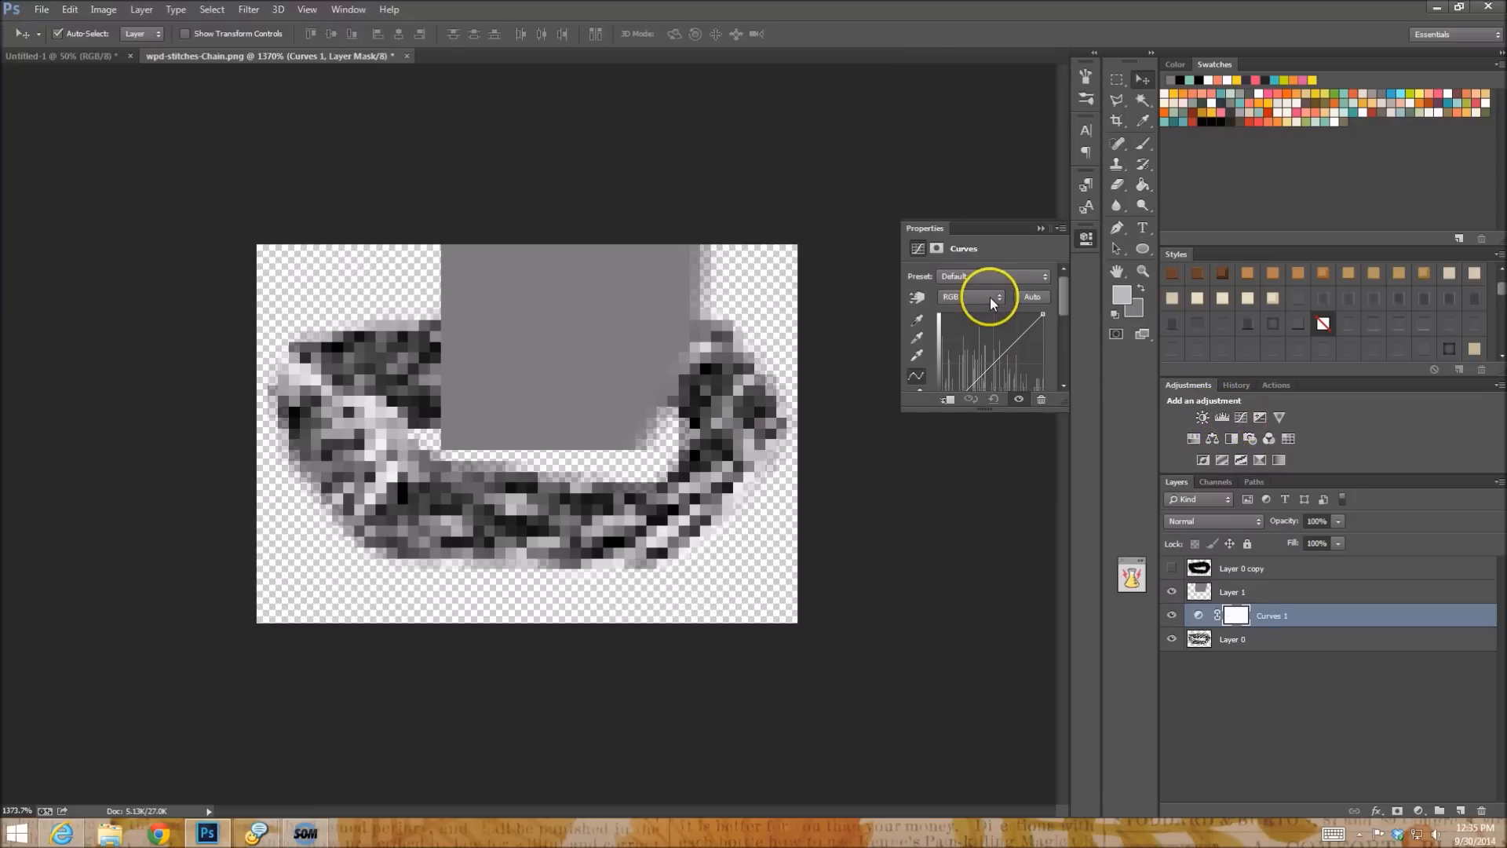
# Flatten the stitch's contrast on the Curves adjustment by raising a shadow point and lowering a highlight point.
pyautogui.scroll(-3, 1001, 325)
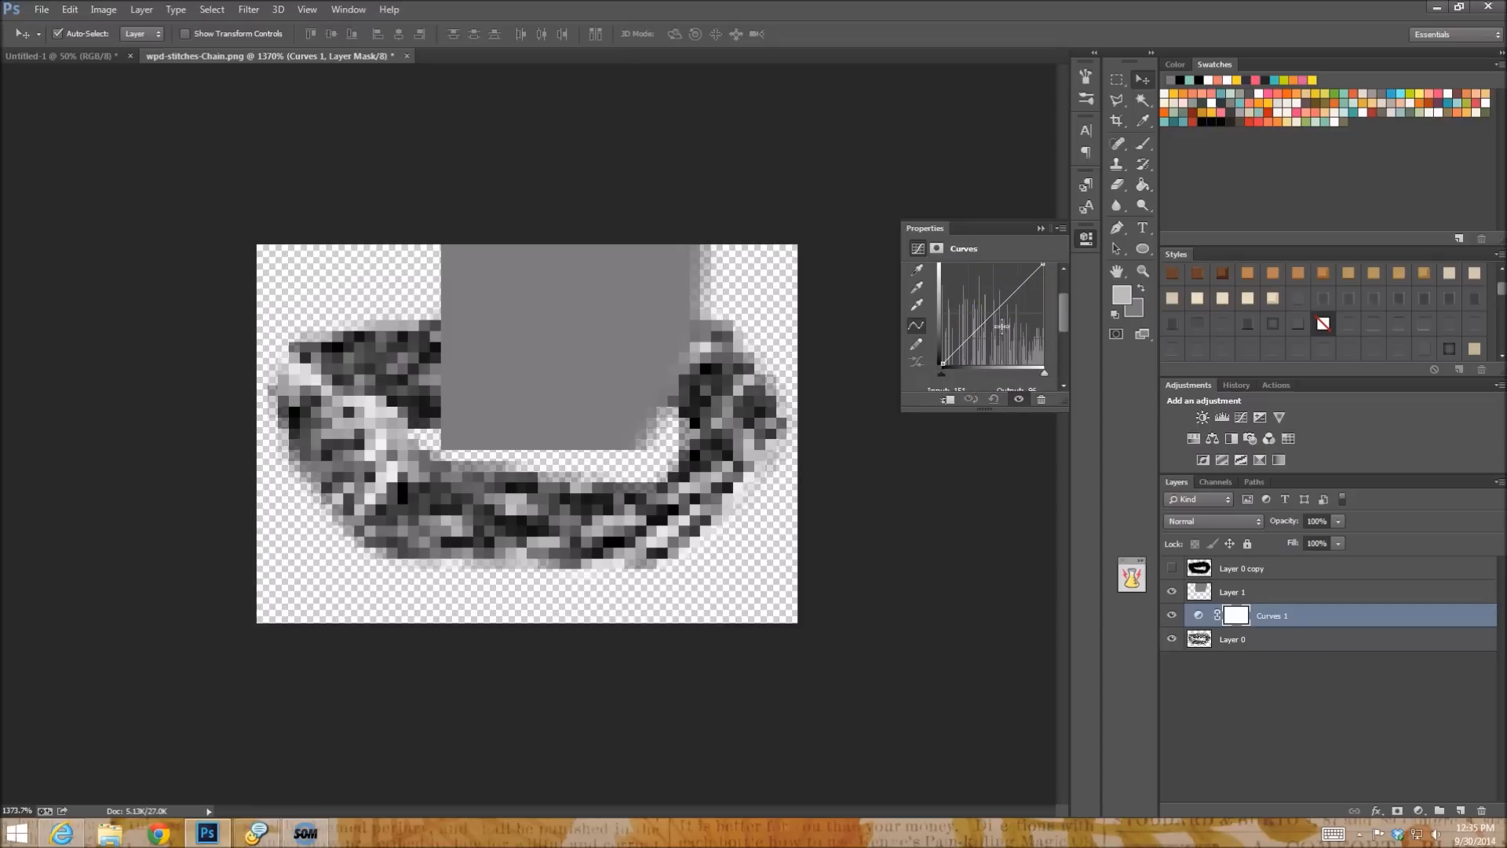
pyautogui.moveTo(987, 315); pyautogui.dragTo(969, 343)
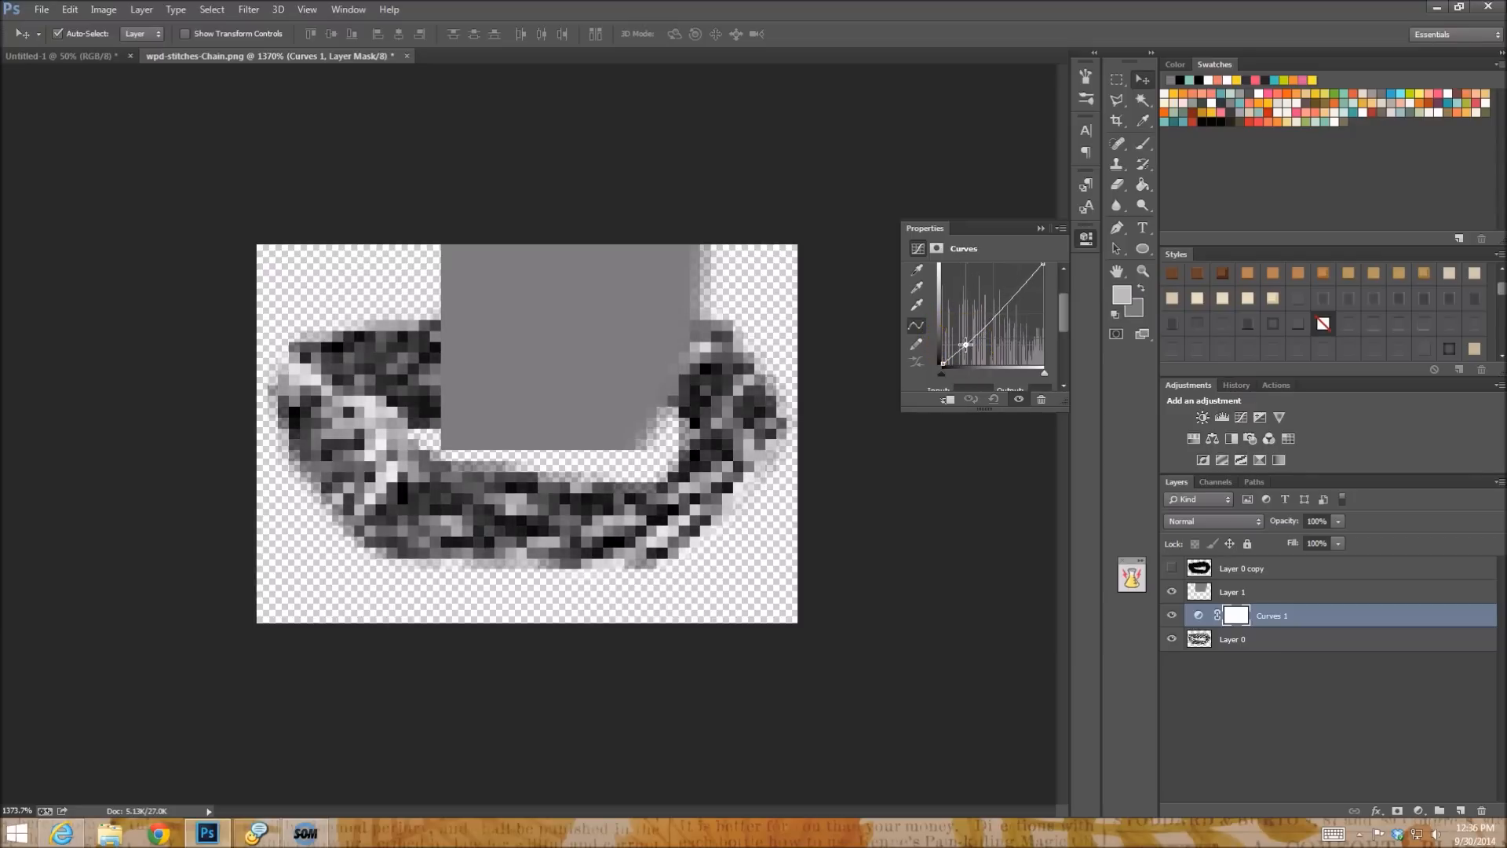
pyautogui.moveTo(965, 344); pyautogui.dragTo(960, 330)
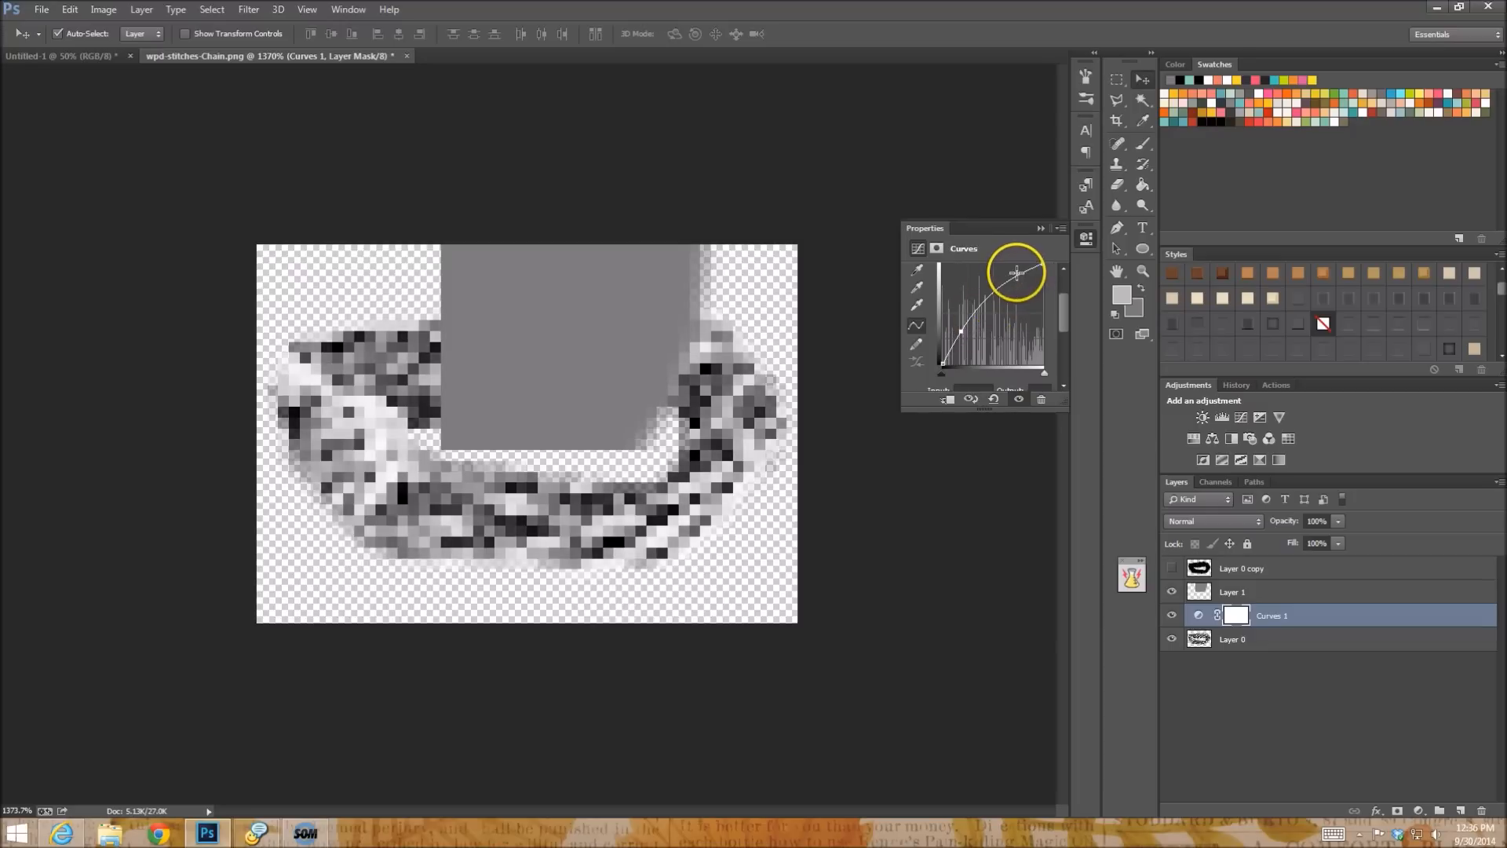
pyautogui.moveTo(1013, 280); pyautogui.dragTo(1016, 304)
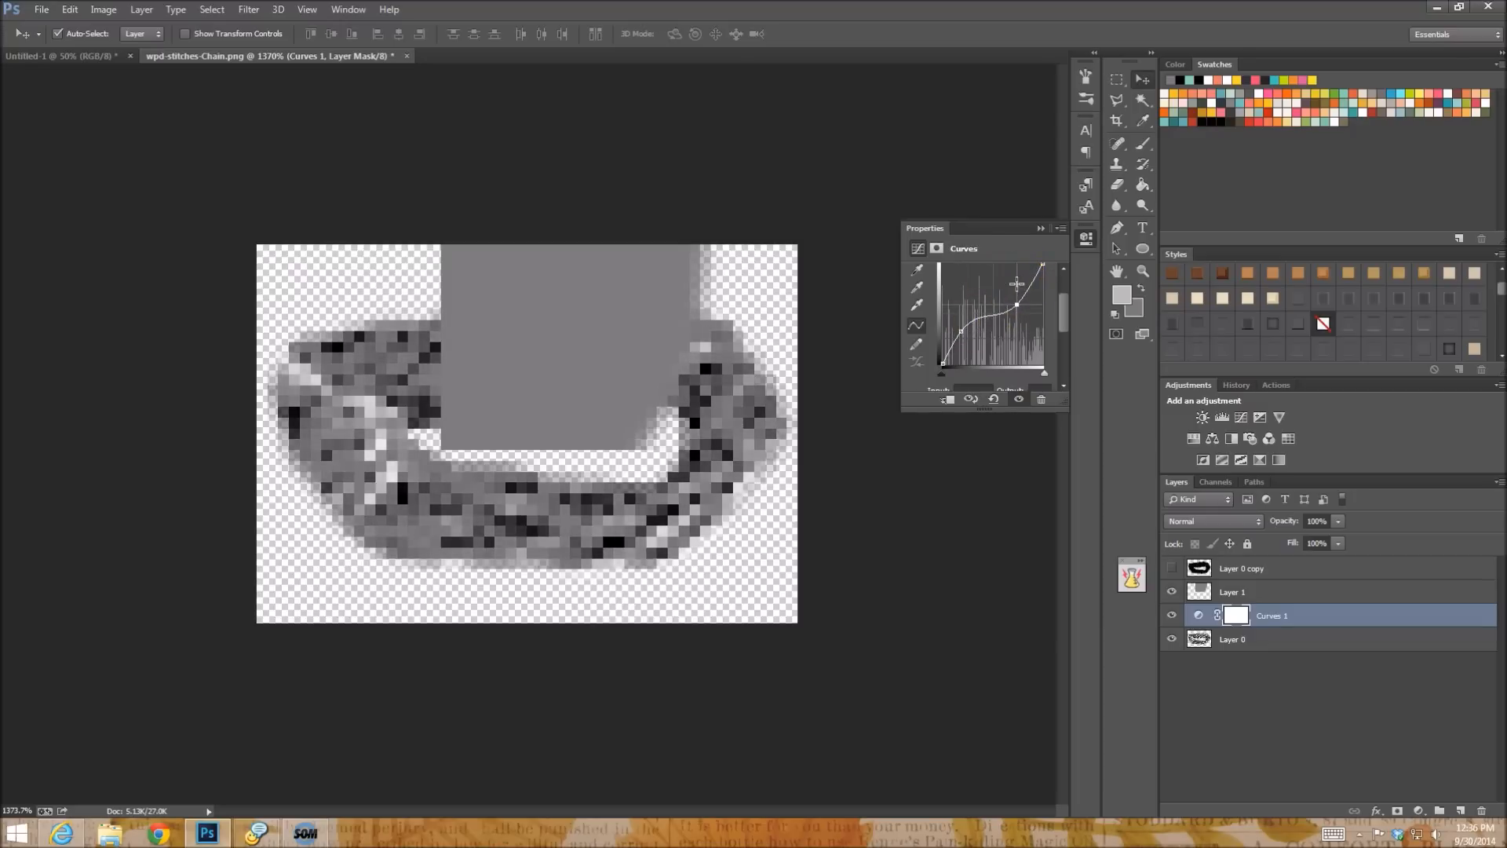
pyautogui.moveTo(1016, 305); pyautogui.dragTo(1015, 303)
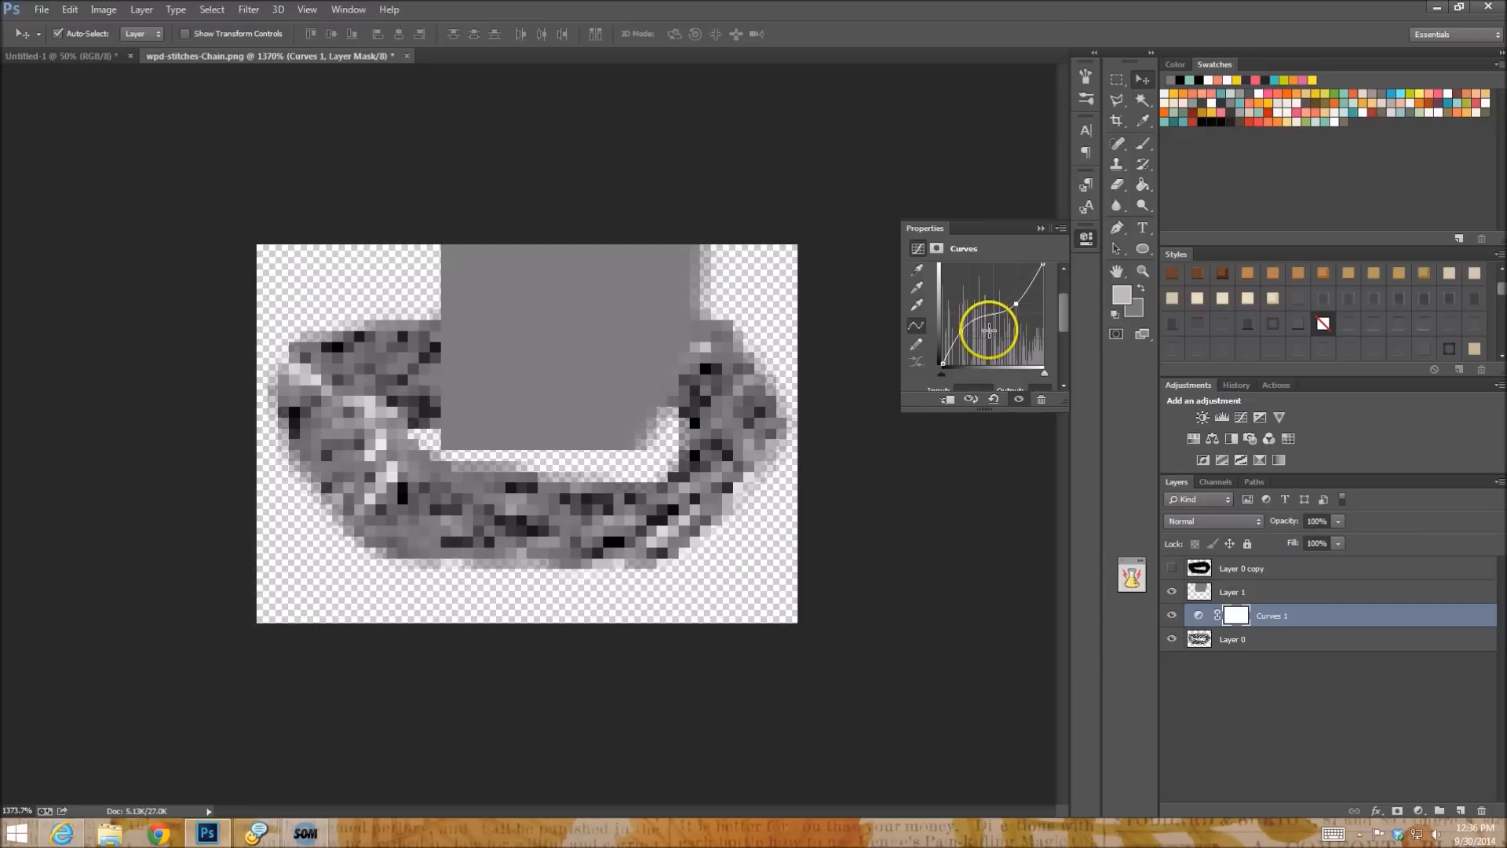
# Refine the curve by raising its black point, softening the two inner points and keeping the white point at full brightness.
pyautogui.moveTo(944, 361)
pyautogui.mouseDown()
pyautogui.moveTo(944, 266)
pyautogui.moveTo(945, 363)
pyautogui.moveTo(974, 374)
pyautogui.mouseUp()
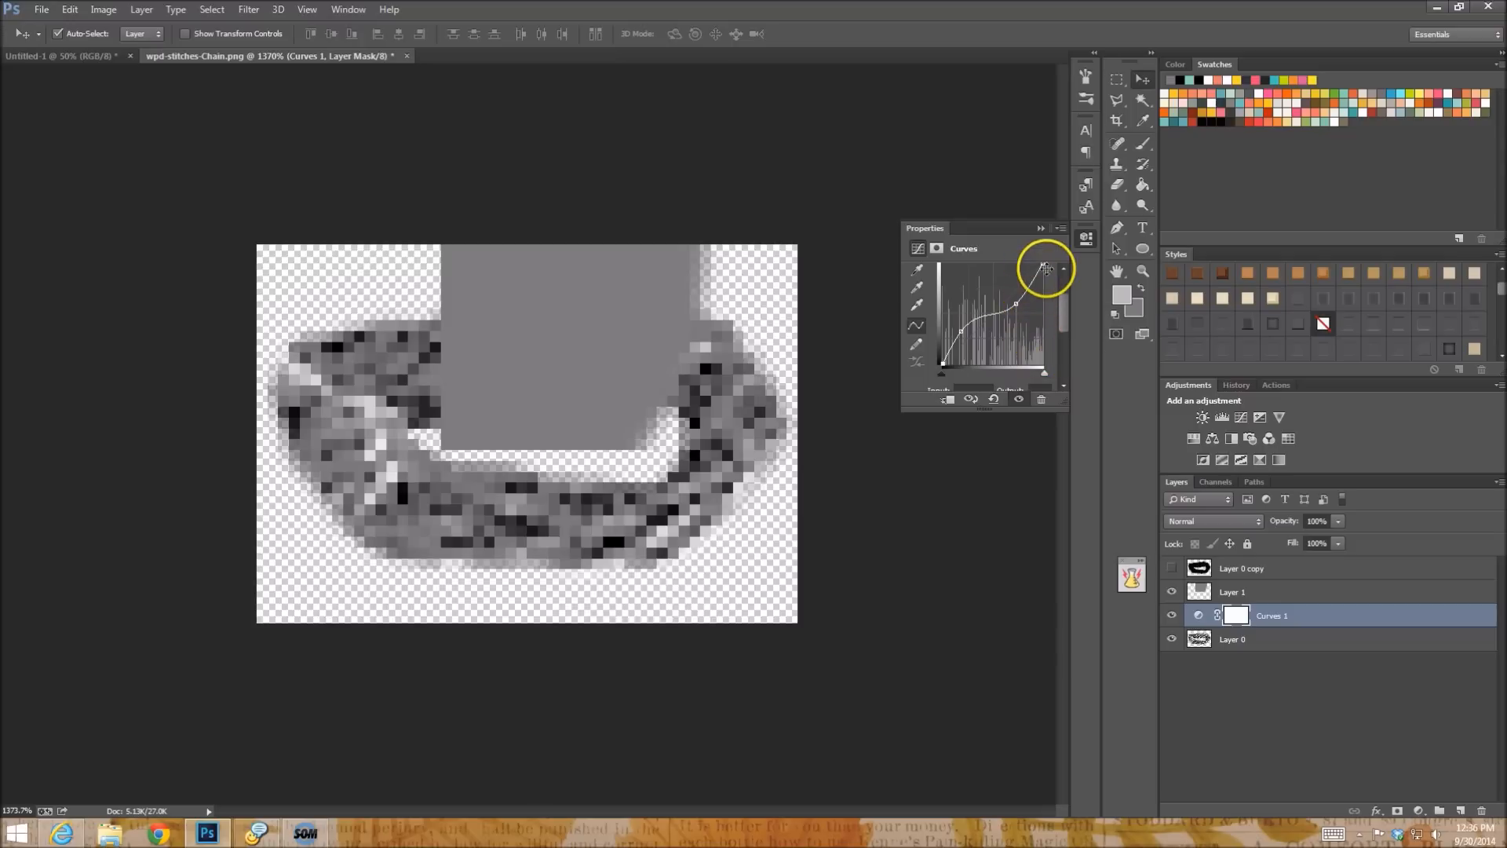
pyautogui.moveTo(1044, 265); pyautogui.dragTo(1006, 300)
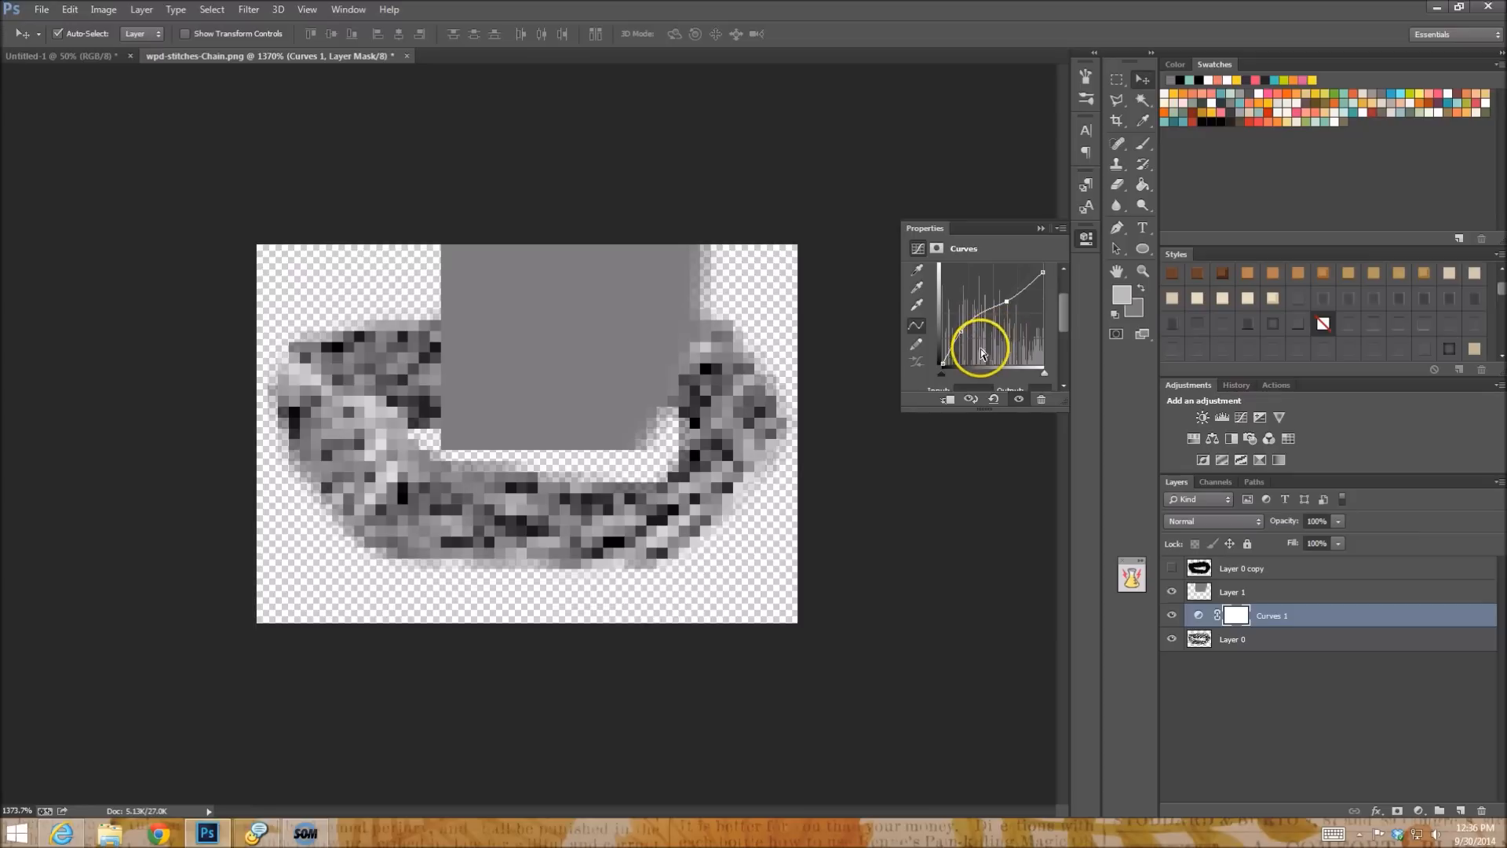
pyautogui.moveTo(940, 361)
pyautogui.mouseDown()
pyautogui.moveTo(937, 322)
pyautogui.moveTo(943, 350)
pyautogui.mouseUp()
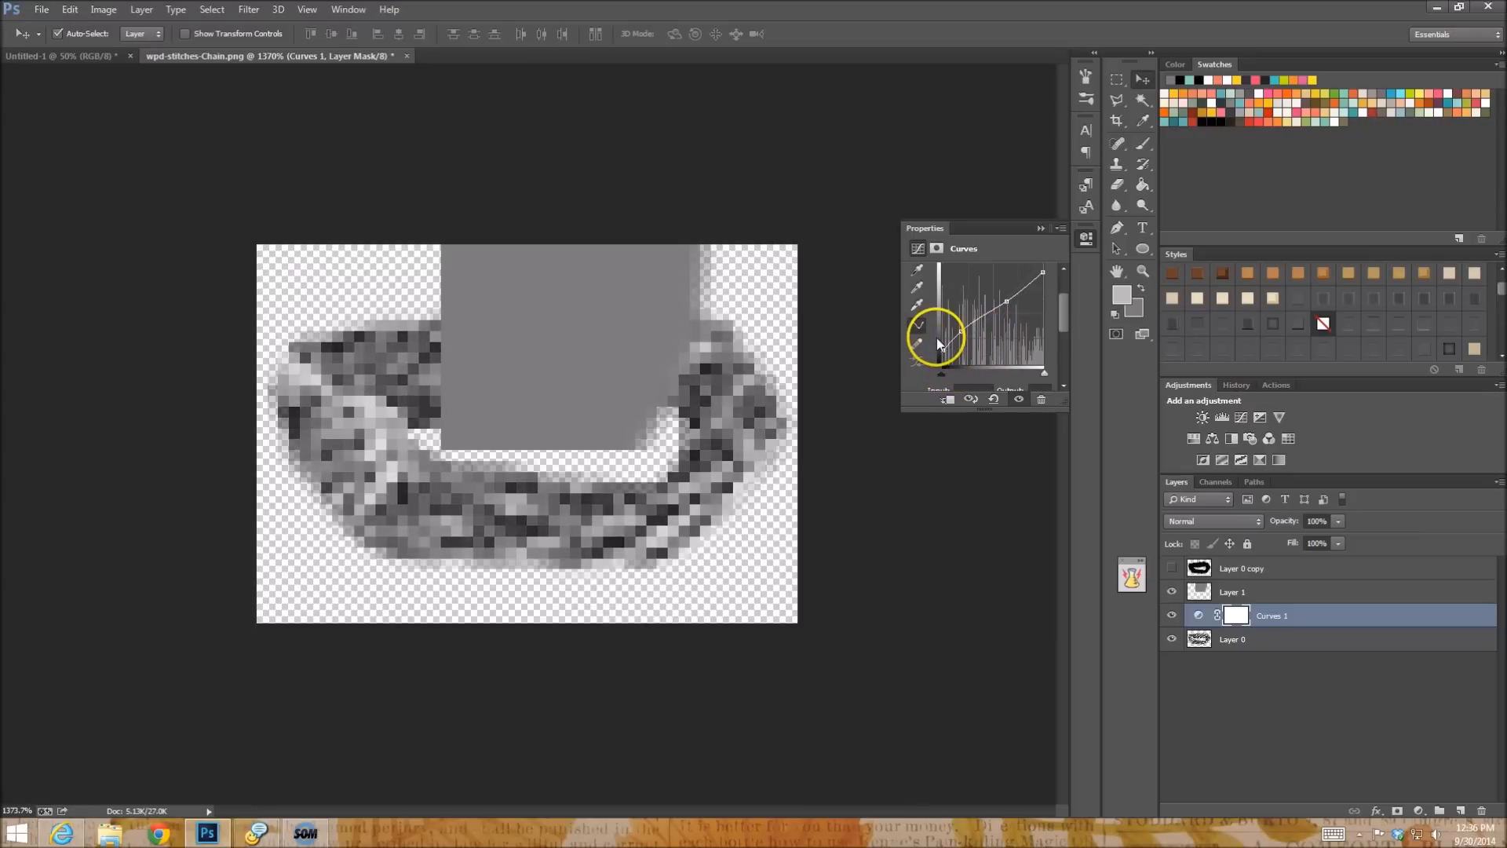
pyautogui.moveTo(961, 336); pyautogui.dragTo(1015, 304)
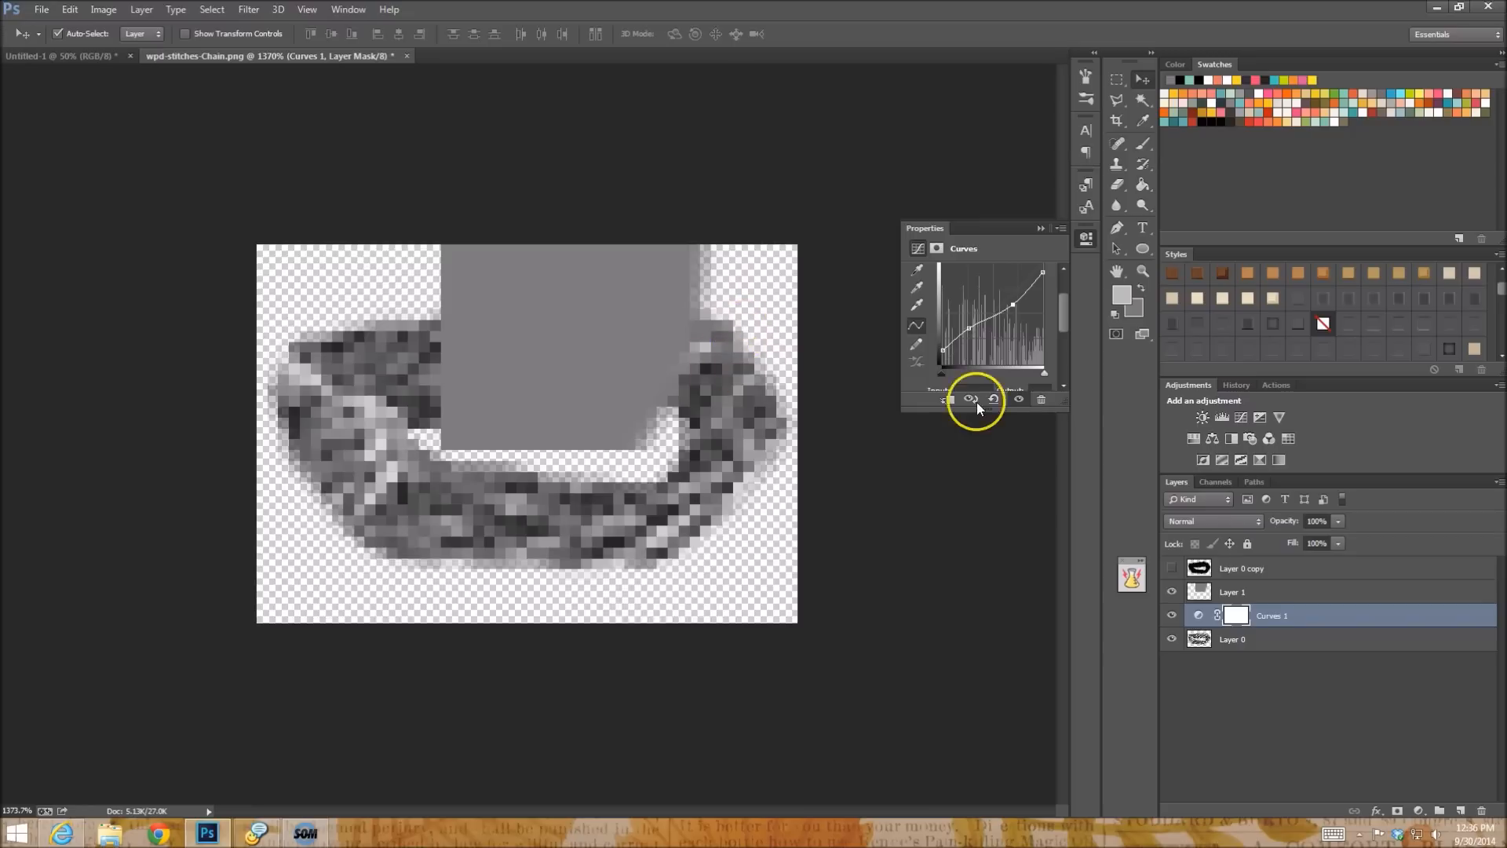
pyautogui.moveTo(1043, 271); pyautogui.dragTo(1043, 269)
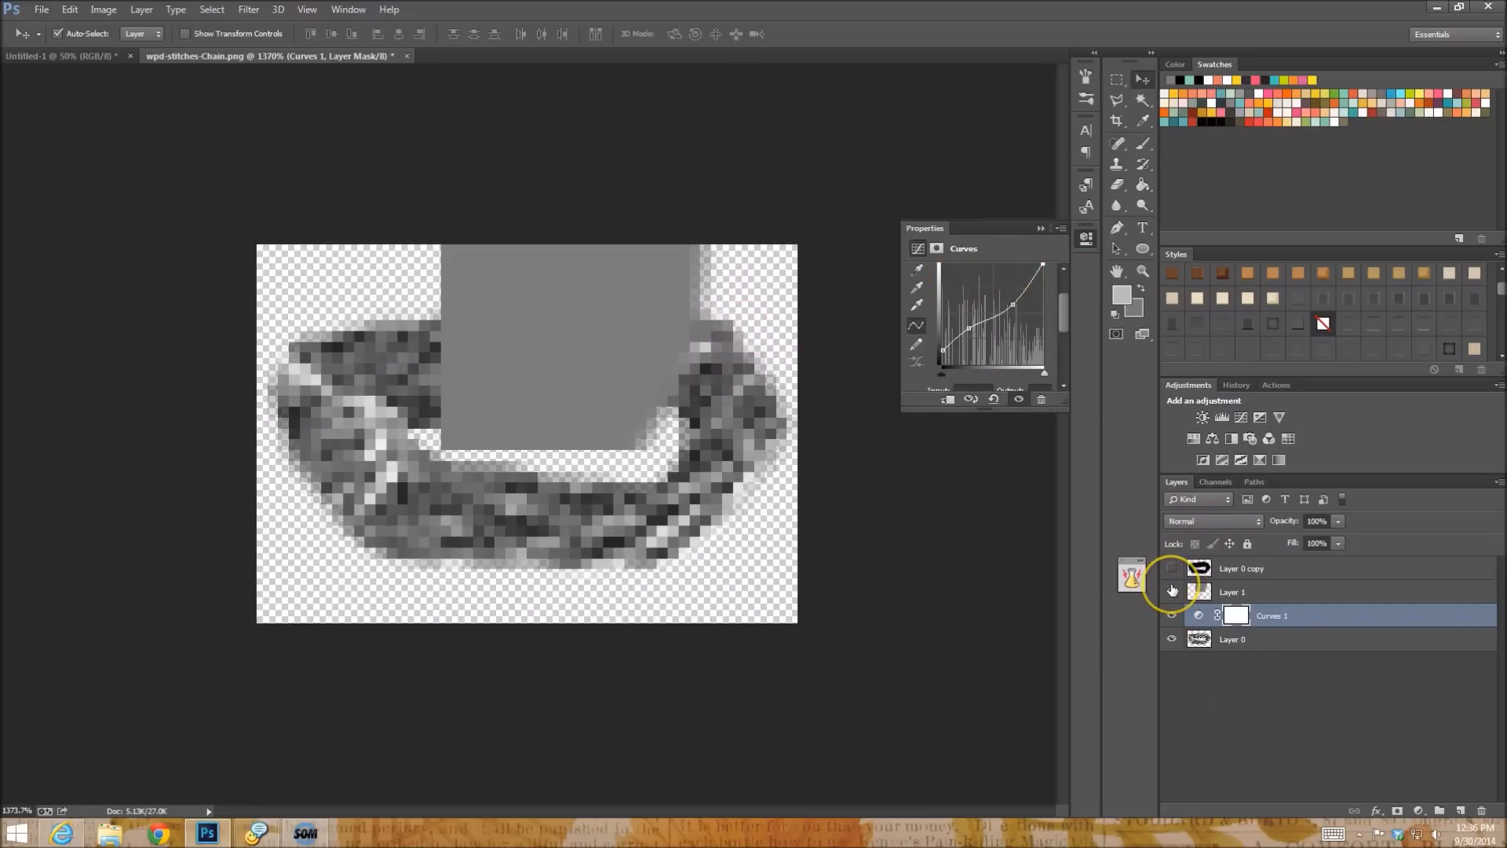
# Hide the gray patch layer and toggle the Curves adjustment to compare the stitch before and after.
pyautogui.click(1172, 590)
pyautogui.click(1172, 617)
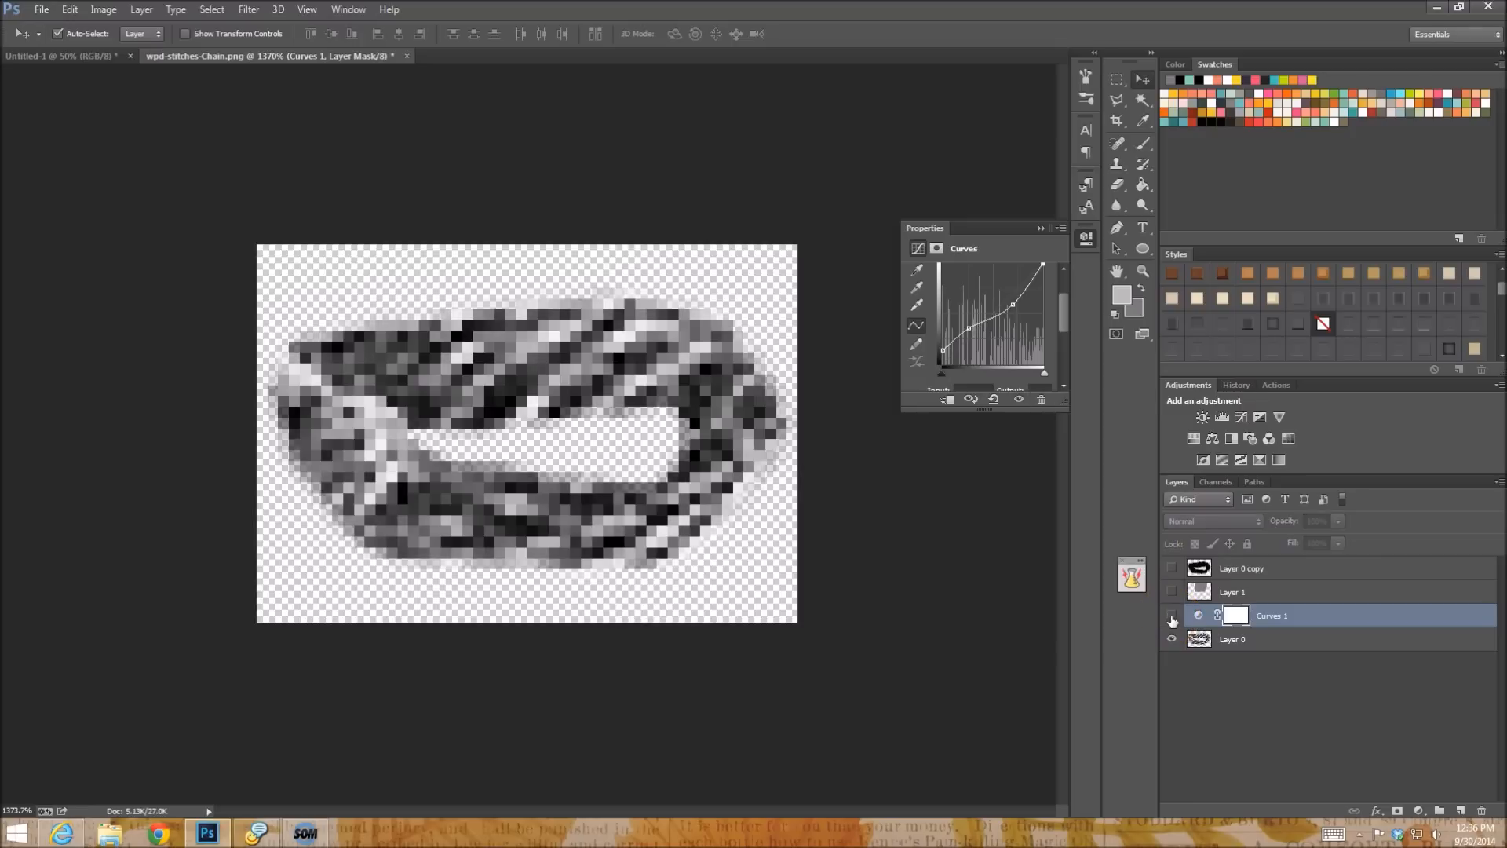
pyautogui.click(1172, 617)
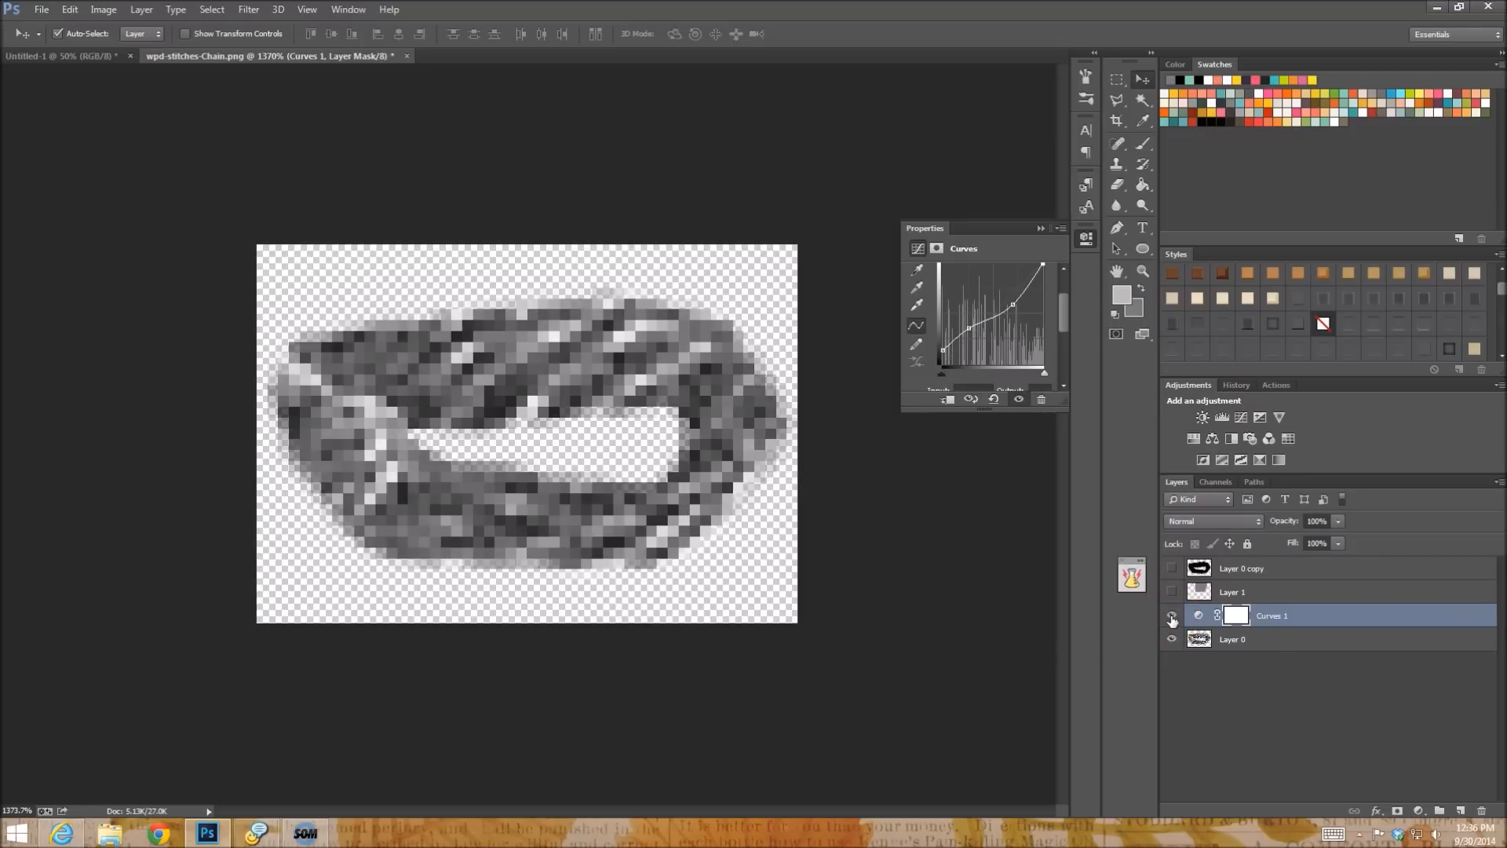
pyautogui.click(1171, 617)
pyautogui.click(1171, 617)
# Merge the Curves 1 adjustment with Layer 0 into a single layer.
pyautogui.keyDown('shift'); pyautogui.click(1248, 647); pyautogui.keyUp('shift')
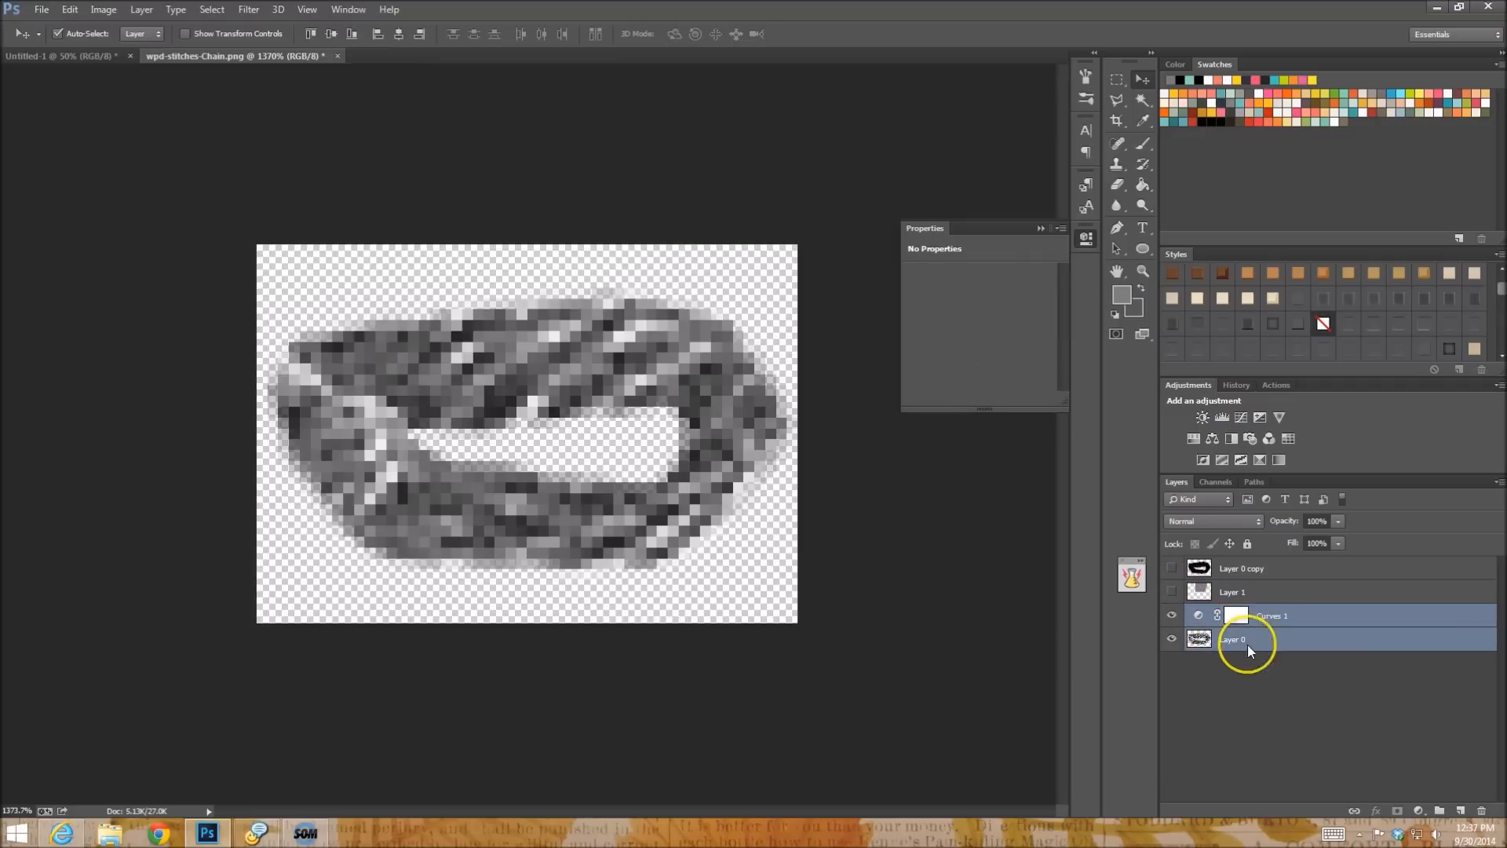
pyautogui.rightClick(1248, 644)
pyautogui.click(1311, 565)
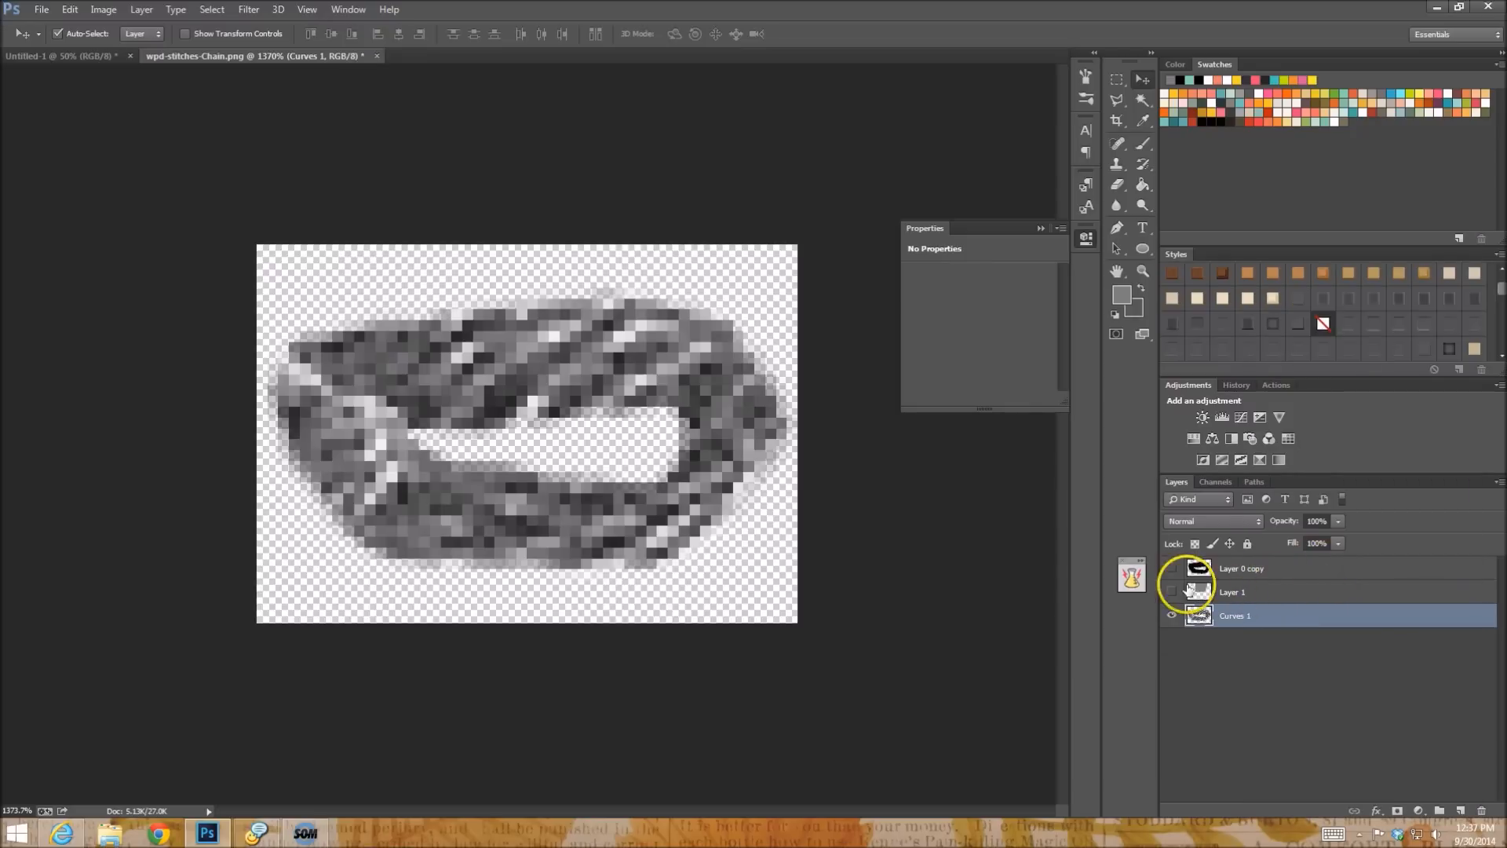
# Show only the black silhouette copy of the link and define it as a brush preset named "loop".
pyautogui.click(1171, 568)
pyautogui.click(1171, 616)
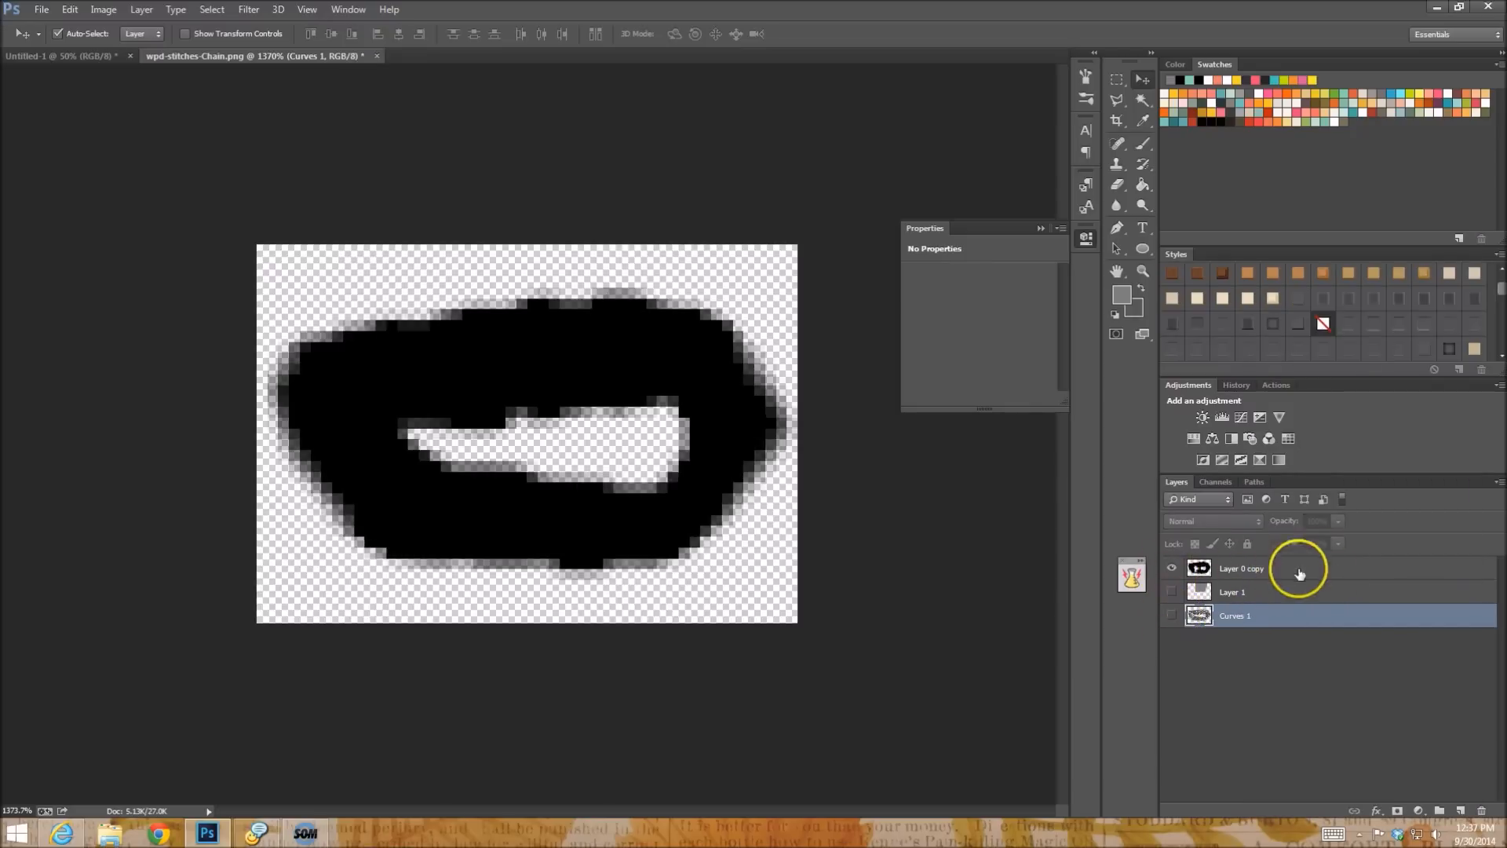
pyautogui.click(82, 16)
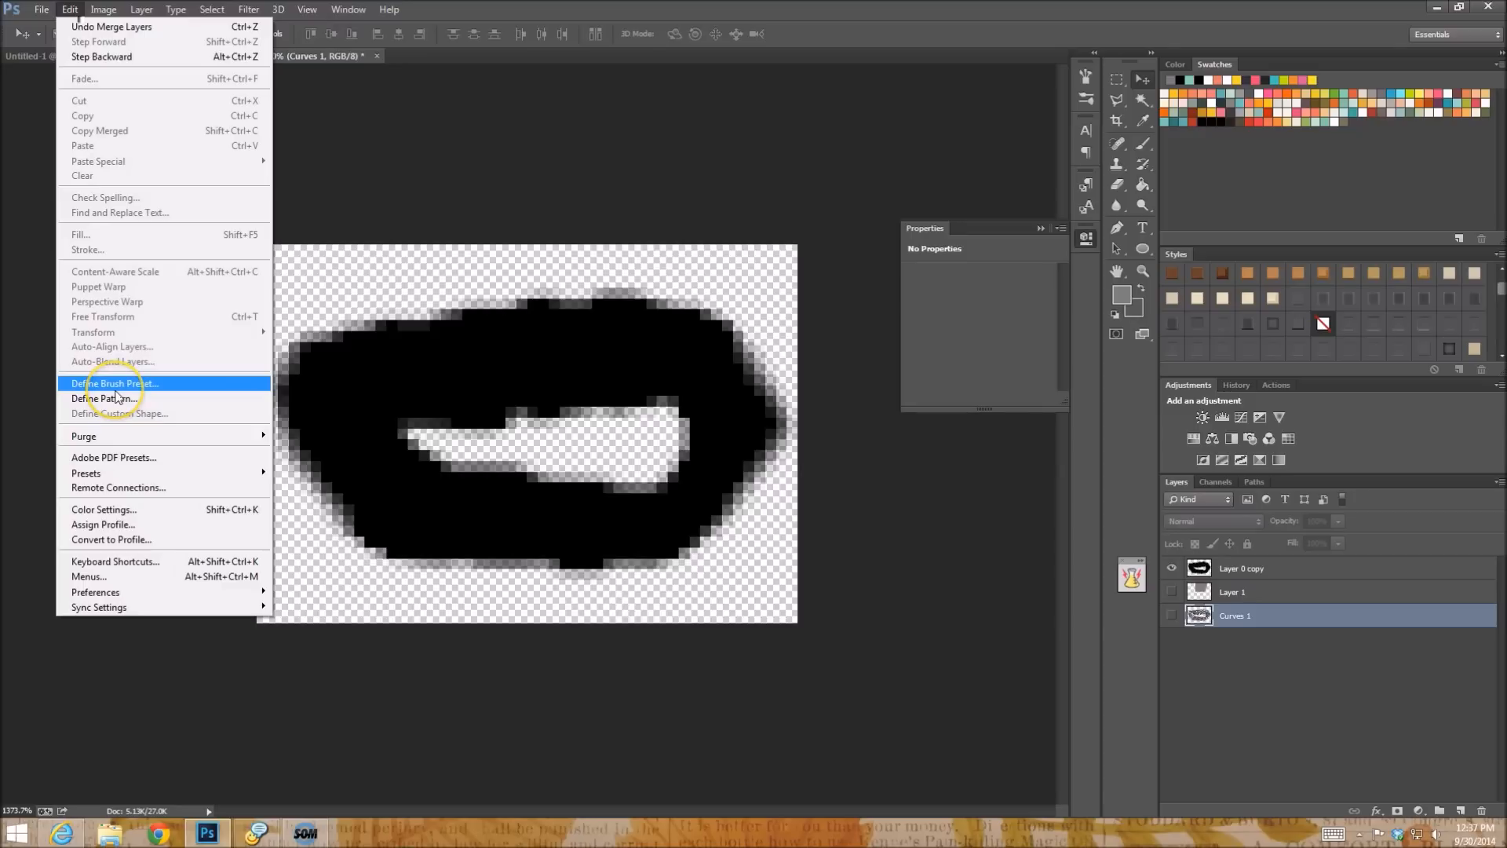
pyautogui.click(114, 385)
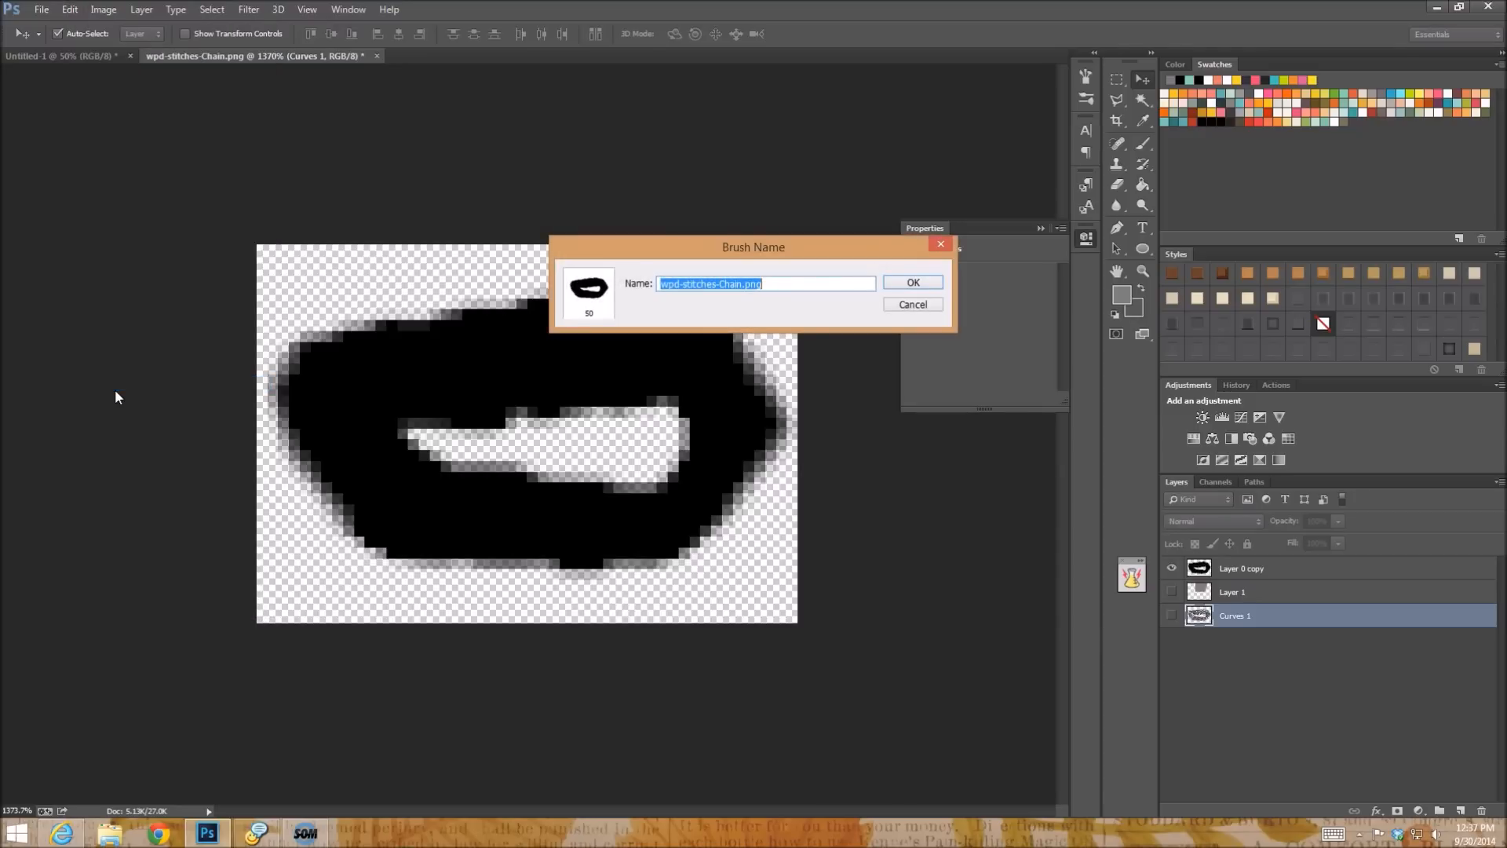
pyautogui.write('loop')
pyautogui.press('Return')
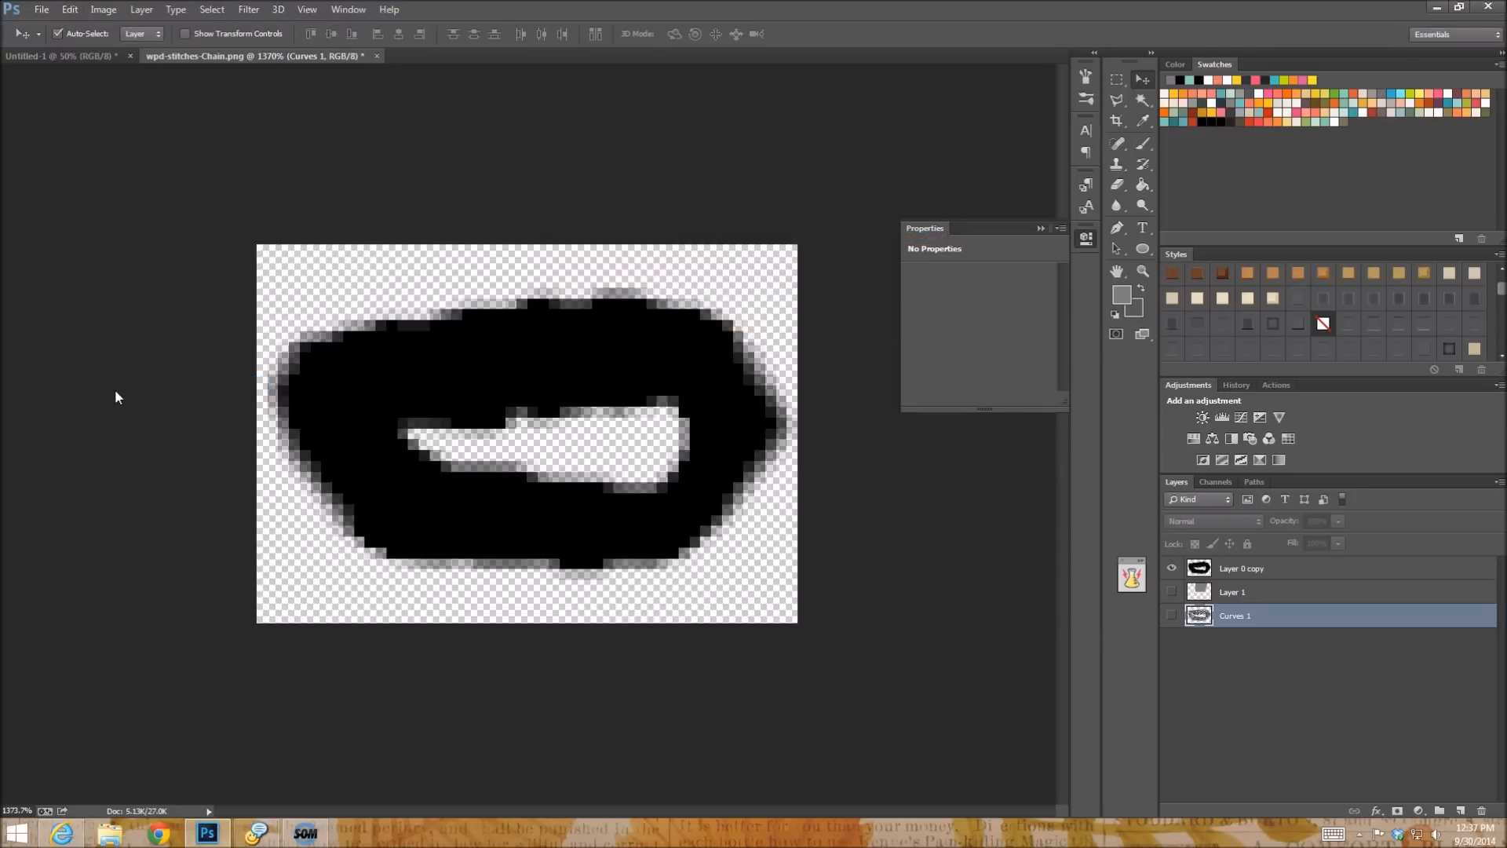
# Hide the silhouette, show the merged textured stitch layer and define it as a second named brush preset.
pyautogui.click(1186, 566)
pyautogui.click(1171, 568)
pyautogui.click(1171, 615)
pyautogui.click(70, 10)
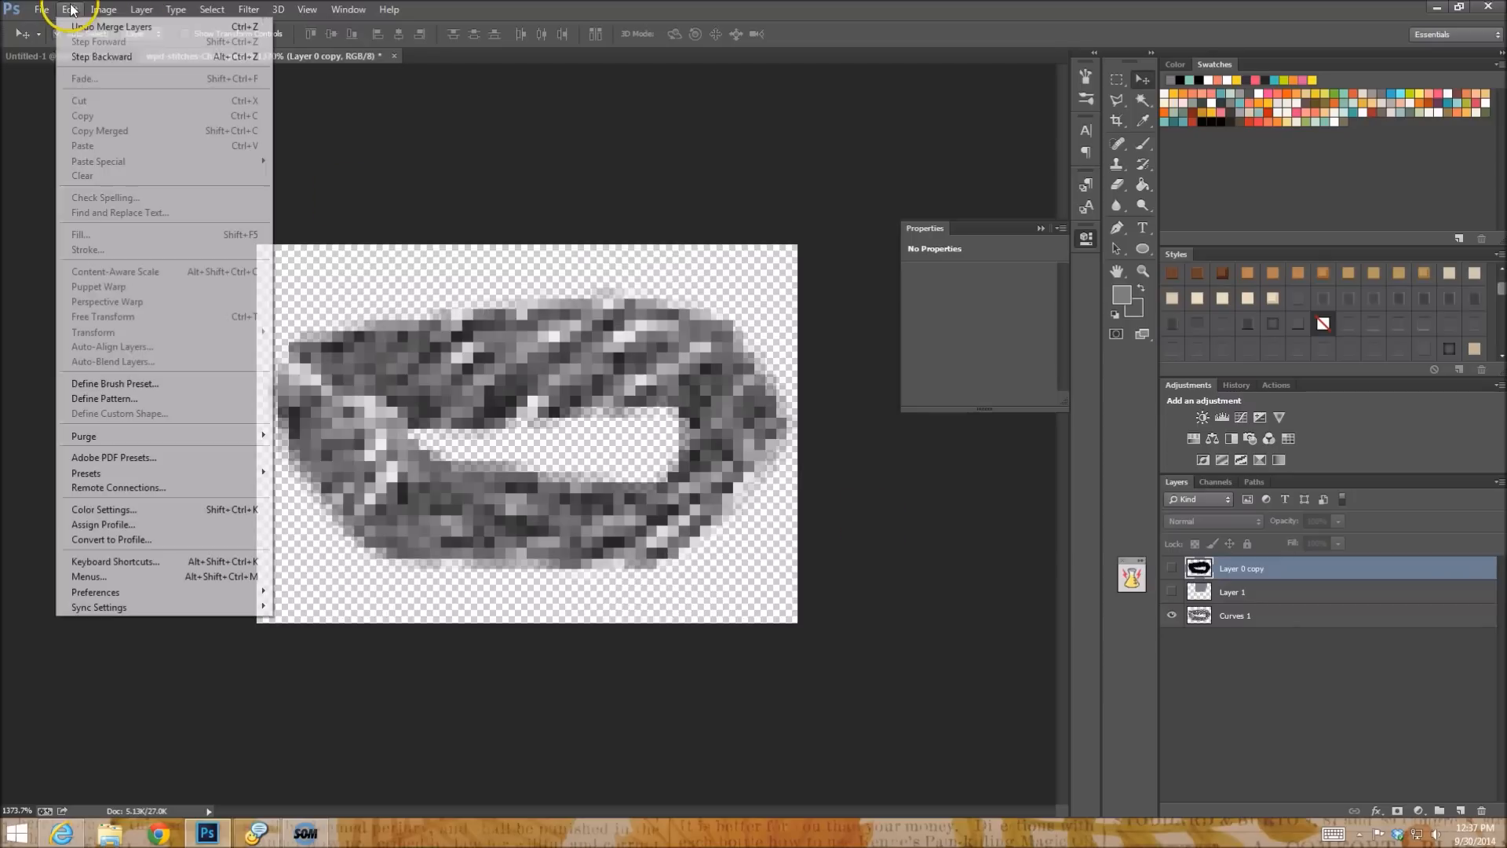
pyautogui.click(148, 385)
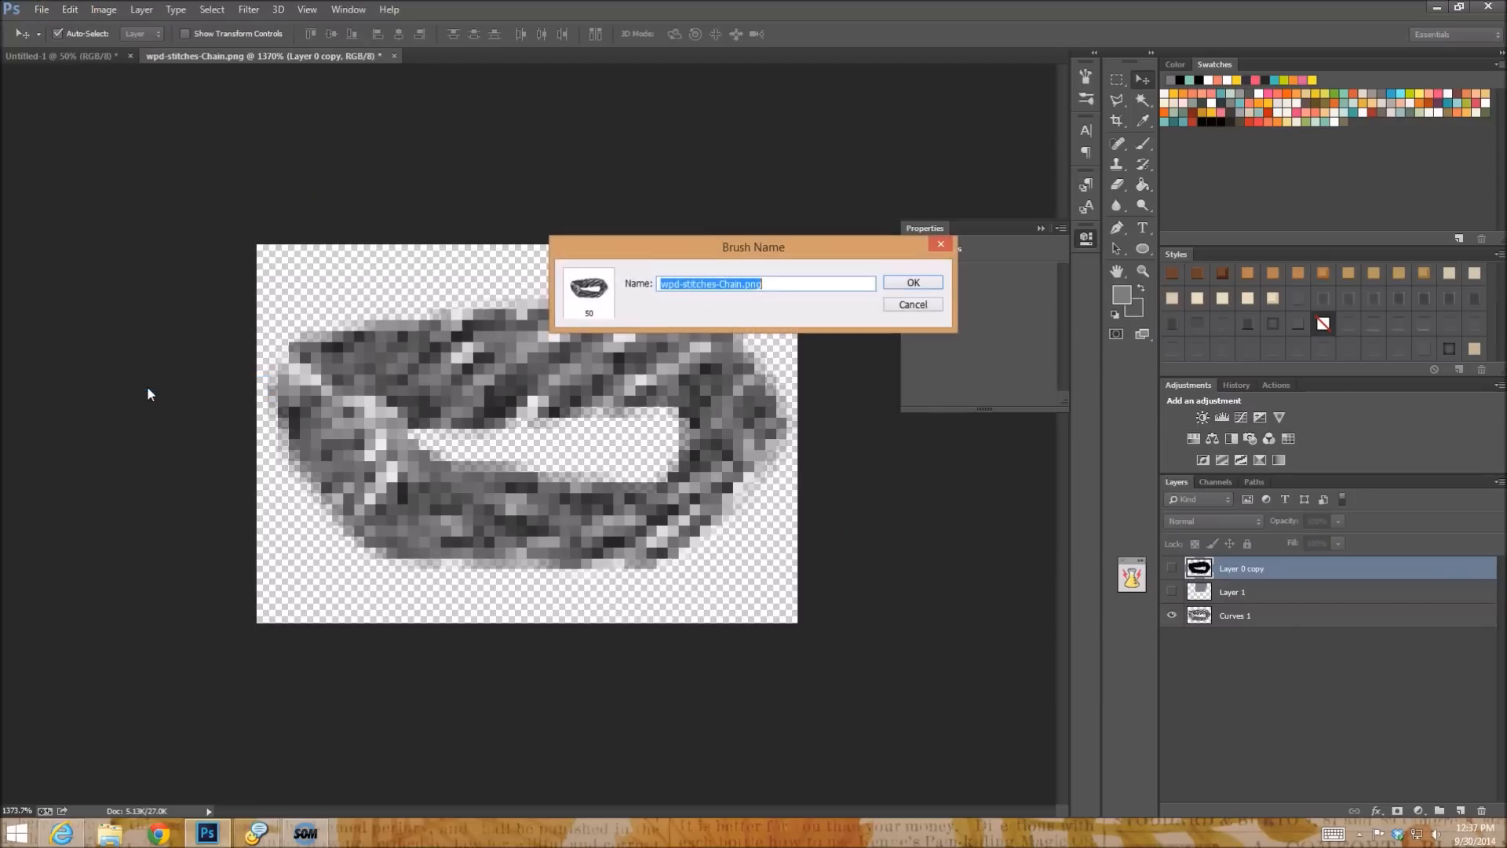
pyautogui.write('lo')
pyautogui.press('Return')
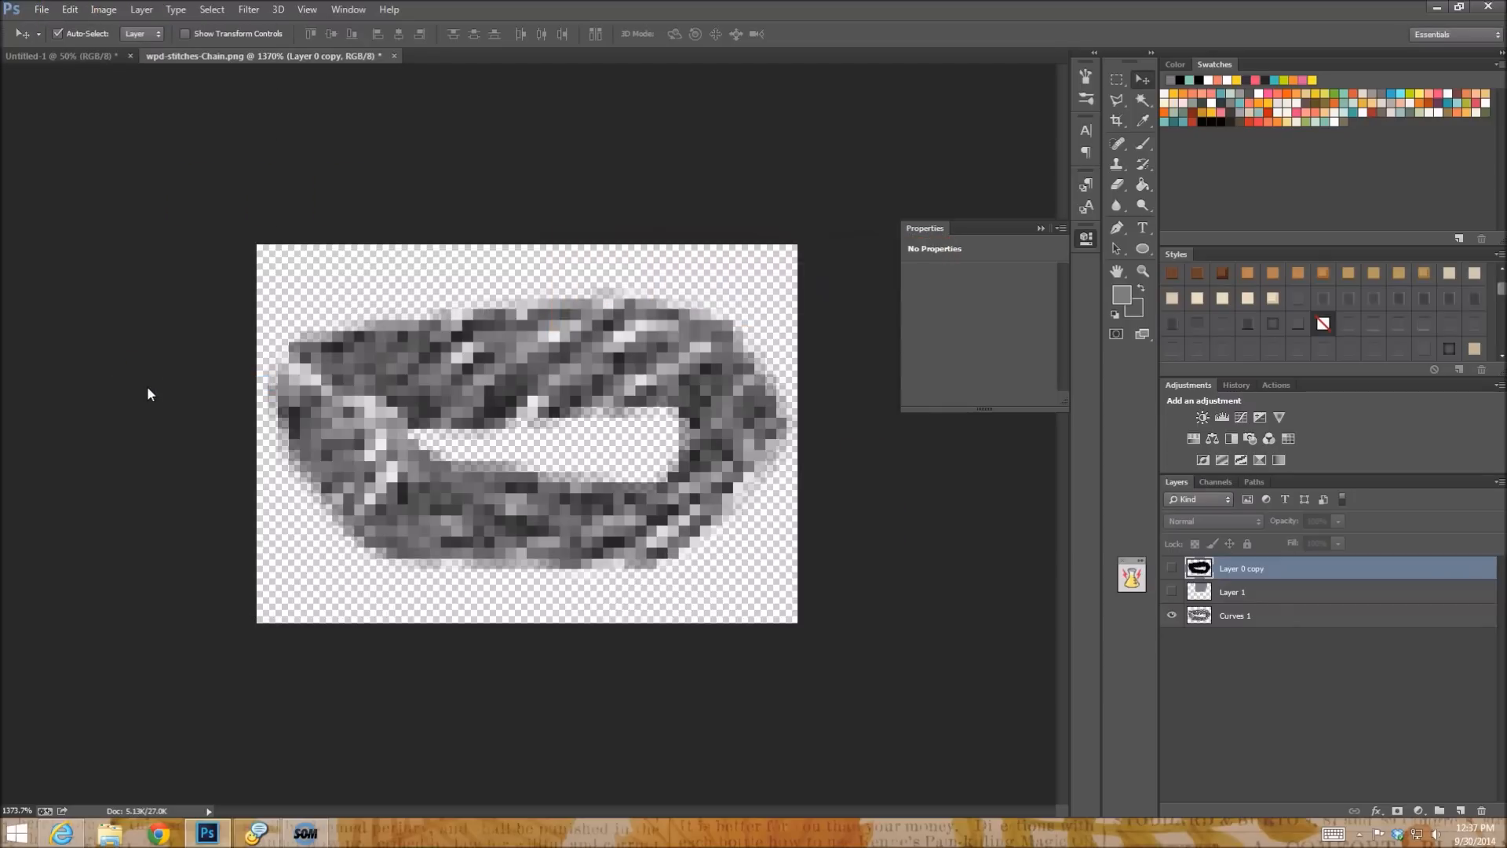
# Switch to the Untitled-1 document and choose the 50 px solid silhouette loop preset for the Brush tool.
pyautogui.click(104, 54)
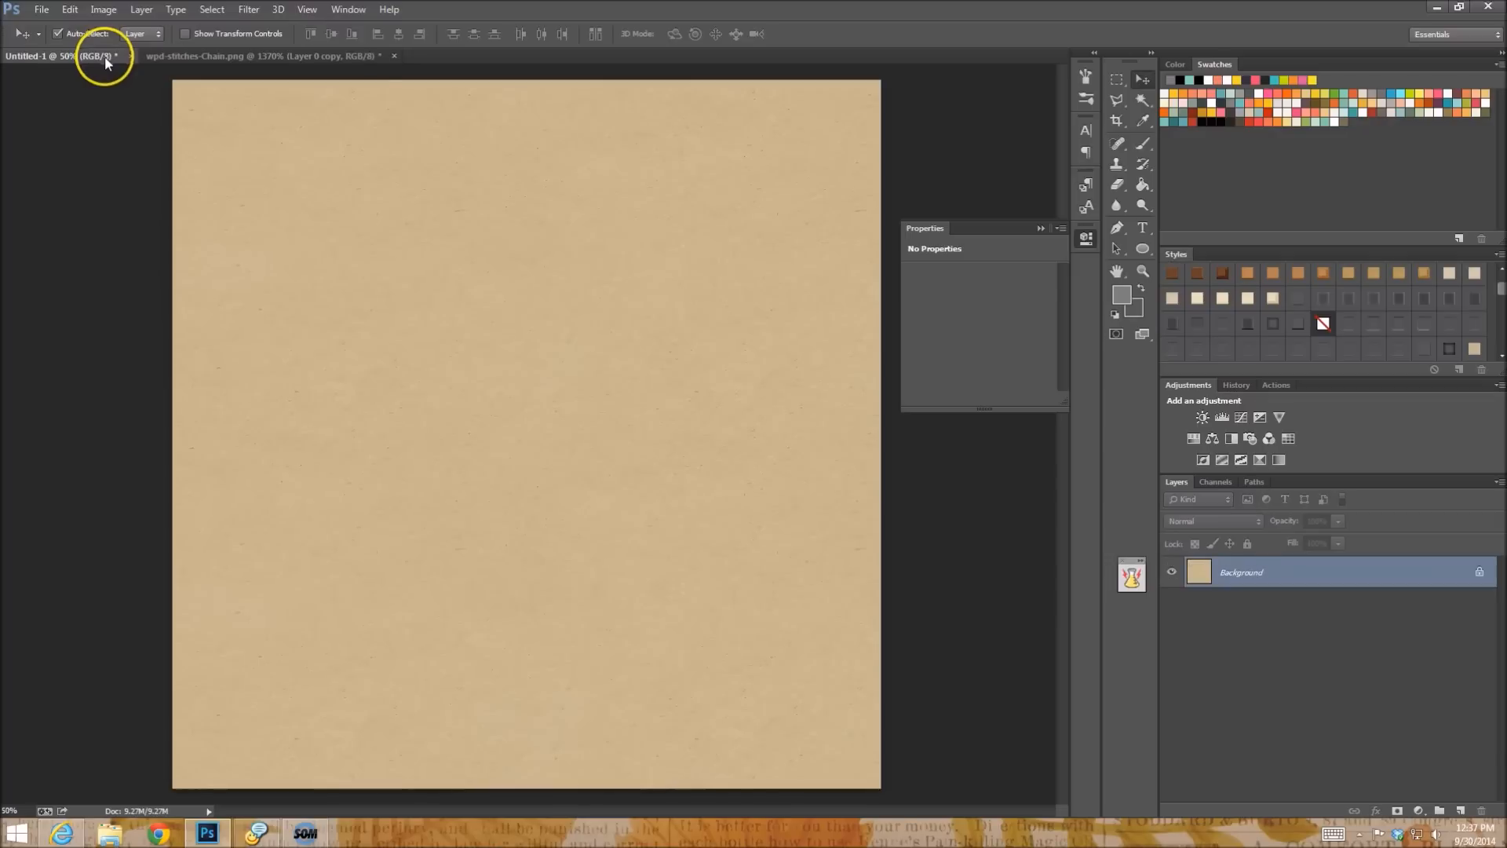
pyautogui.click(1138, 147)
pyautogui.click(1087, 97)
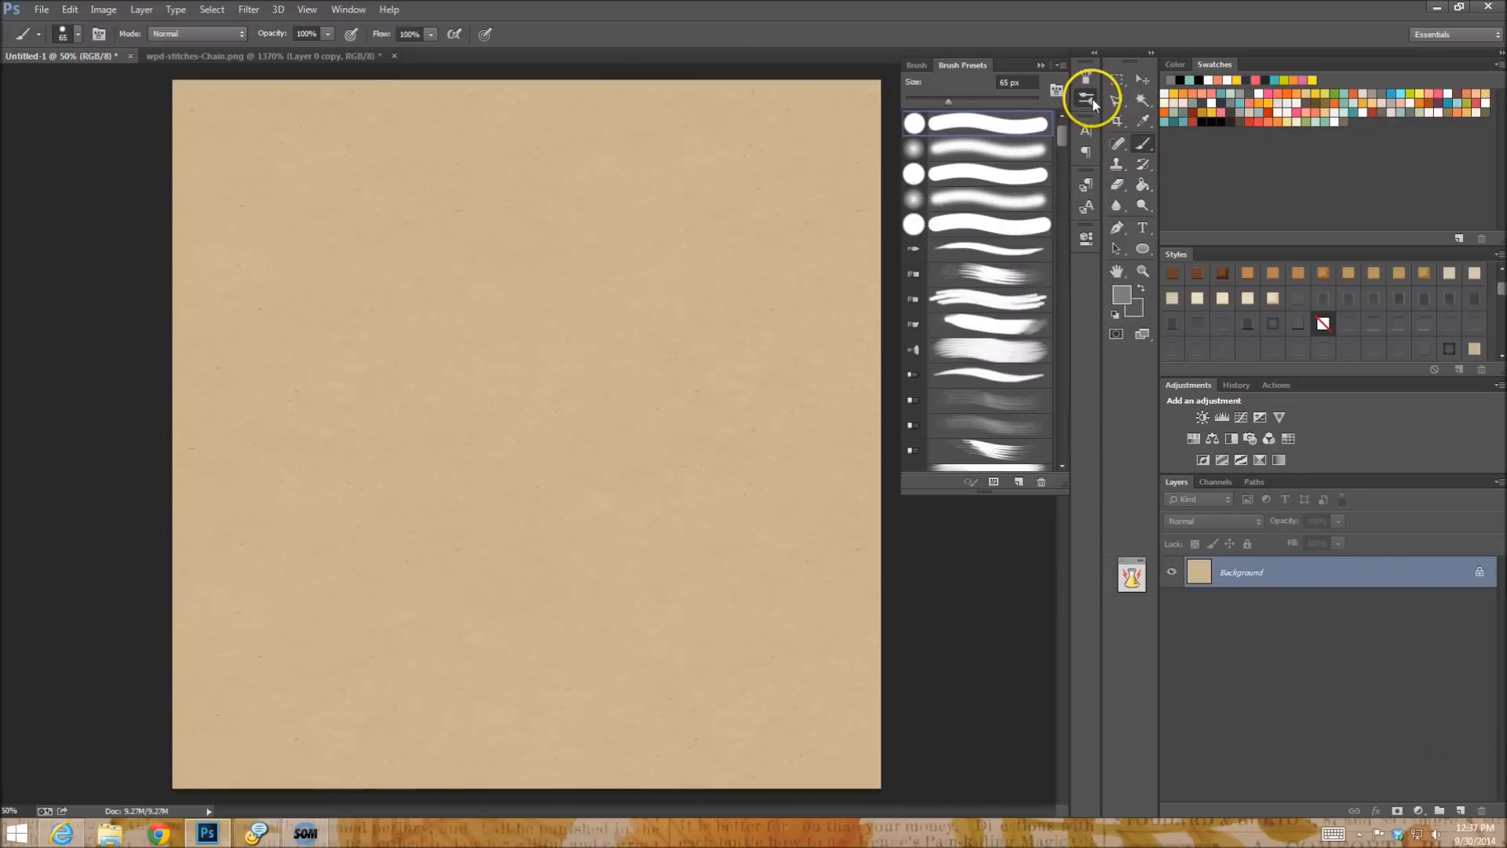
pyautogui.scroll(-5, 1056, 378)
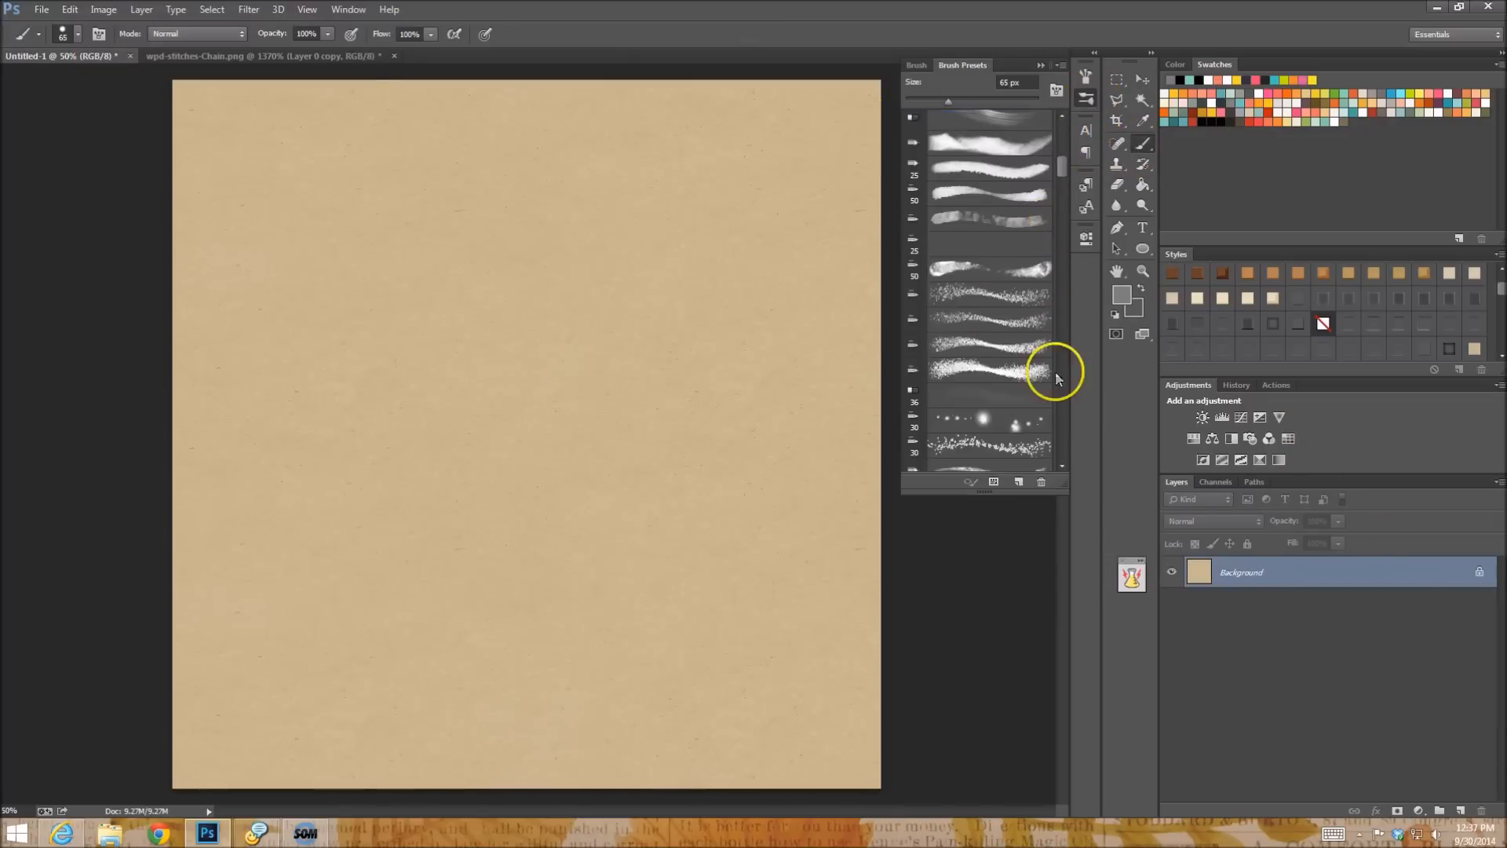
pyautogui.scroll(-10, 1059, 424)
pyautogui.click(959, 432)
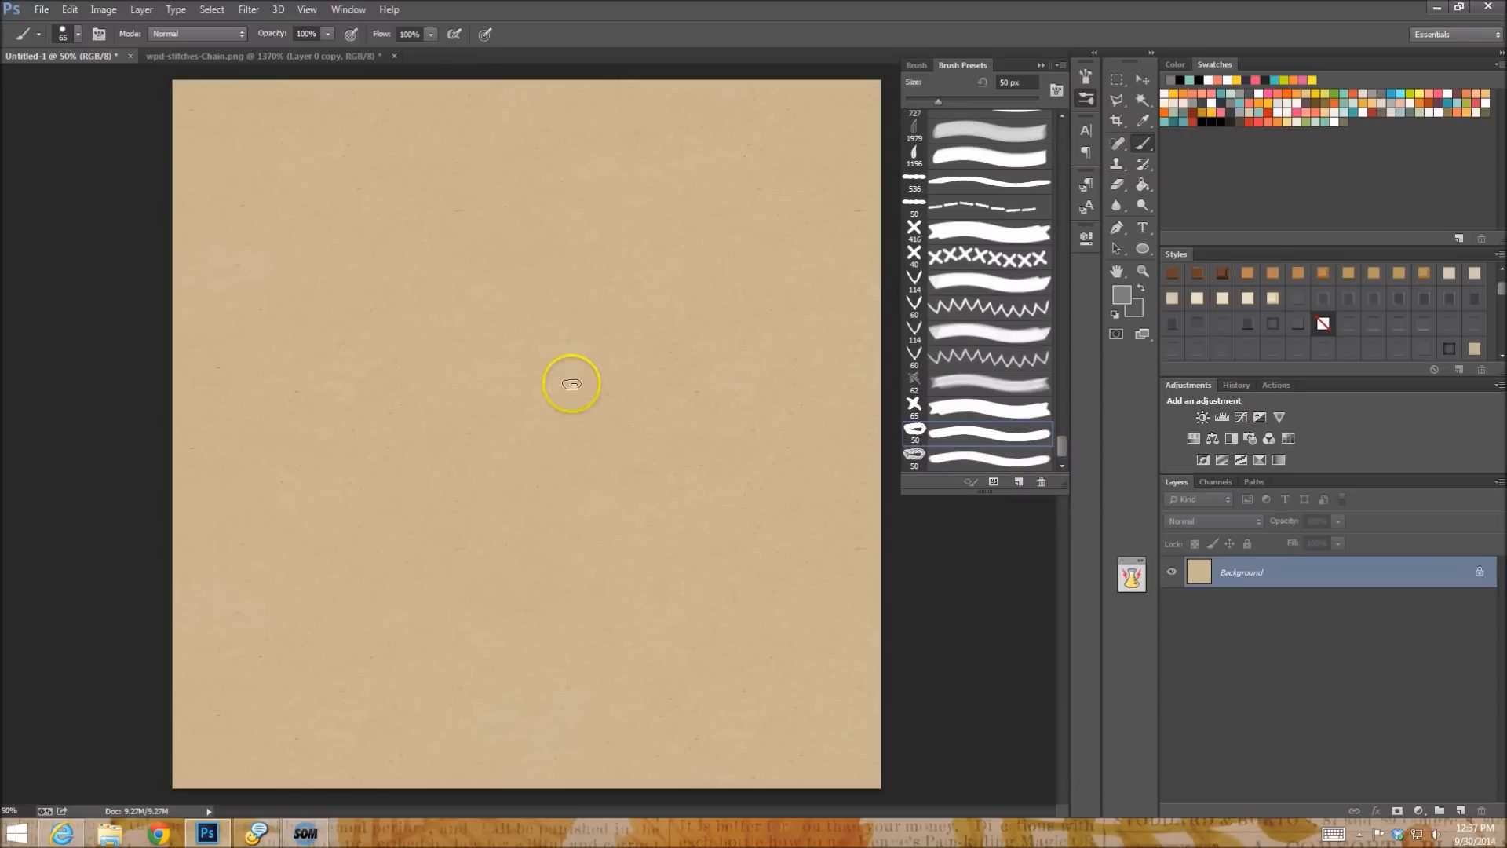
# Set the loop brush's tip spacing to 150% so the links form a chain.
pyautogui.click(915, 66)
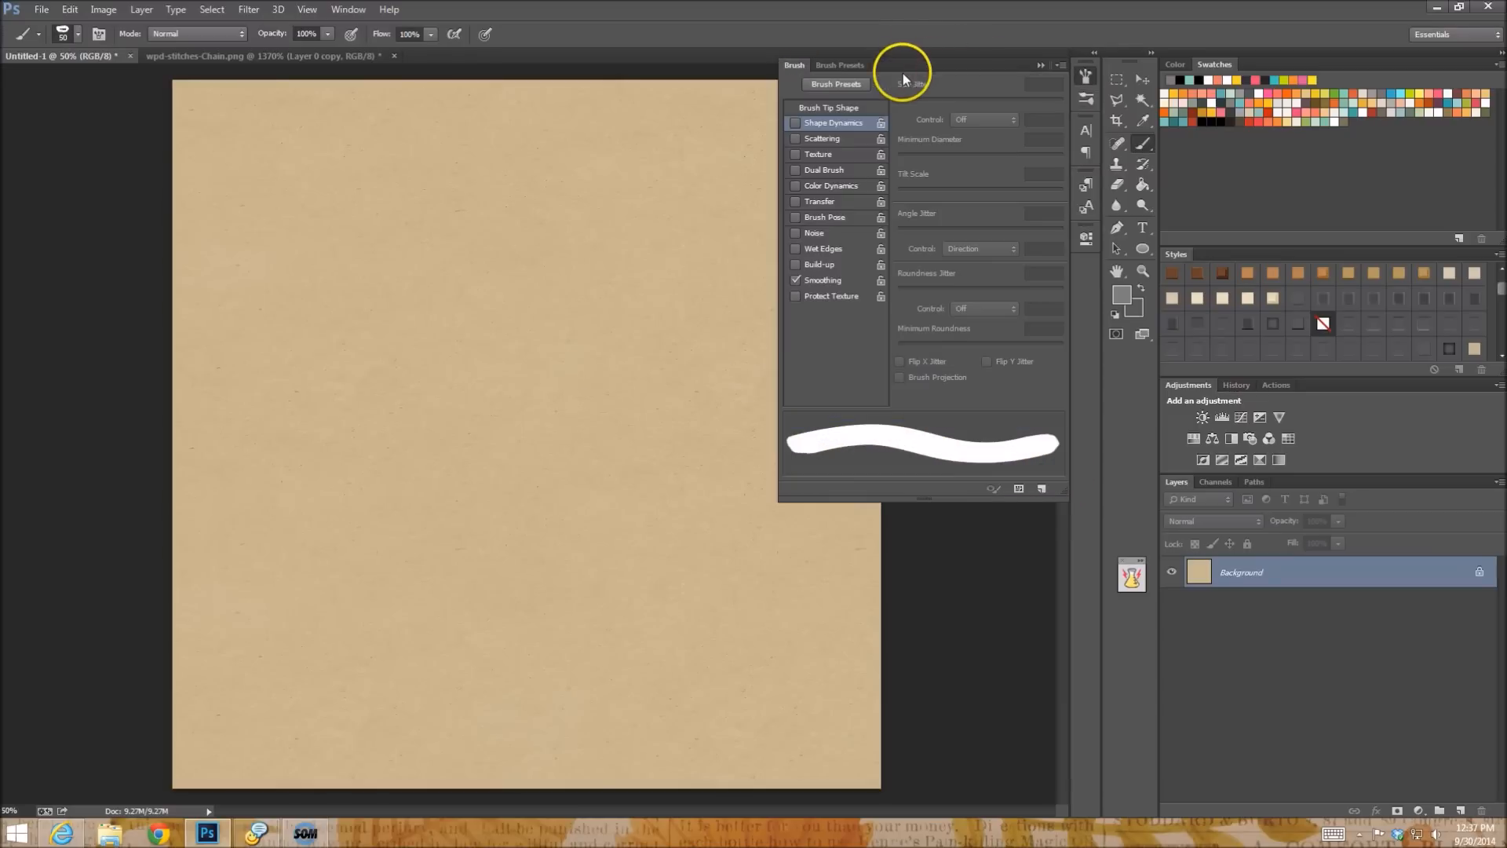
pyautogui.click(841, 108)
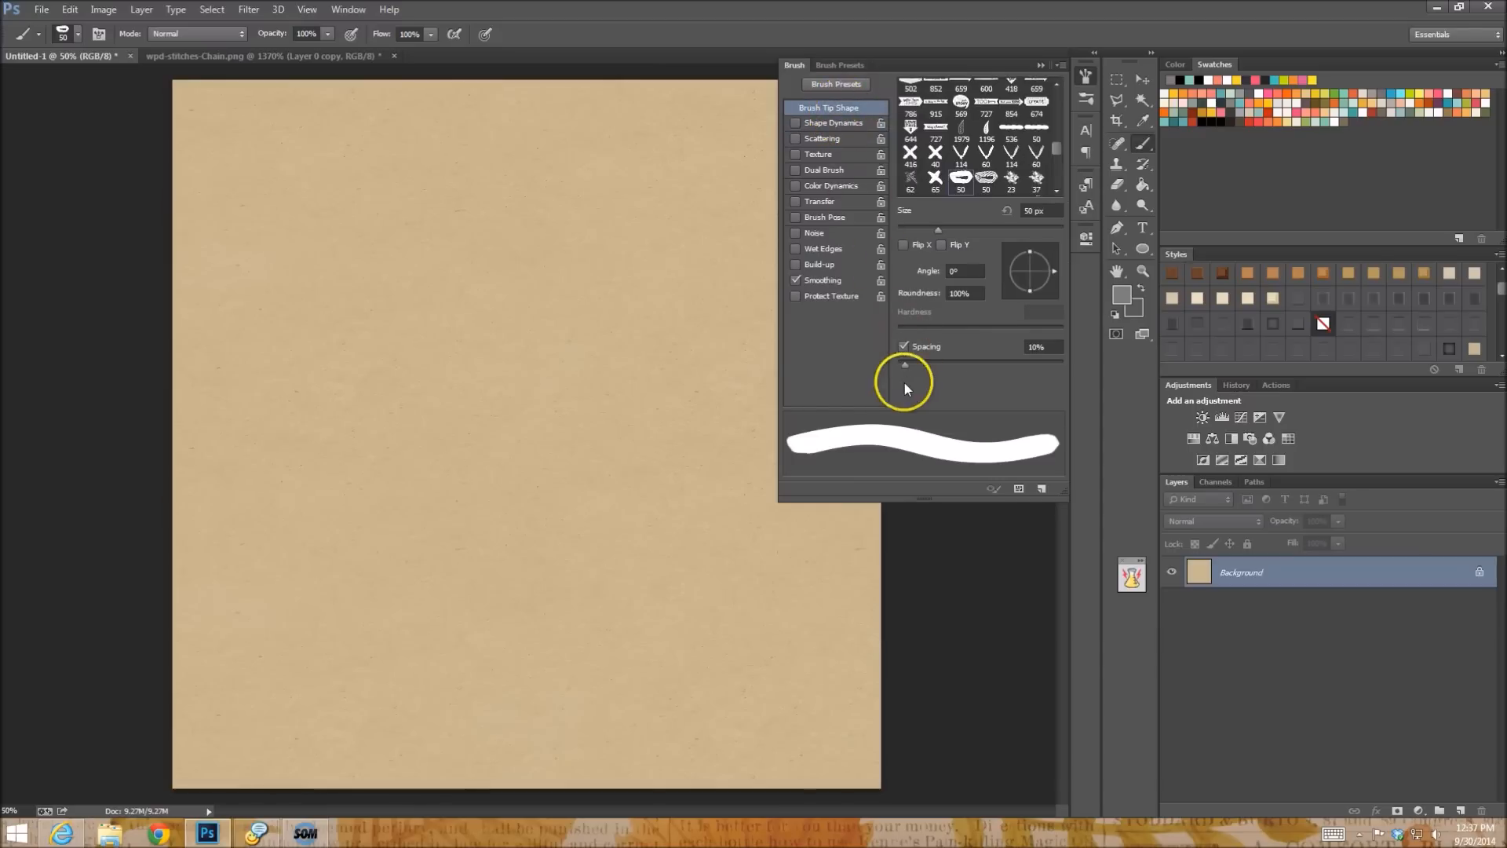
pyautogui.moveTo(904, 364); pyautogui.dragTo(1001, 364)
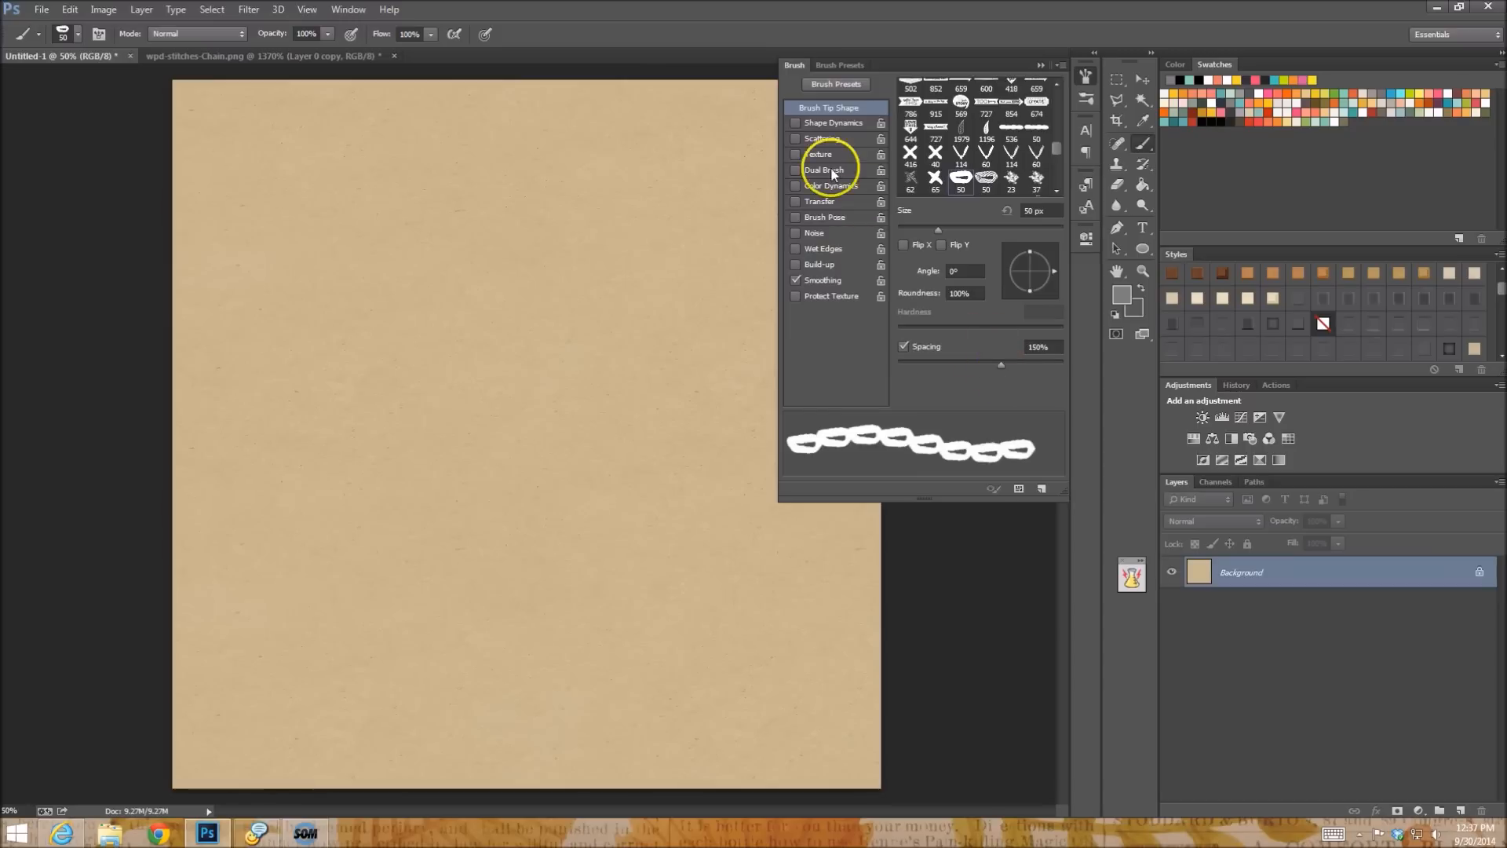
# Enable Shape Dynamics for the loop brush and set its size jitter and angle jitter to 0%.
pyautogui.click(797, 123)
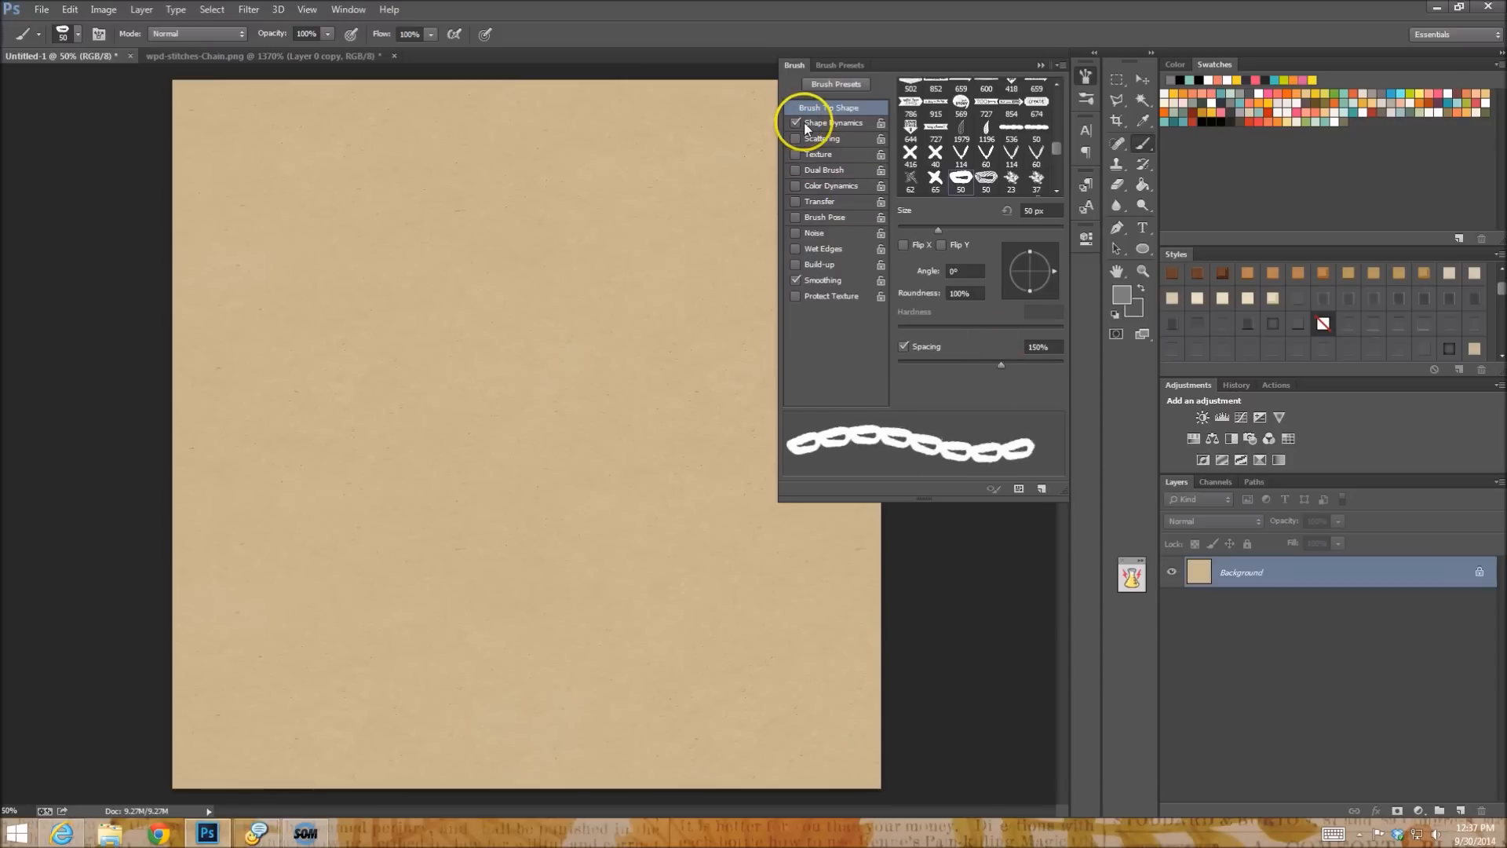
pyautogui.click(844, 126)
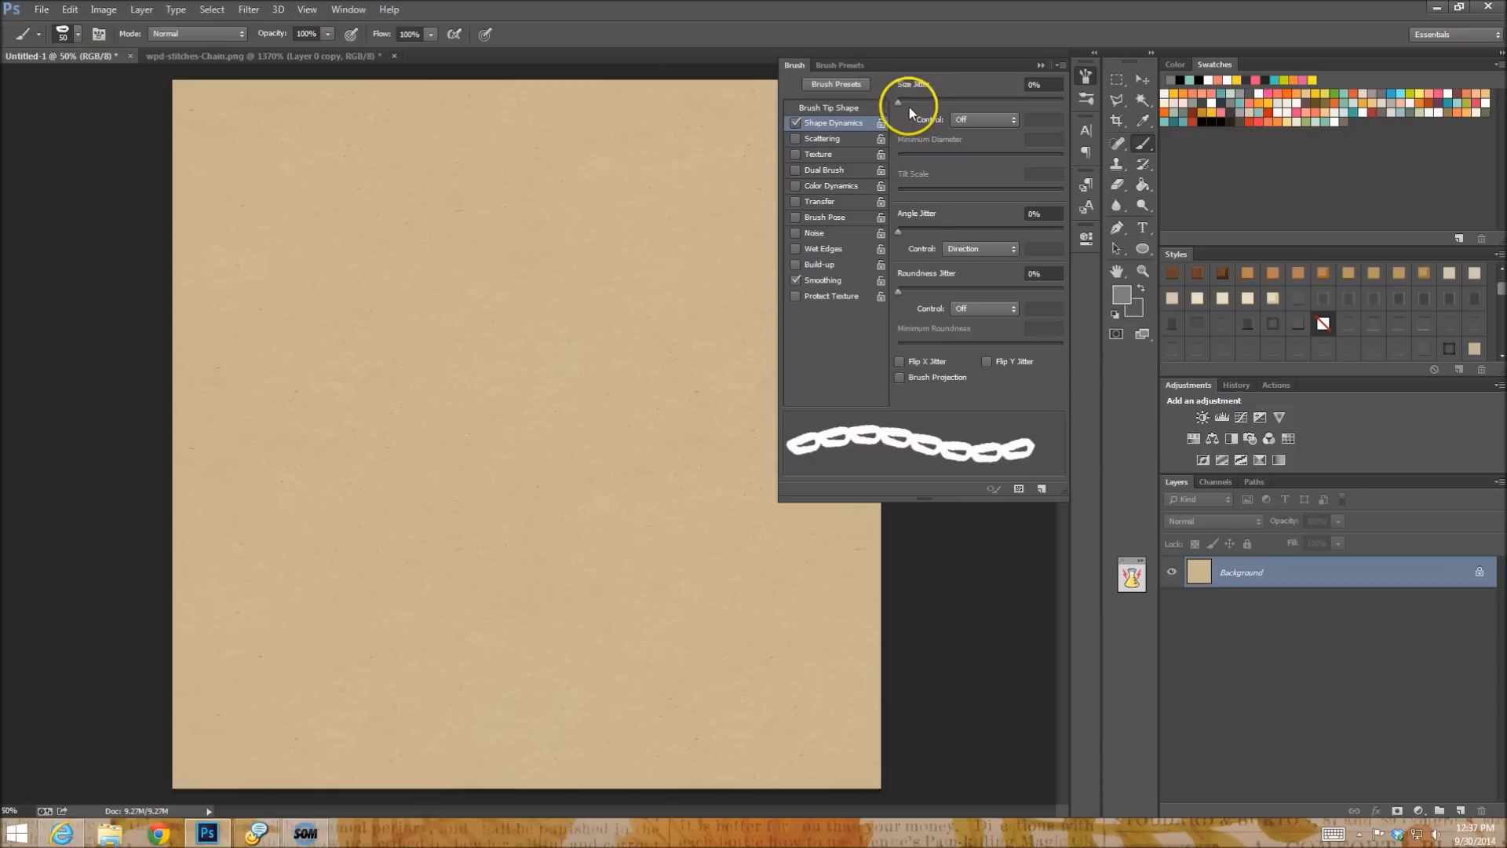
pyautogui.moveTo(898, 101)
pyautogui.mouseDown()
pyautogui.moveTo(1008, 101)
pyautogui.moveTo(863, 102)
pyautogui.mouseUp()
pyautogui.moveTo(901, 231); pyautogui.dragTo(893, 231)
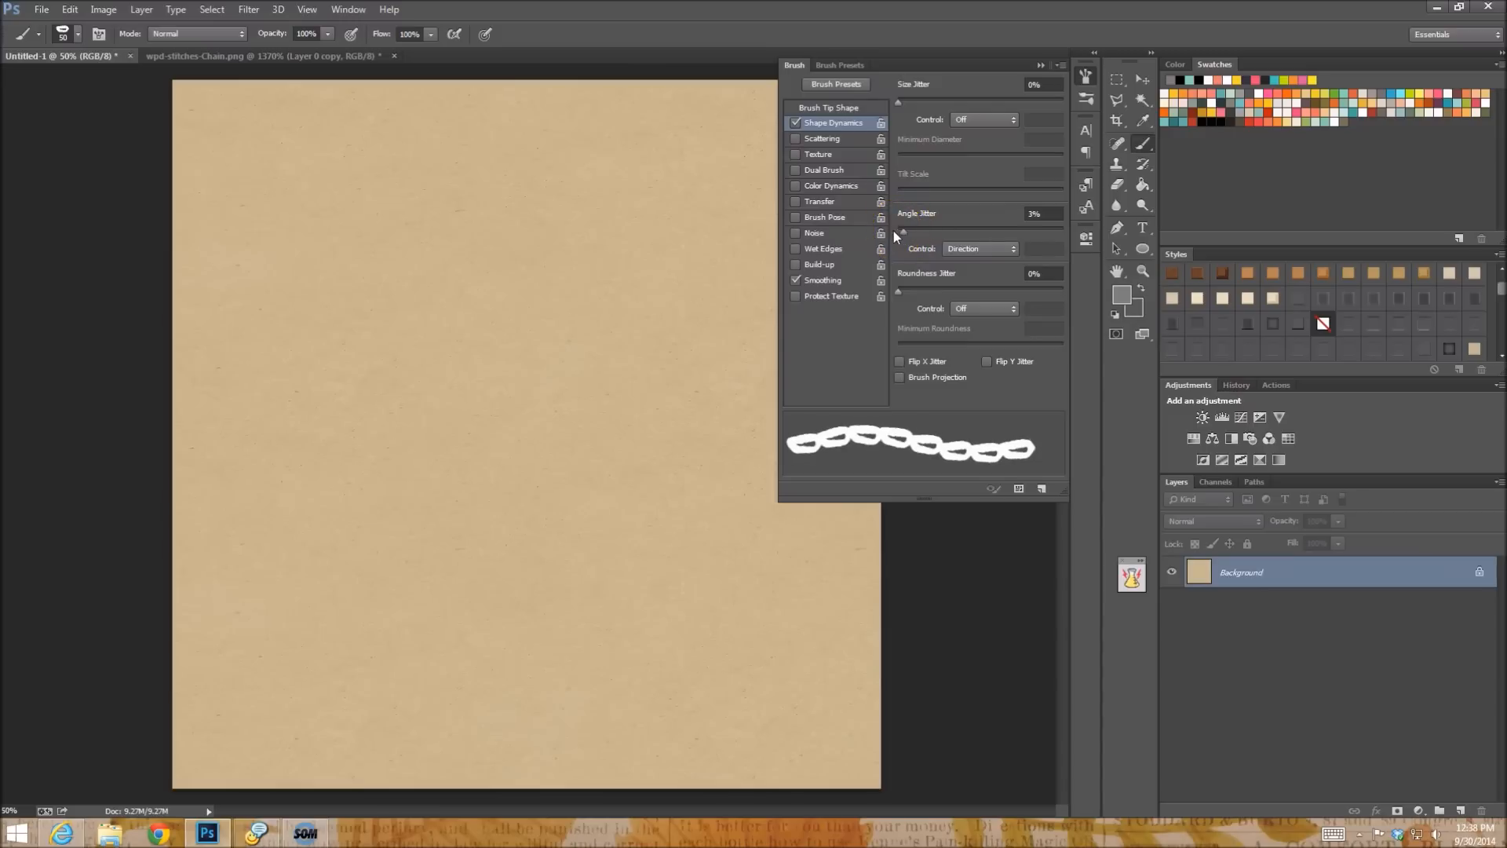
pyautogui.moveTo(893, 231); pyautogui.dragTo(892, 230)
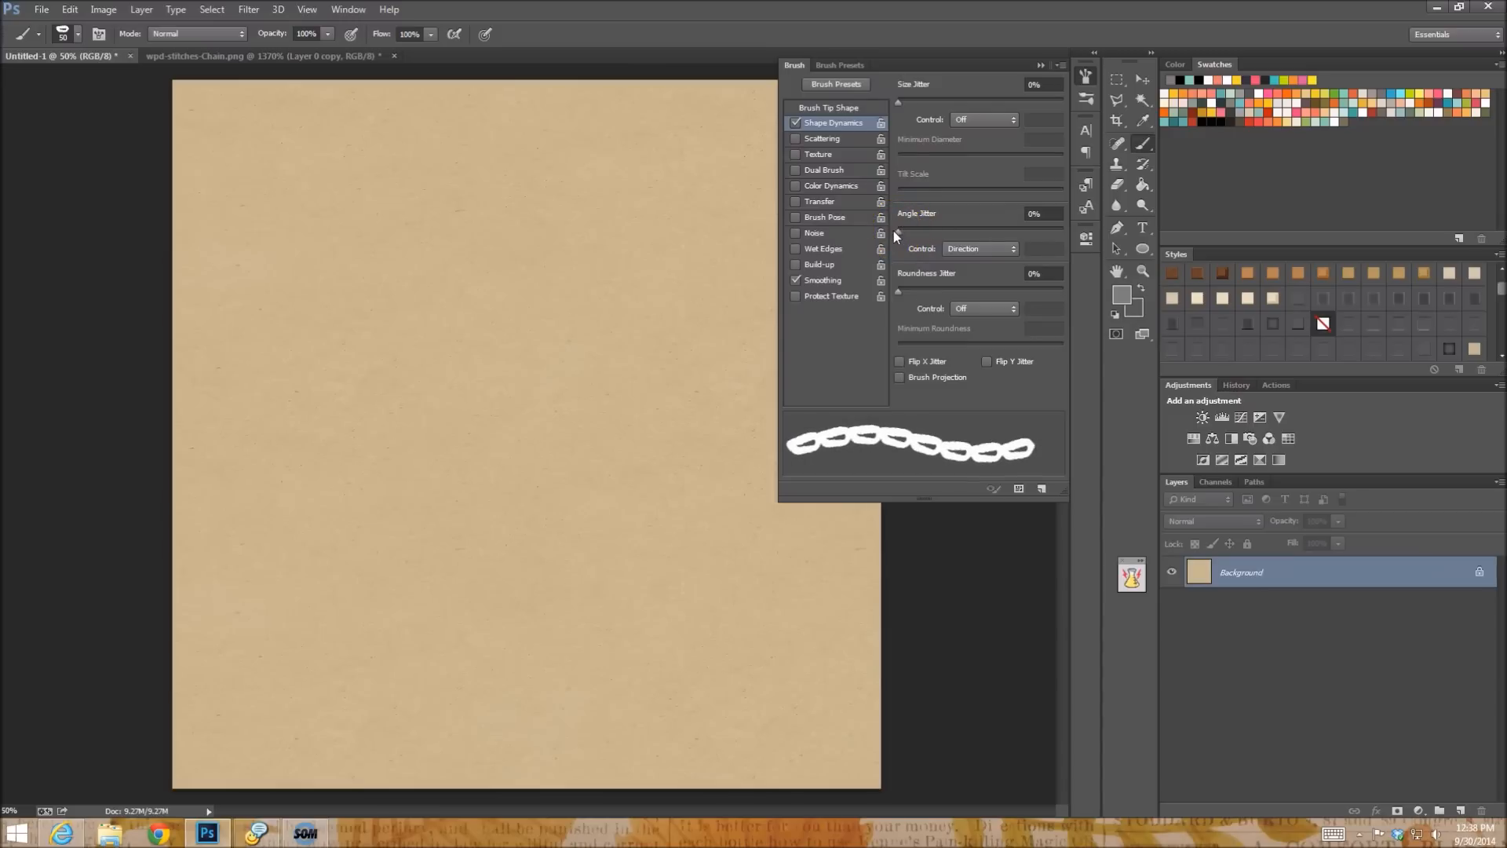
# Try a roundness jitter of 57%, reset it to 0%, and enable Flip X Jitter.
pyautogui.moveTo(896, 292); pyautogui.dragTo(899, 290)
pyautogui.write('100')
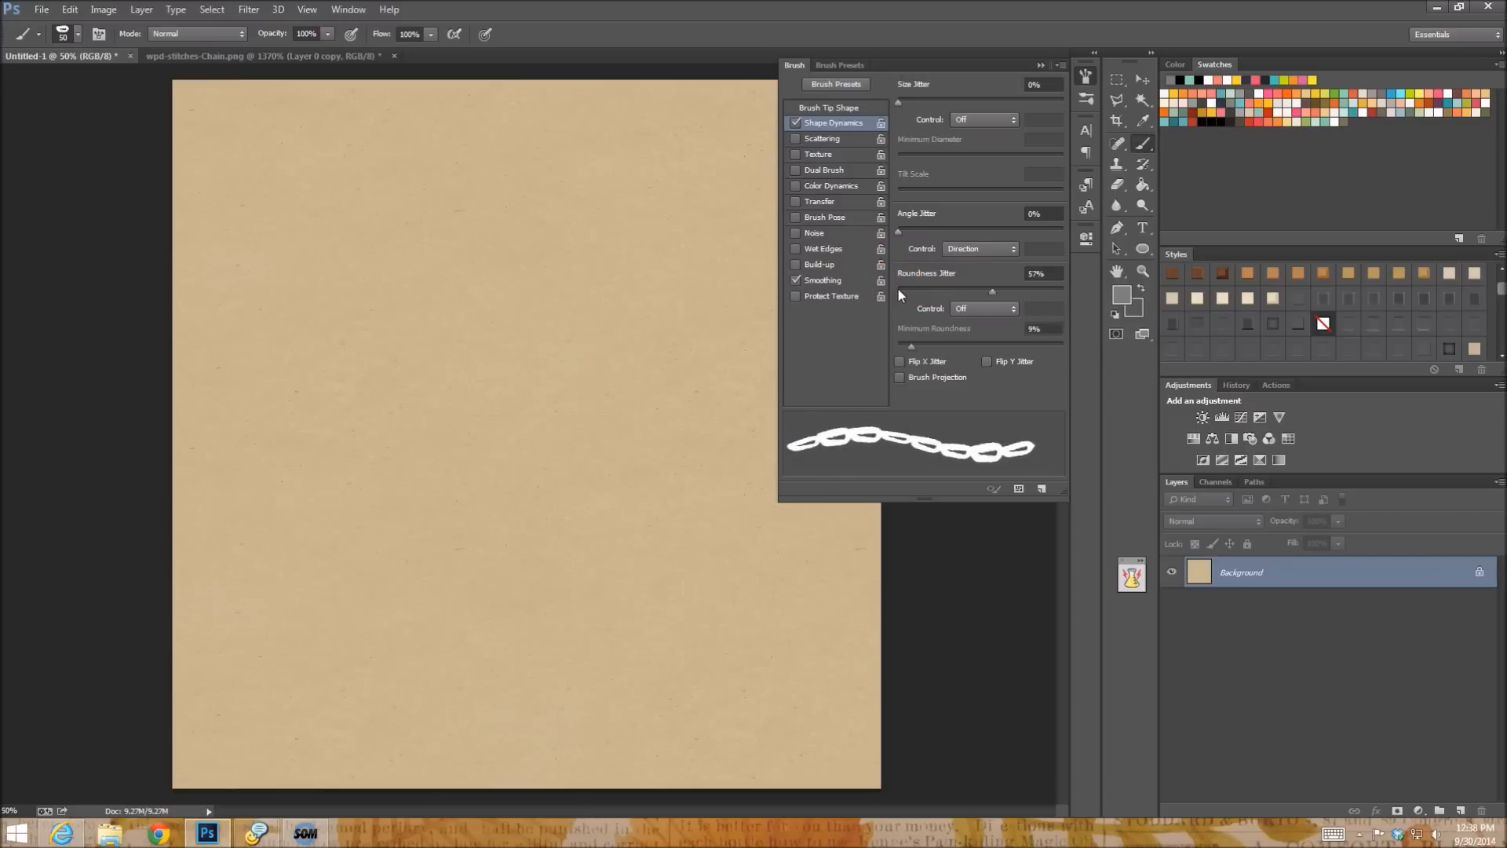
pyautogui.click(897, 289)
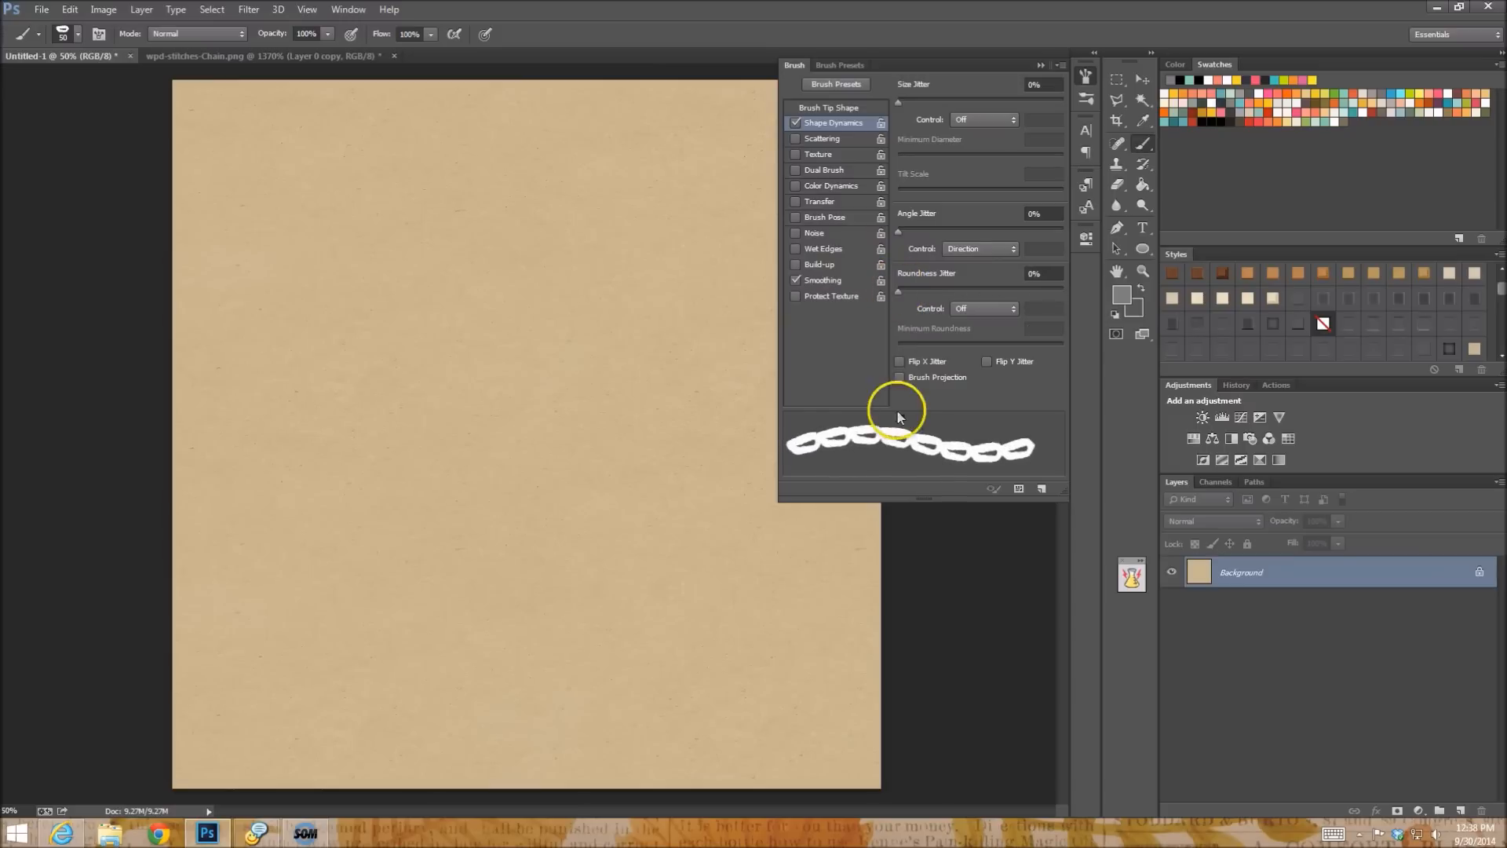
pyautogui.click(900, 361)
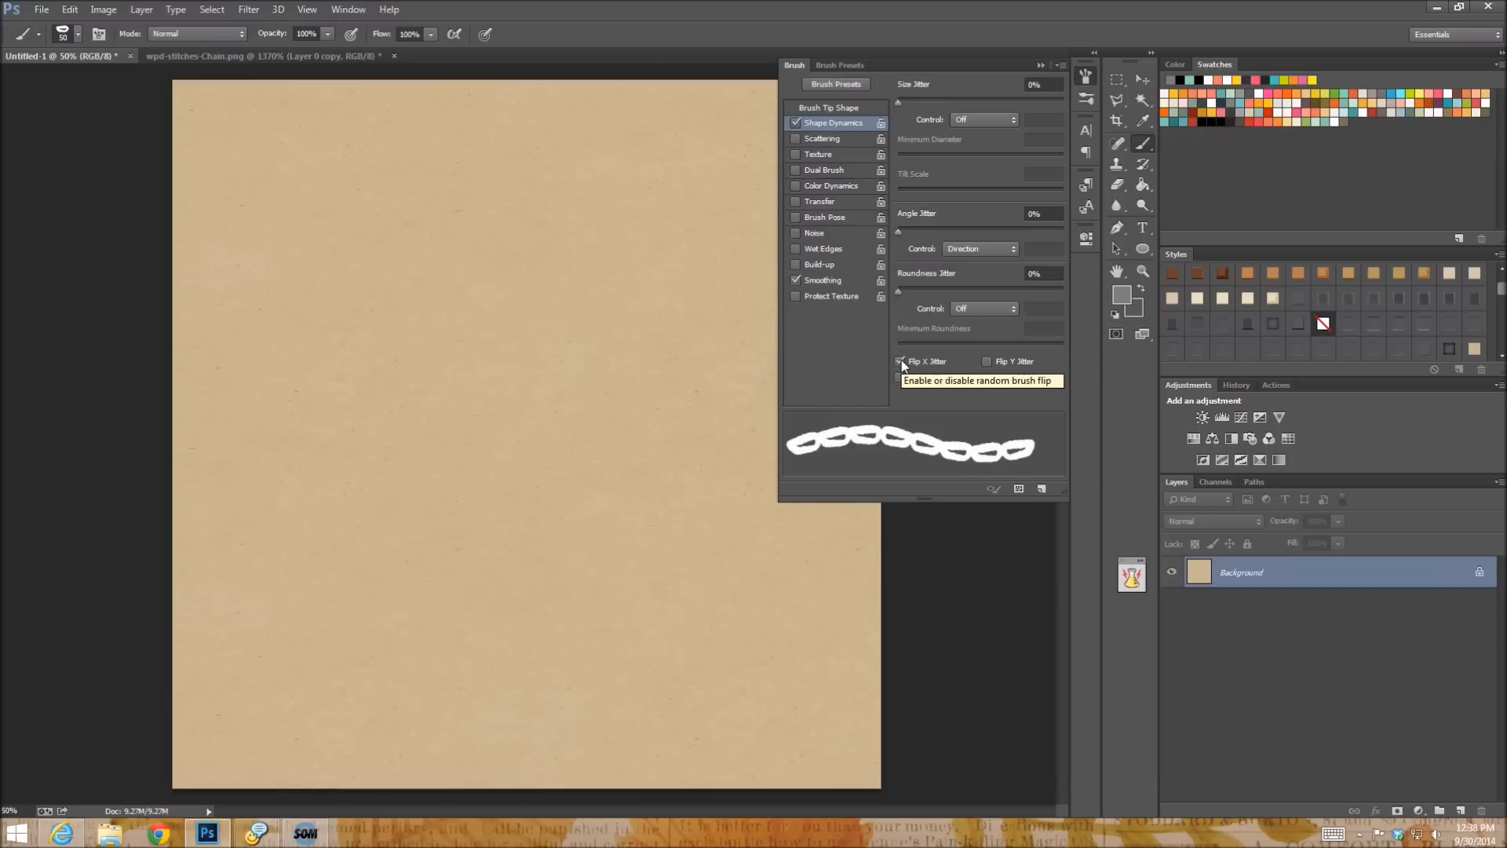
# Turn off Flip X Jitter and Flip Y Jitter for the loop brush and set the angle jitter control to Direction.
pyautogui.click(900, 362)
pyautogui.click(986, 361)
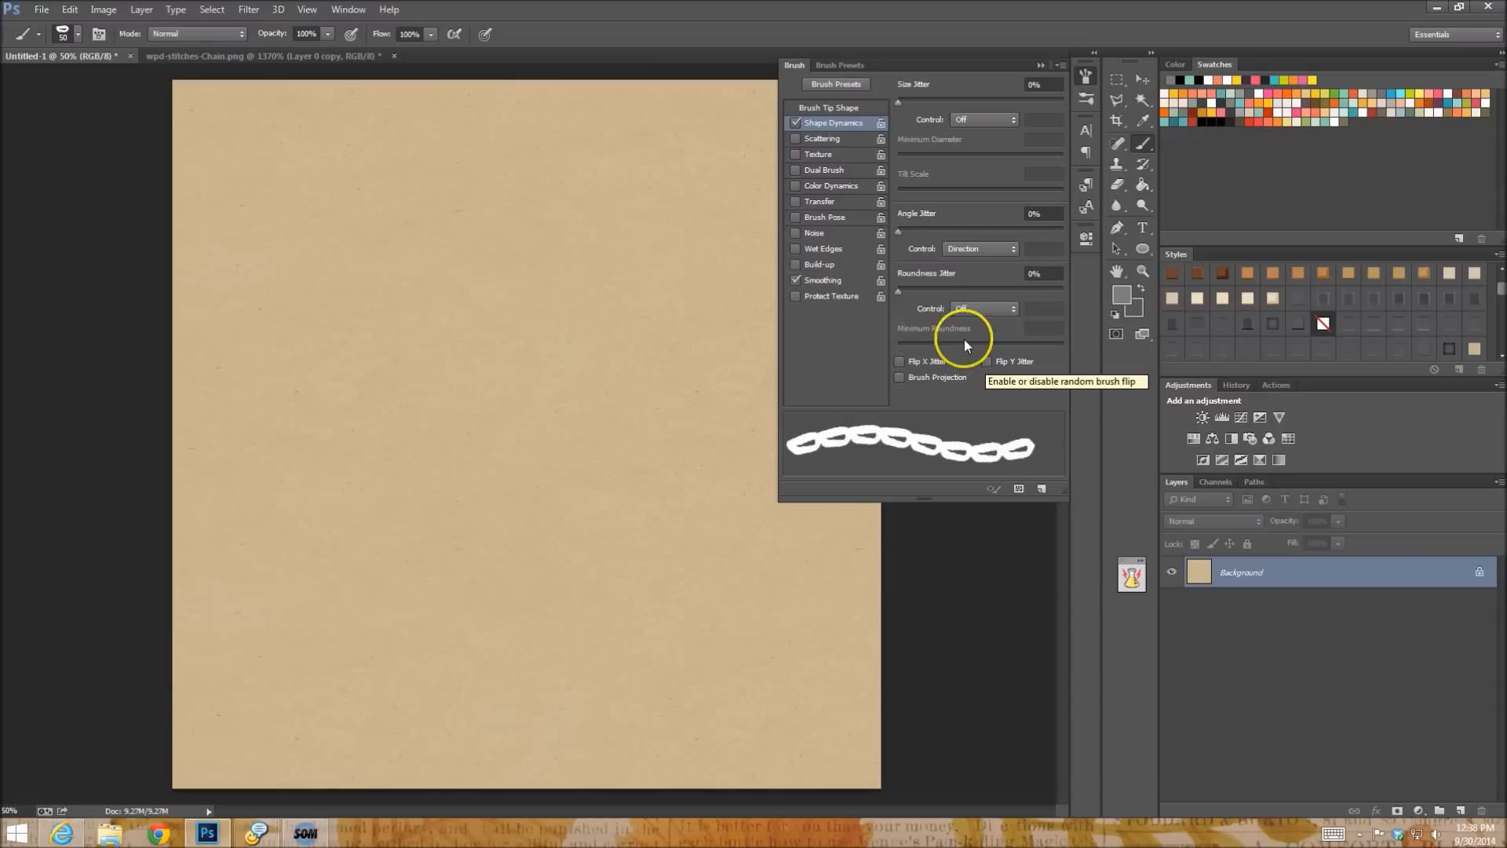
pyautogui.click(846, 110)
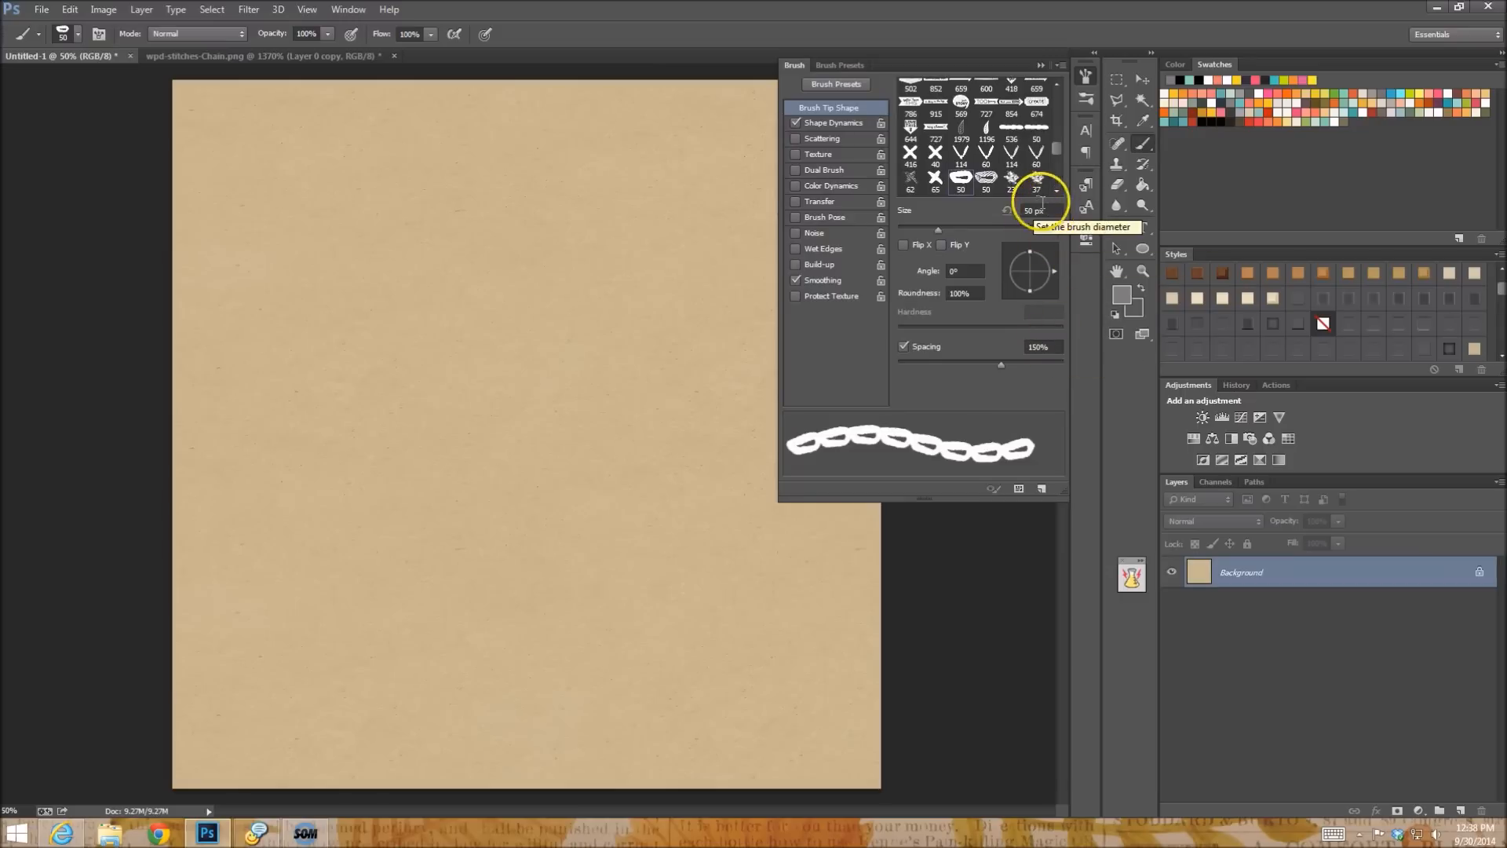
pyautogui.click(828, 123)
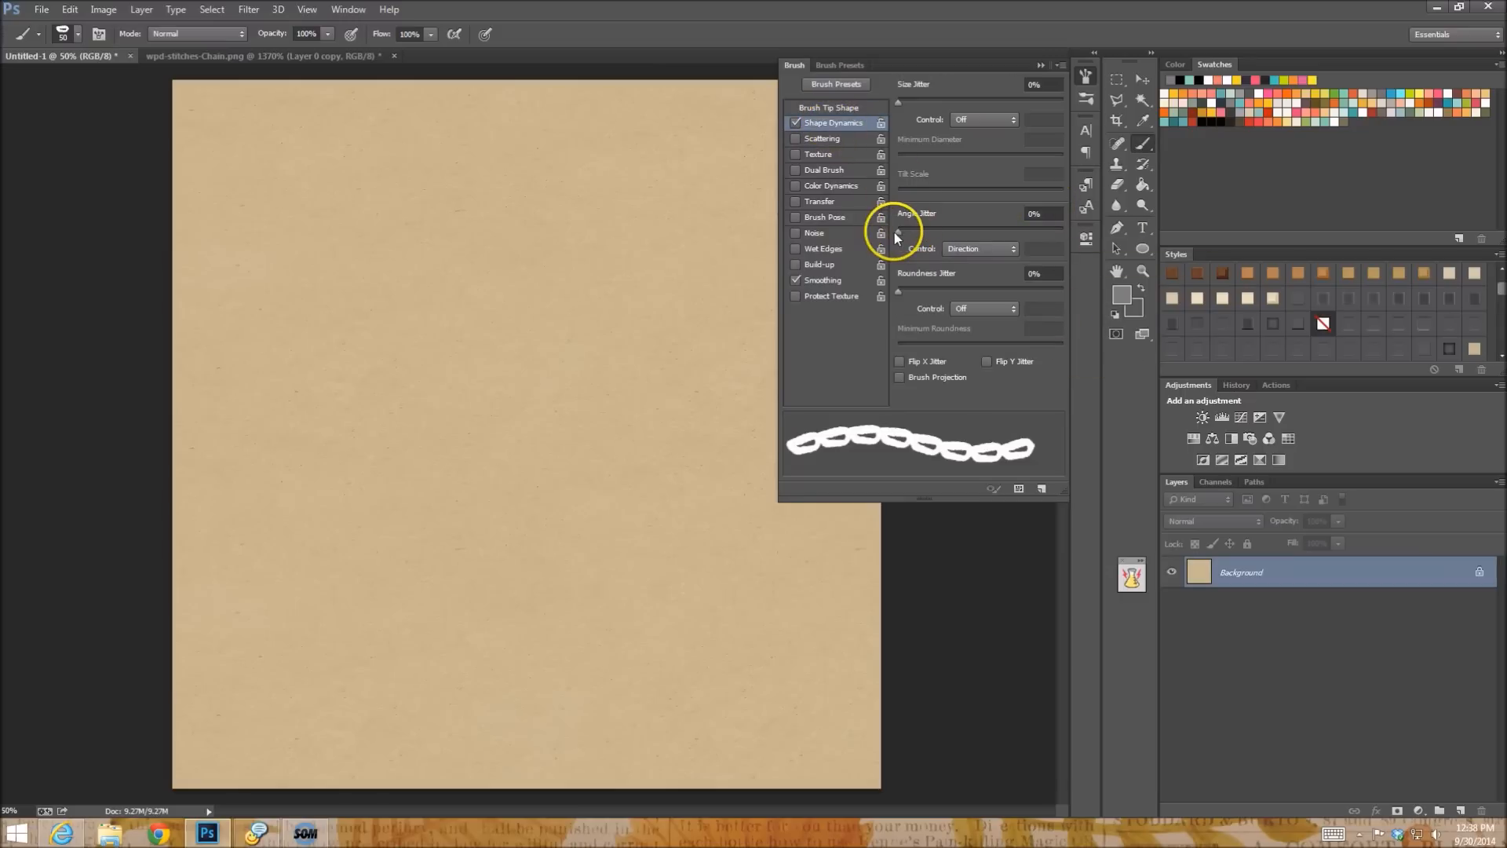
pyautogui.click(968, 250)
pyautogui.click(968, 249)
# Paint a wavy test chain across the canvas, disable Shape Dynamics, and paint a second wavy chain below it for comparison.
pyautogui.moveTo(235, 421)
pyautogui.mouseDown()
pyautogui.moveTo(451, 425)
pyautogui.moveTo(624, 501)
pyautogui.moveTo(755, 503)
pyautogui.mouseUp()
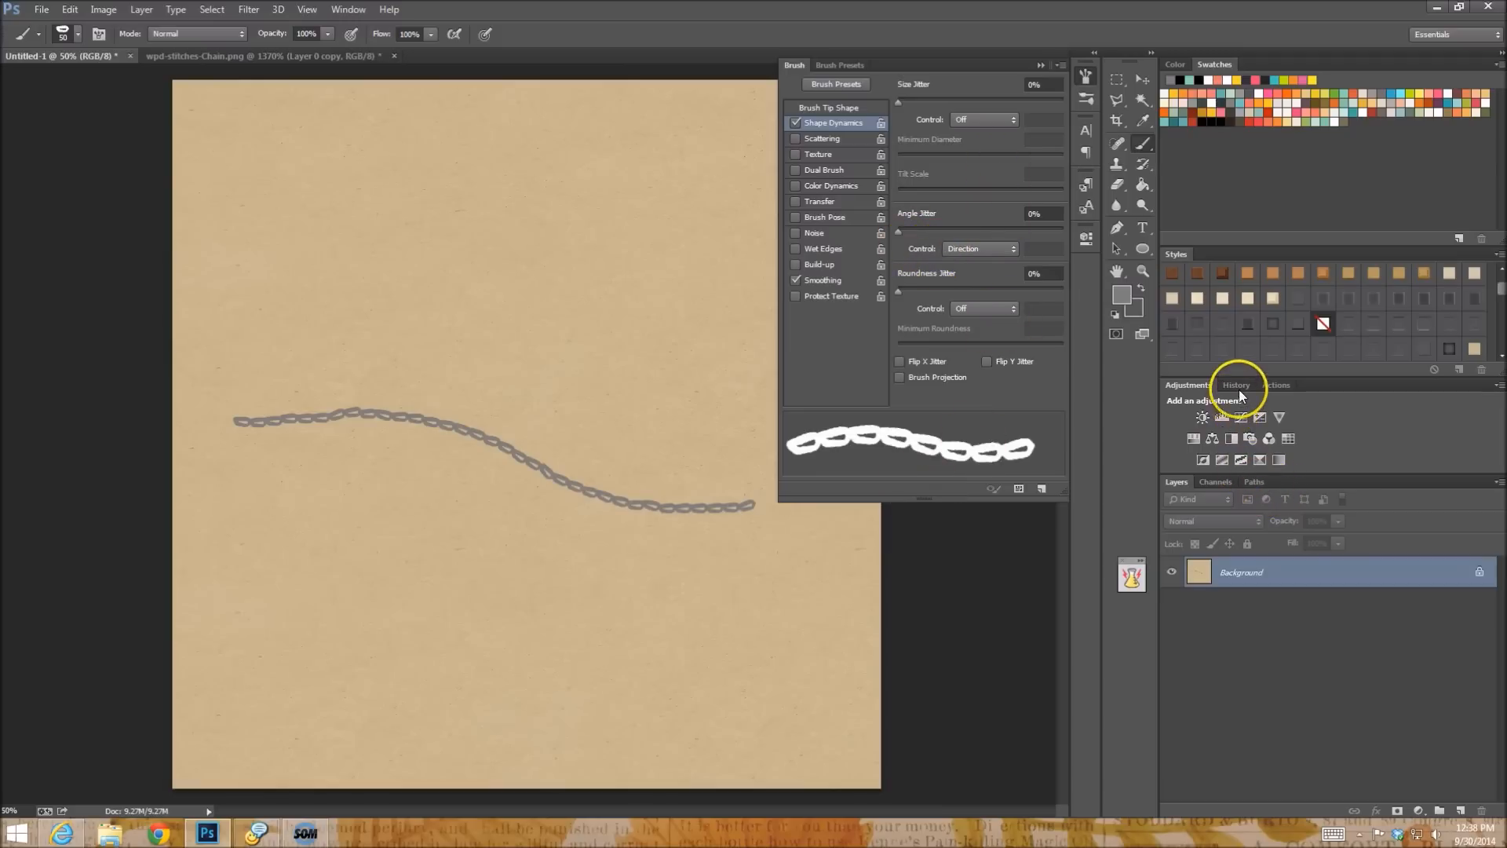
pyautogui.click(795, 123)
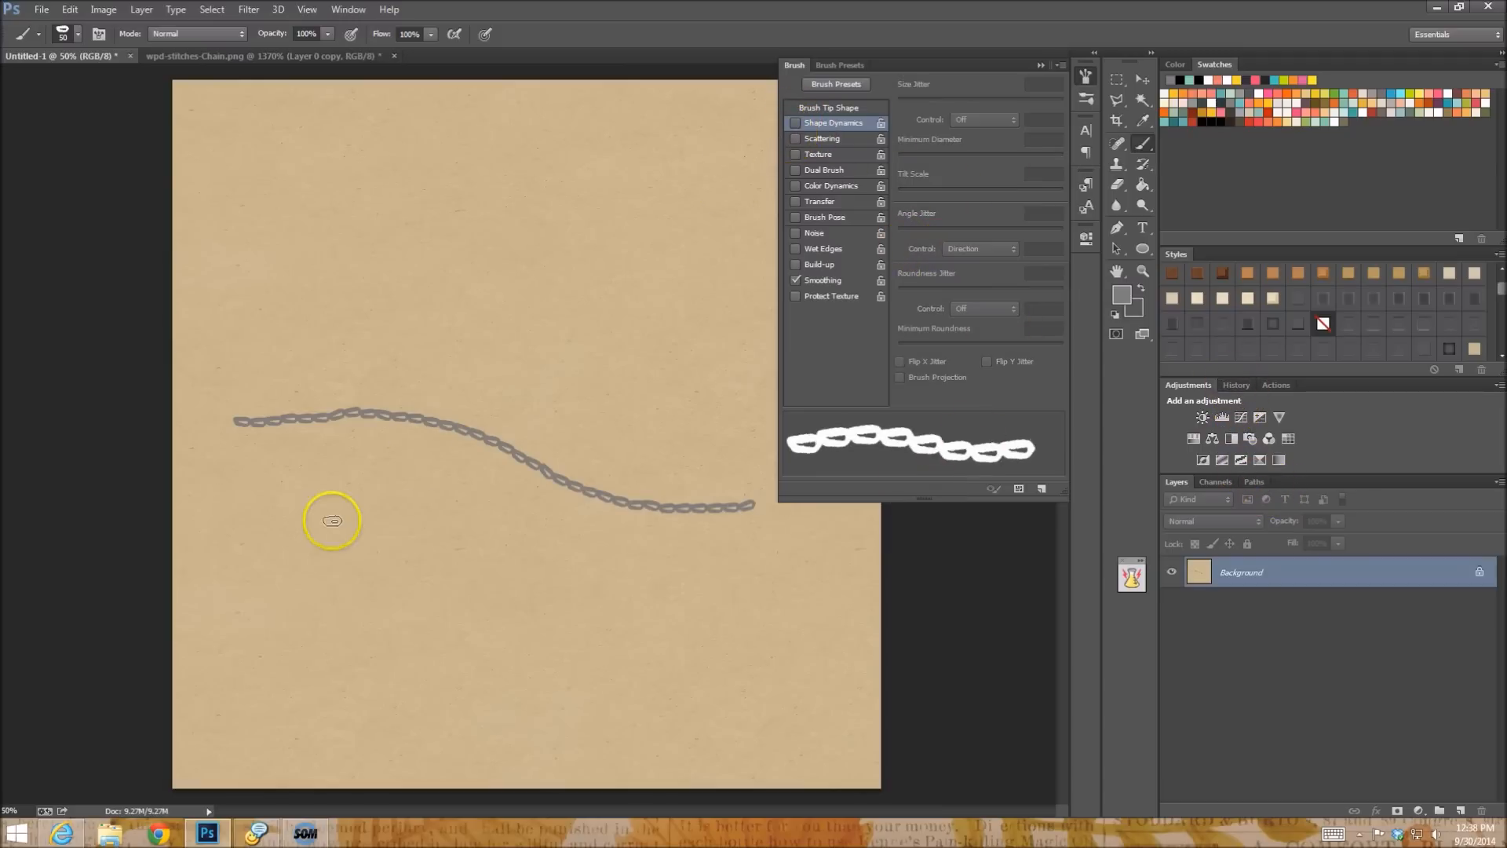
pyautogui.moveTo(241, 495)
pyautogui.mouseDown()
pyautogui.moveTo(546, 573)
pyautogui.moveTo(781, 590)
pyautogui.mouseUp()
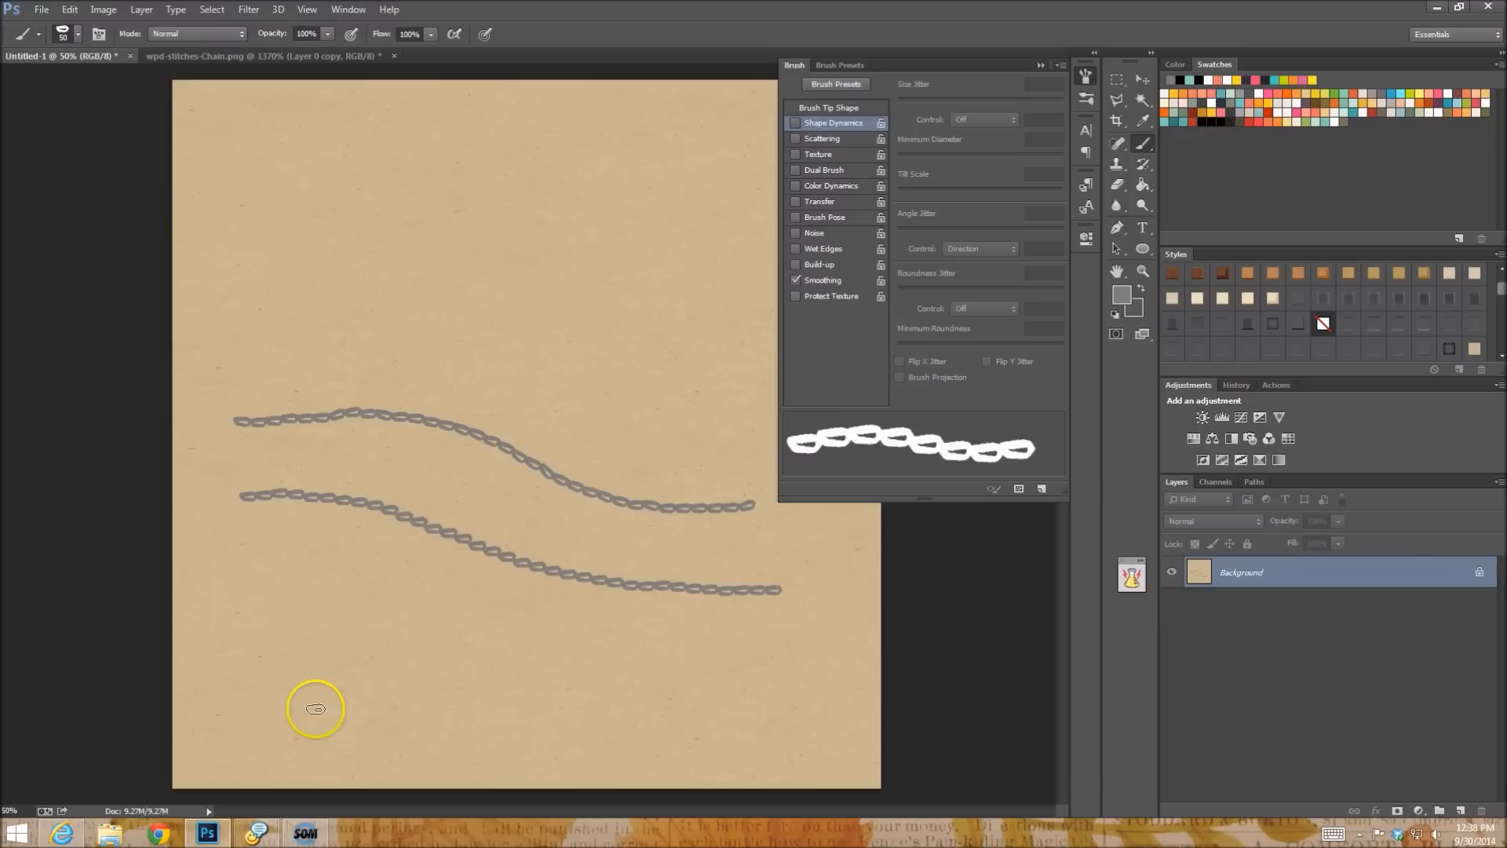
# Revert the document to the history state before both test strokes and re-enable Shape Dynamics for the brush.
pyautogui.click(1236, 384)
pyautogui.click(1237, 539)
pyautogui.click(1248, 519)
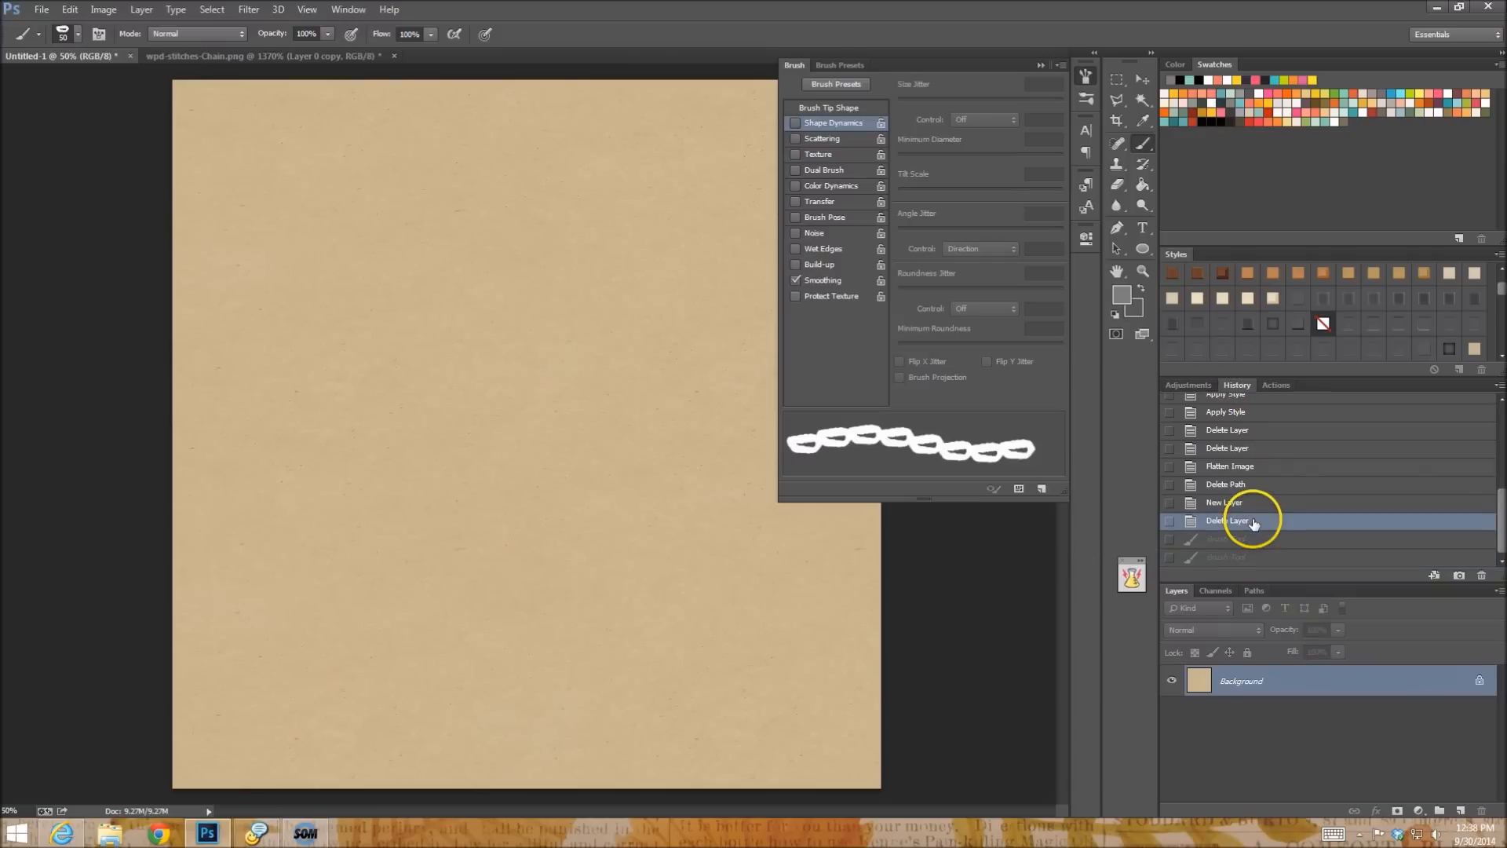
pyautogui.click(795, 122)
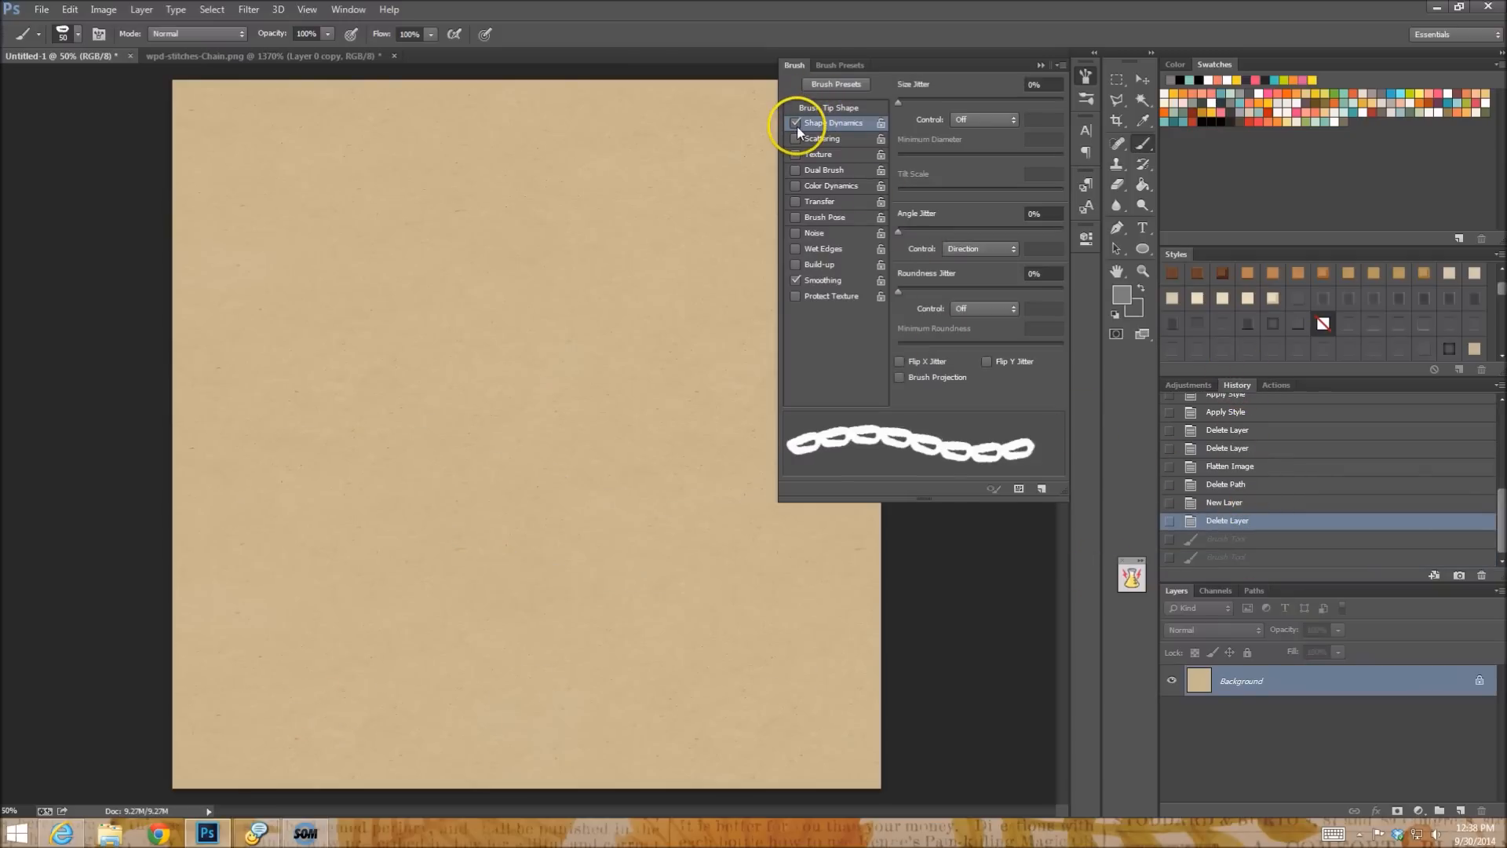
# Save the solid loop brush as a new preset named wendy-loop-base with its brush size captured.
pyautogui.click(1064, 64)
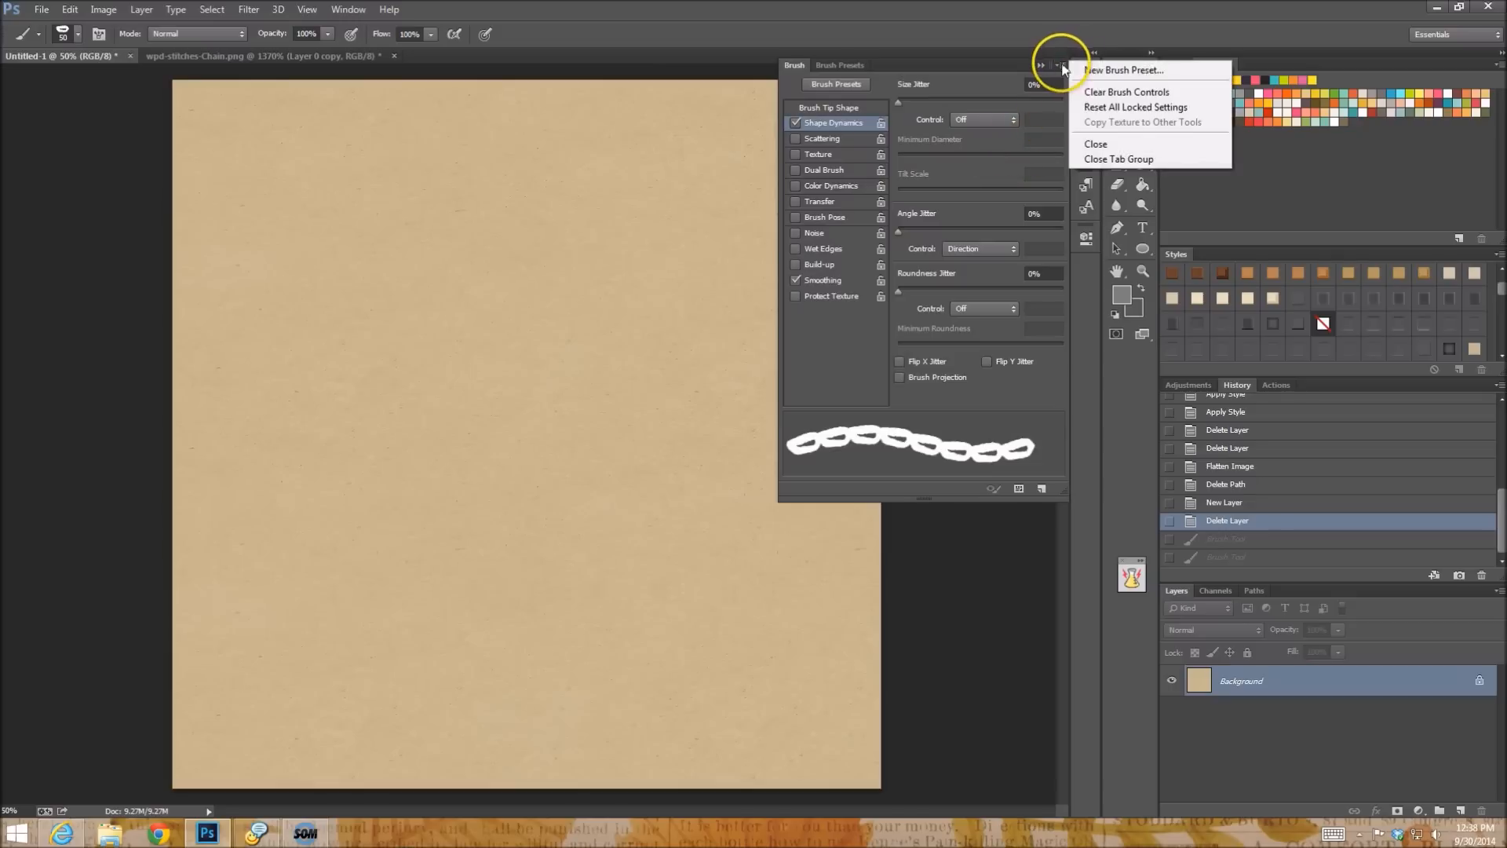
pyautogui.click(1097, 62)
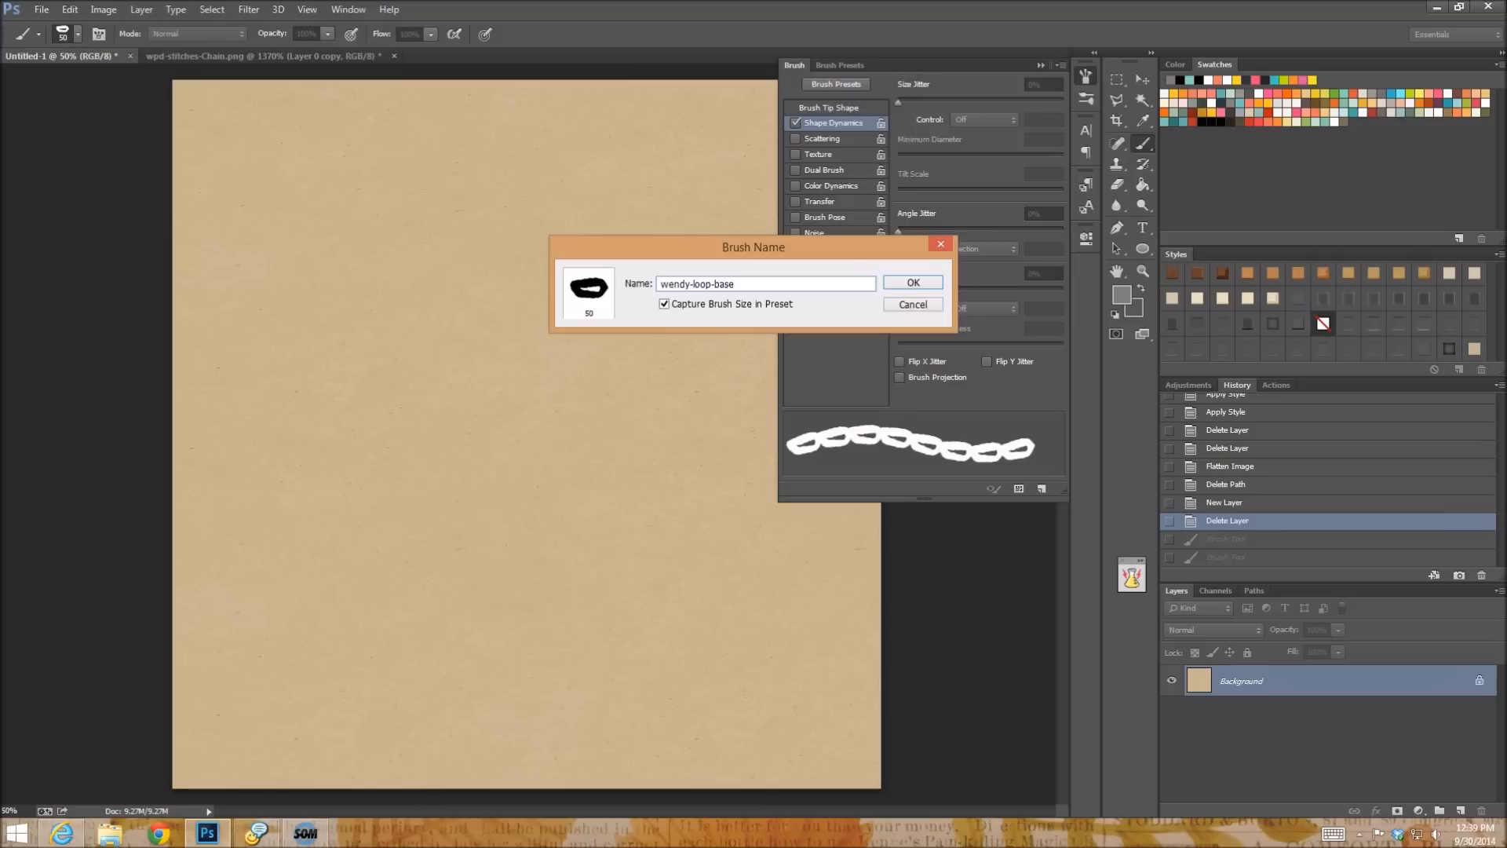
pyautogui.write('wendy-loop-base')
pyautogui.press('Return')
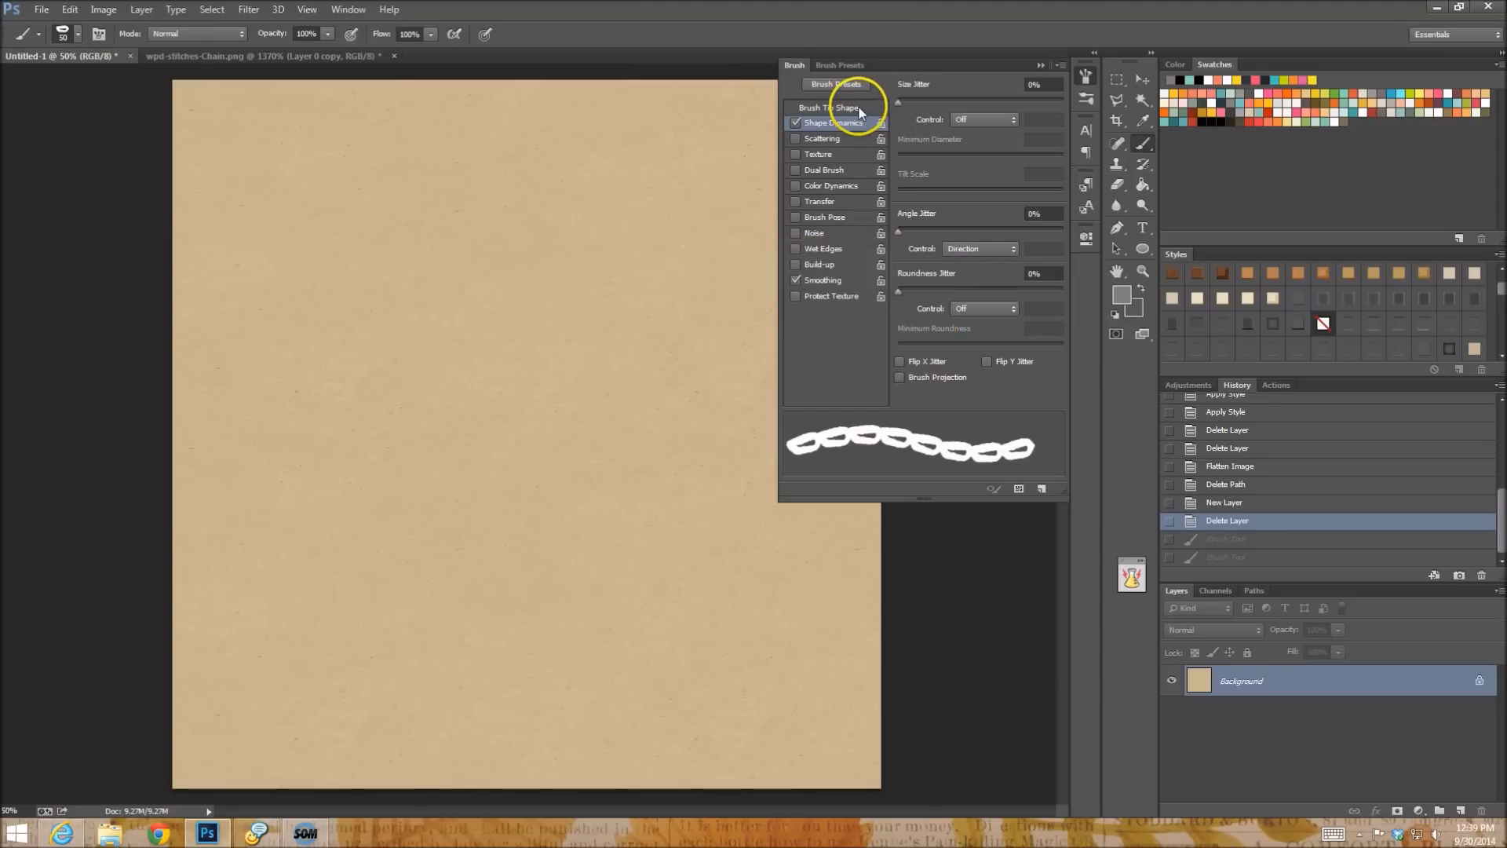
# Choose the 50 px textured loop brush tip, set its spacing to 150%, and check its Shape Dynamics settings.
pyautogui.click(832, 108)
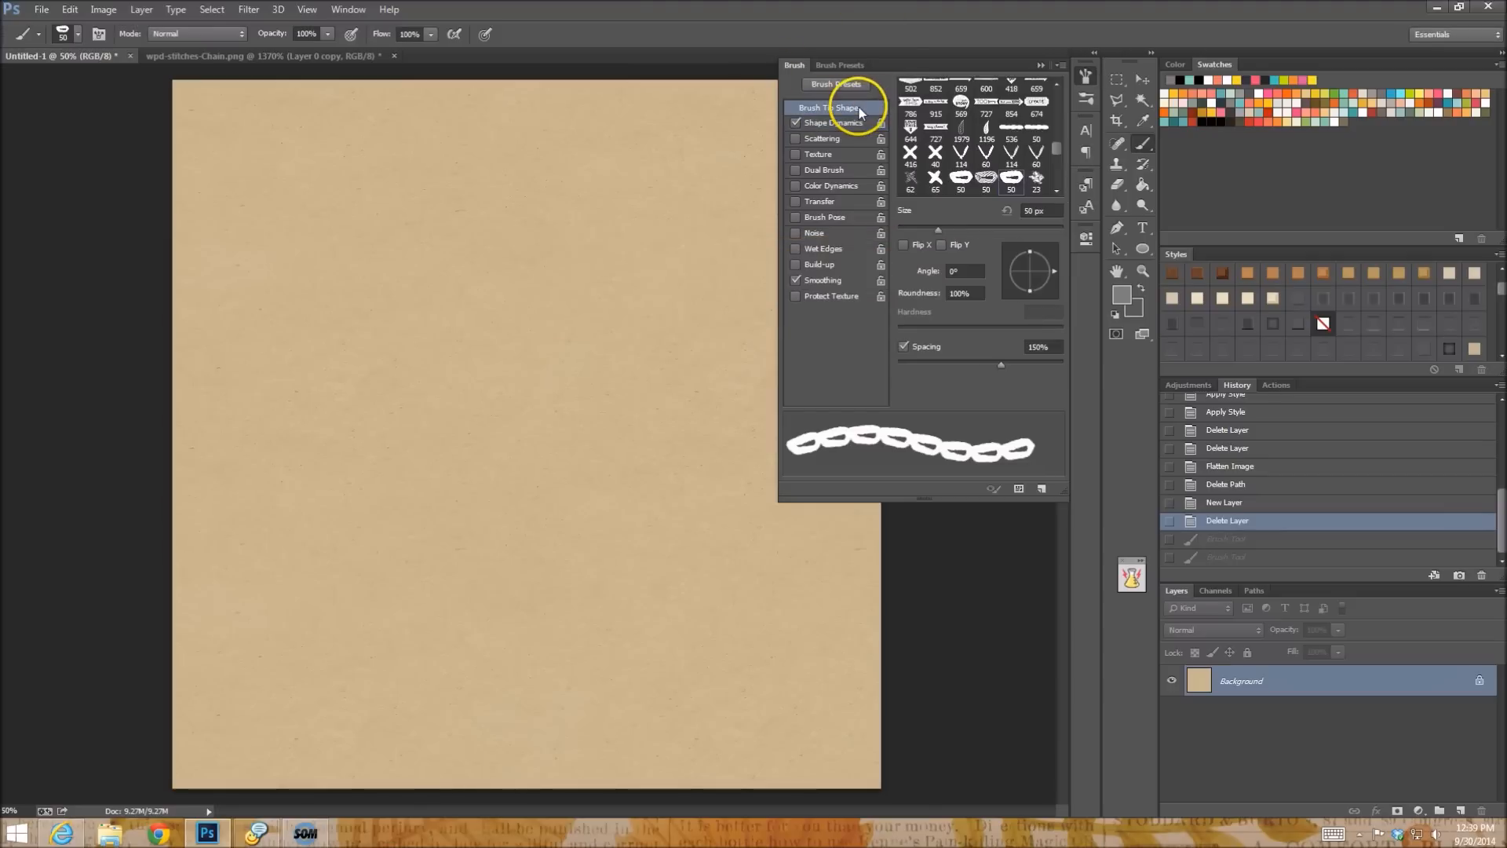
pyautogui.click(988, 186)
pyautogui.click(1048, 346)
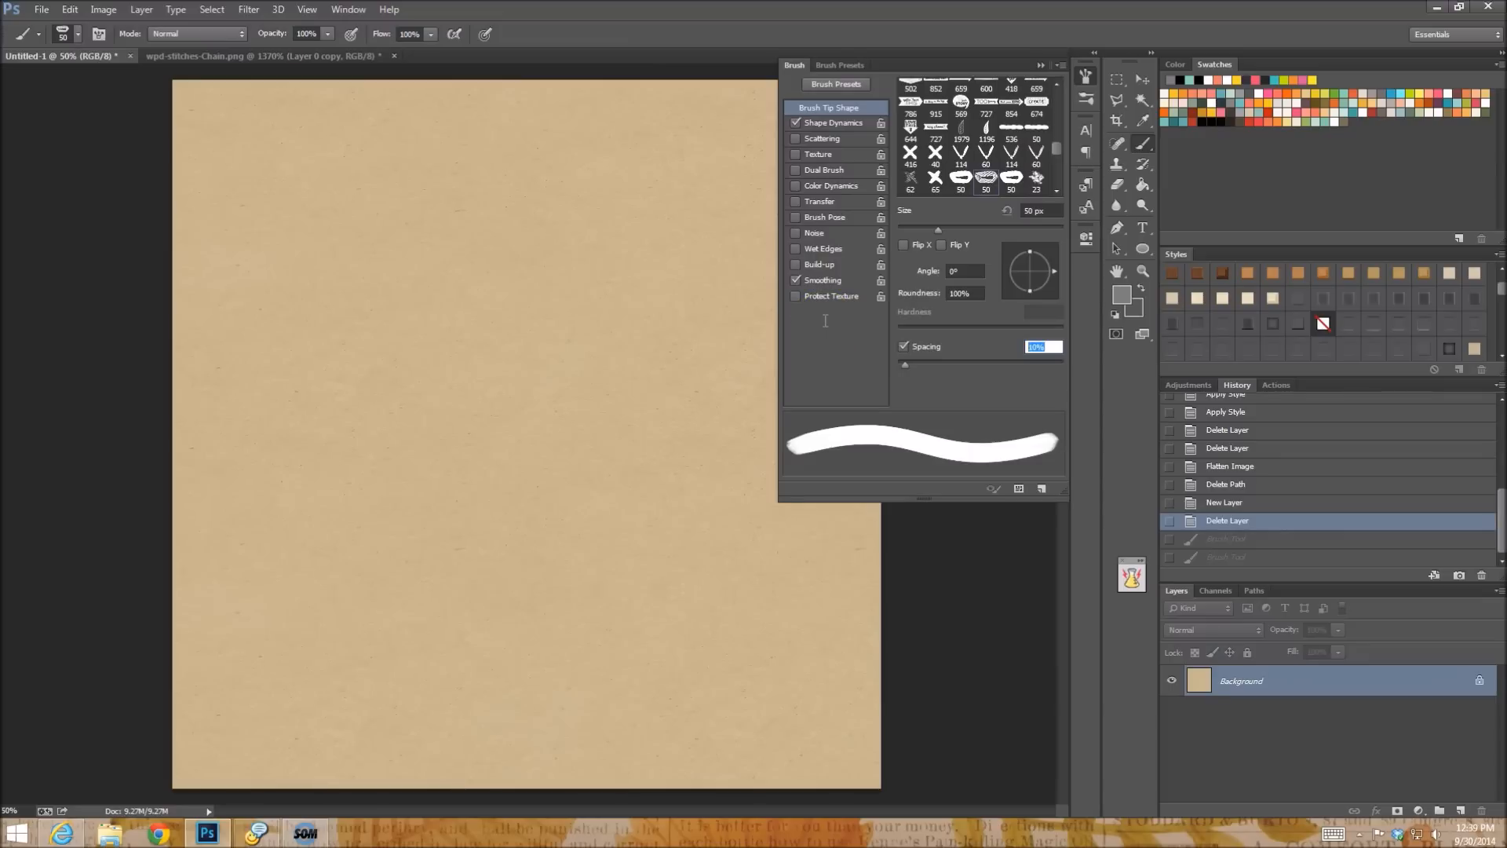
pyautogui.write('150')
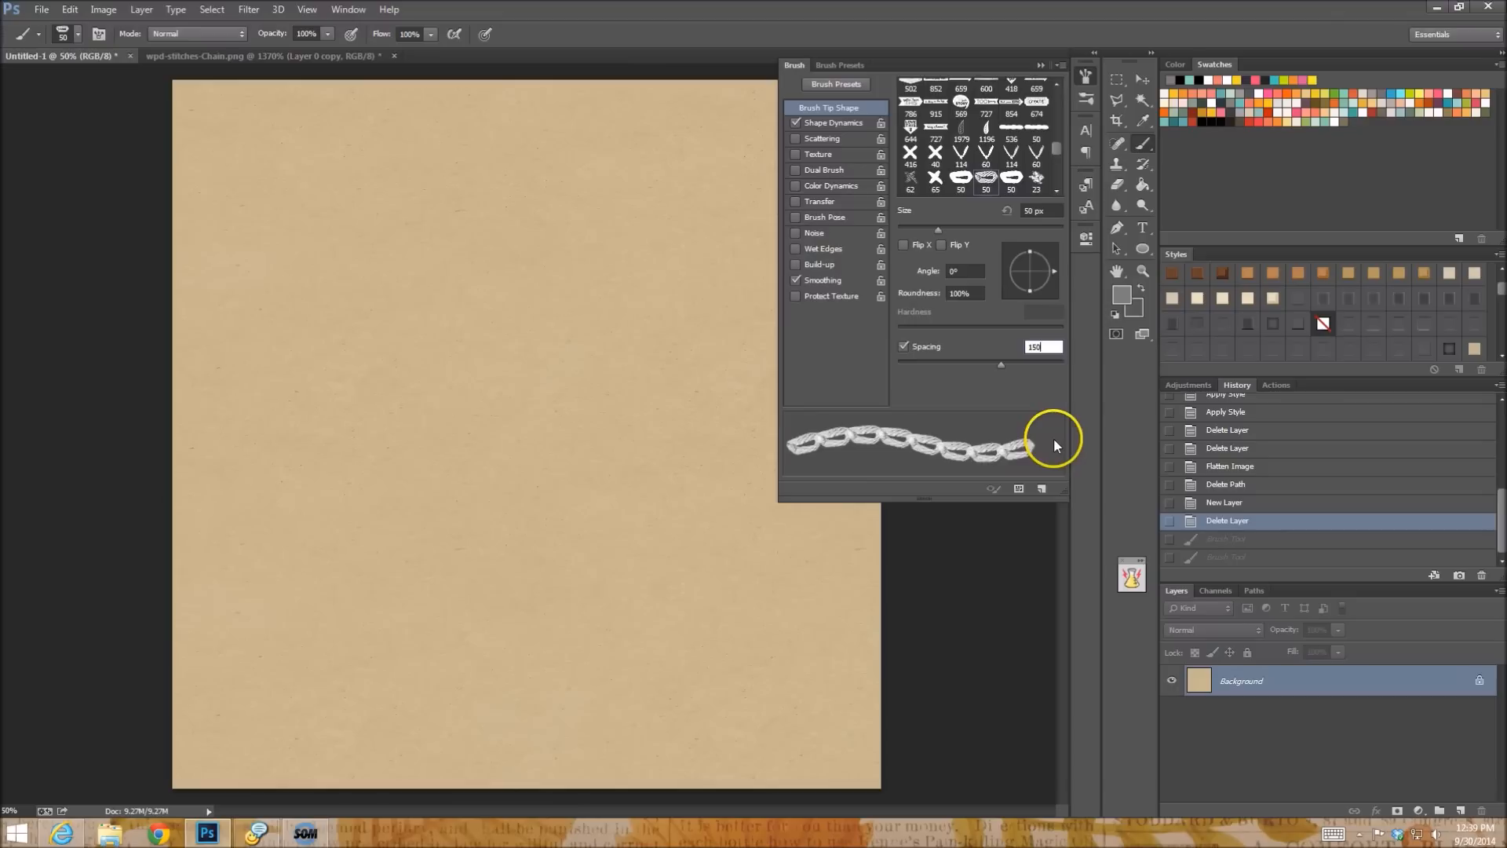
pyautogui.click(855, 123)
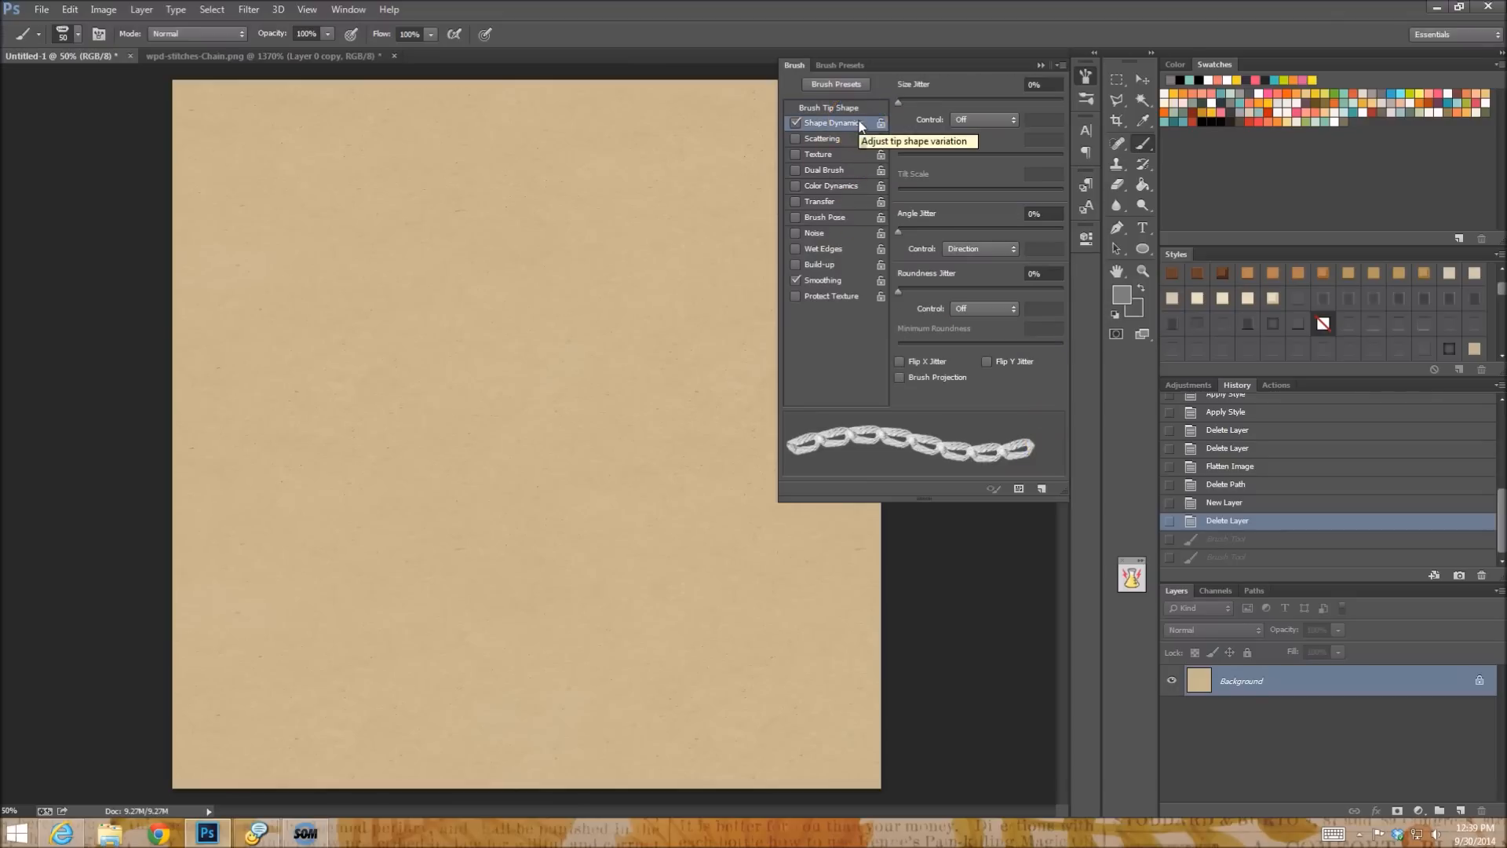
pyautogui.click(856, 106)
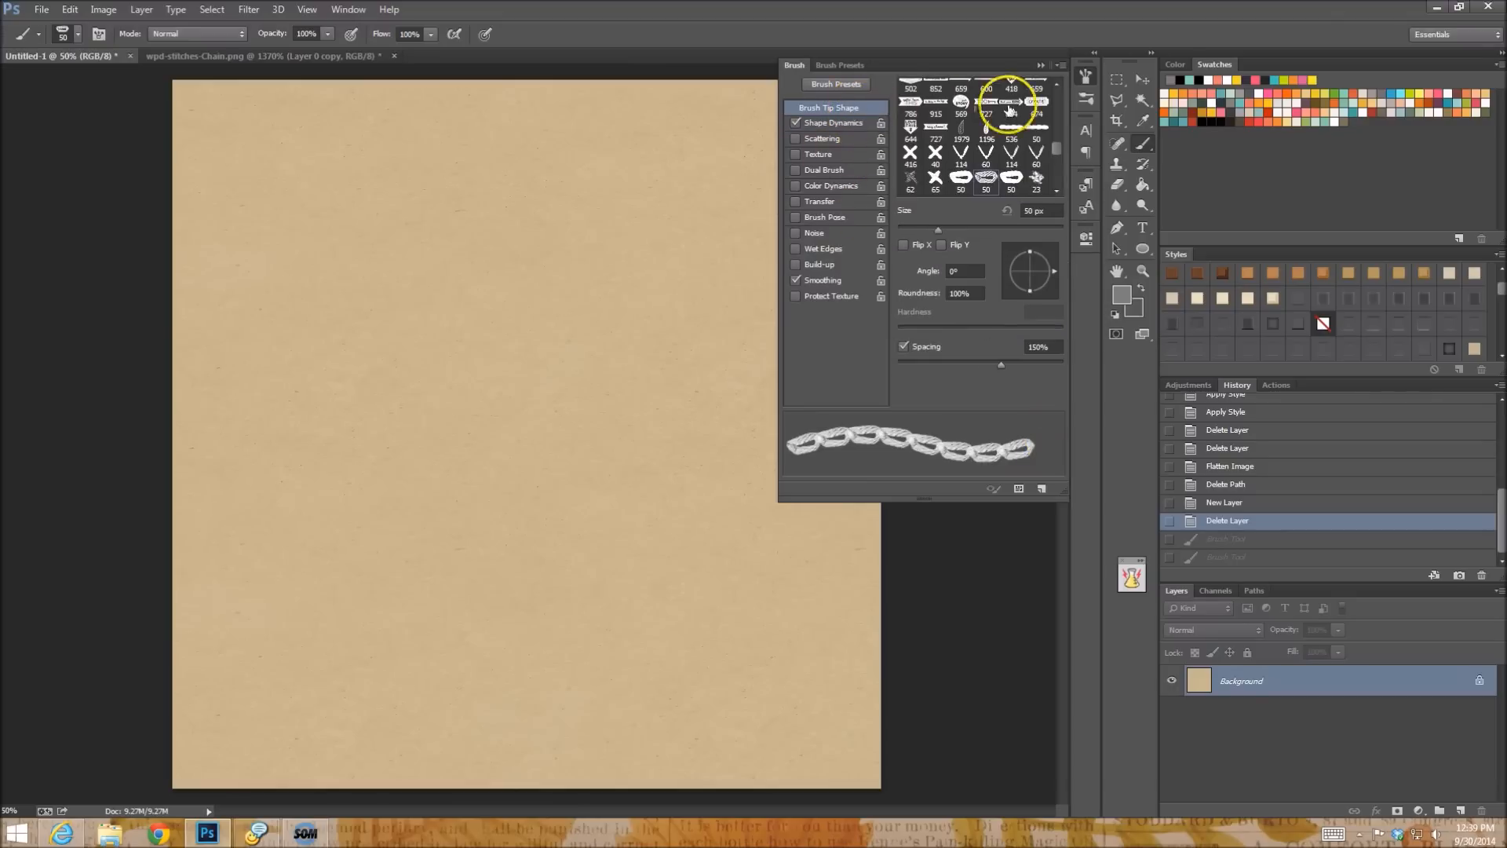
# Save the textured loop brush as a new preset with a name beginning wendy-loop- and its brush size captured.
pyautogui.click(1060, 65)
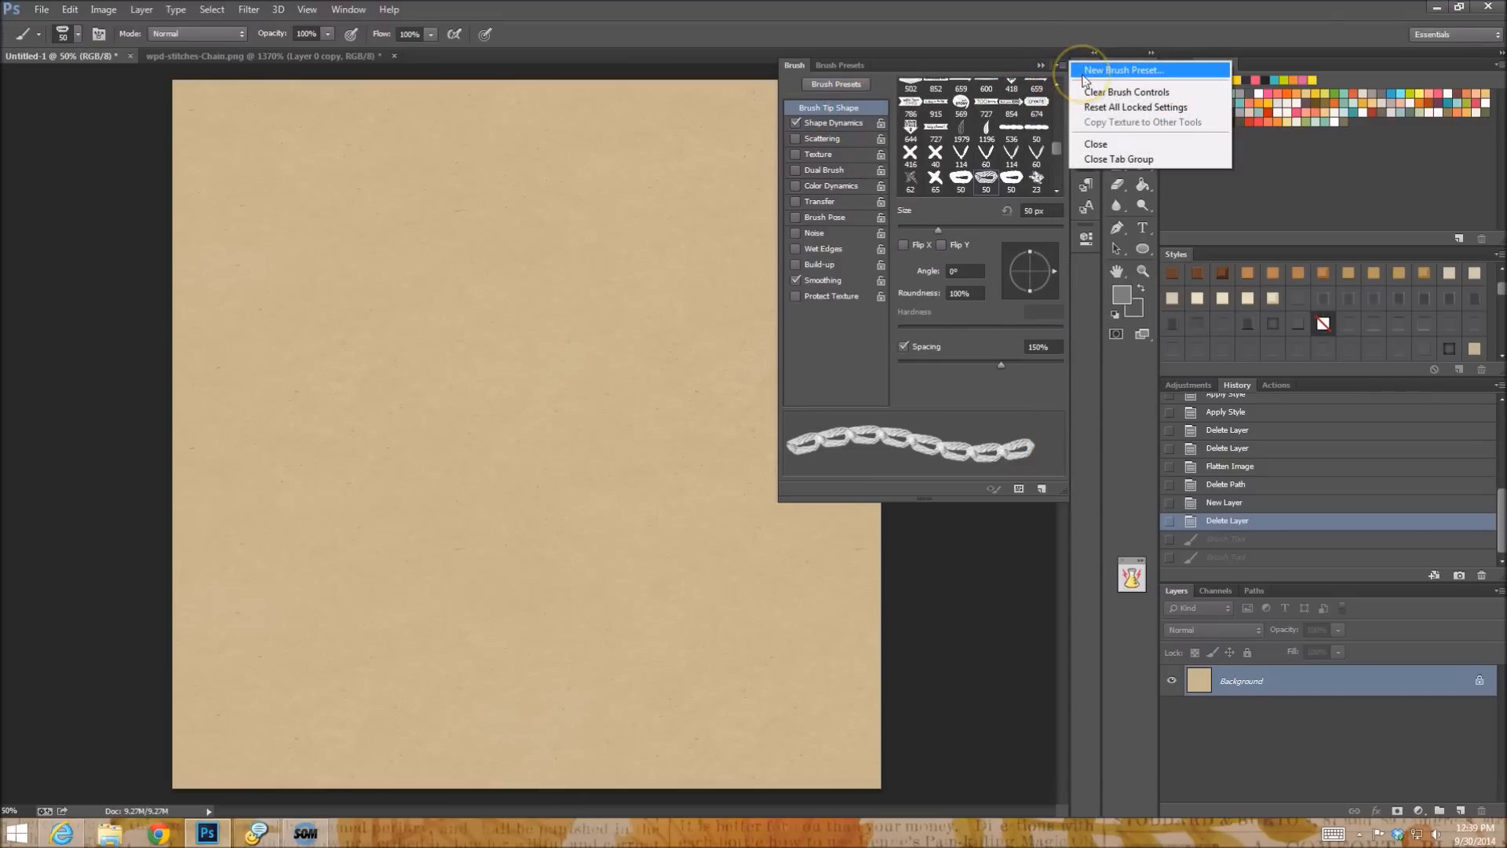
pyautogui.click(1122, 70)
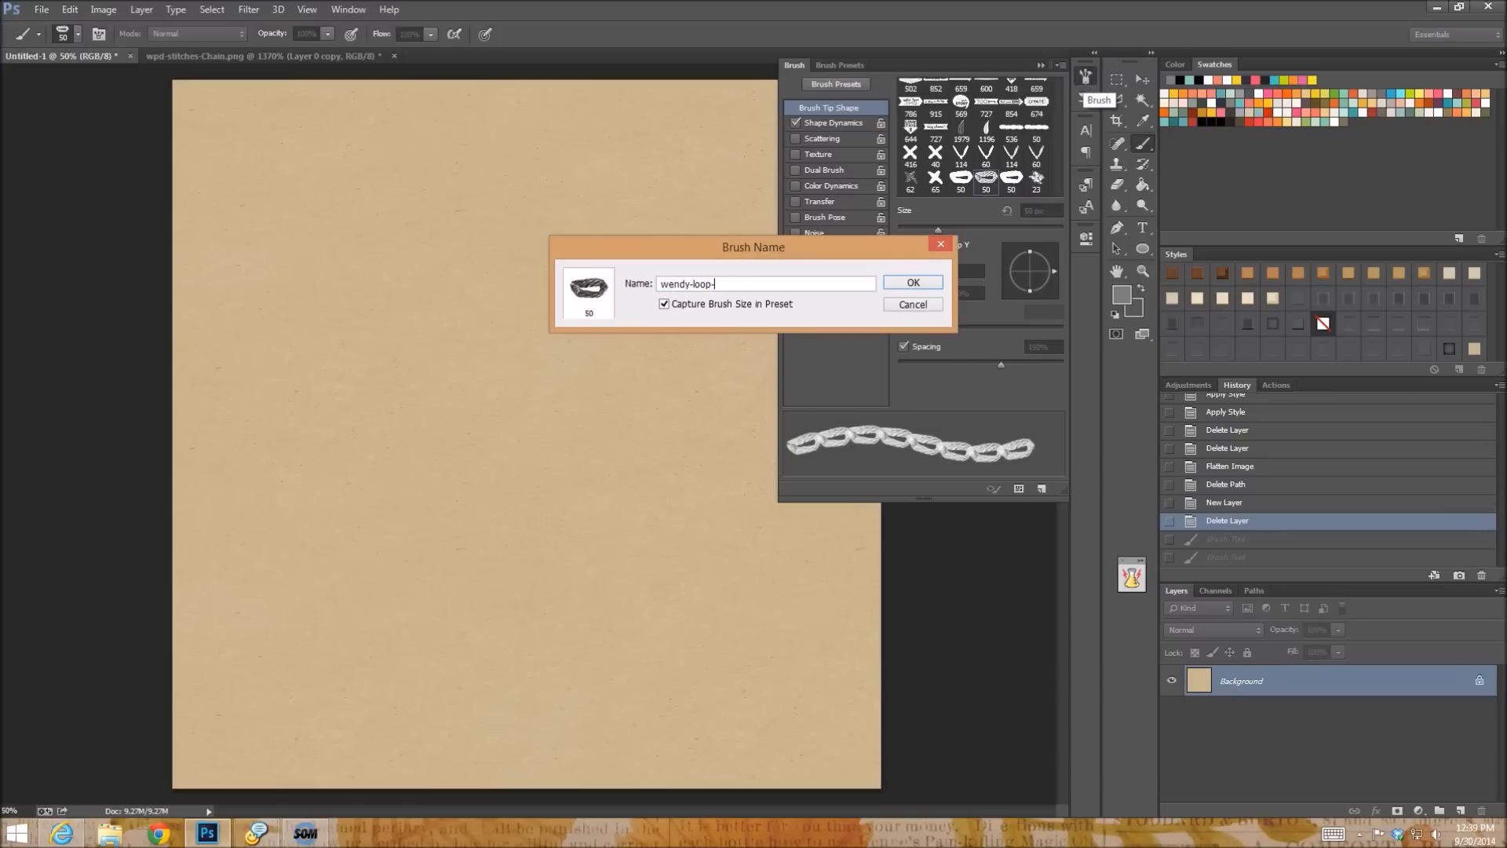
pyautogui.press('Return')
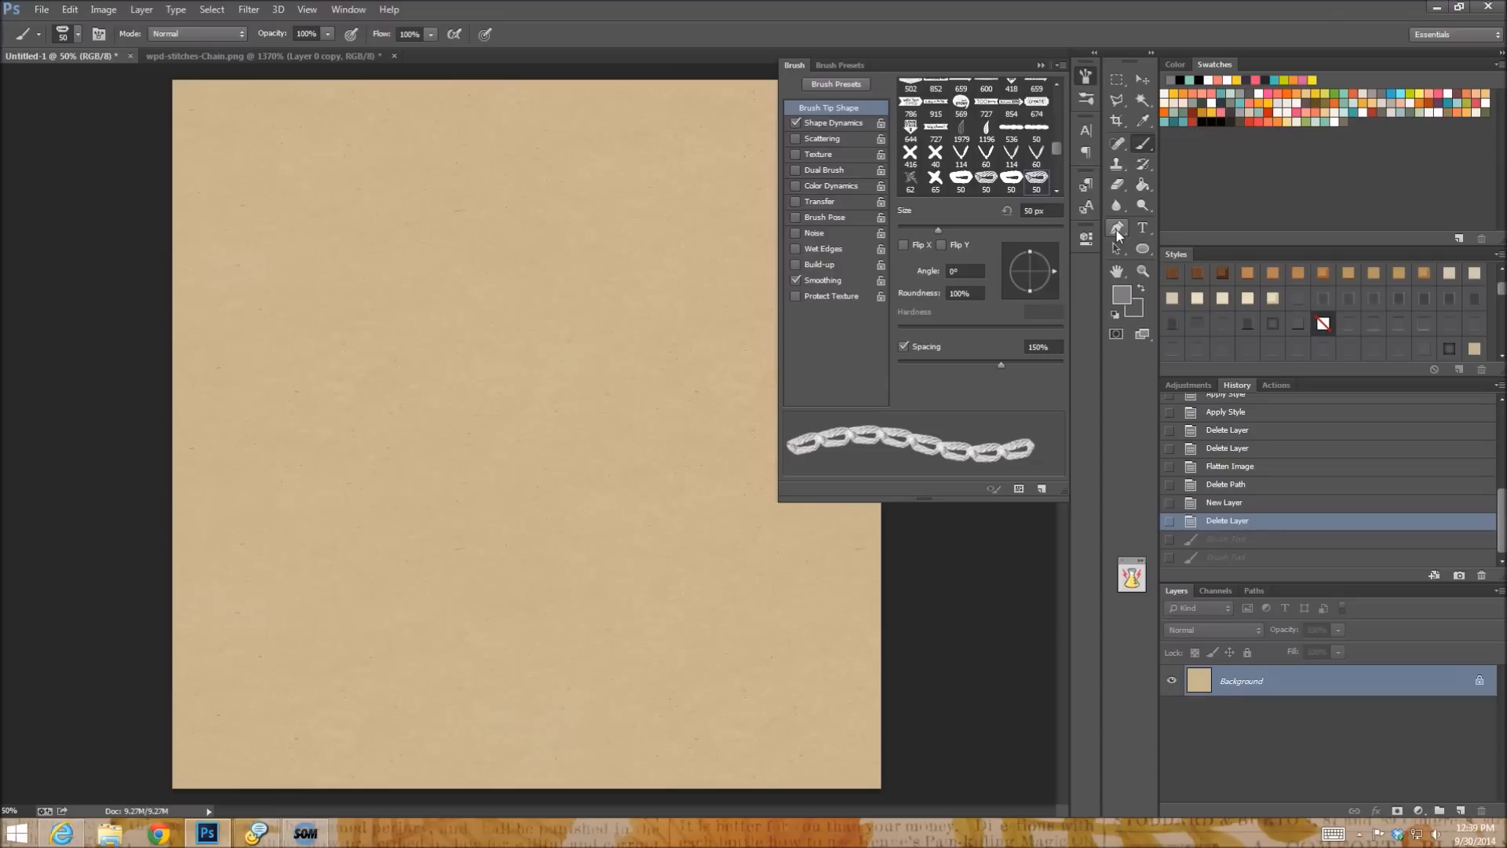
# On a new layer, draw a 1228 px circle with the Ellipse tool and move it to X 238 px, Y 276 px.
pyautogui.click(1460, 810)
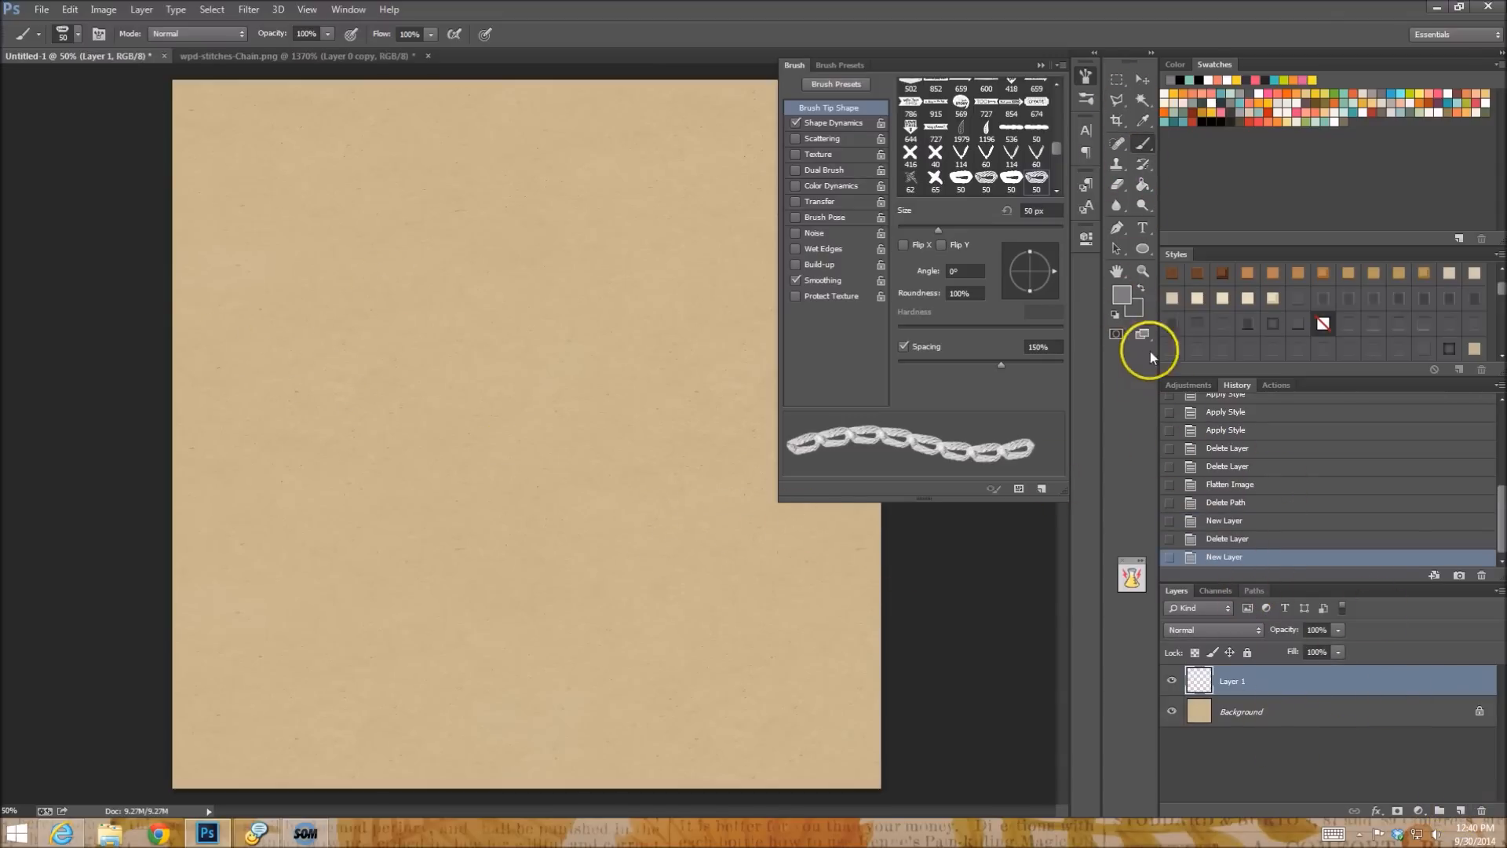
pyautogui.click(1143, 249)
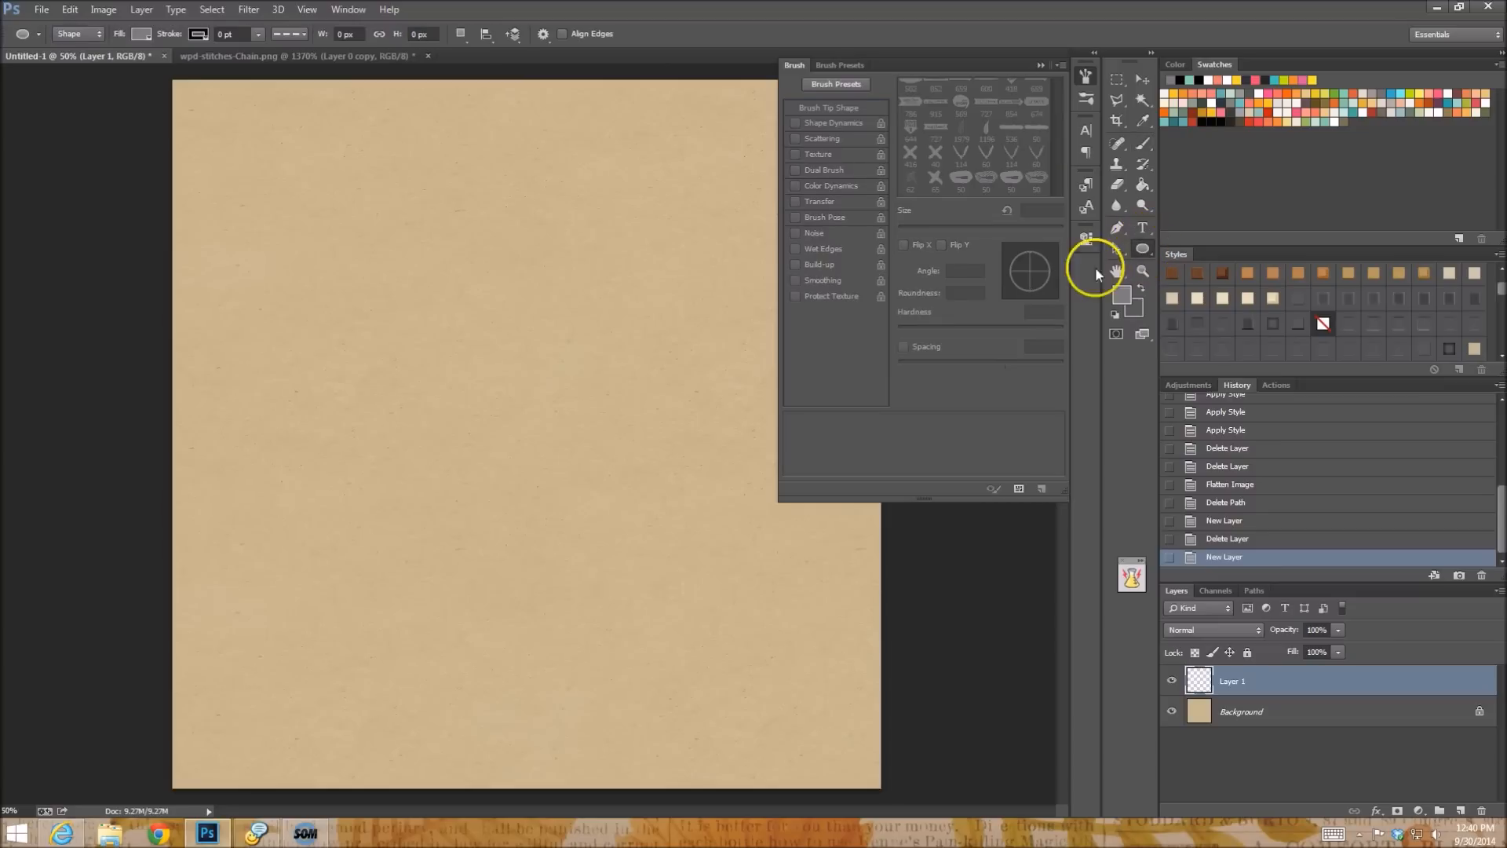
pyautogui.moveTo(311, 208); pyautogui.dragTo(795, 692)
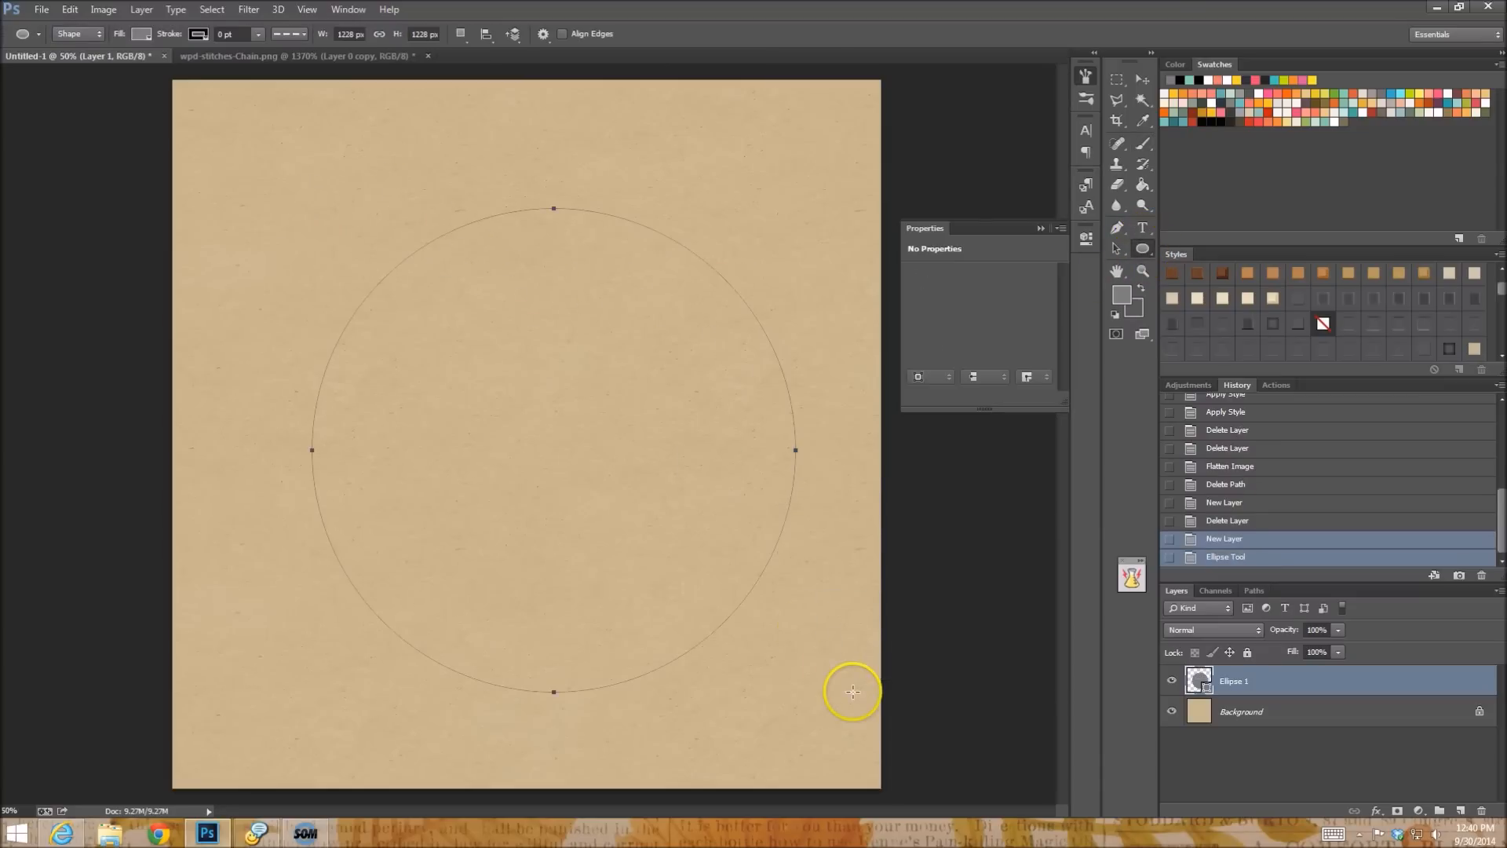
pyautogui.click(1142, 79)
pyautogui.moveTo(608, 452); pyautogui.dragTo(565, 434)
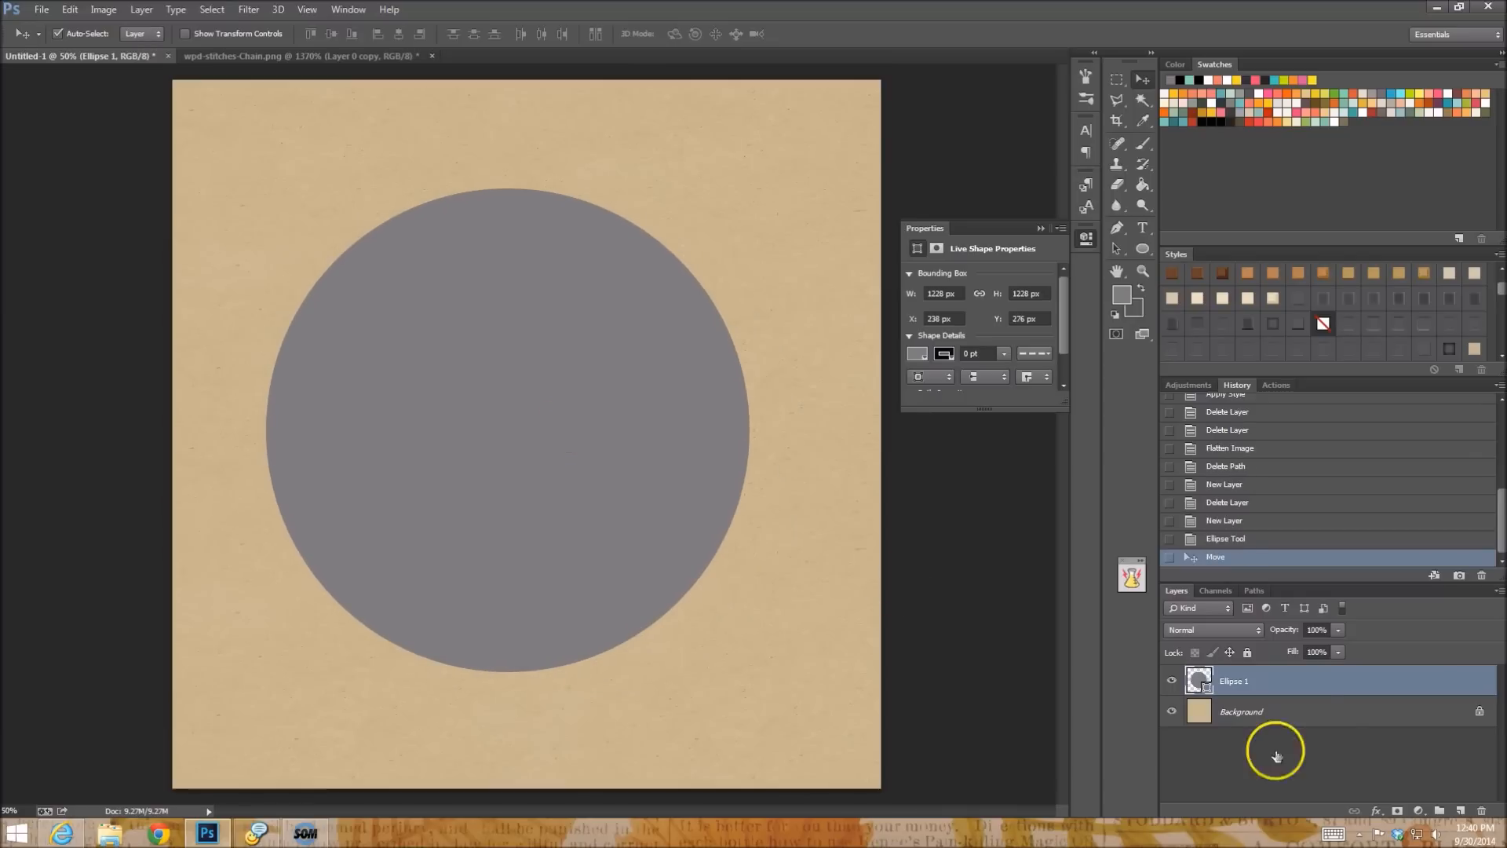
# Save the circle's shape path under the name "stitching path" and deselect it.
pyautogui.click(1255, 590)
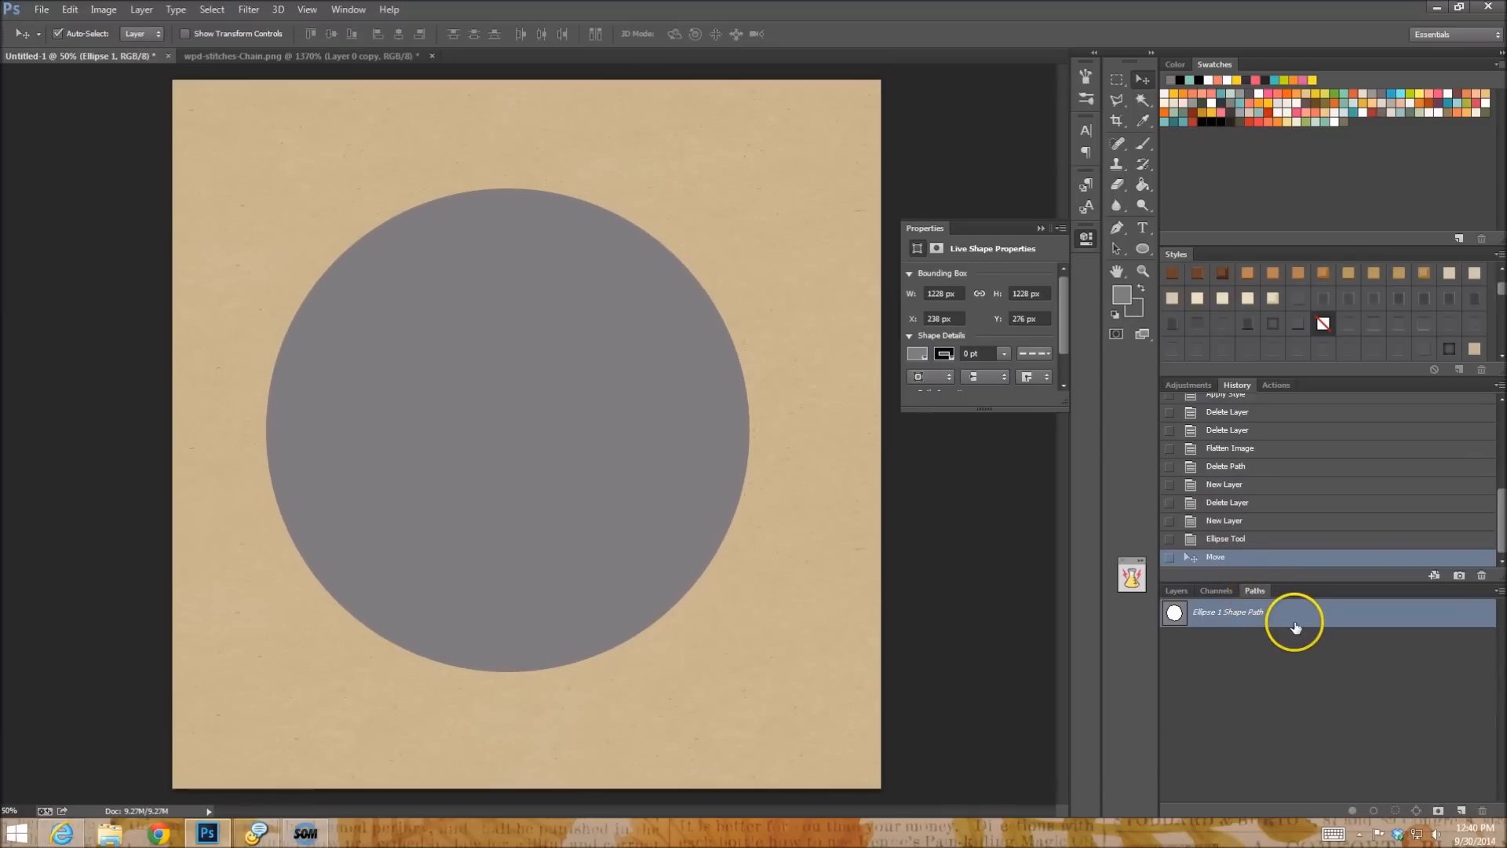
pyautogui.doubleClick(1294, 619)
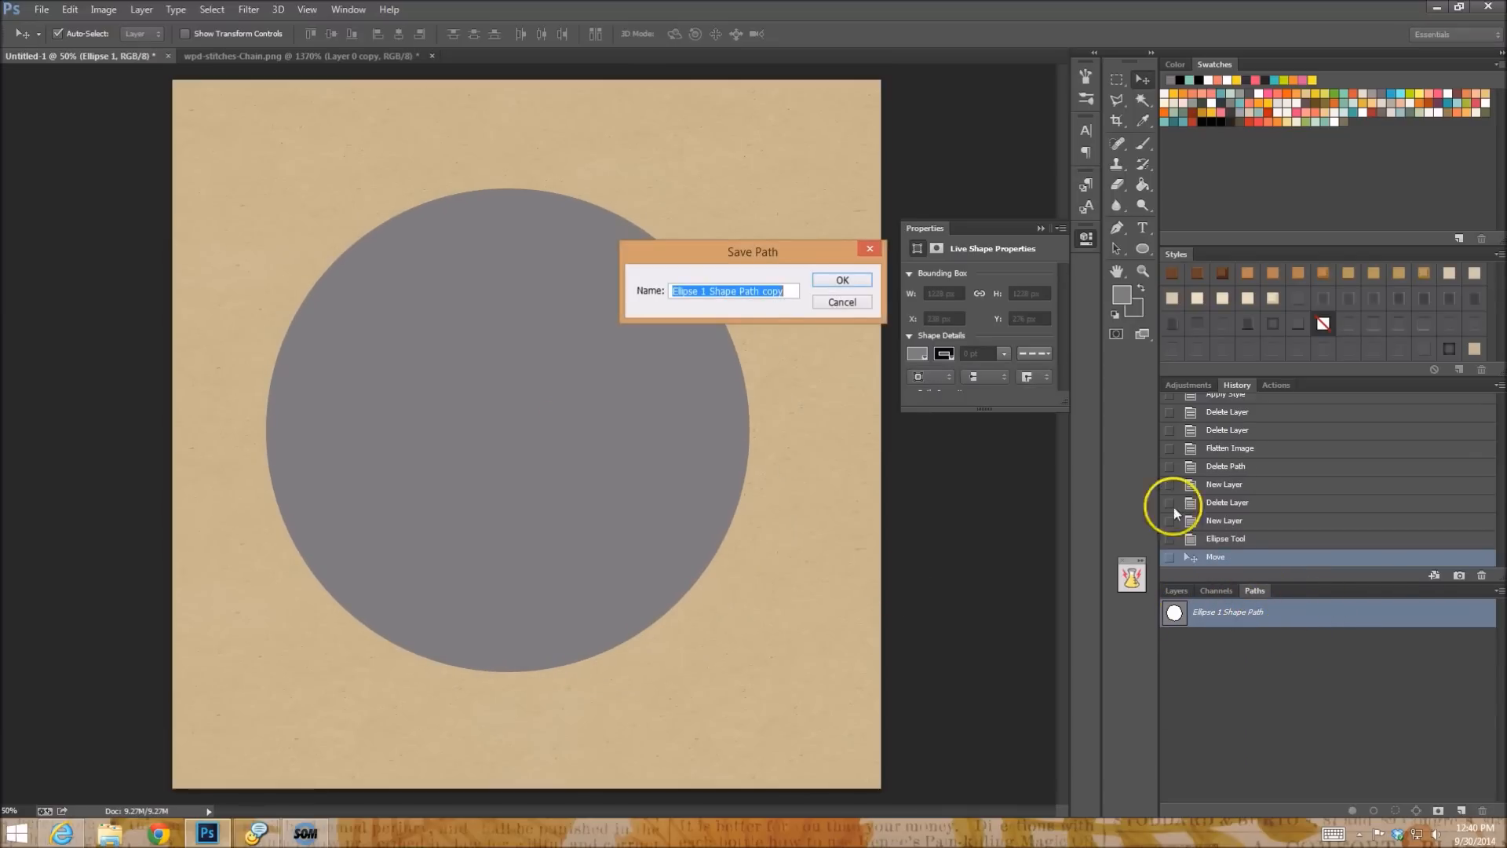
pyautogui.write('stitching path')
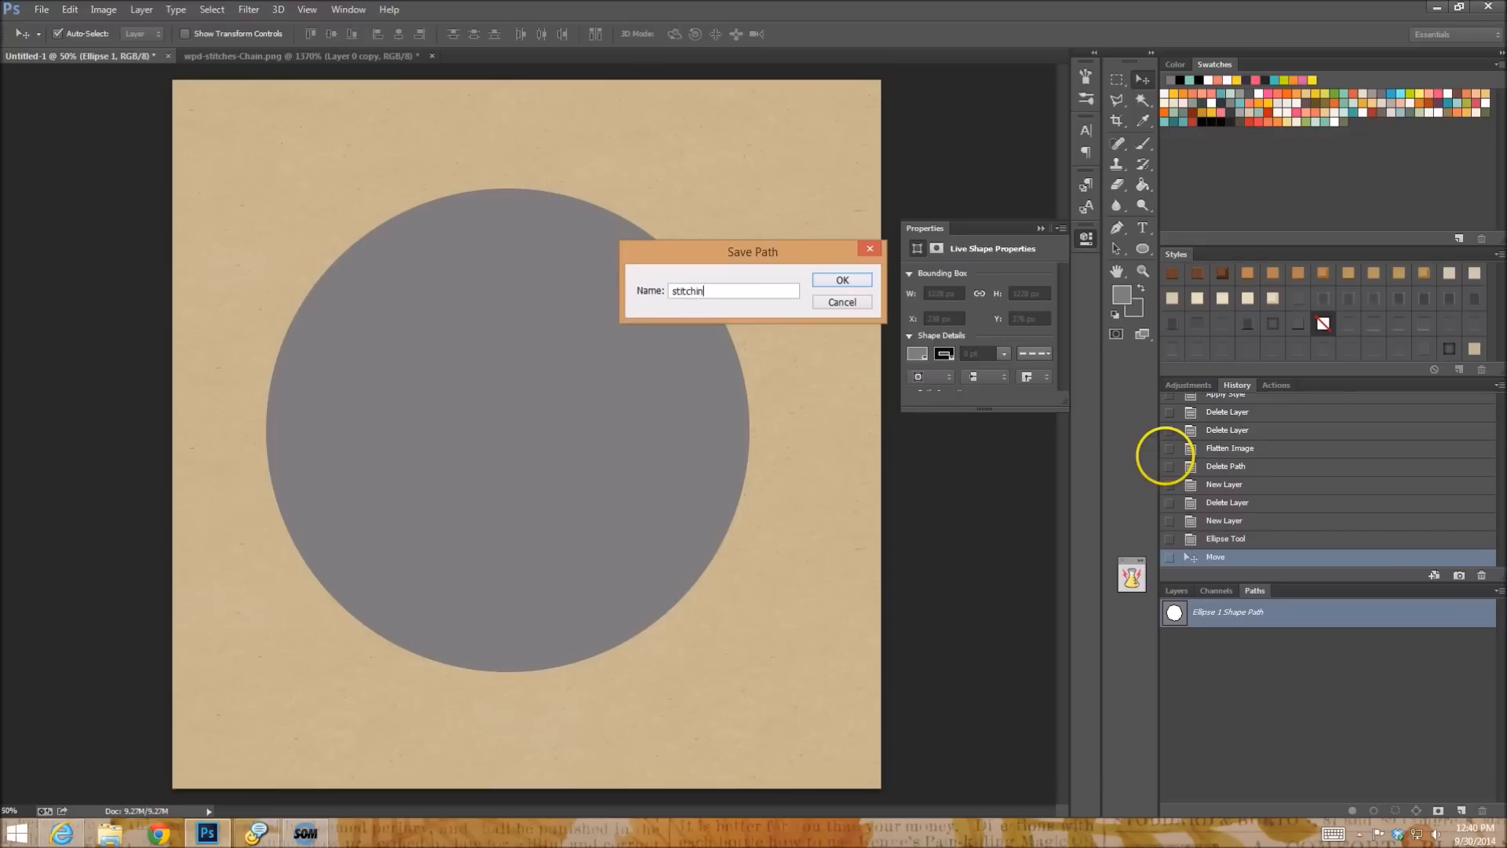
pyautogui.click(842, 281)
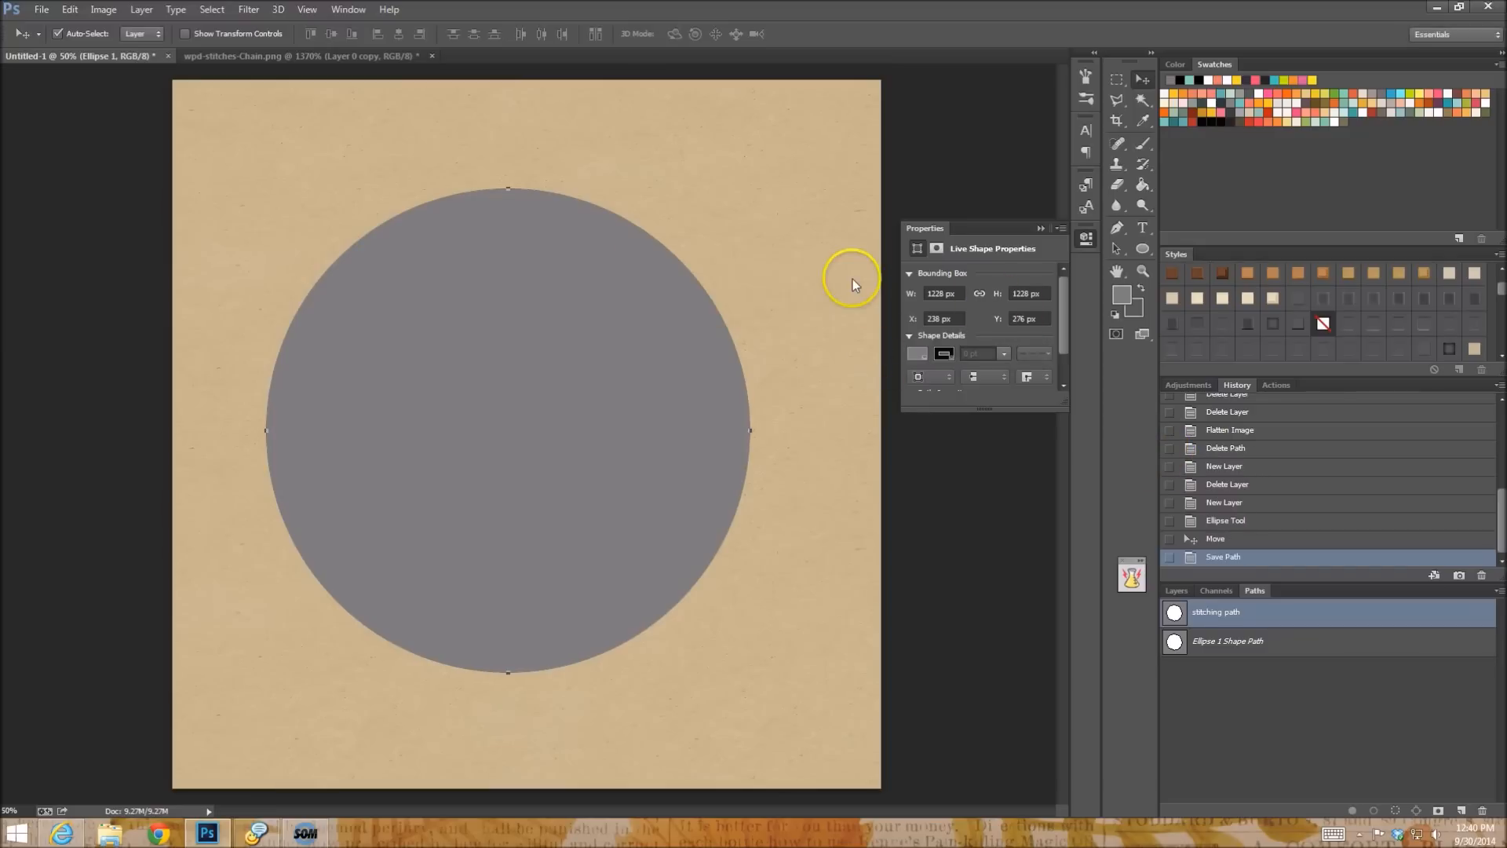
pyautogui.click(1317, 723)
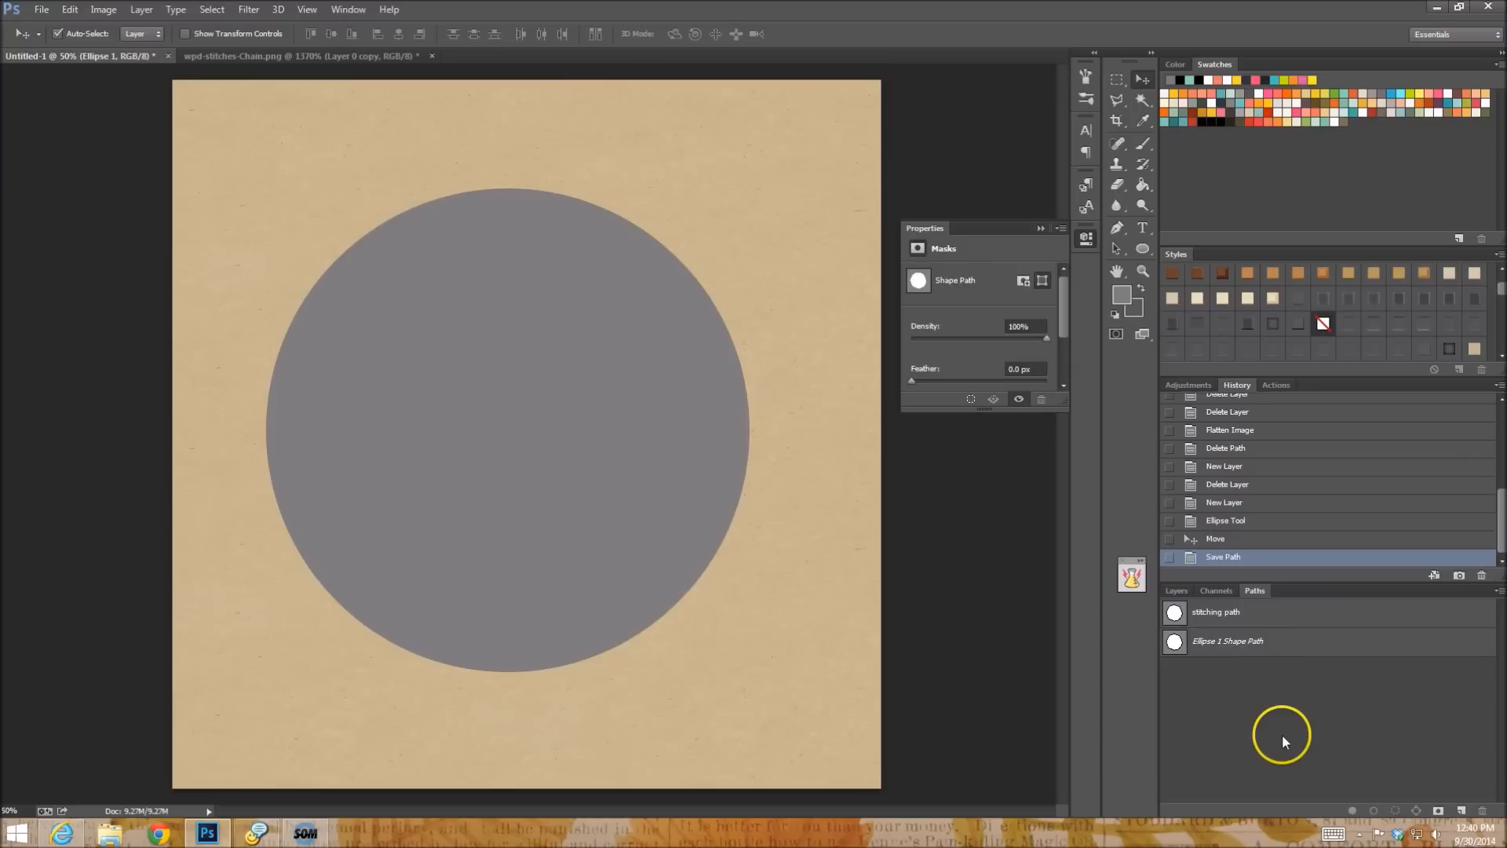
# Delete the Ellipse 1 shape layer and select the saved stitching path so its outline shows on the canvas.
pyautogui.click(1176, 591)
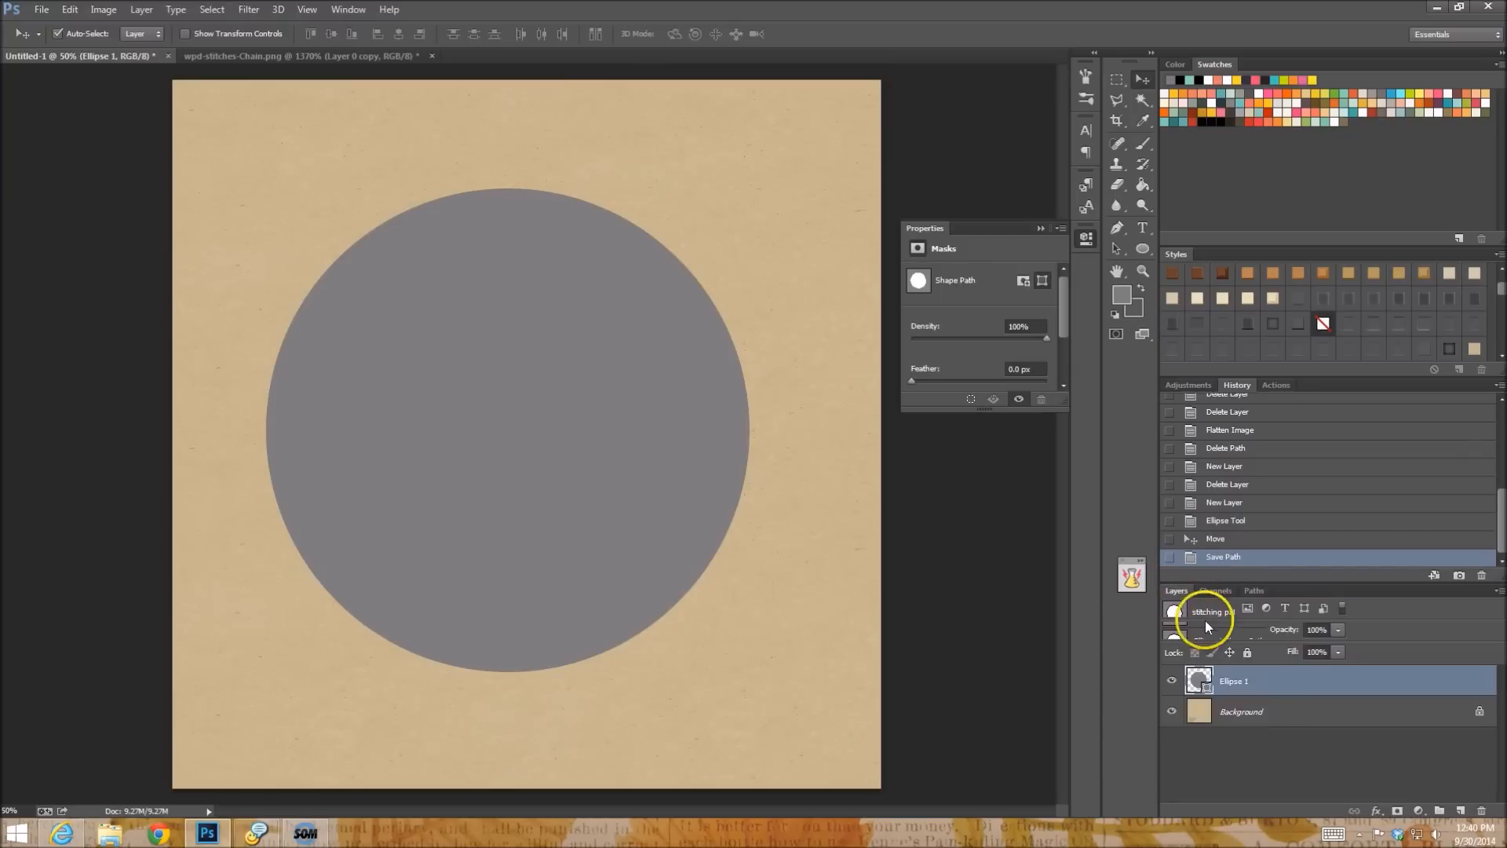
pyautogui.press('Delete')
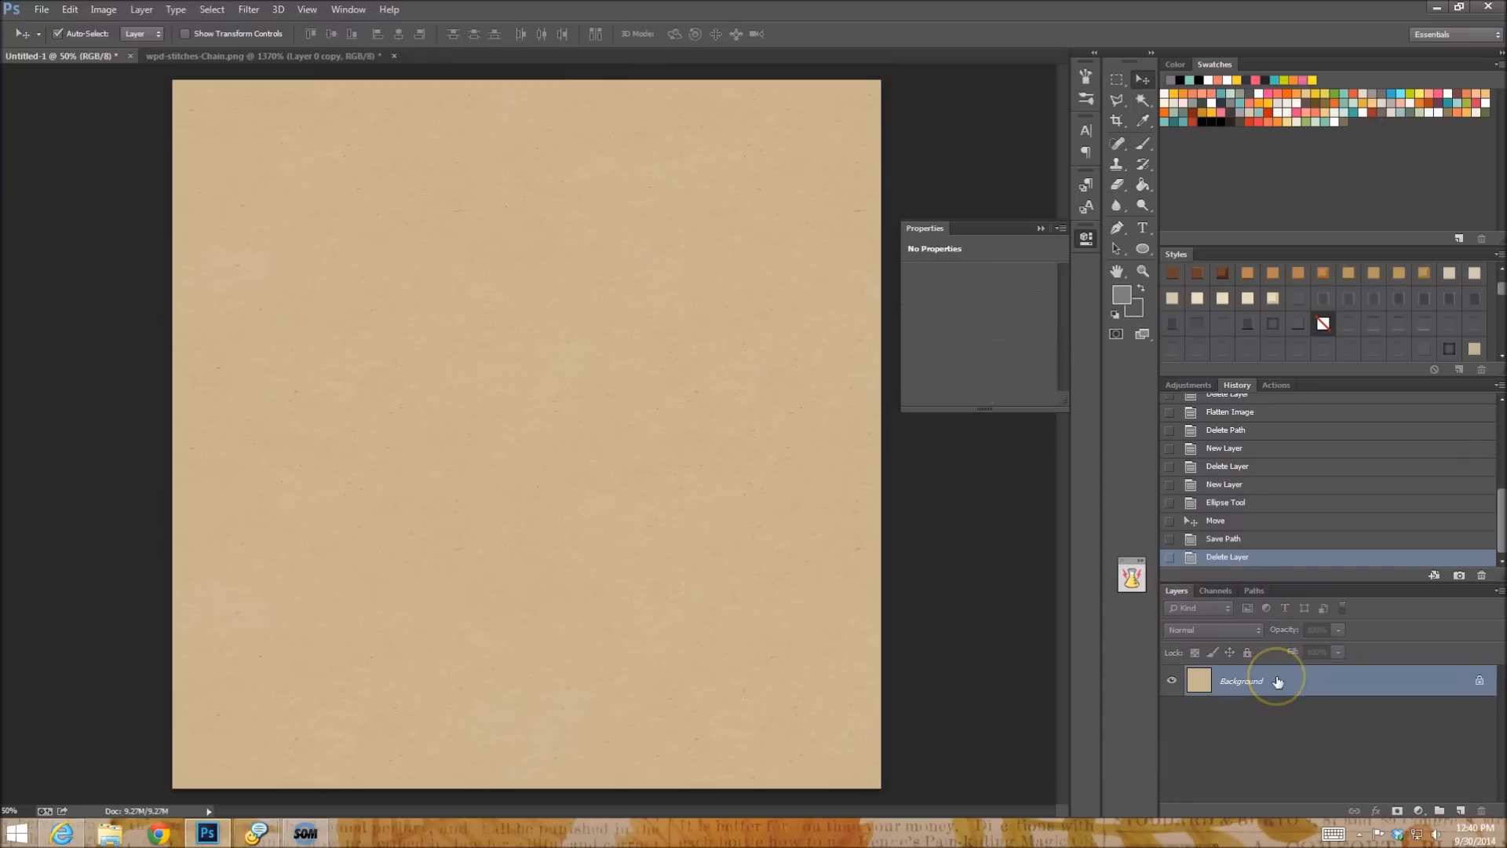
pyautogui.click(1254, 591)
pyautogui.click(1262, 613)
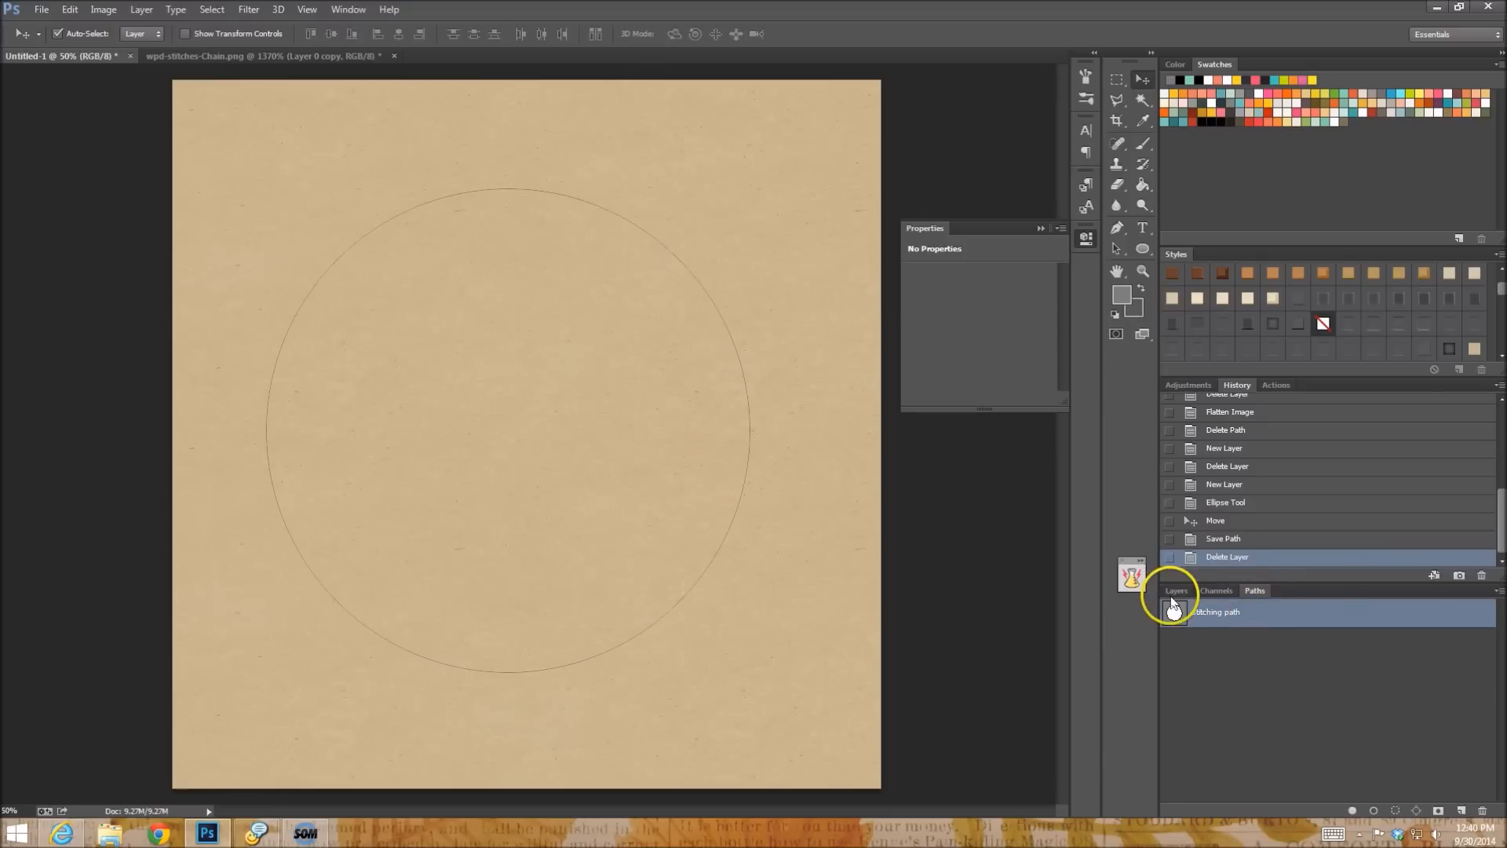
pyautogui.click(1207, 656)
pyautogui.click(1208, 659)
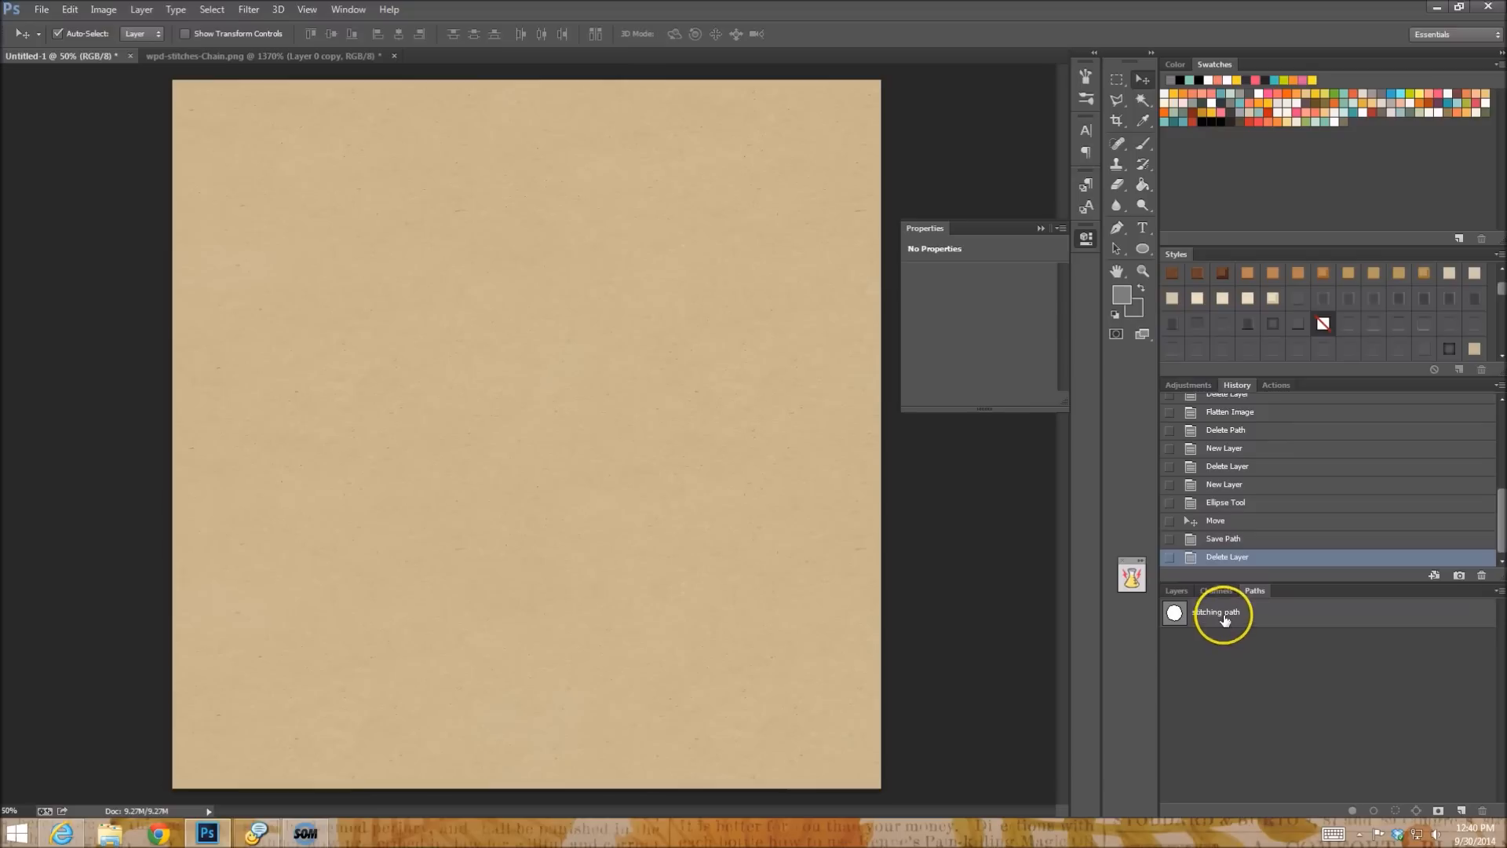
pyautogui.click(1212, 611)
# Create a new layer above the Background and name it base-stitching.
pyautogui.click(1183, 590)
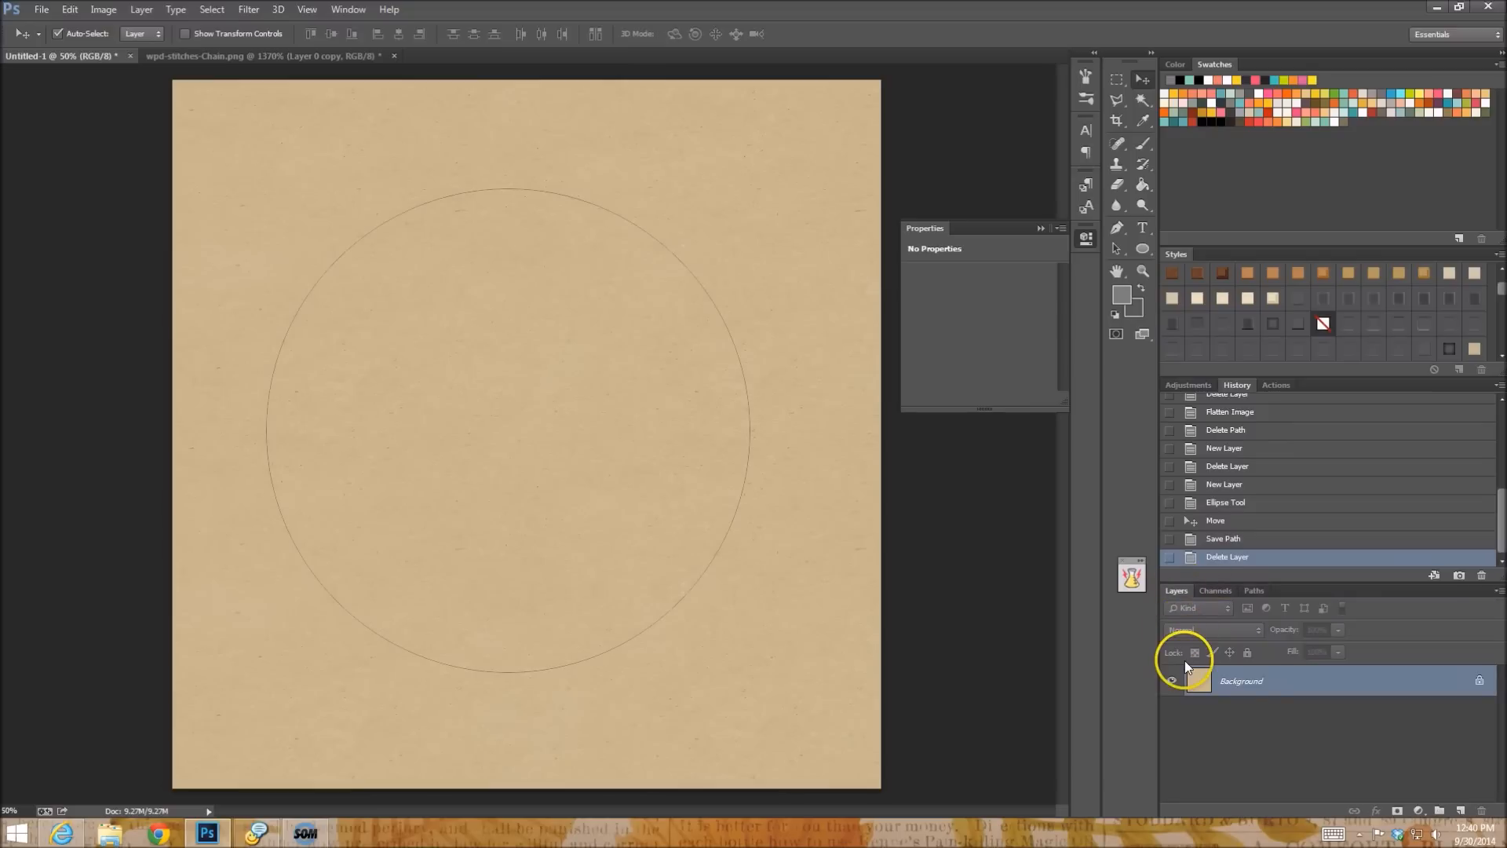
pyautogui.click(1460, 810)
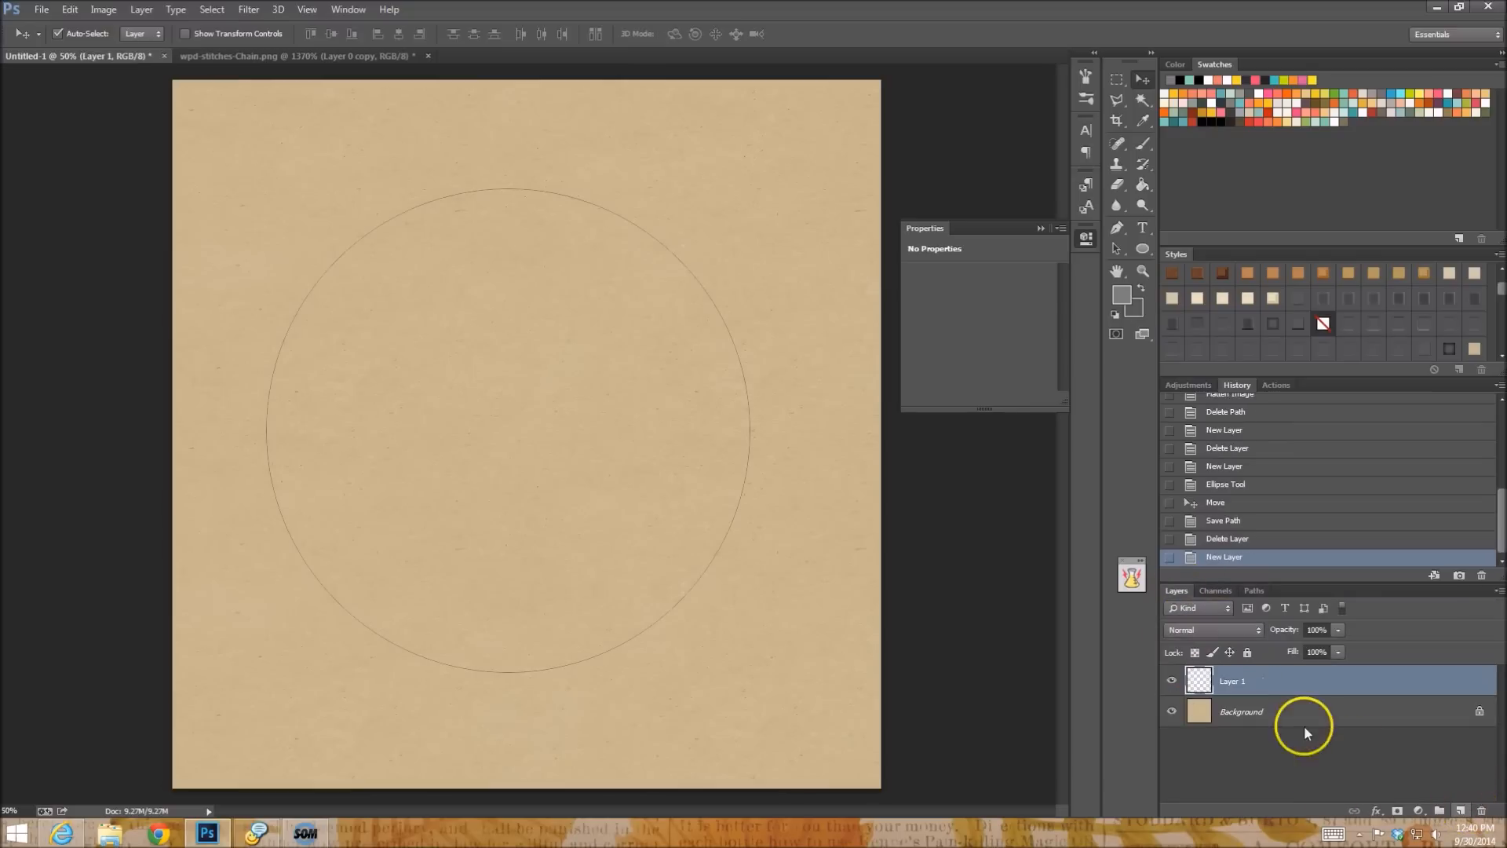
pyautogui.doubleClick(1235, 681)
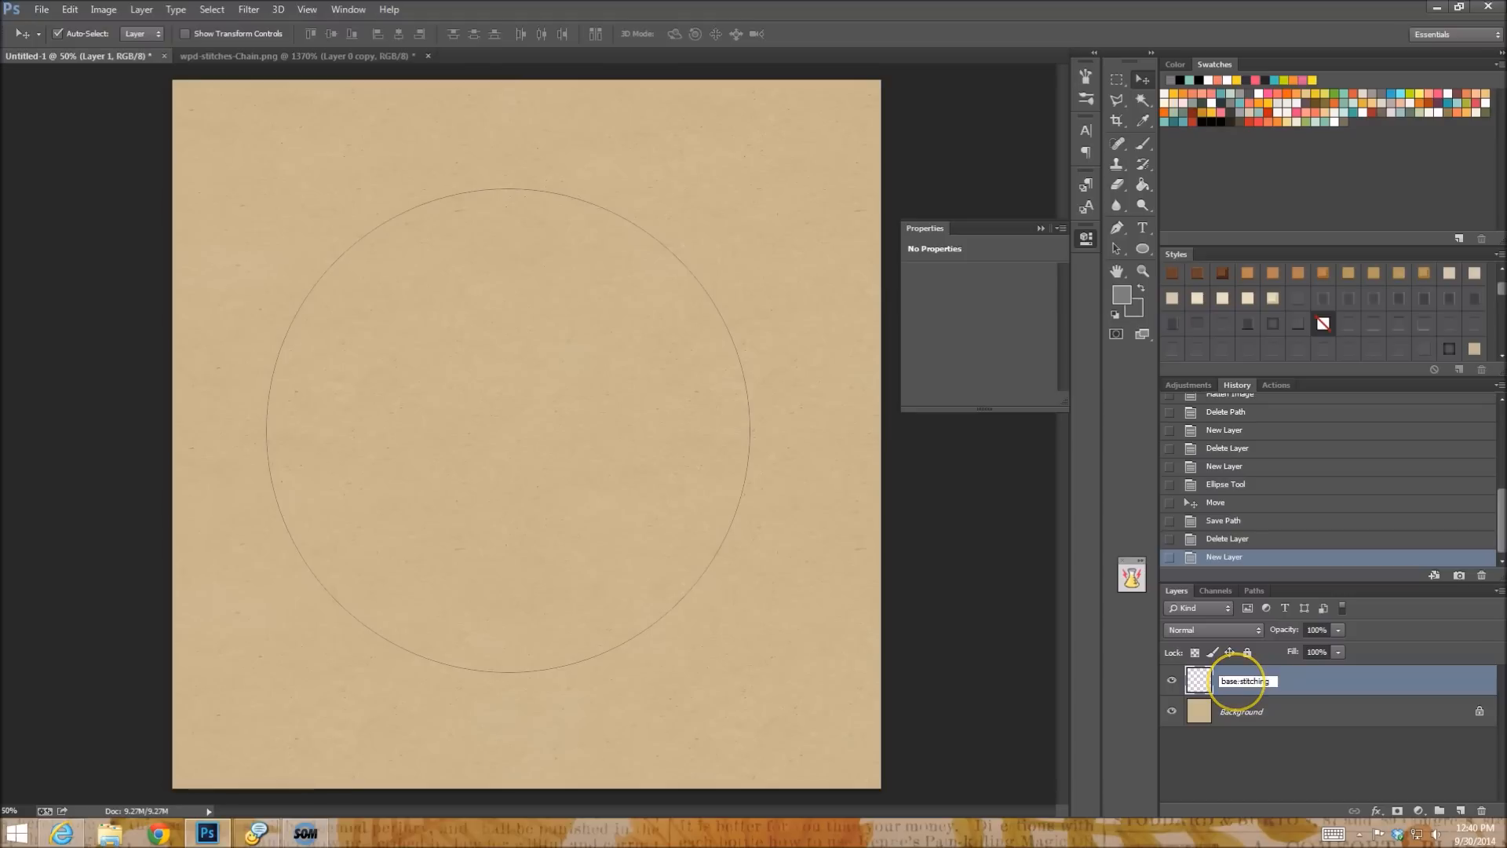
pyautogui.click(1379, 689)
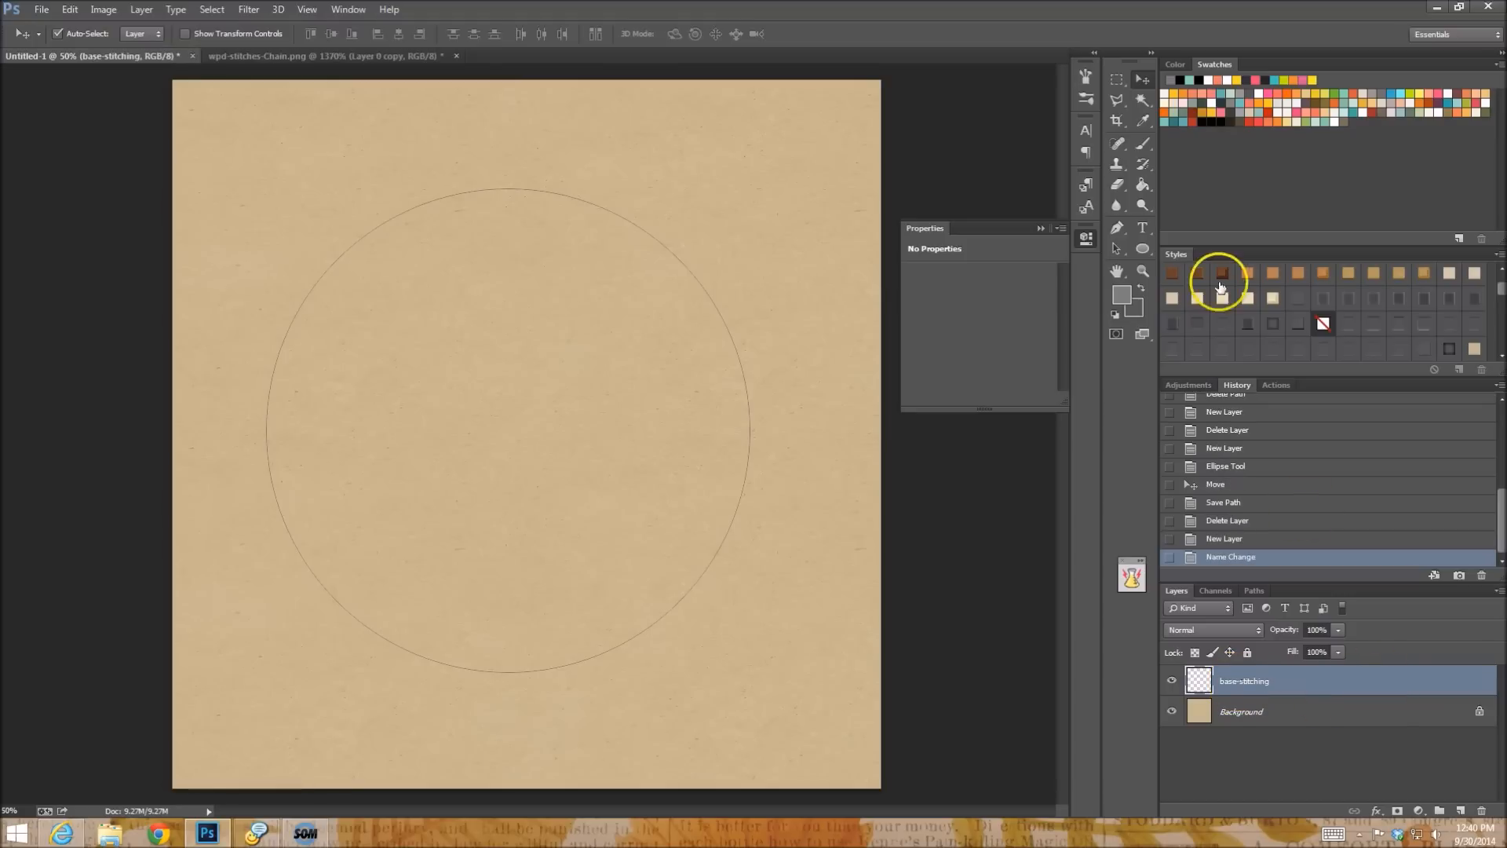
# Set up the Brush tool with a medium brown swatch (#817053) and the solid 50 px chain stitch preset.
pyautogui.click(1138, 148)
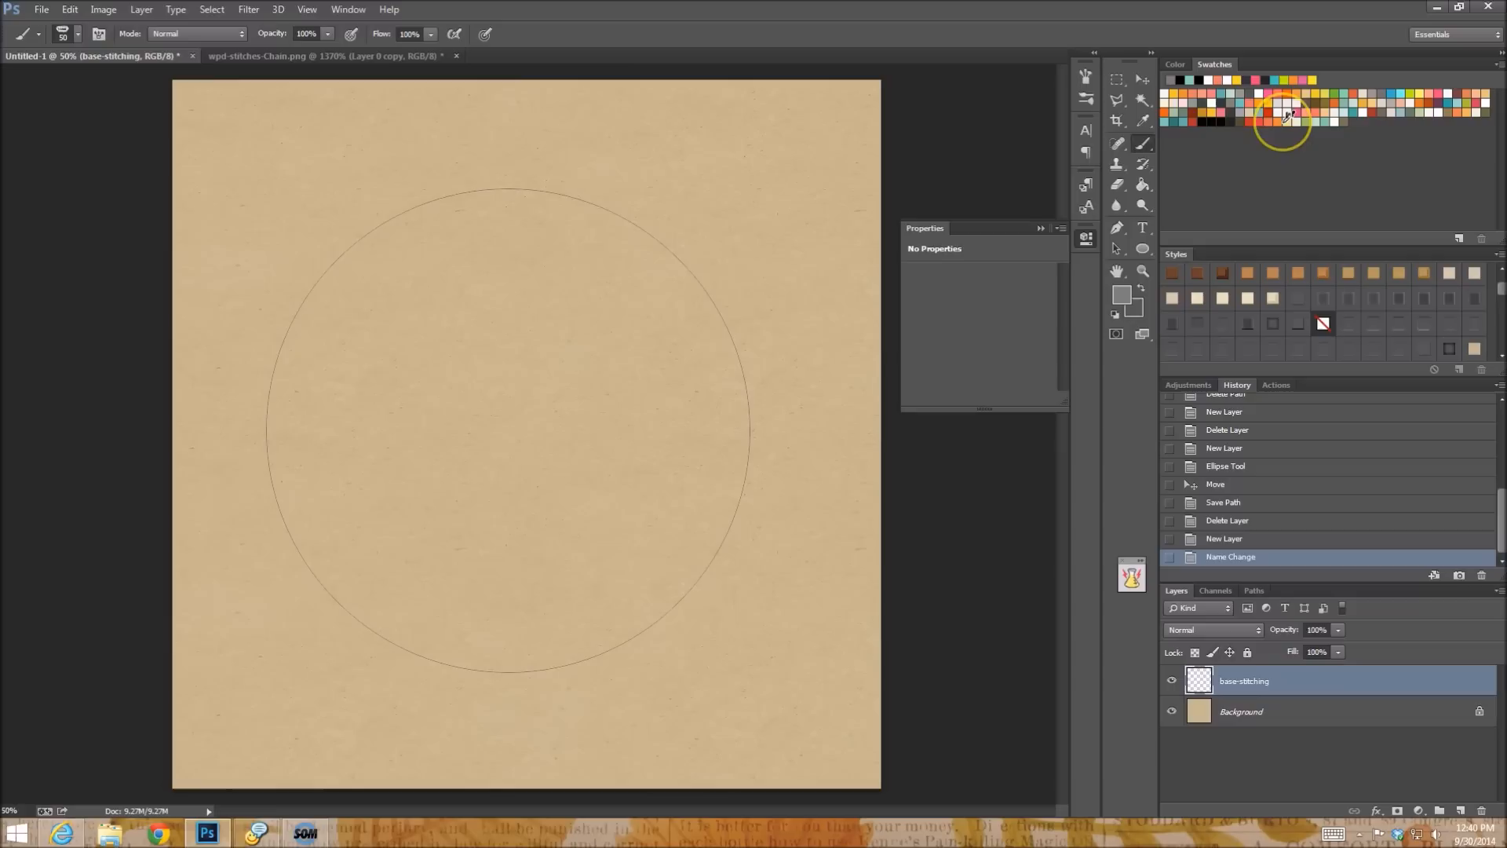
pyautogui.click(1344, 117)
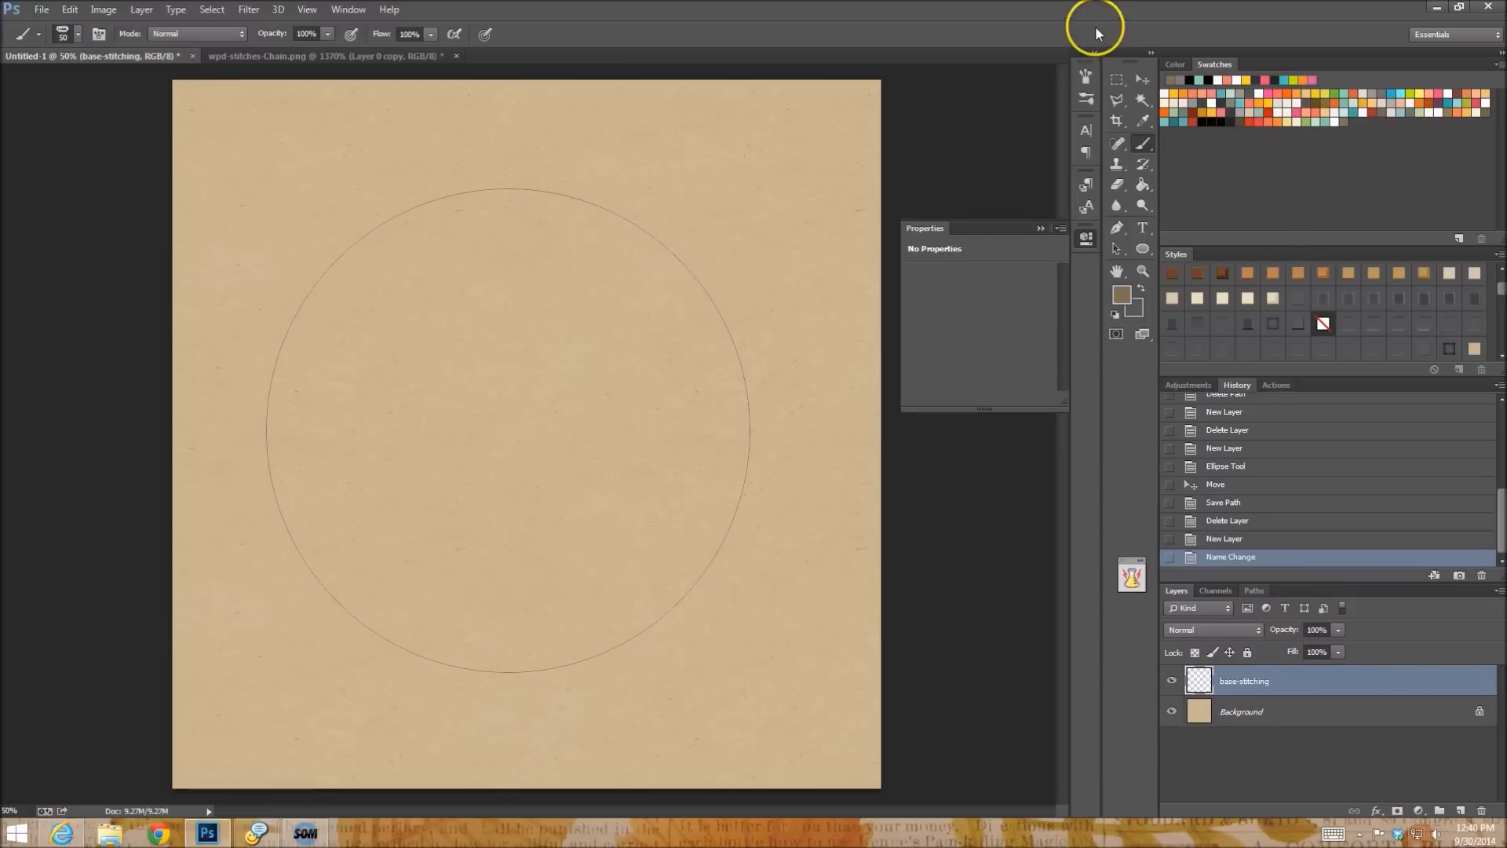
pyautogui.click(1085, 98)
pyautogui.click(991, 439)
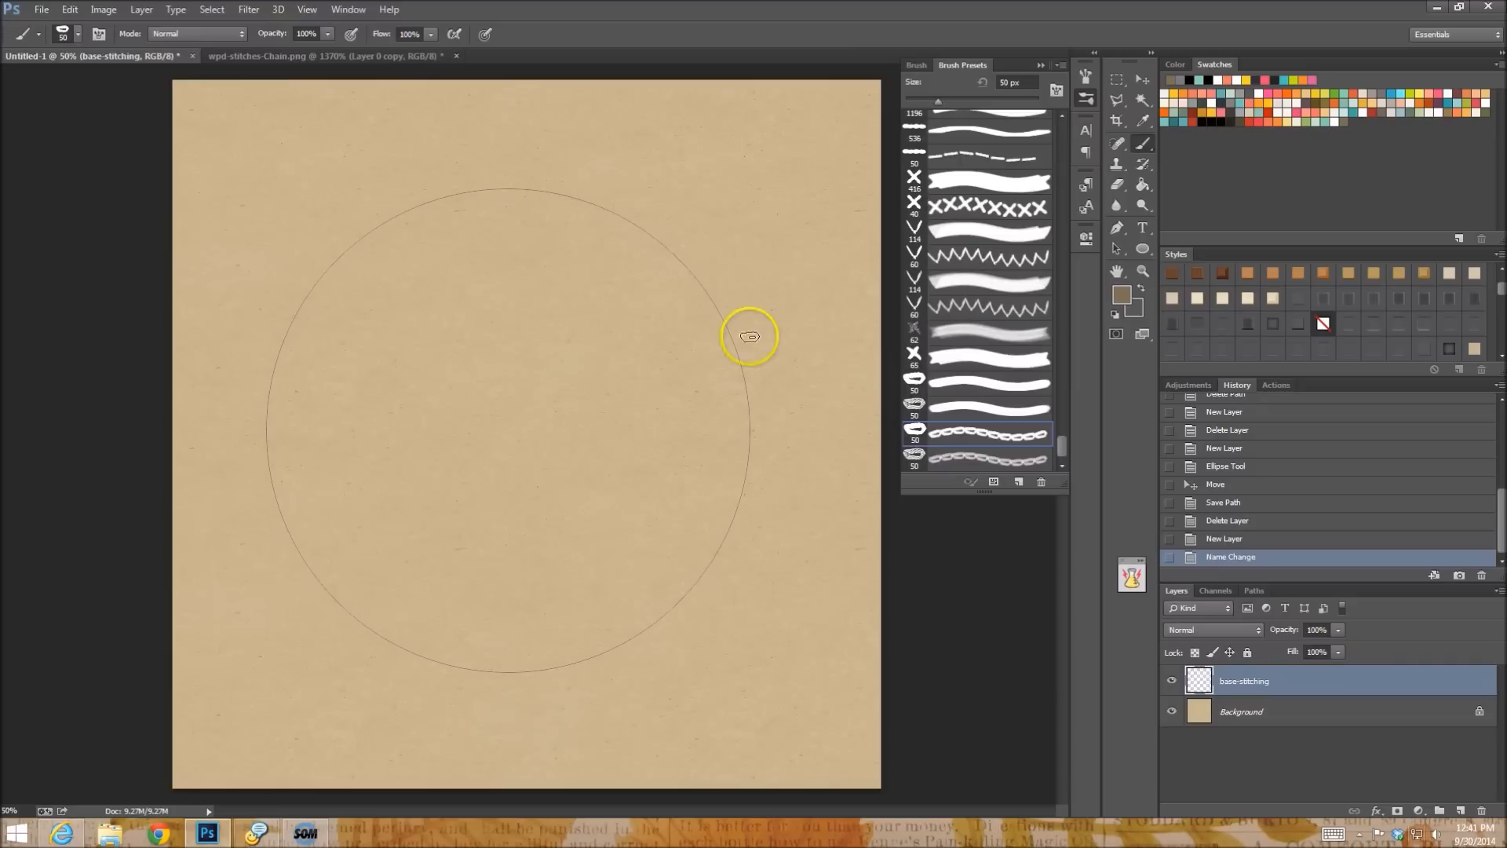
# Stroke the stitching path on the base-stitching layer using the Brush without Simulate Pressure, and deselect the path.
pyautogui.click(1263, 591)
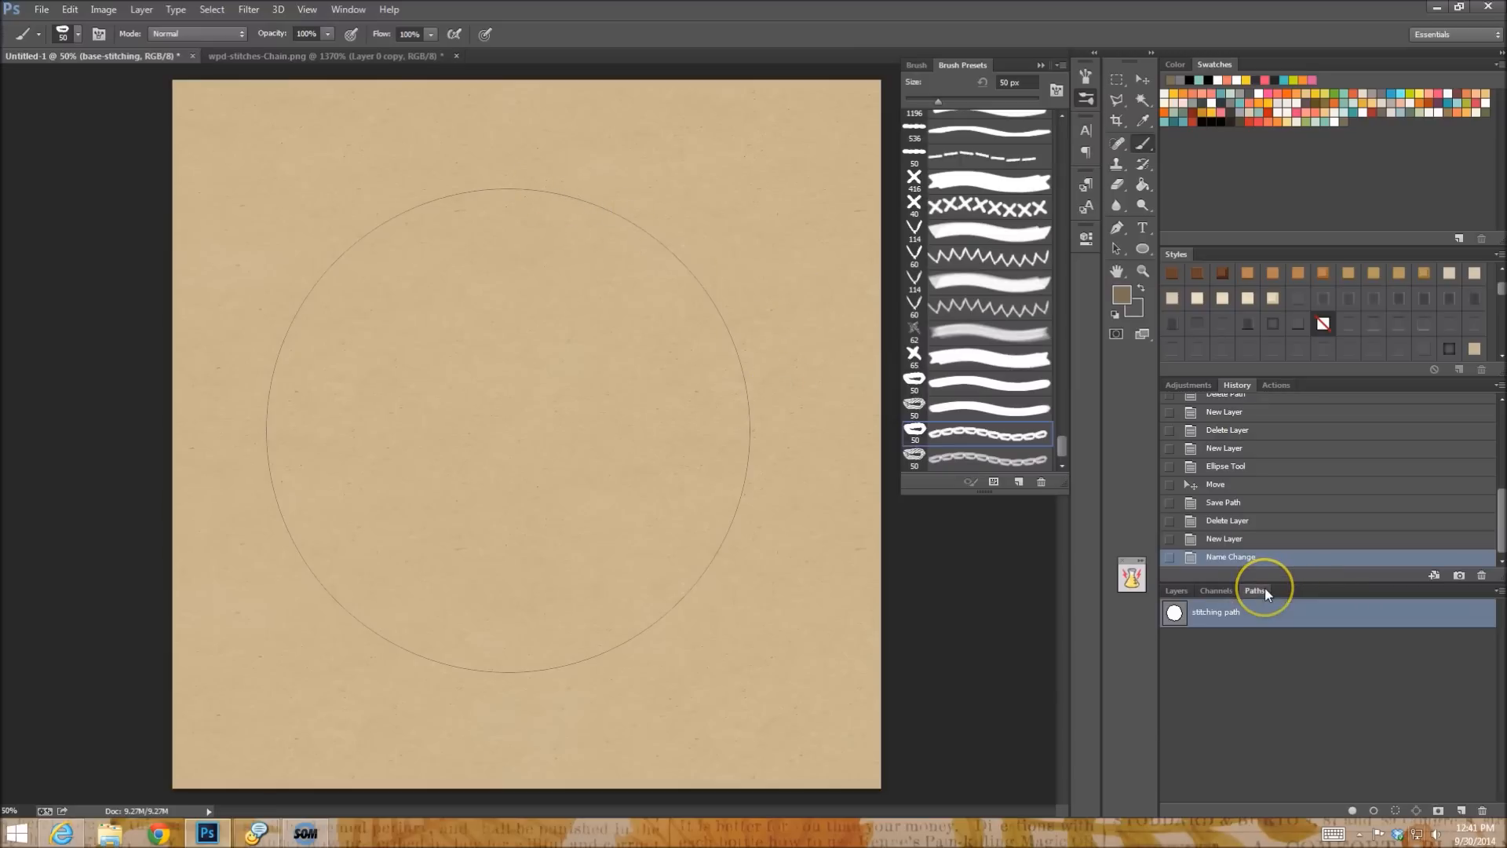
pyautogui.click(1499, 592)
pyautogui.click(1439, 706)
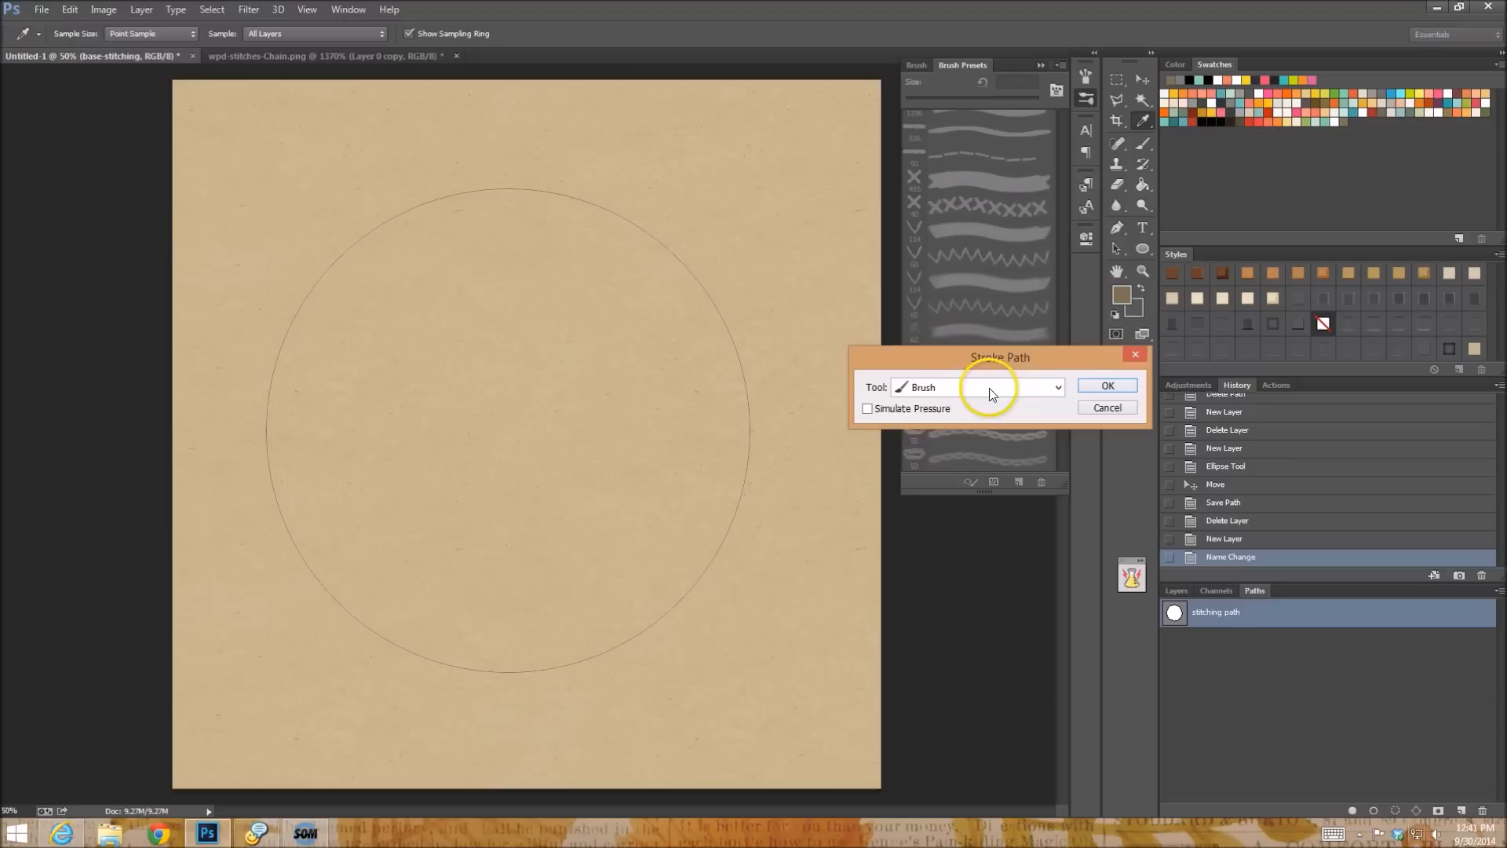
pyautogui.click(1108, 385)
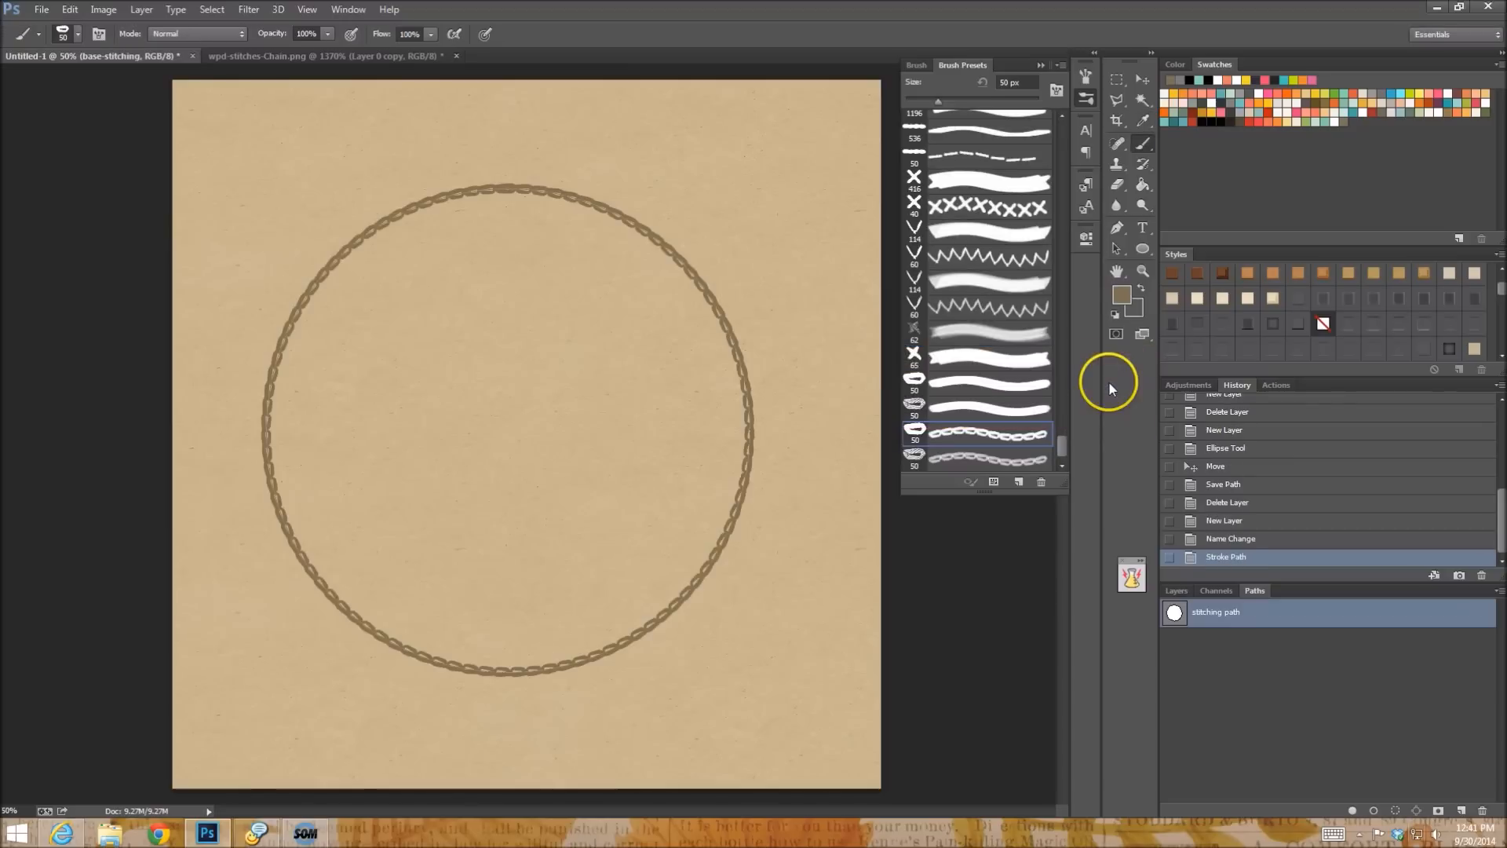
pyautogui.click(1198, 647)
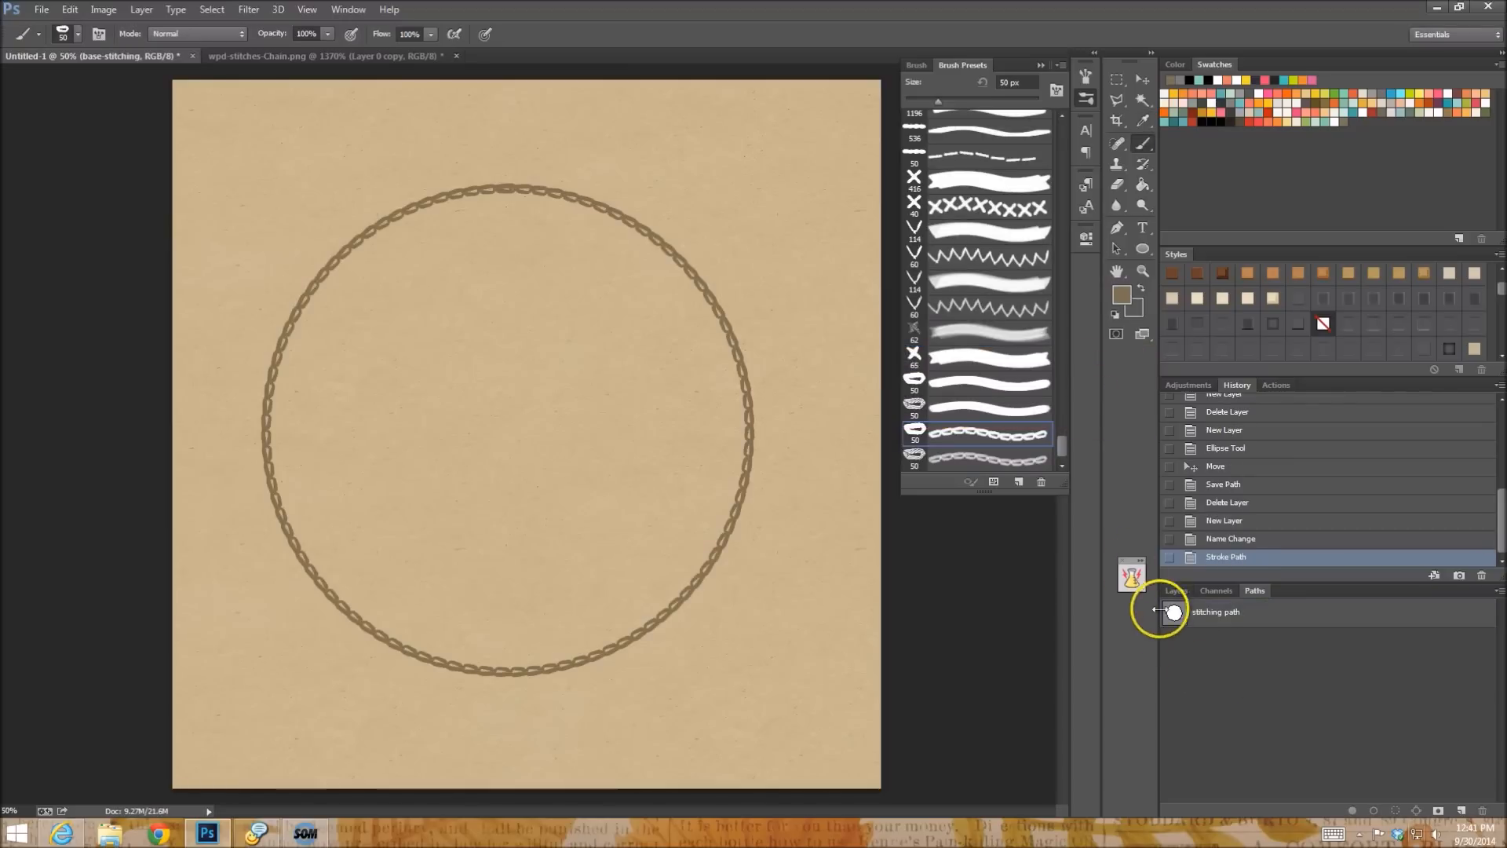
# Add a new layer named texture above base-stitching and choose the textured 50 px chain stitch brush preset.
pyautogui.click(1175, 594)
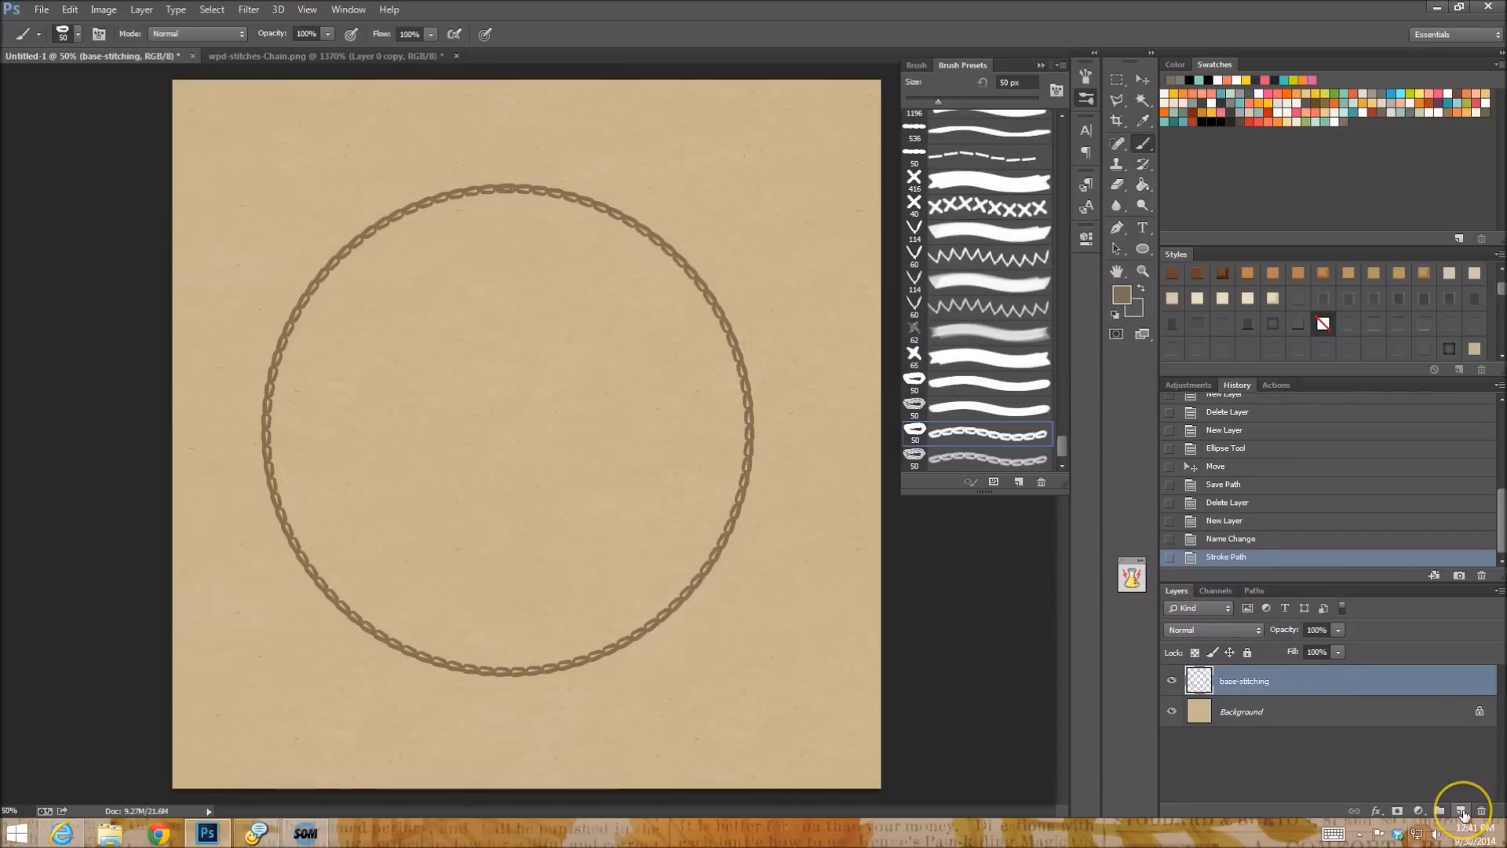
pyautogui.click(1462, 811)
pyautogui.click(981, 459)
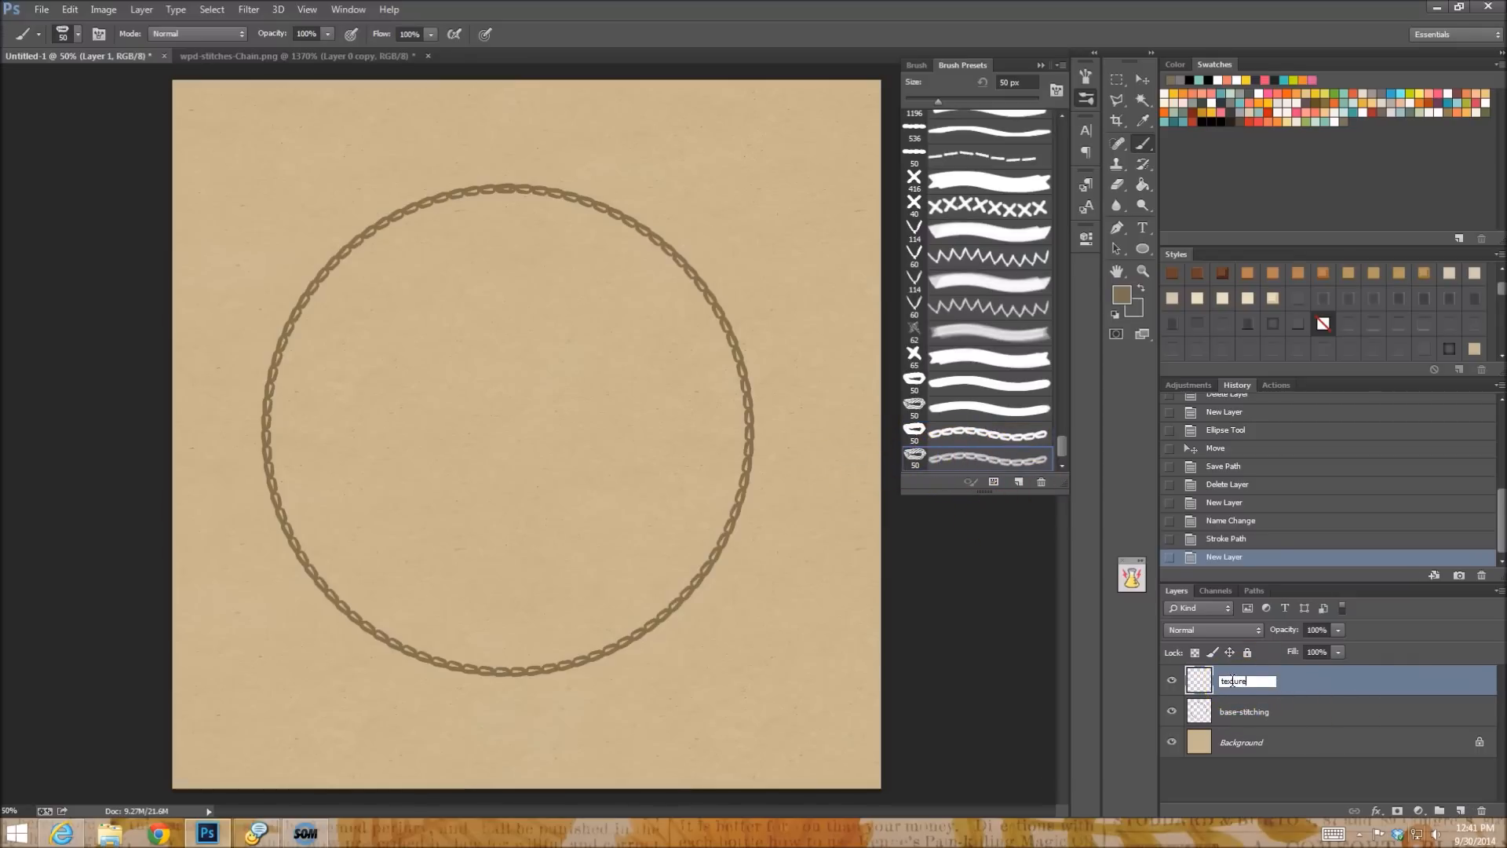
pyautogui.click(1345, 681)
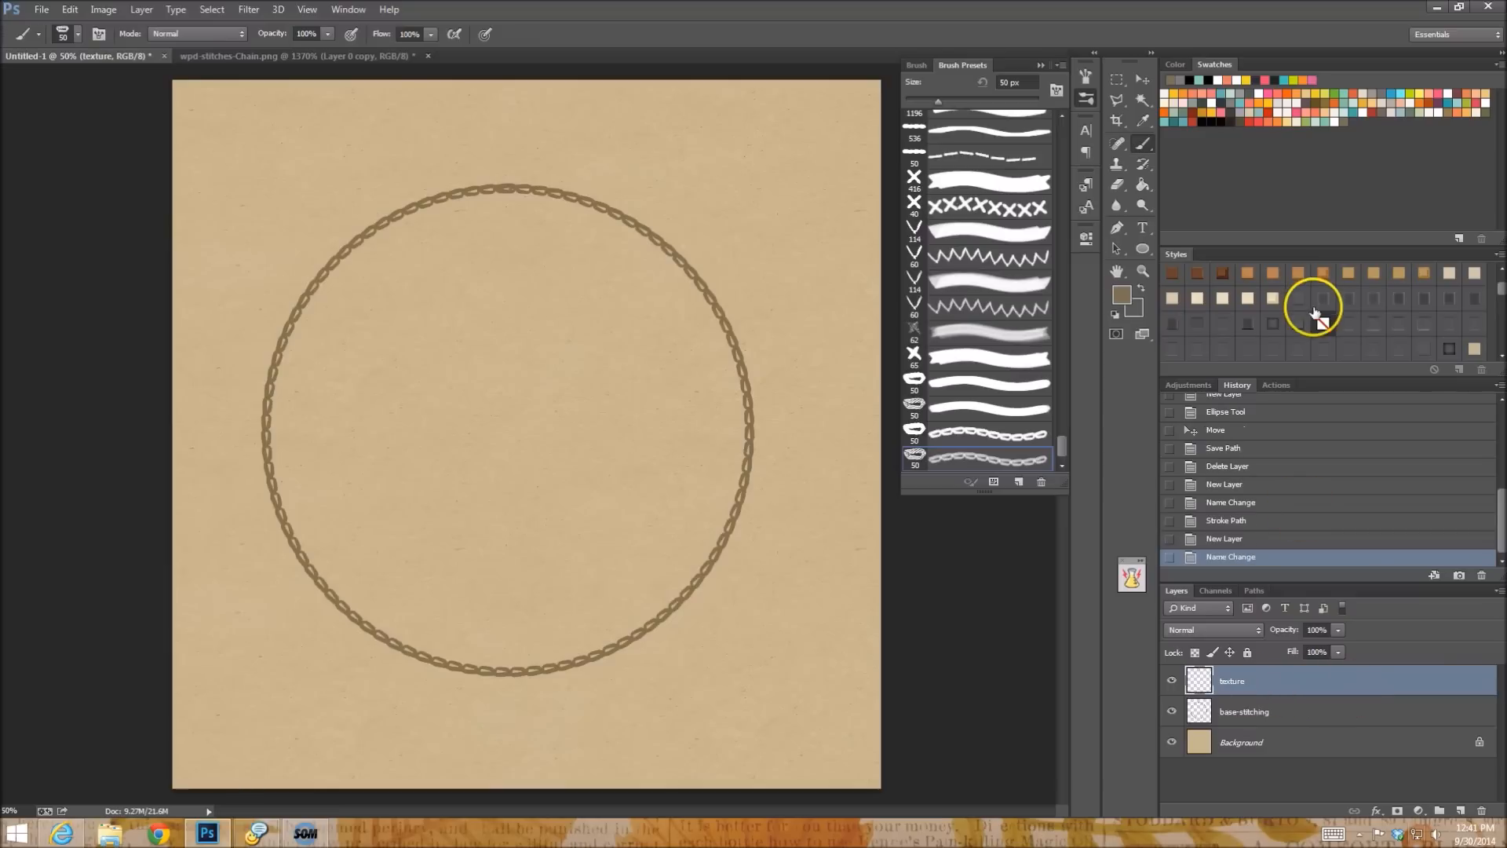
# Set the foreground colour to black, hex 000000.
pyautogui.click(1121, 297)
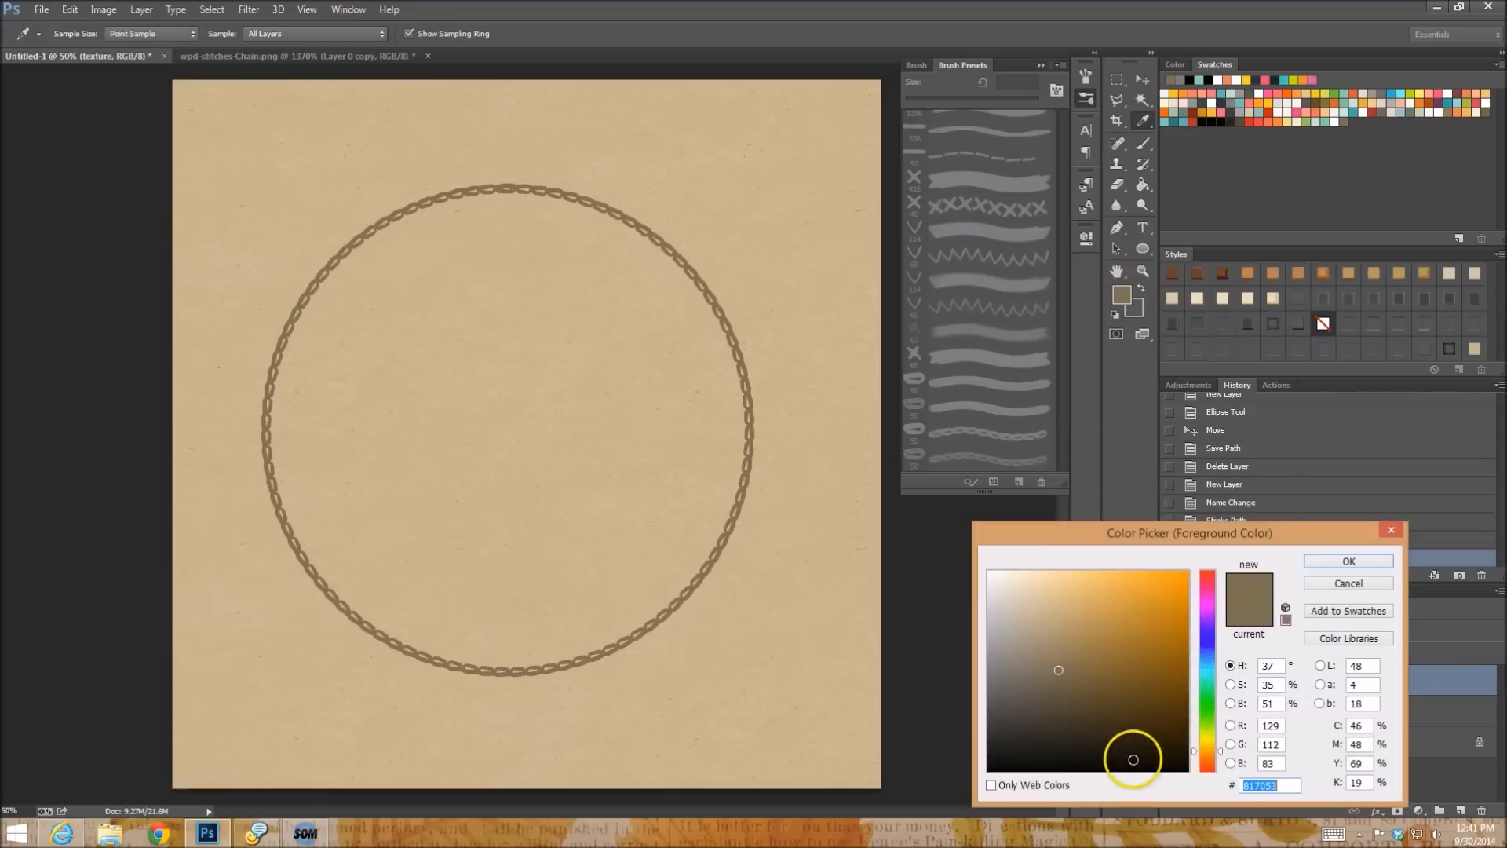
pyautogui.write('747474')
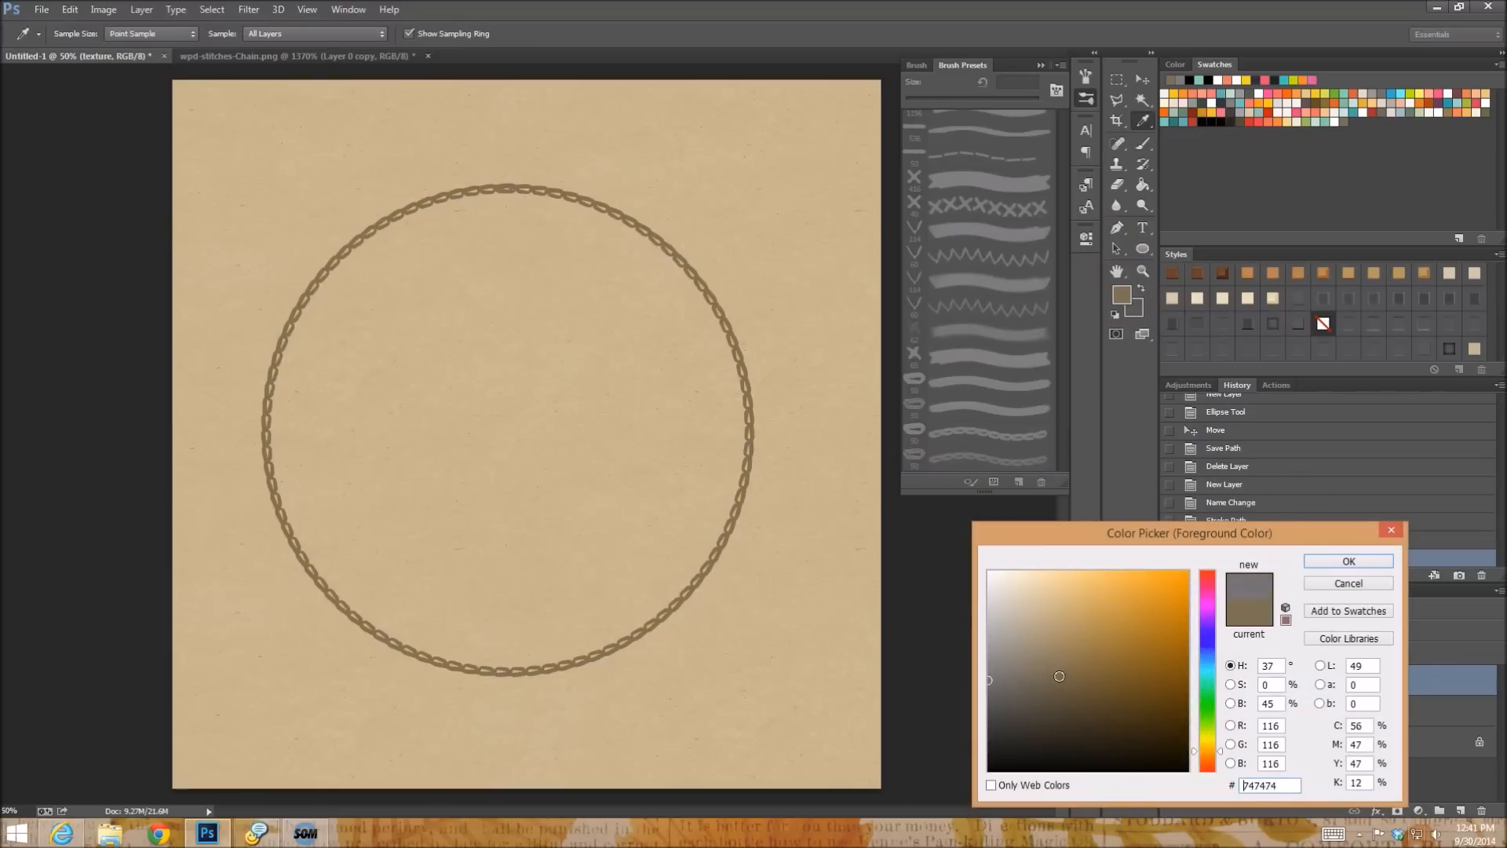
pyautogui.write('000000')
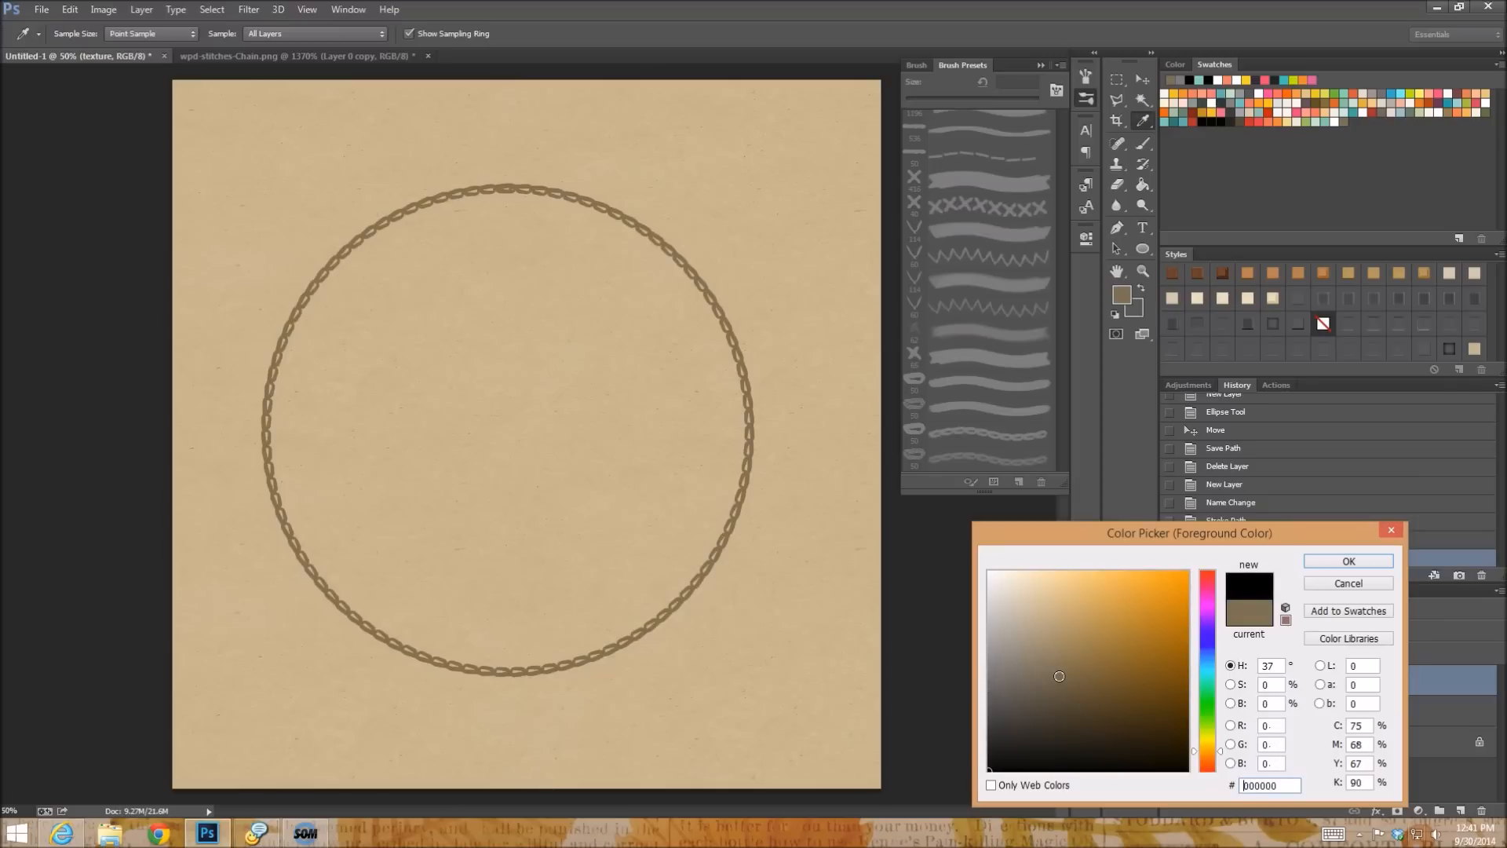
pyautogui.click(1346, 562)
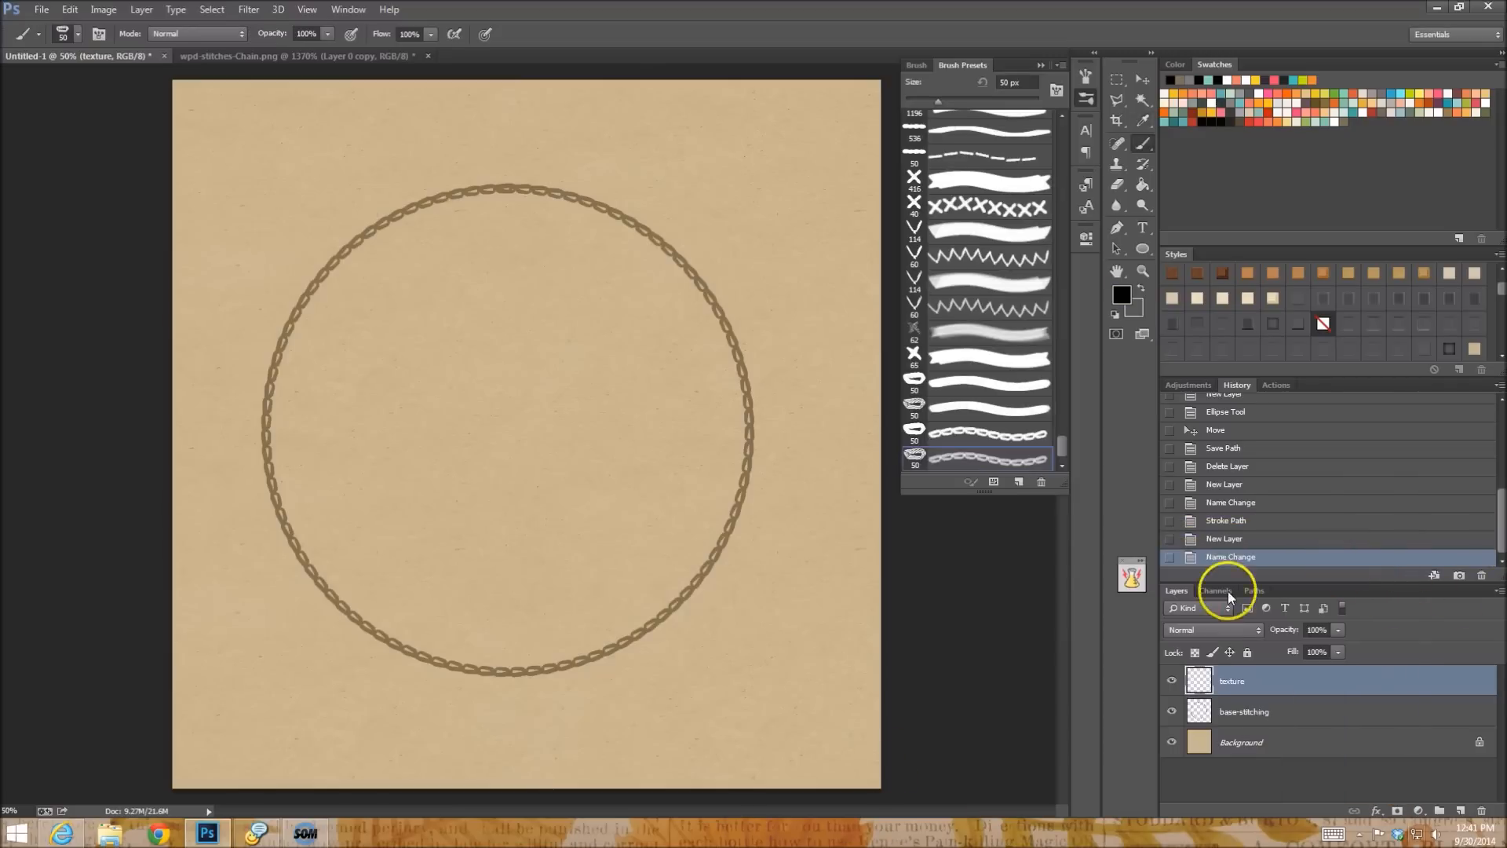
# Select the saved stitching path and stroke it on the texture layer using the textured chain brush.
pyautogui.click(1252, 590)
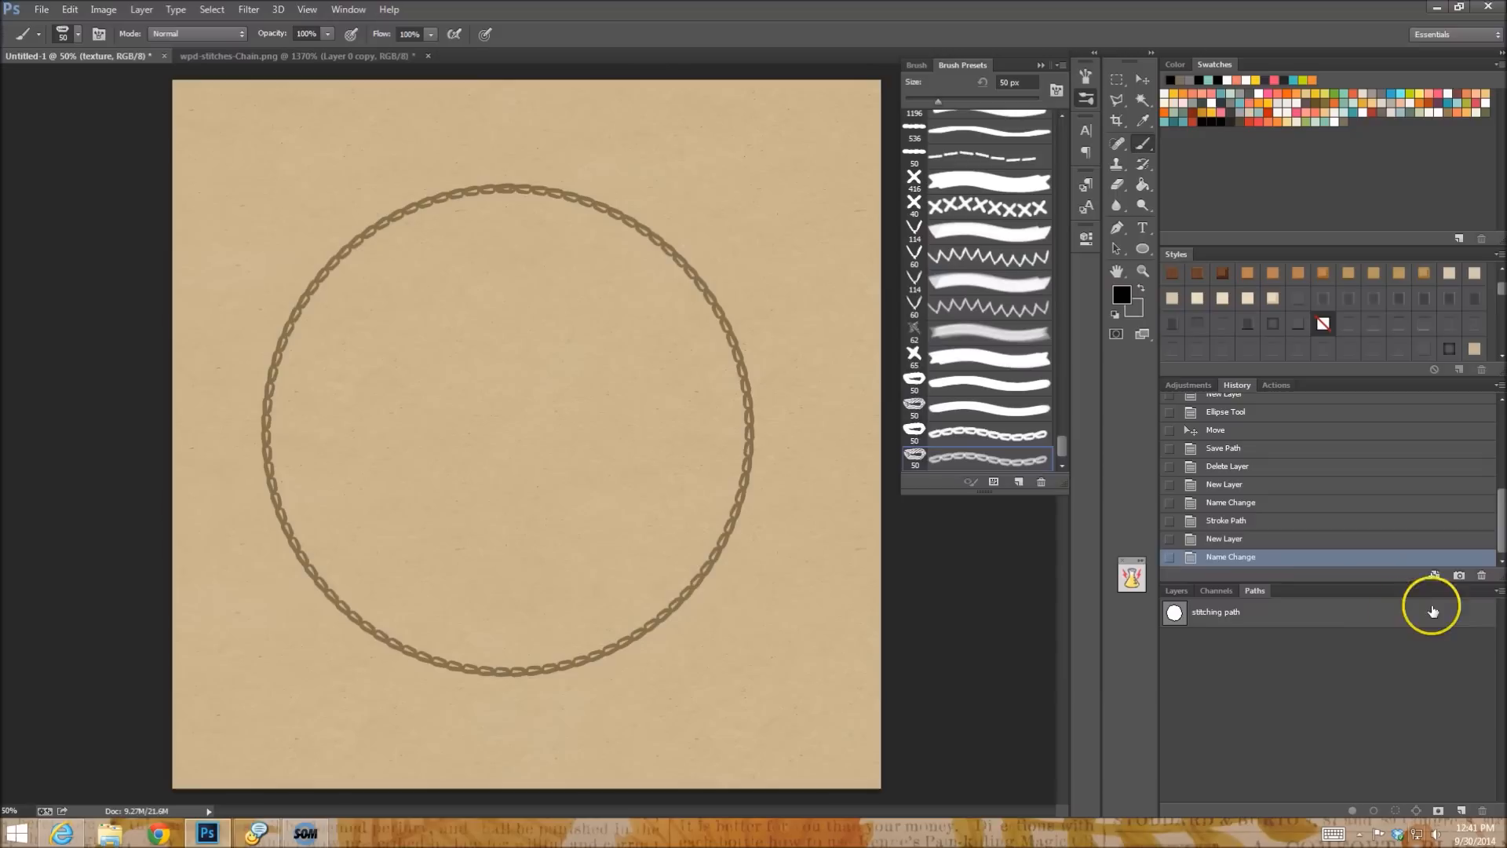
pyautogui.click(1332, 625)
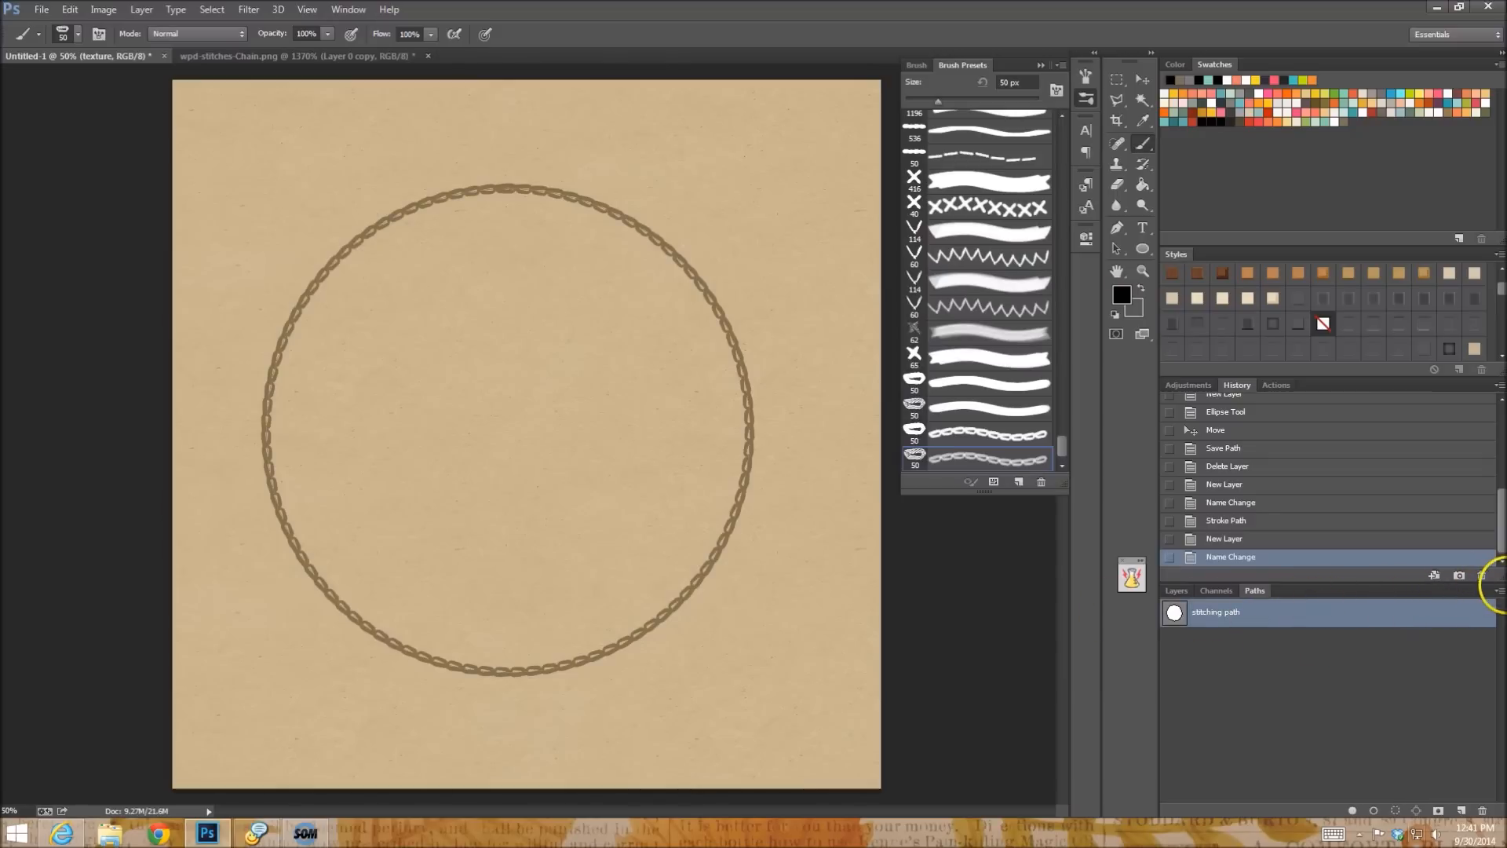
pyautogui.click(1497, 600)
pyautogui.click(1447, 700)
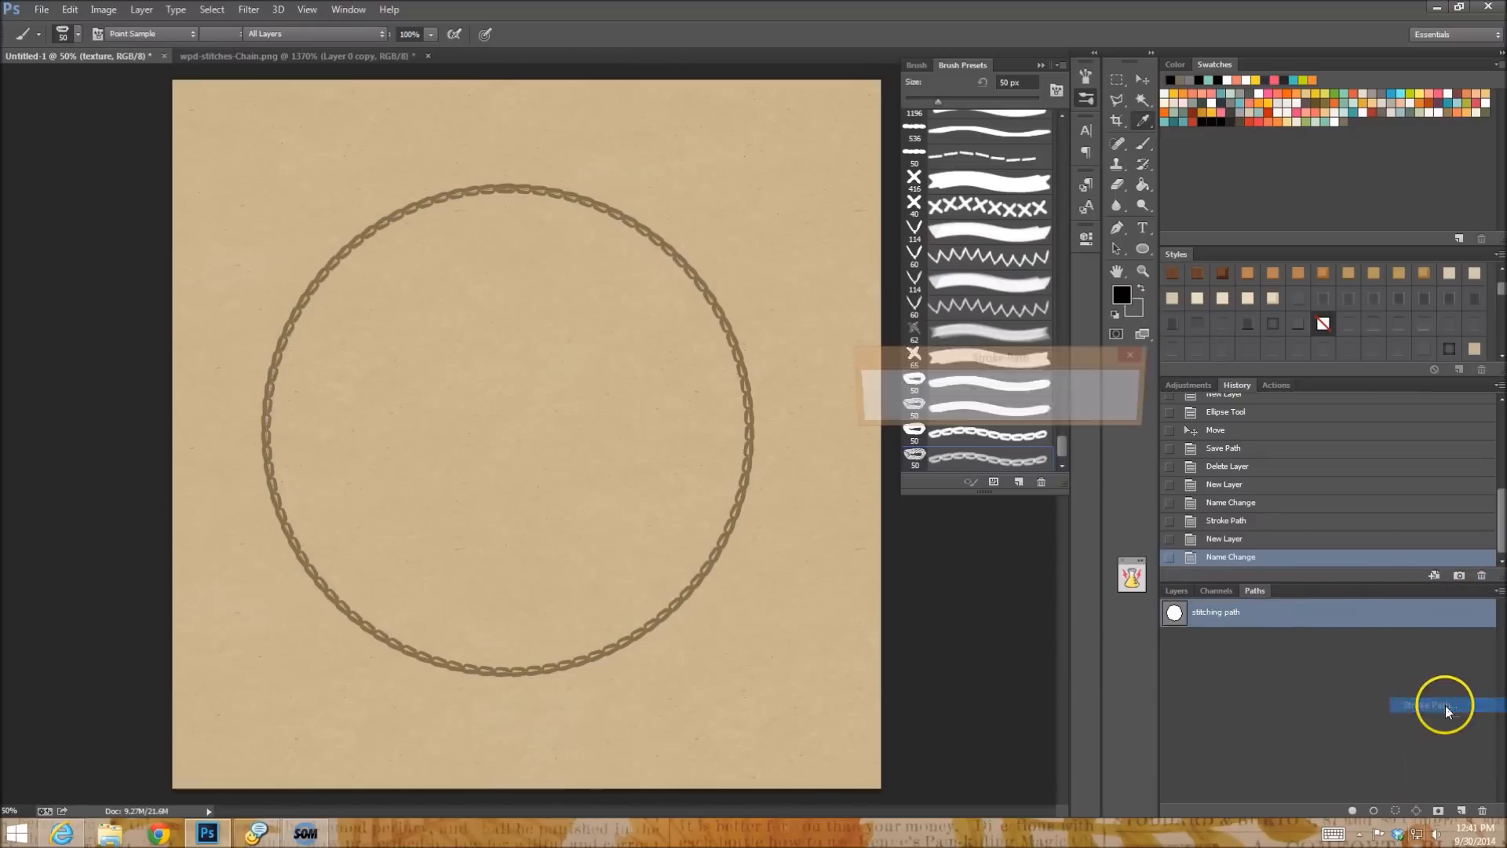
pyautogui.click(1108, 385)
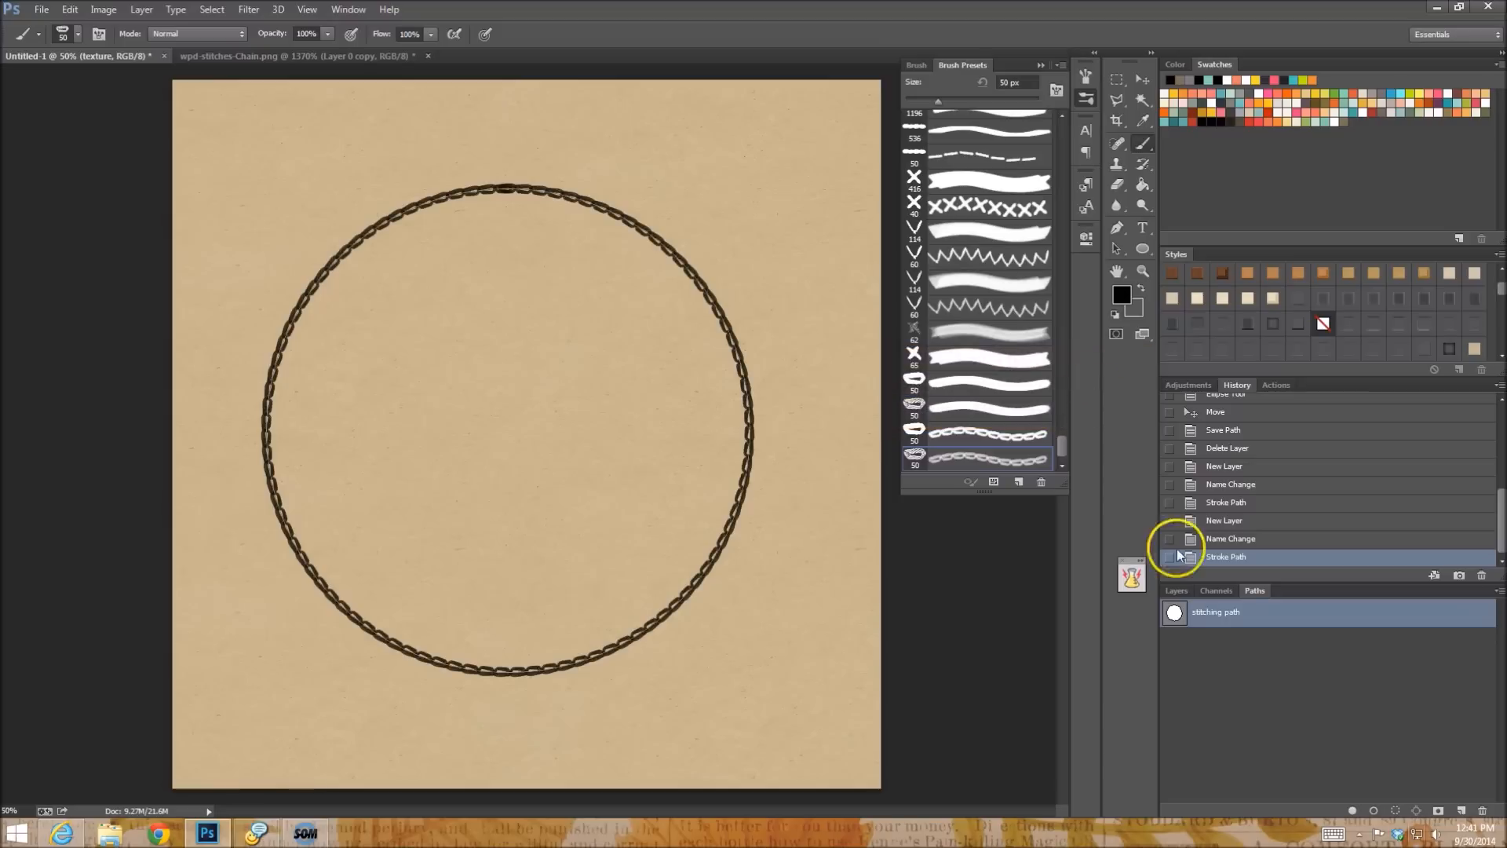
pyautogui.click(1176, 590)
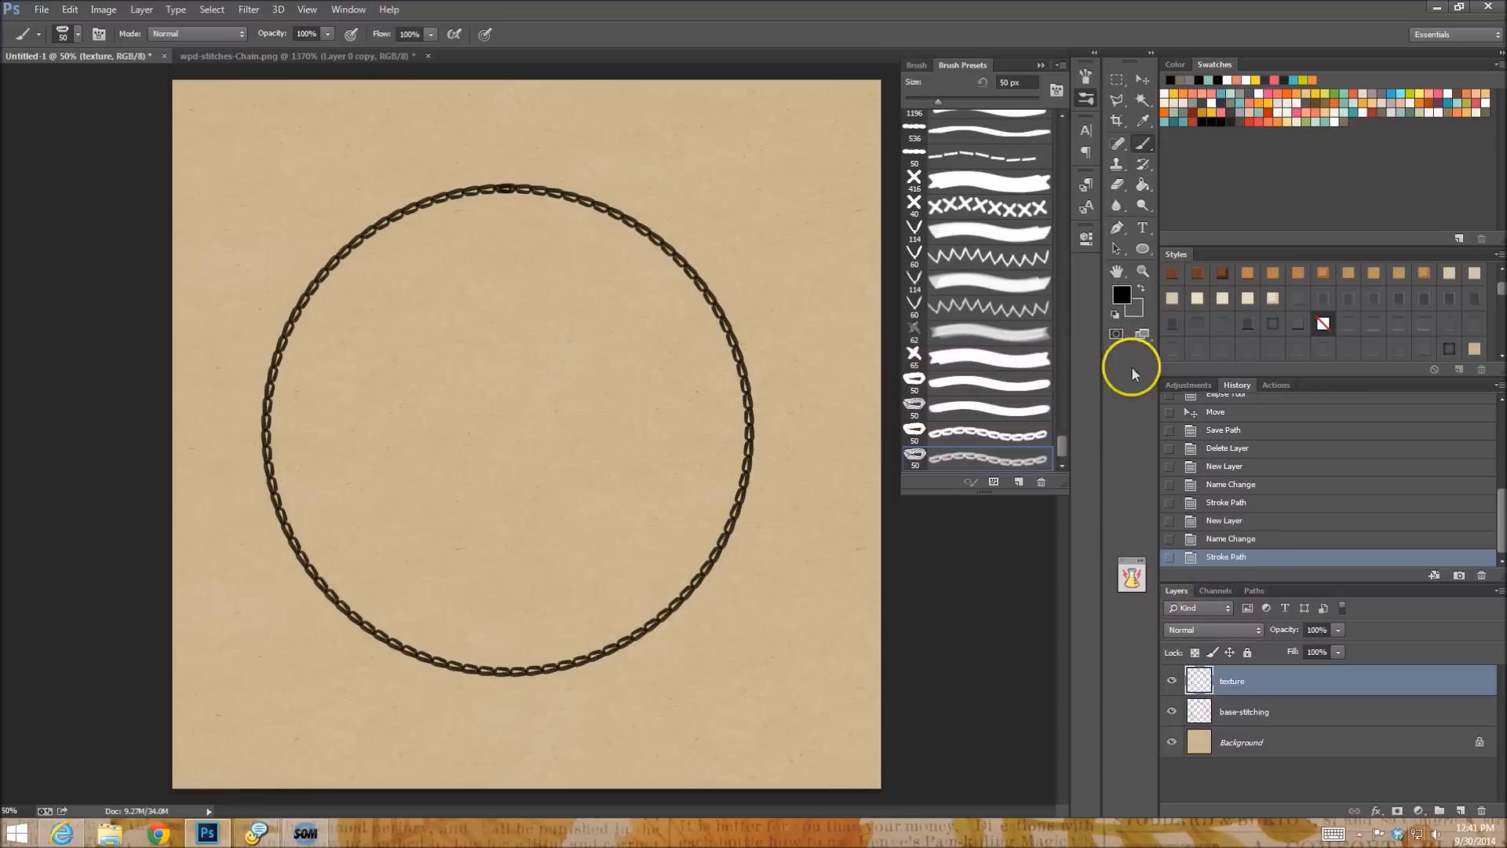
# Examine the chain links up close, hiding and showing the texture and base-stitching layers in turn to compare them.
pyautogui.click(1143, 271)
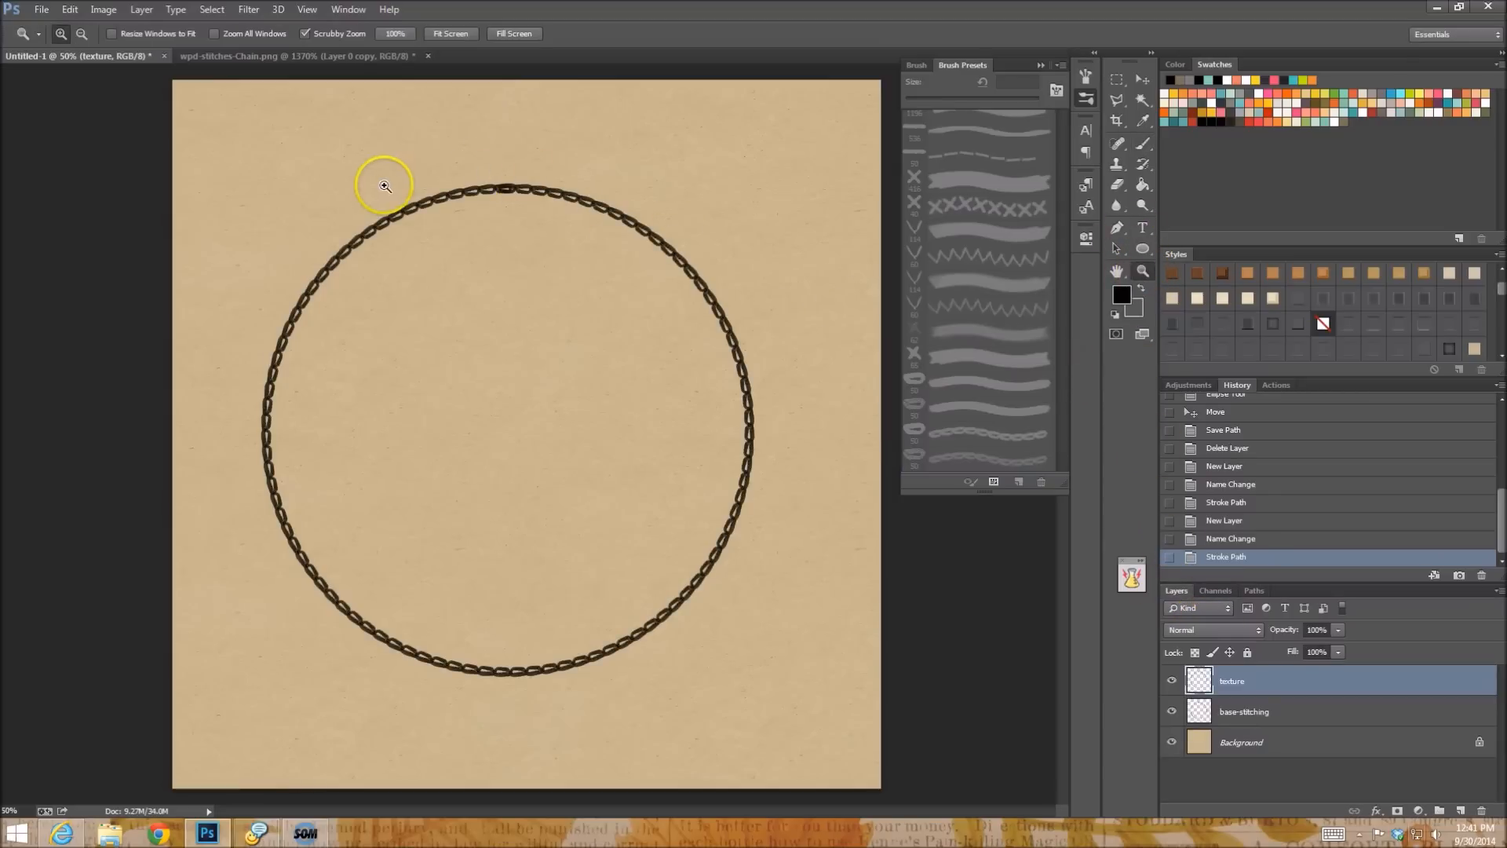
pyautogui.moveTo(415, 156); pyautogui.dragTo(415, 156)
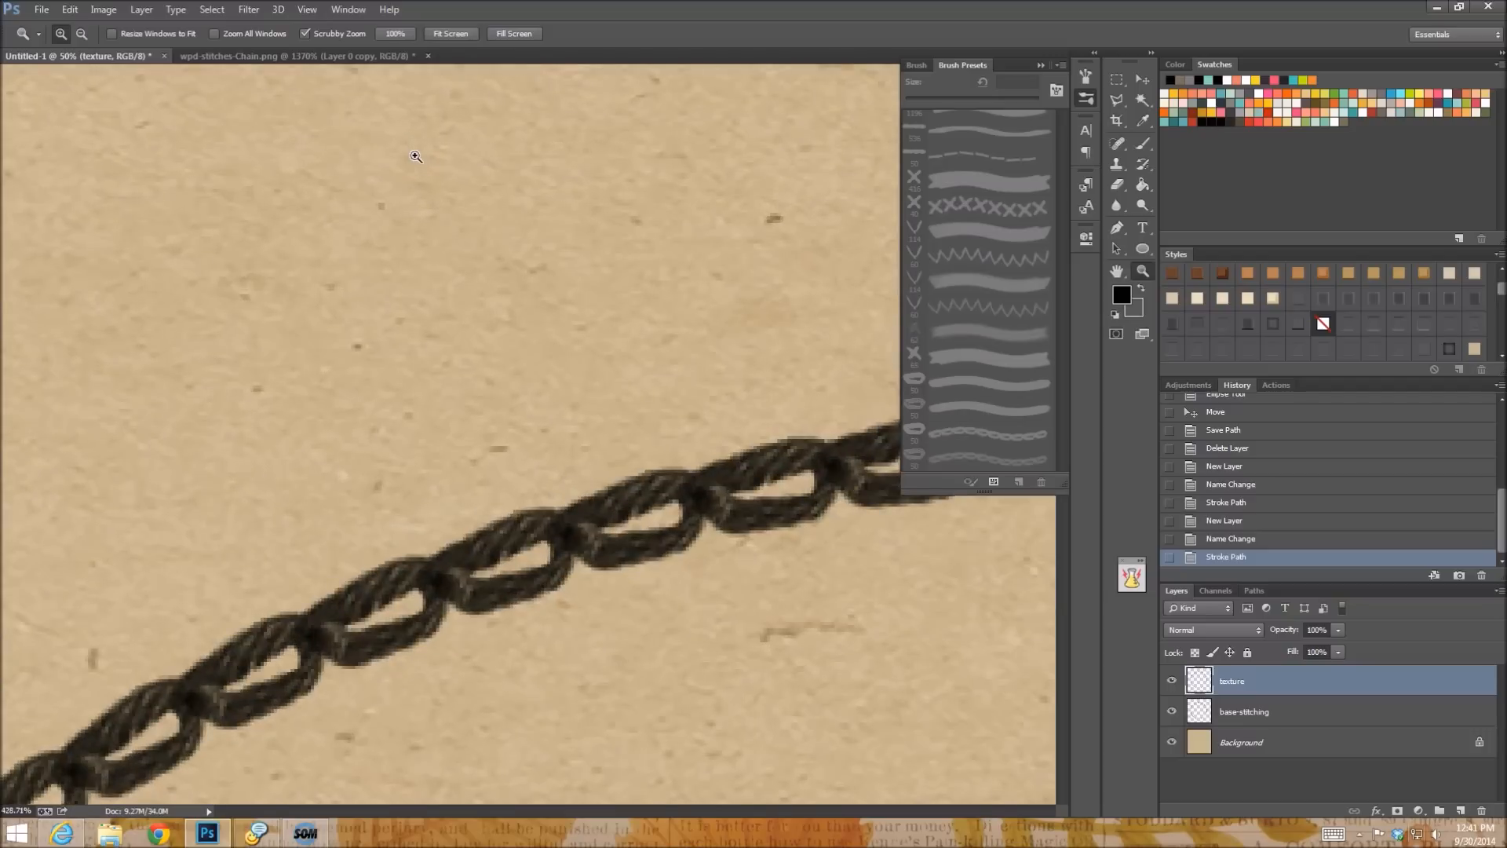
pyautogui.scroll(-2, 690, 572)
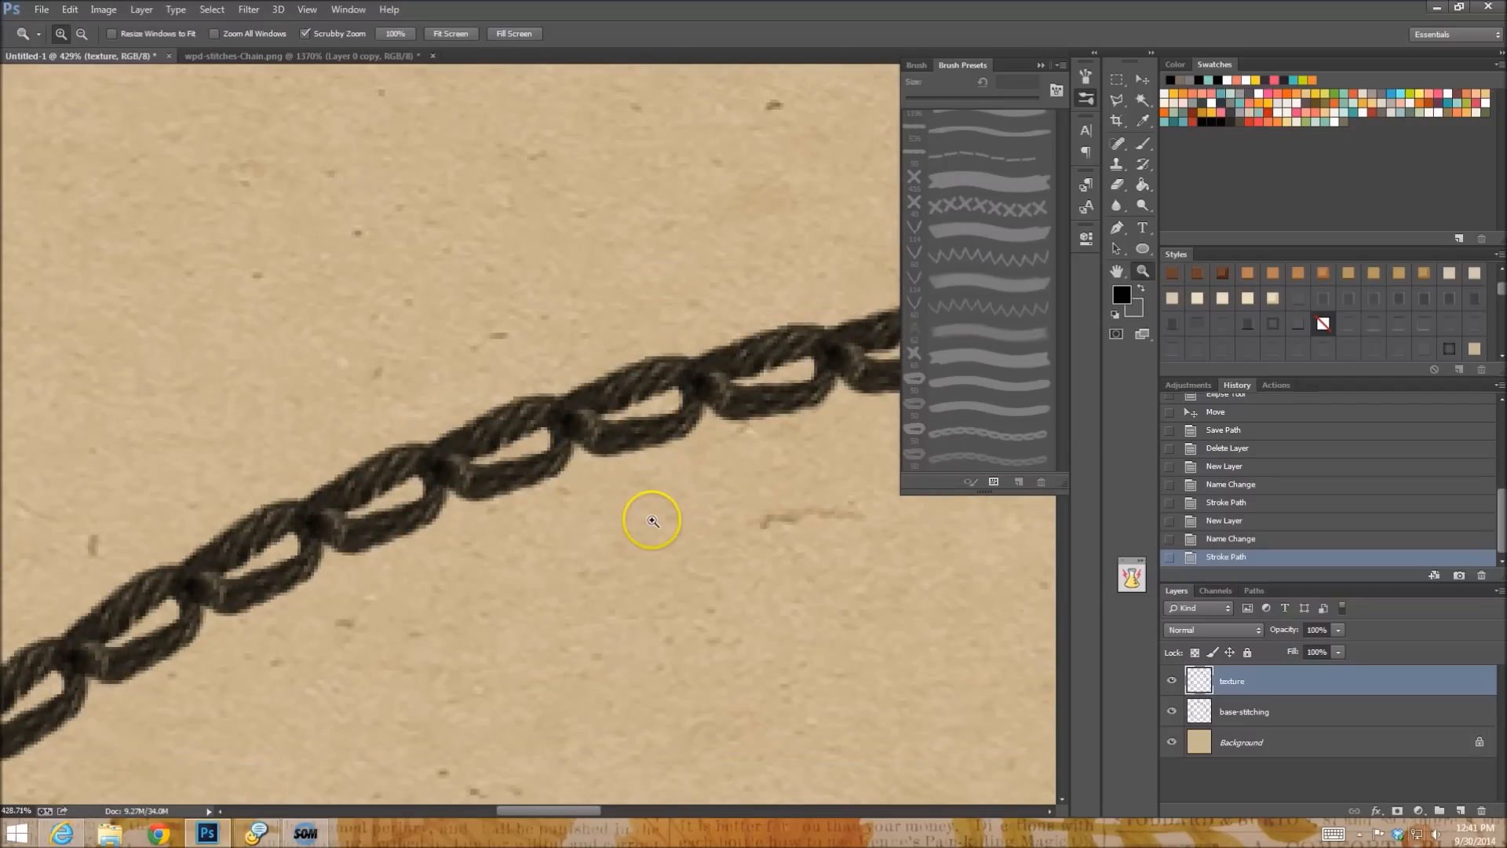
pyautogui.click(474, 377)
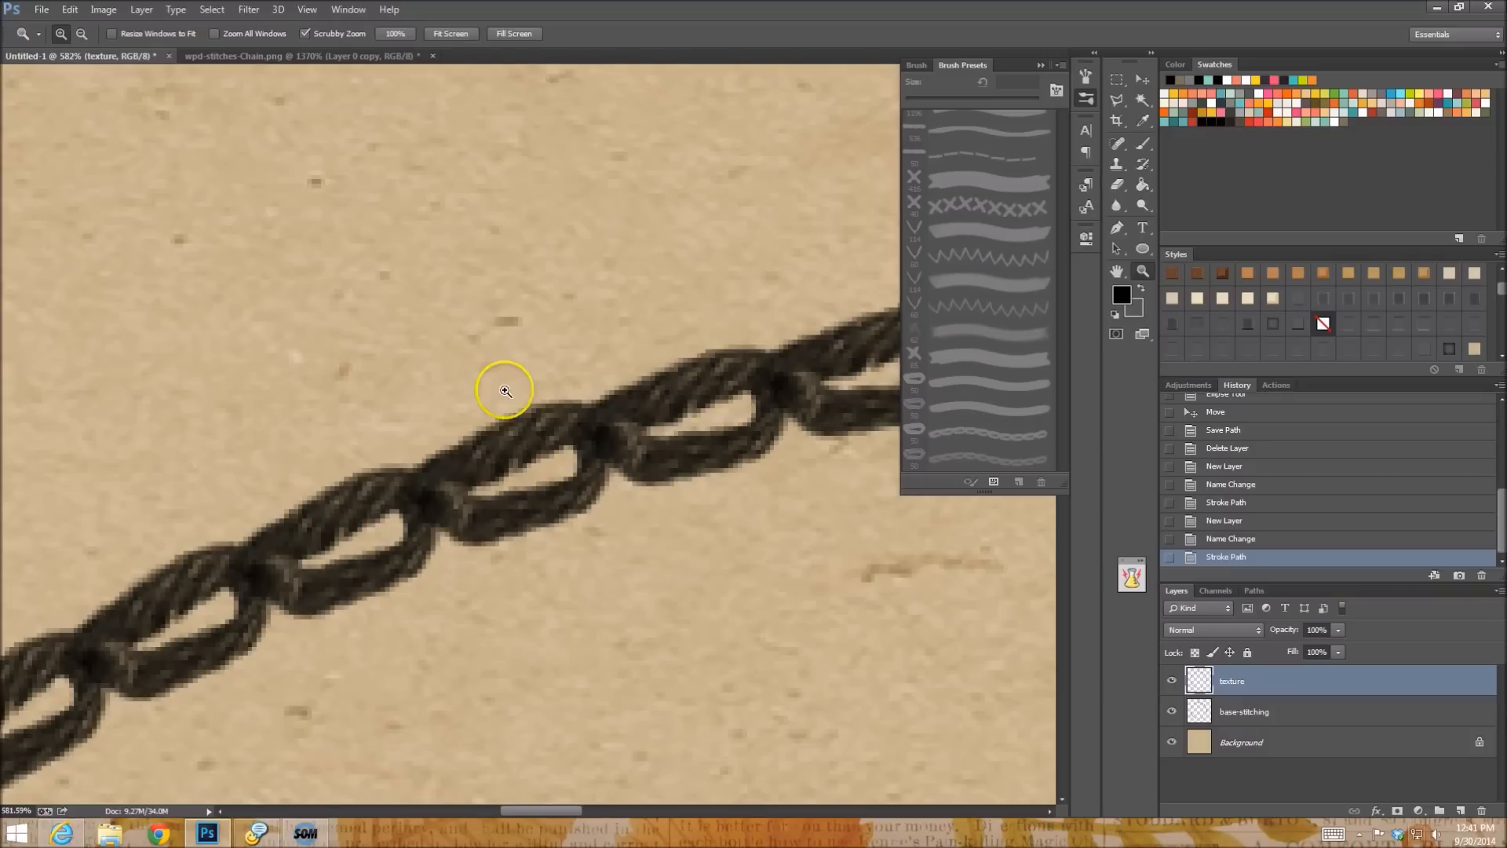
pyautogui.click(1172, 681)
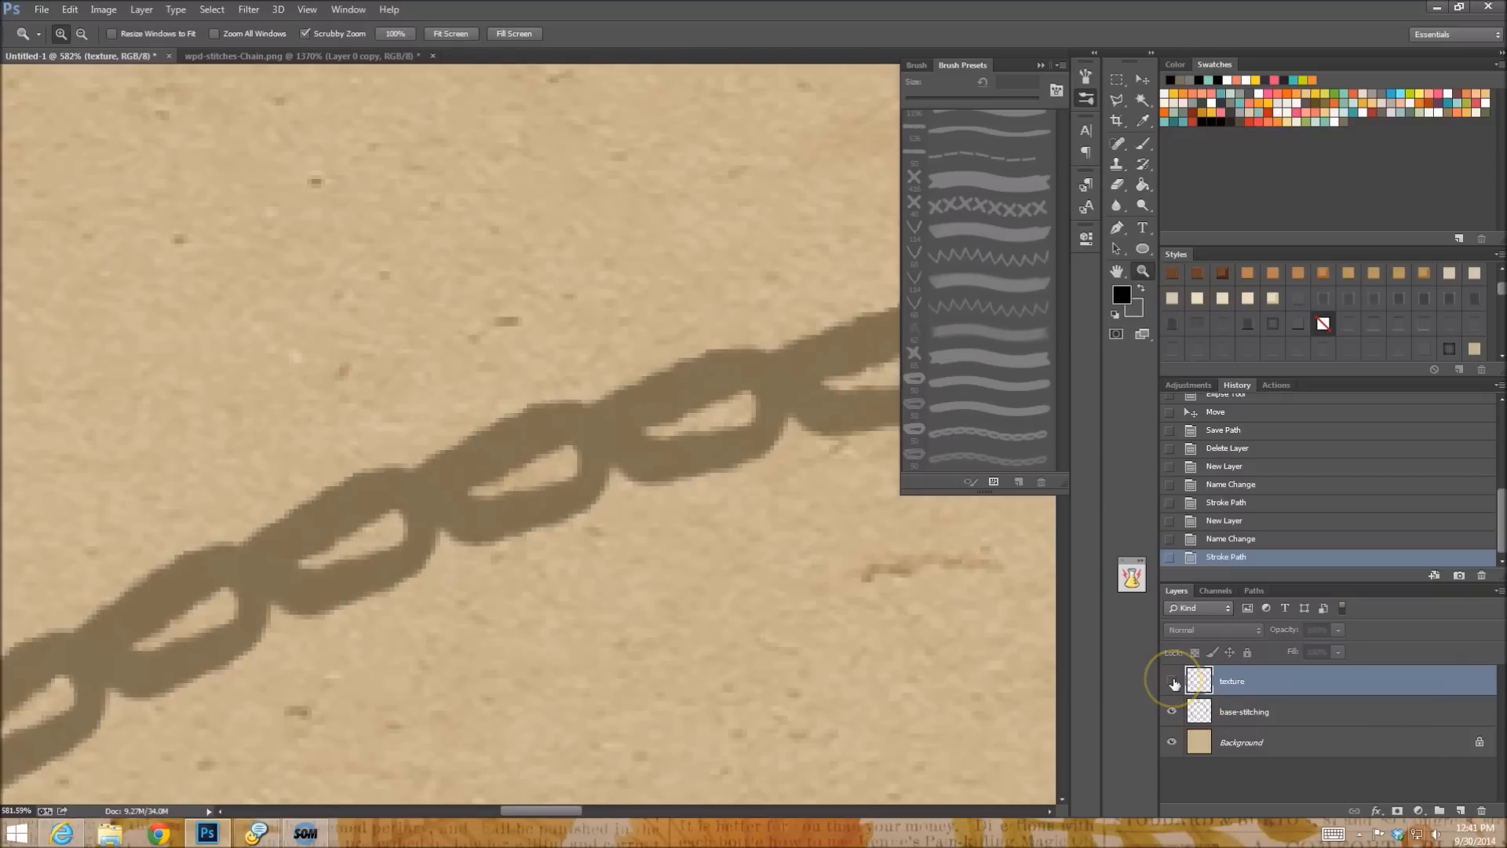
pyautogui.click(1172, 711)
pyautogui.click(1172, 682)
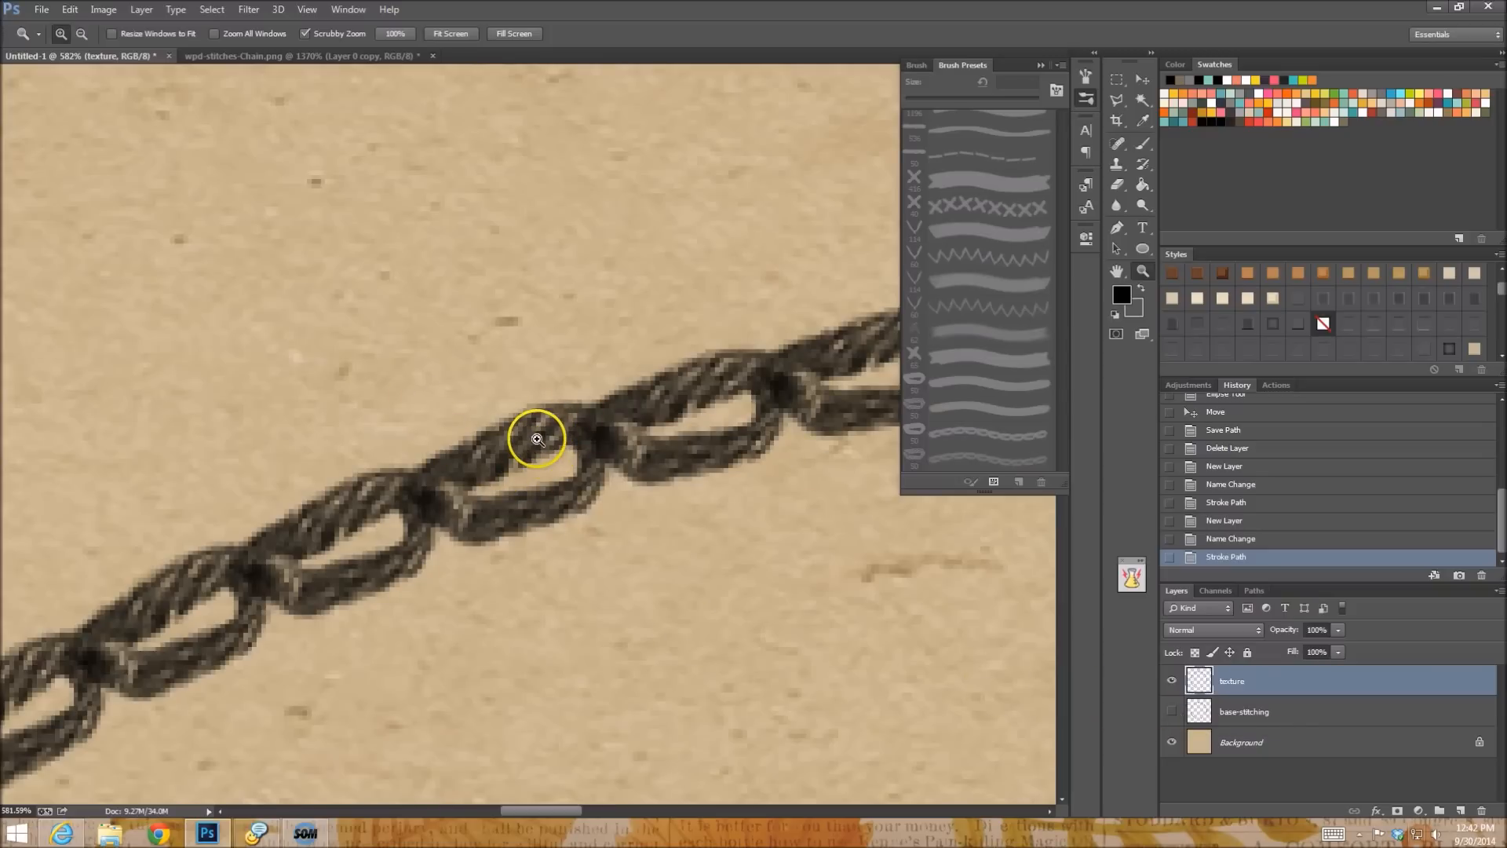
pyautogui.click(1172, 712)
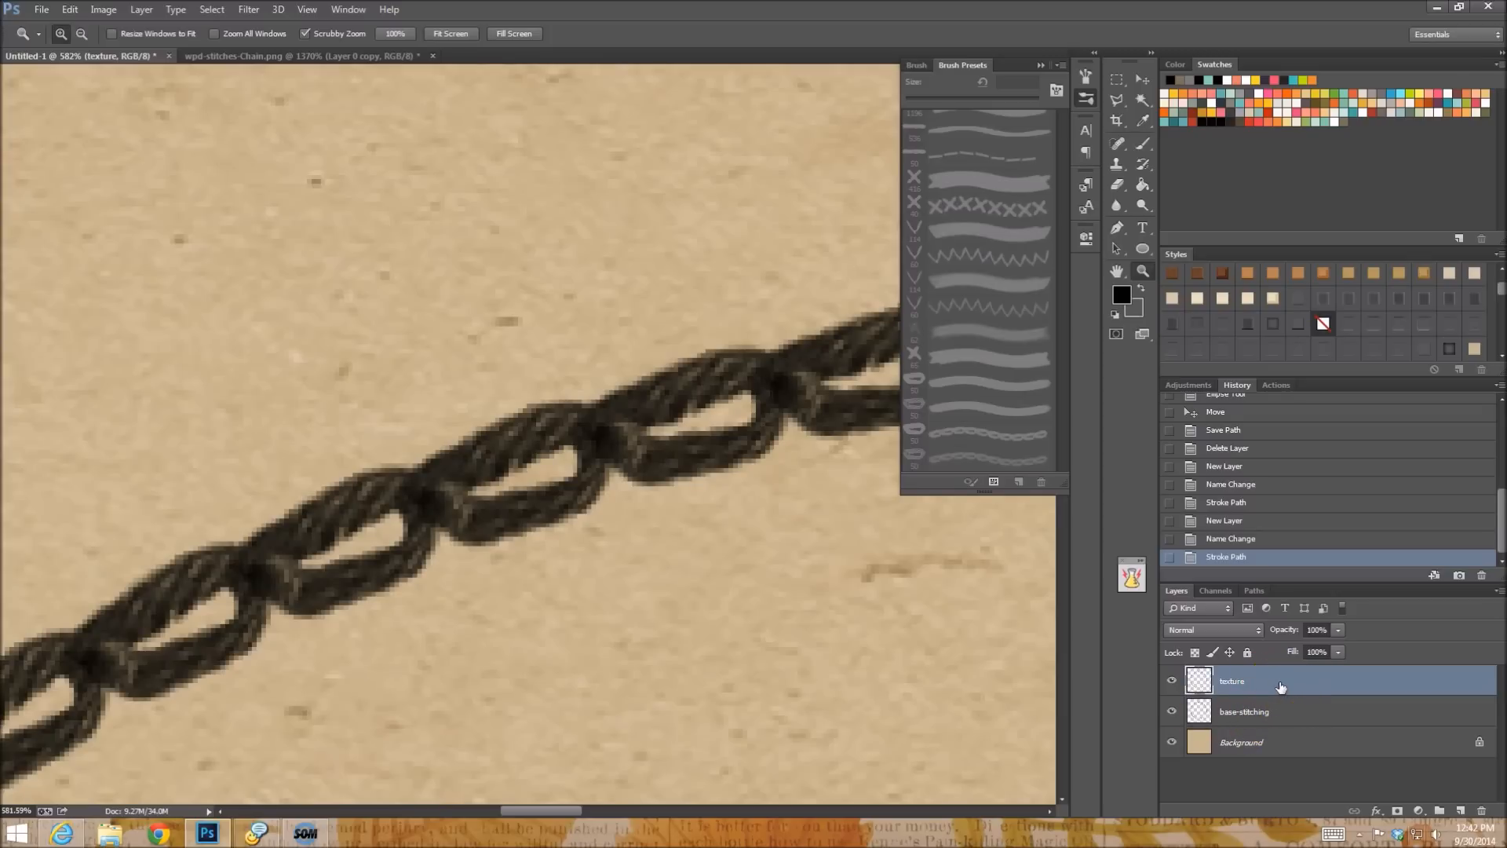
# Clip the texture layer to base-stitching and try blend modes from Soft Light through Vivid Light to Linear Light.
pyautogui.hotkey('ctrl', 'alt', 'g')
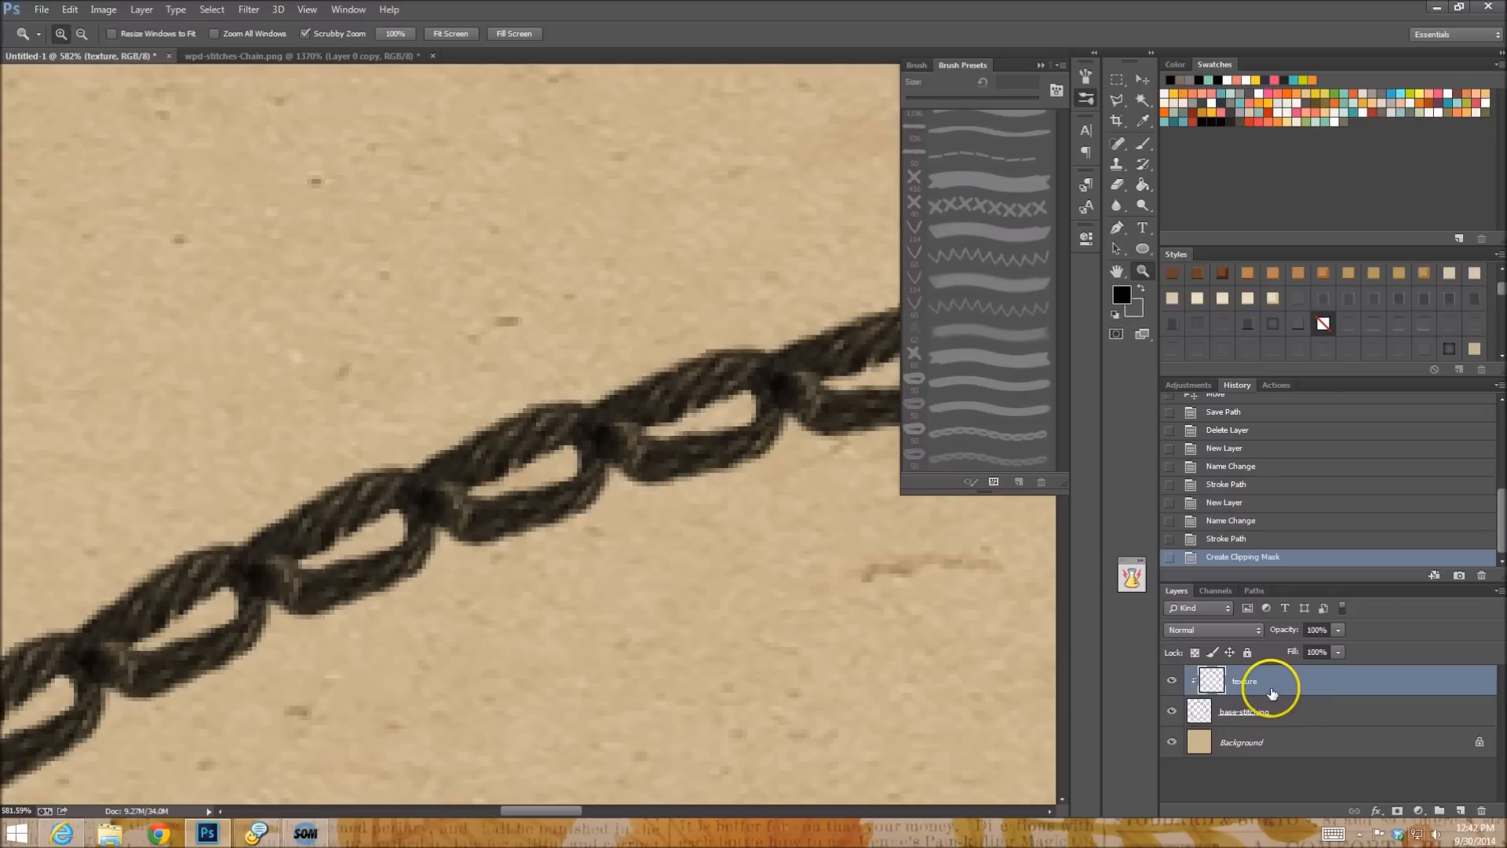
pyautogui.click(1213, 628)
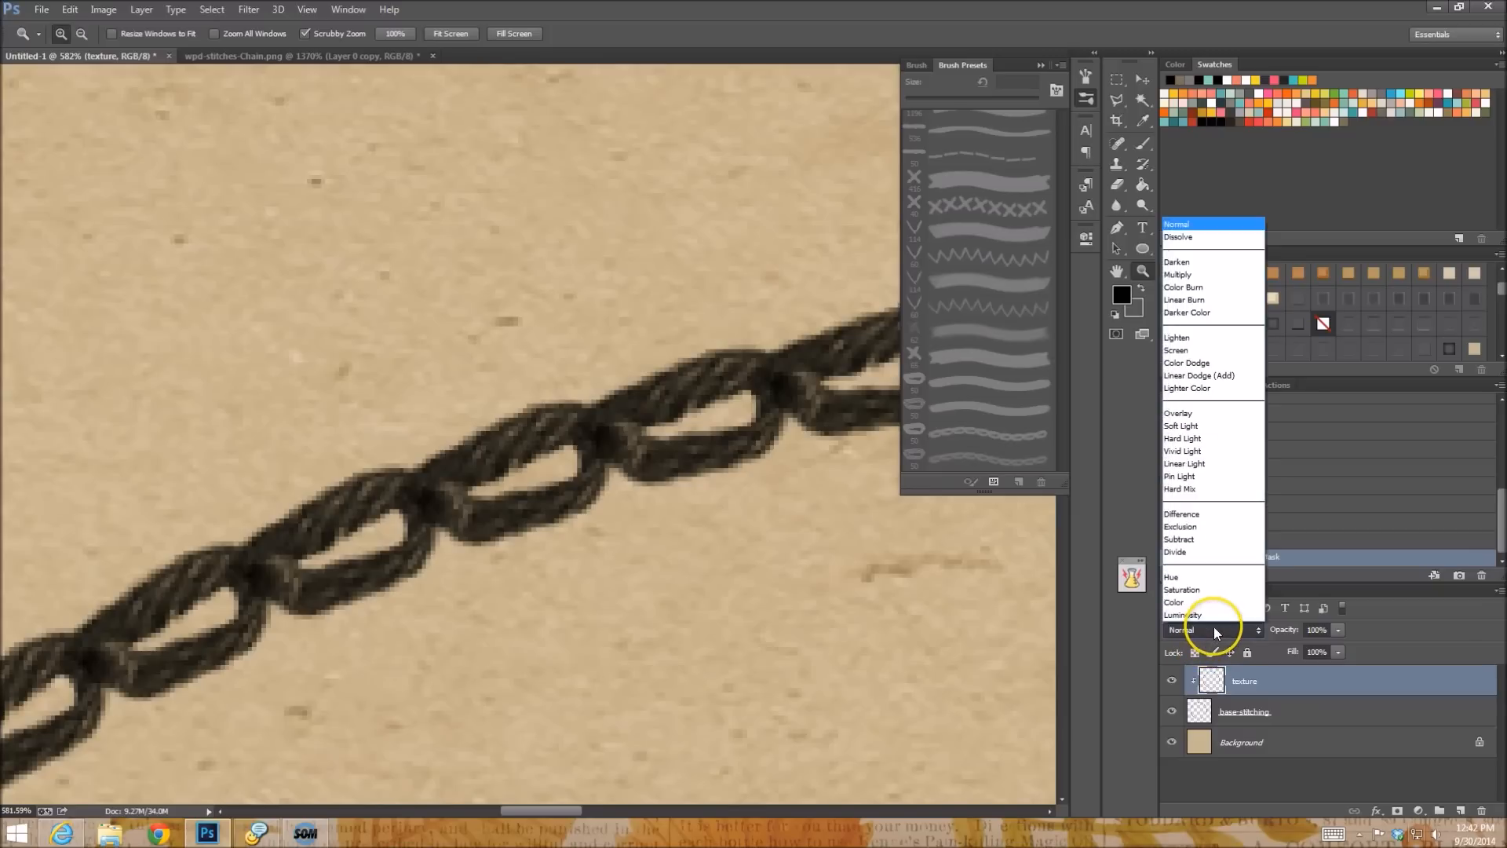
pyautogui.click(1219, 426)
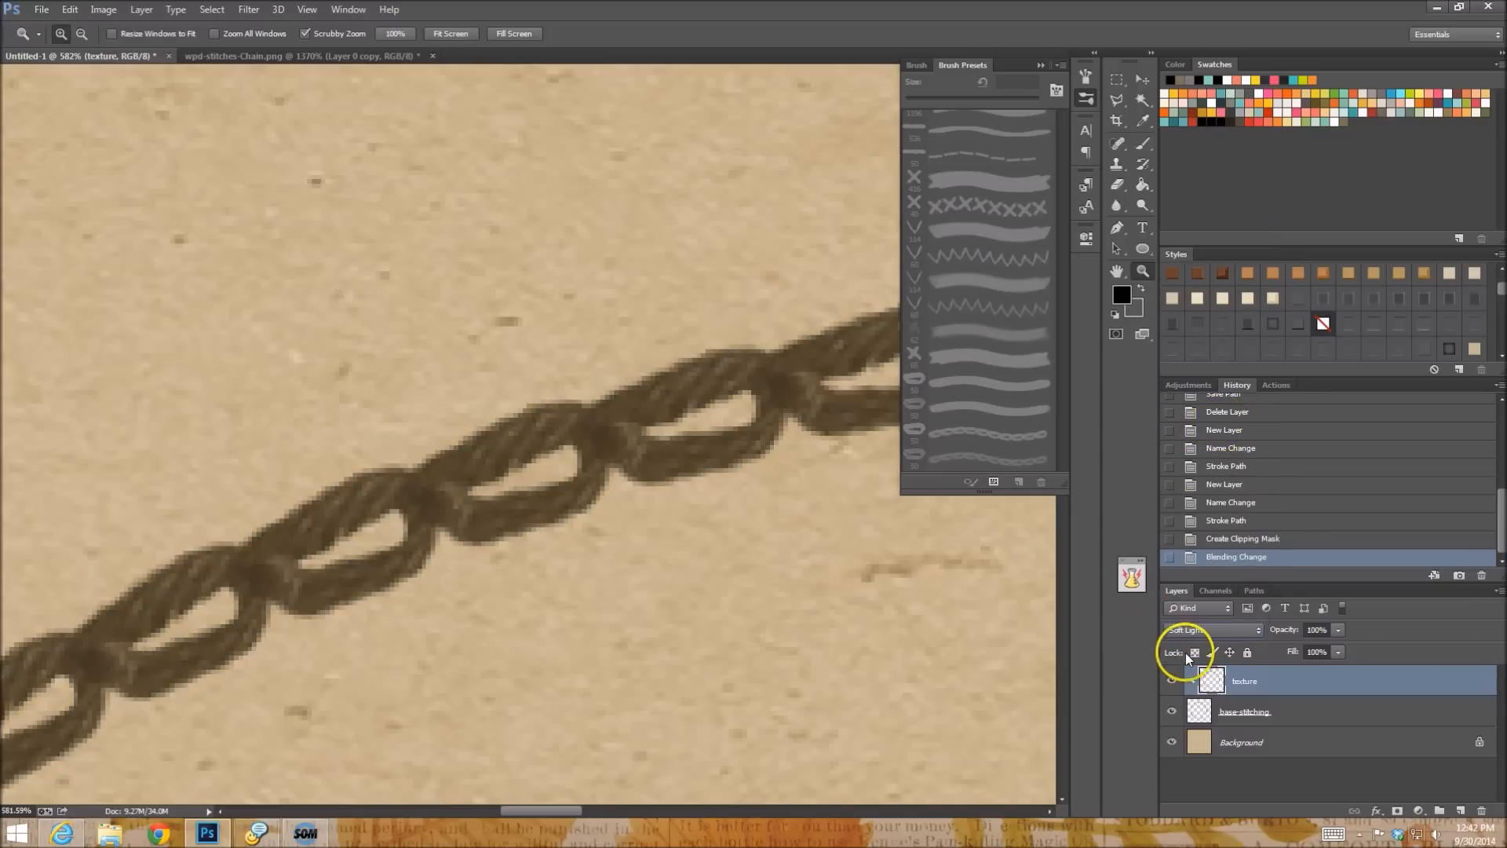
pyautogui.scroll(-2, 1226, 630)
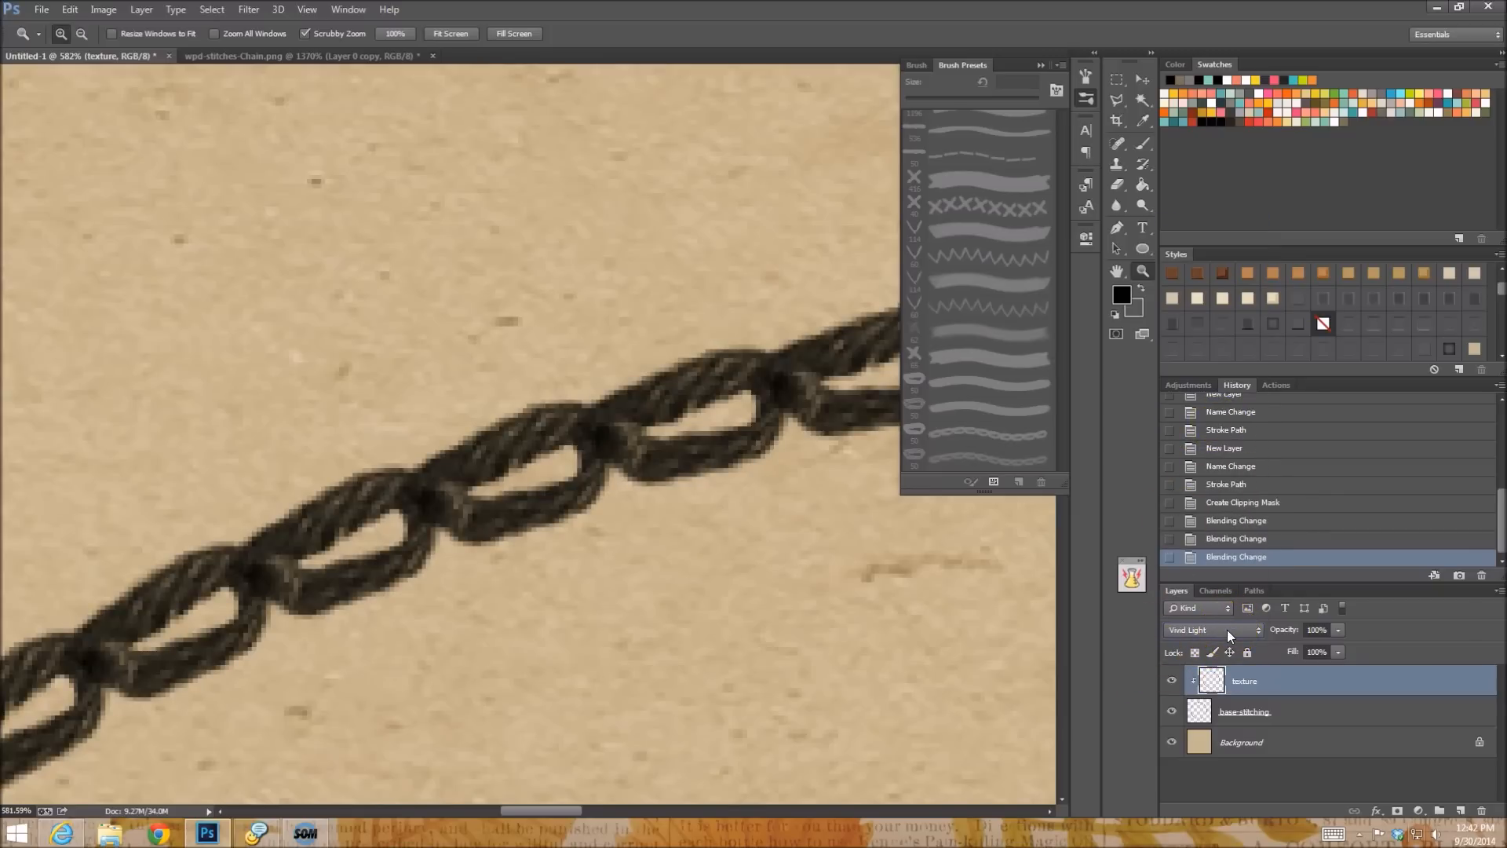
pyautogui.scroll(-1, 1226, 629)
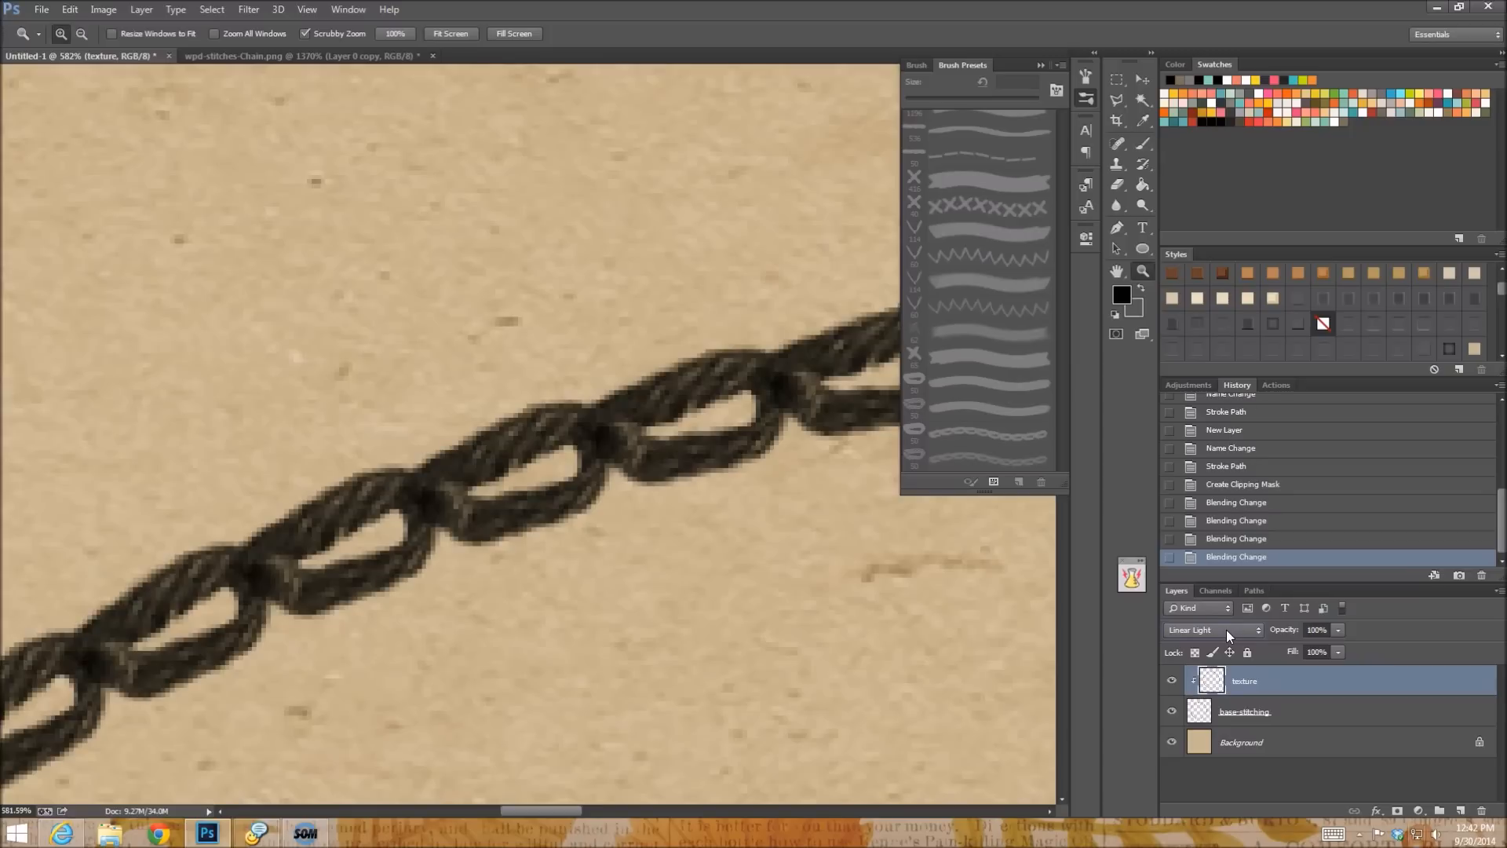
# Try Hard Light on the texture layer with the fill lowered to 21%, and restore 100% fill and Normal blending.
pyautogui.click(1223, 633)
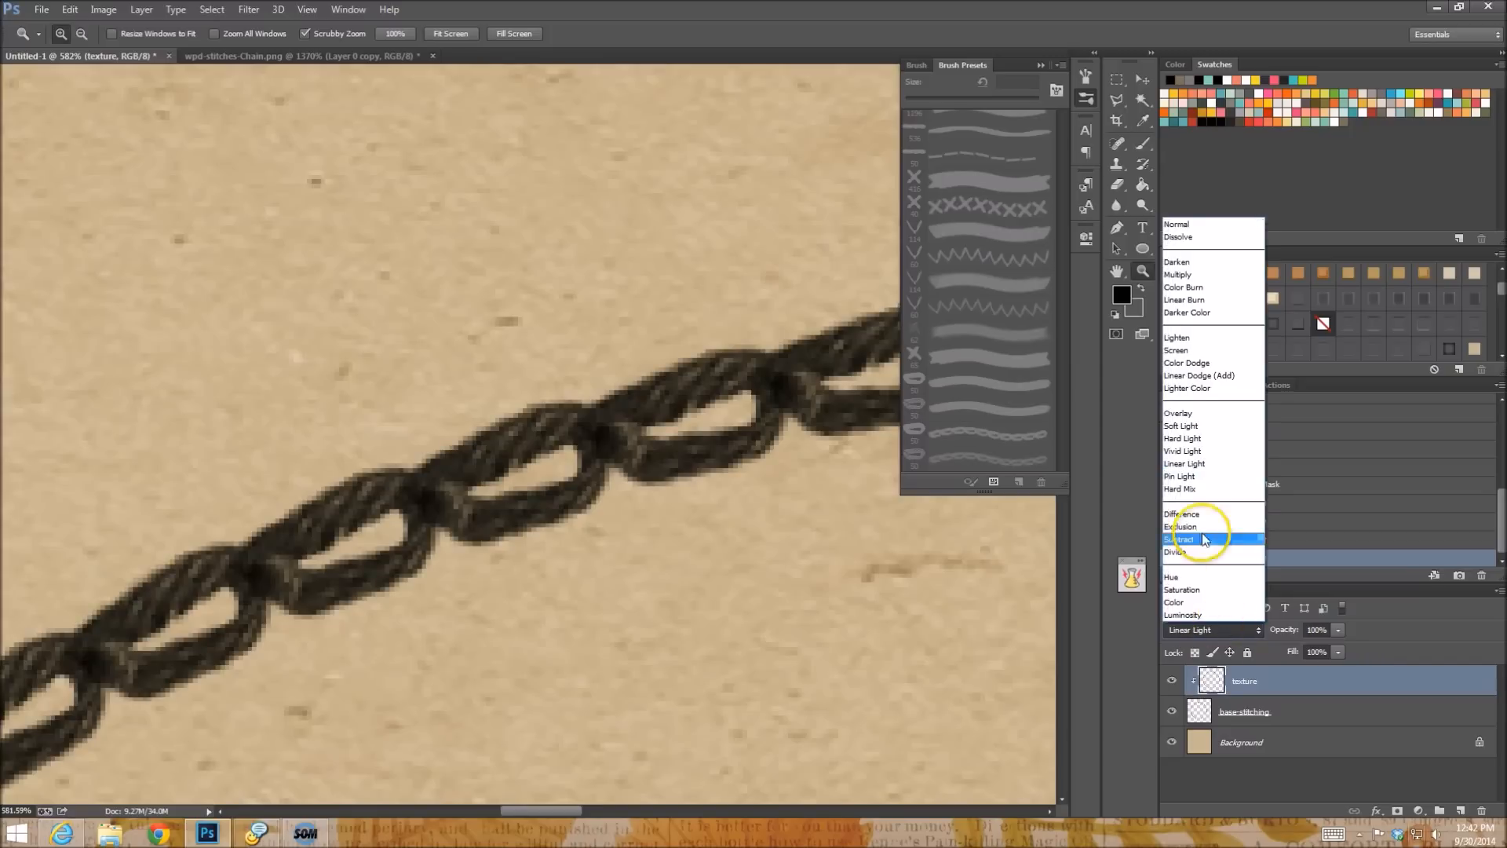
pyautogui.click(1189, 438)
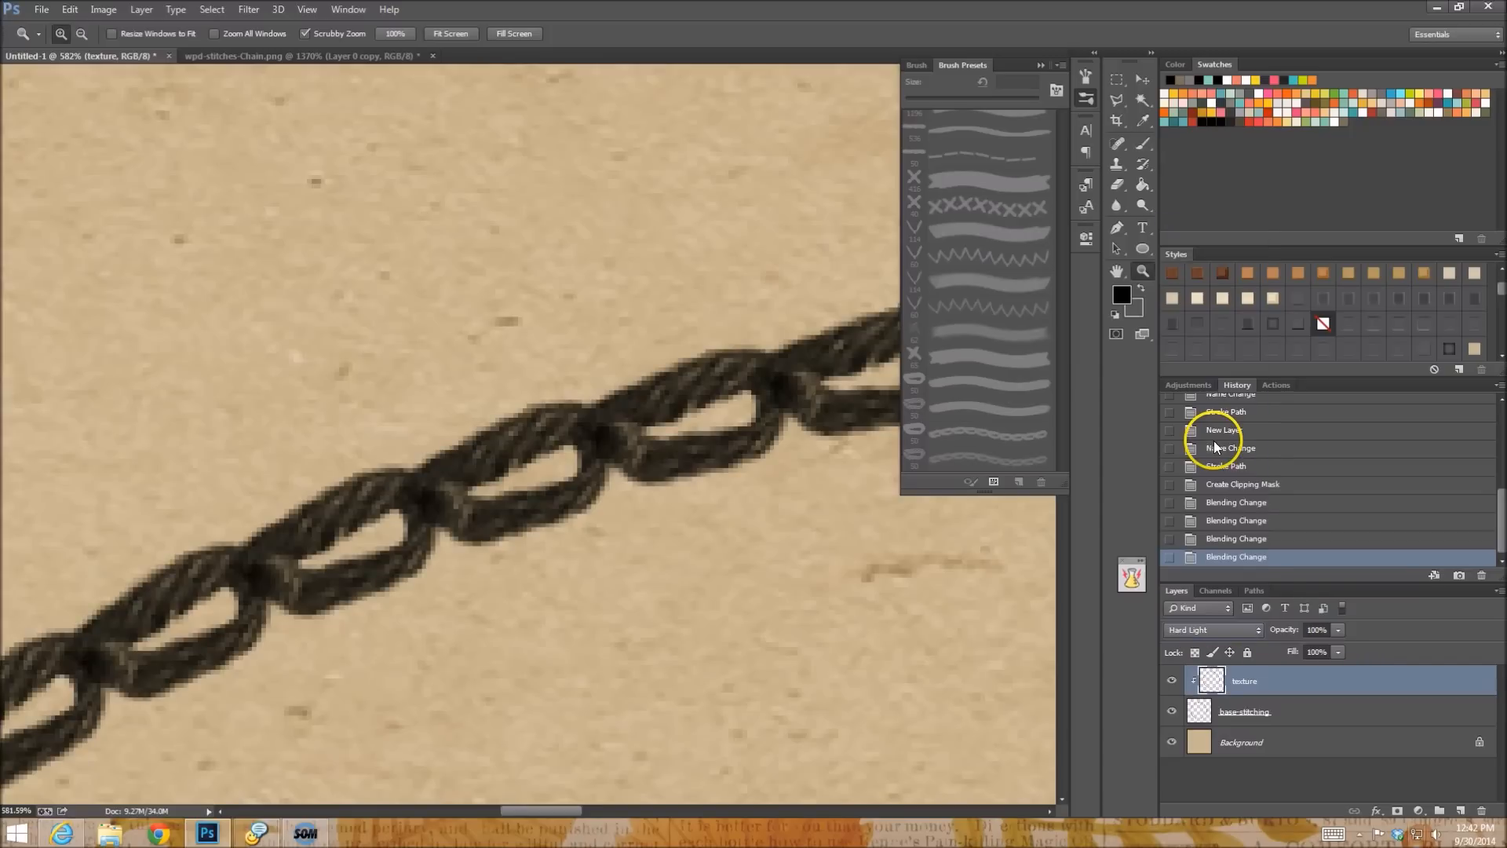
pyautogui.click(1337, 652)
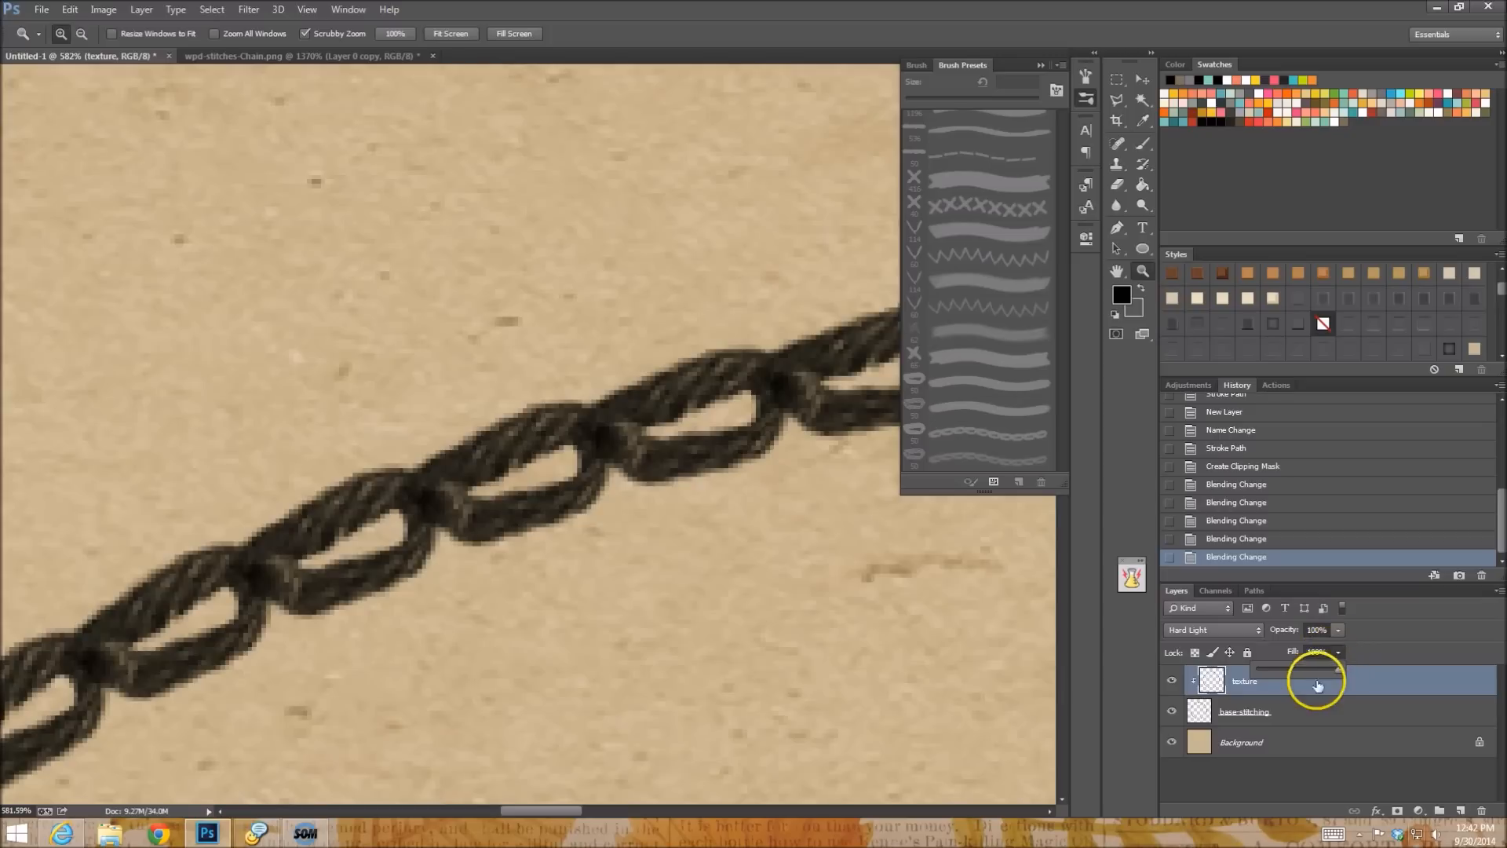
pyautogui.click(1301, 669)
pyautogui.press('Down')
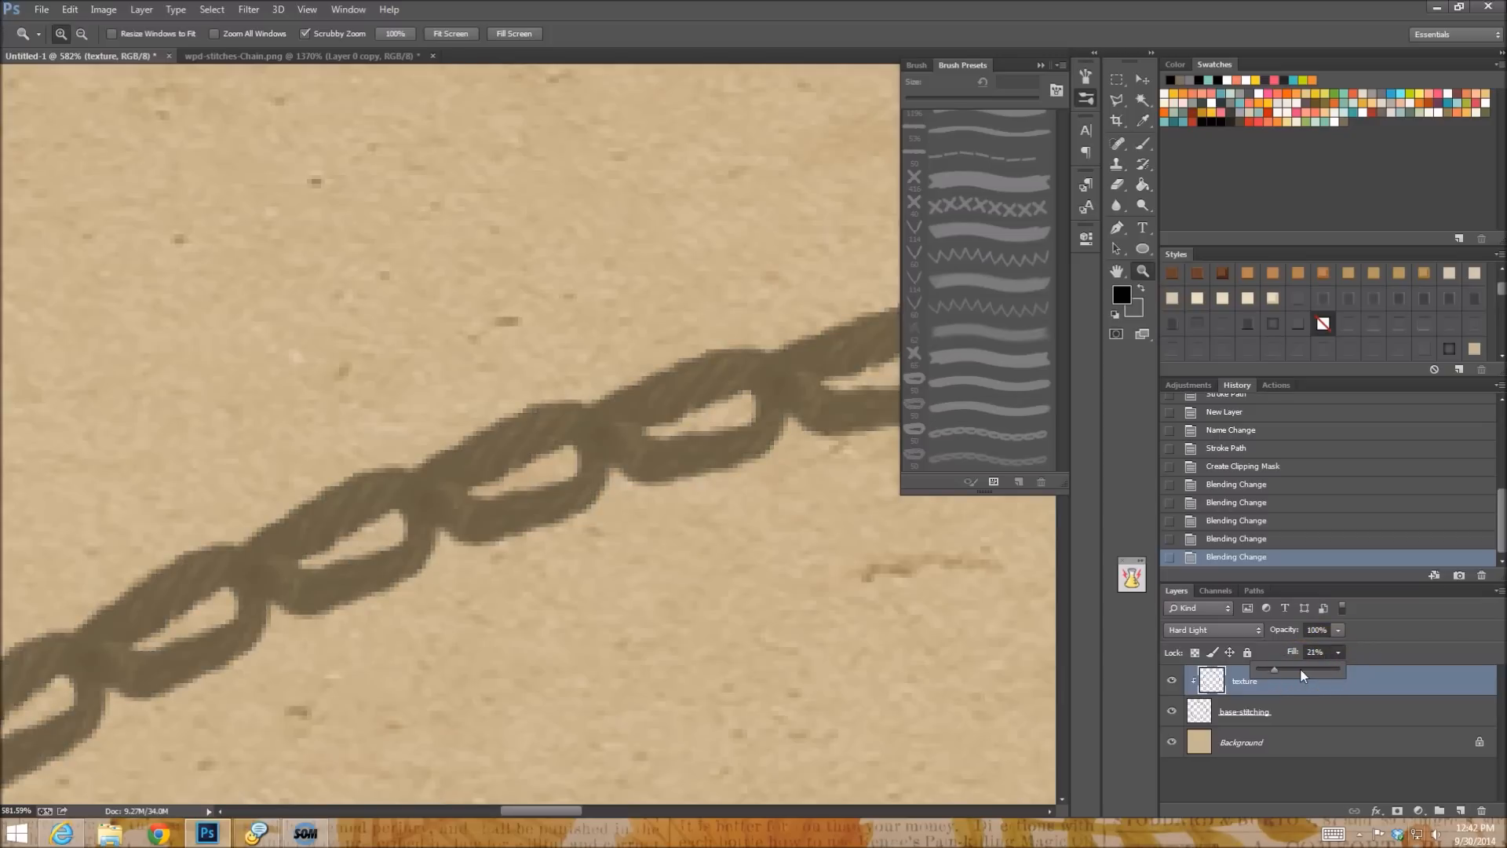
pyautogui.hotkey('shift', 'Up')
pyautogui.hotkey('shift', 'Up')
pyautogui.hotkey('shift', 'Up')
pyautogui.click(1253, 656)
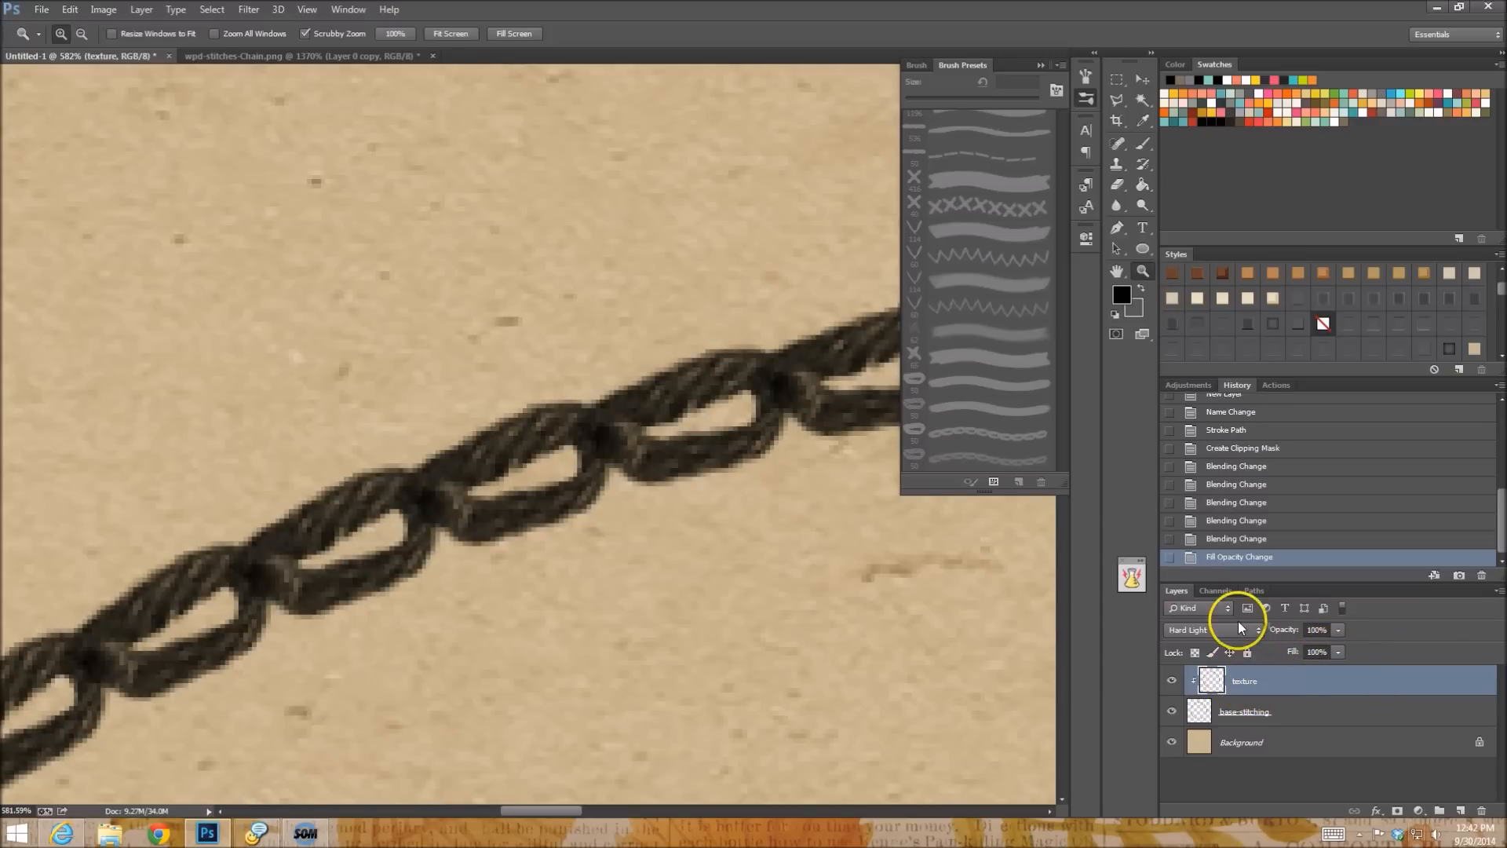
pyautogui.click(1235, 628)
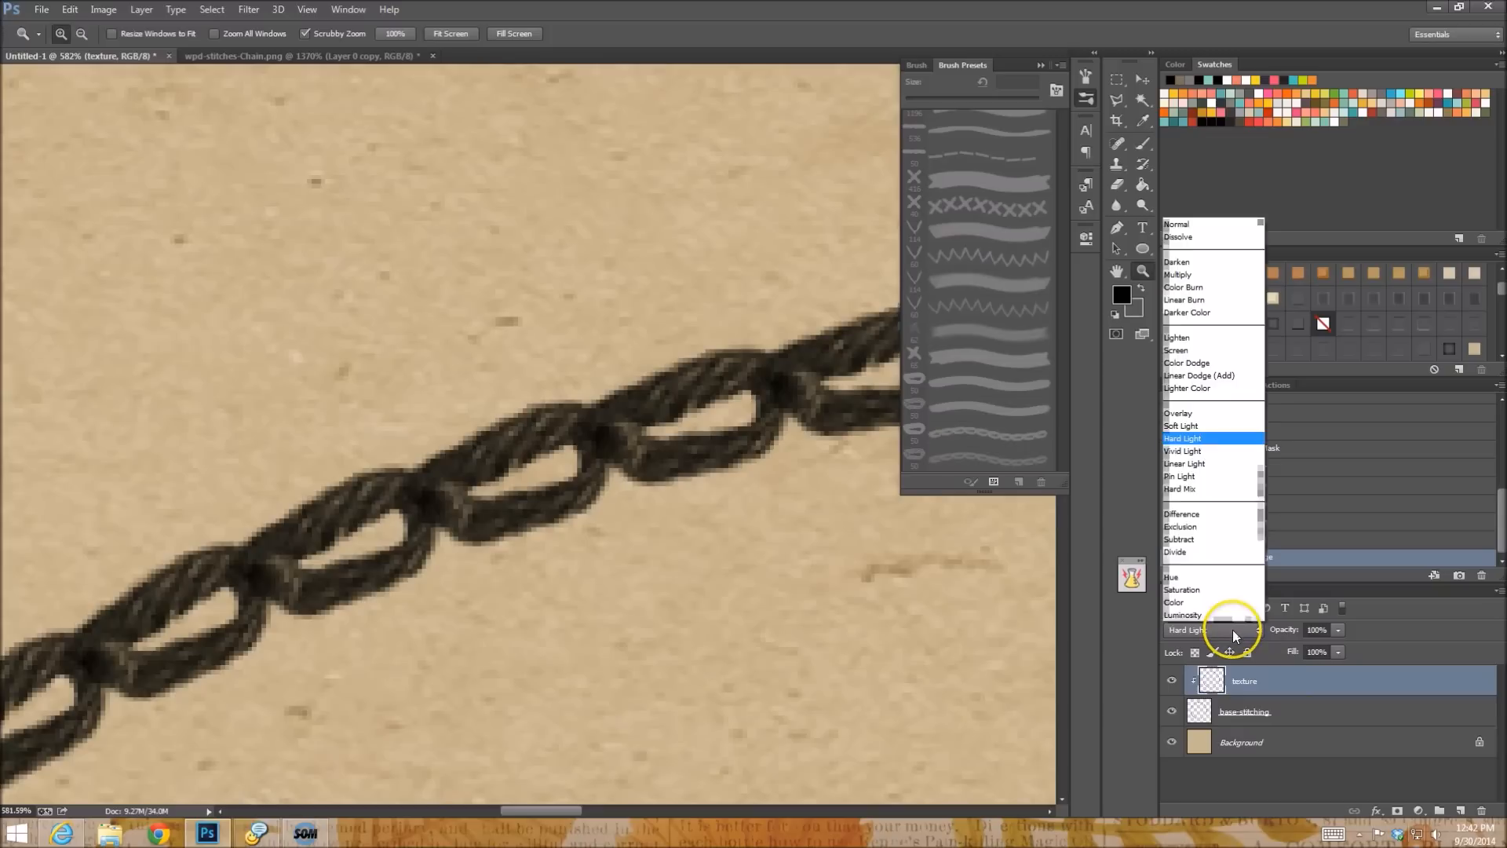
pyautogui.click(1192, 223)
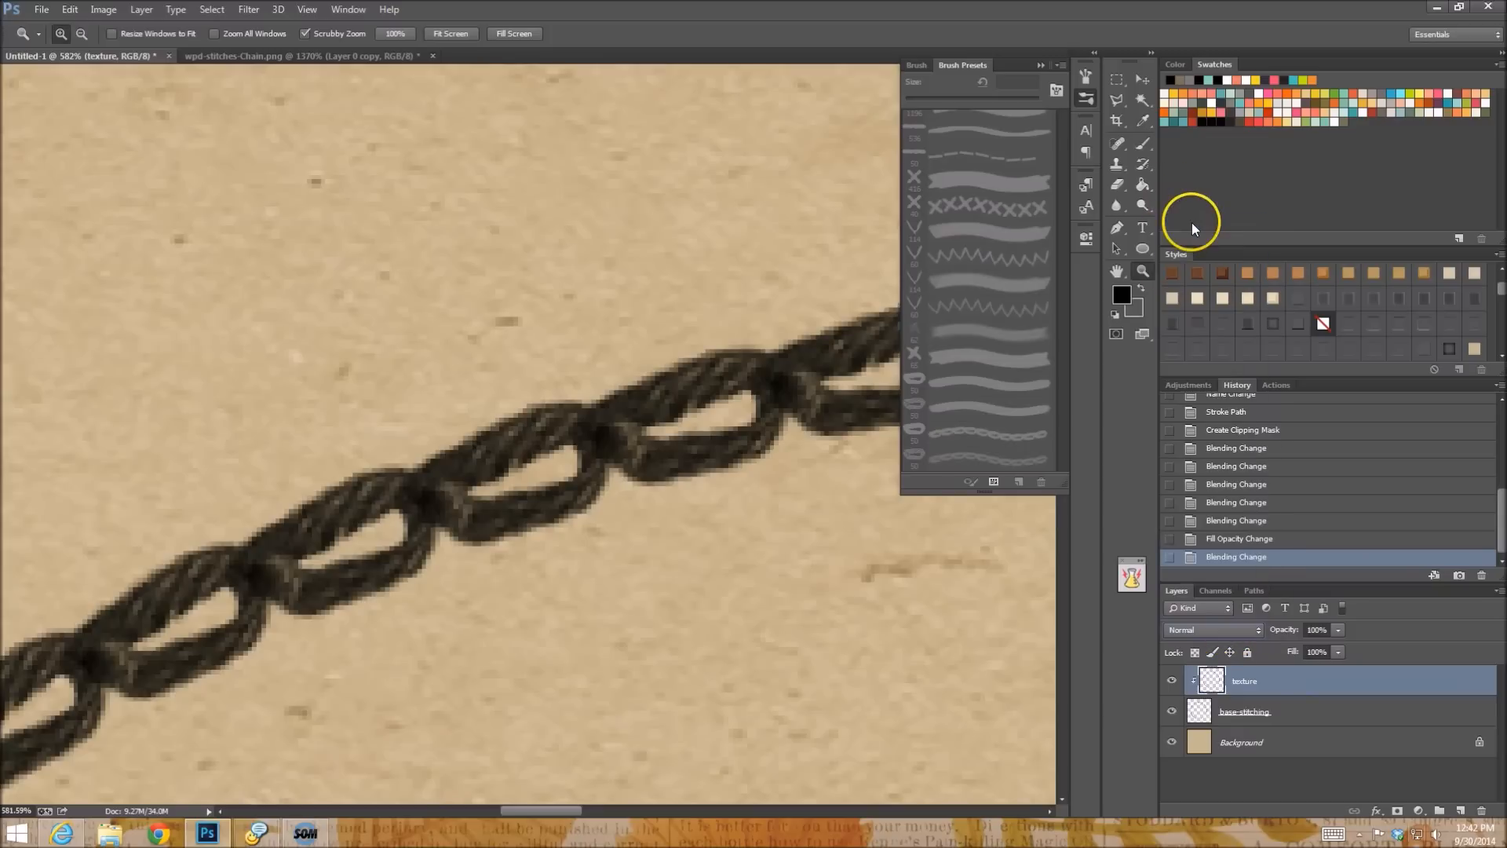
# Give the texture layer a Color Overlay in mid gray, hex 7f7f7f, and rasterize its layer style.
pyautogui.doubleClick(1317, 683)
pyautogui.click(1012, 587)
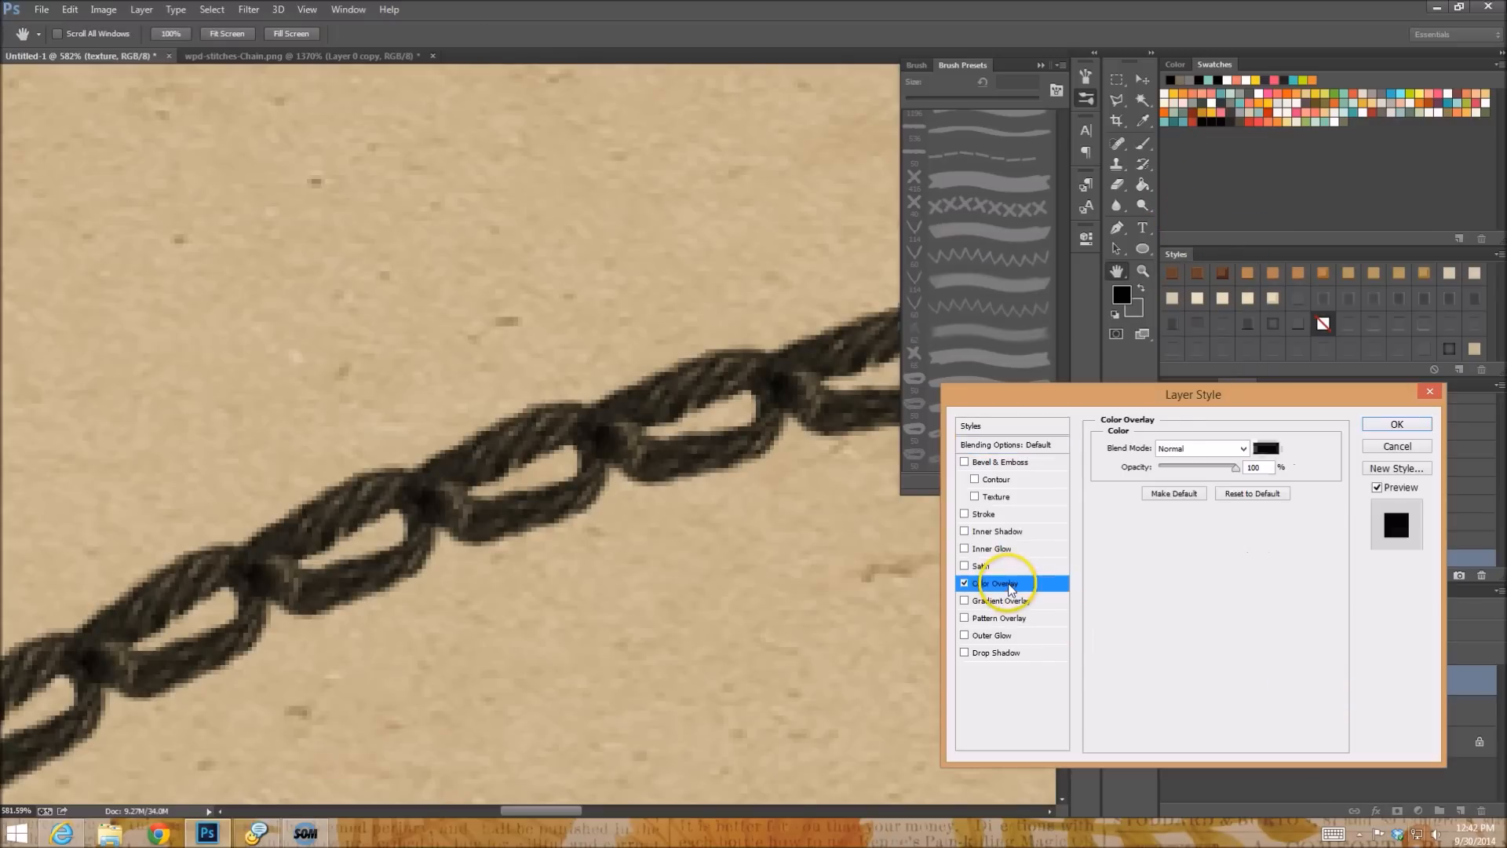
pyautogui.click(1266, 448)
pyautogui.moveTo(1009, 704)
pyautogui.mouseDown()
pyautogui.moveTo(1000, 671)
pyautogui.moveTo(988, 691)
pyautogui.mouseUp()
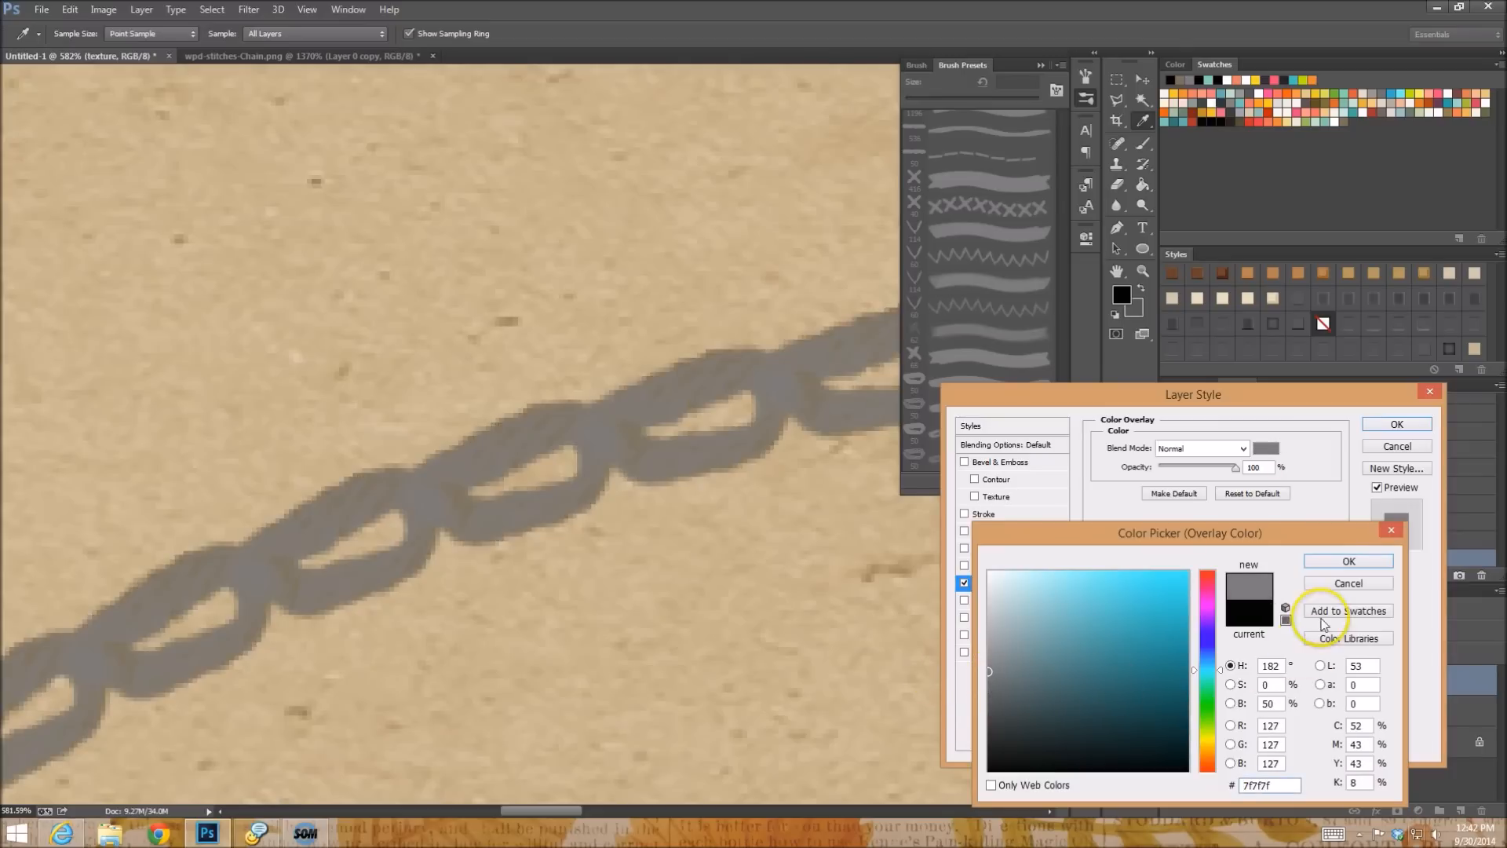
pyautogui.click(1339, 563)
pyautogui.click(1397, 423)
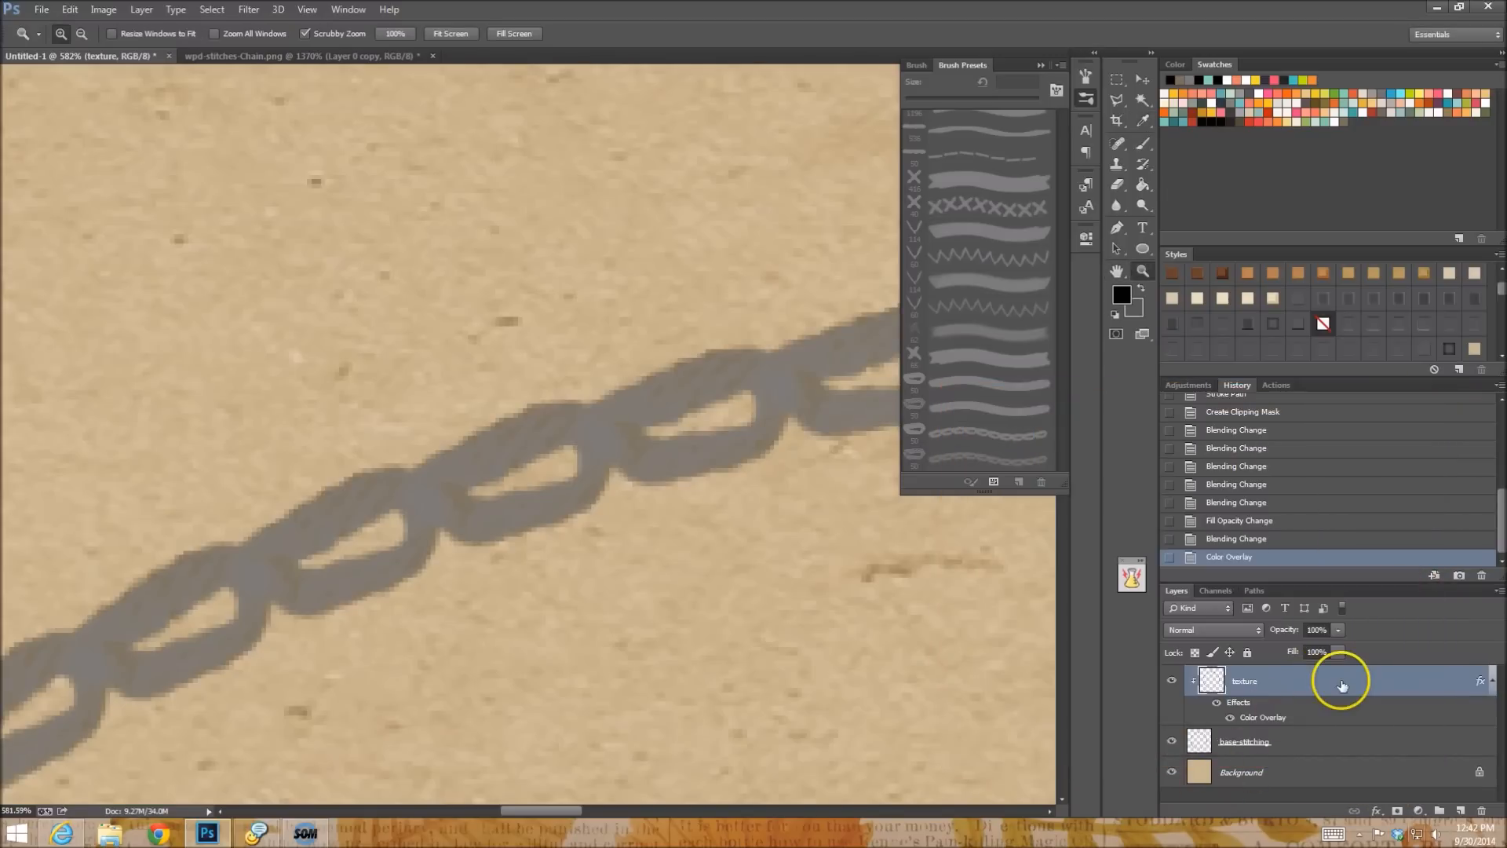
pyautogui.rightClick(1346, 681)
pyautogui.click(1370, 191)
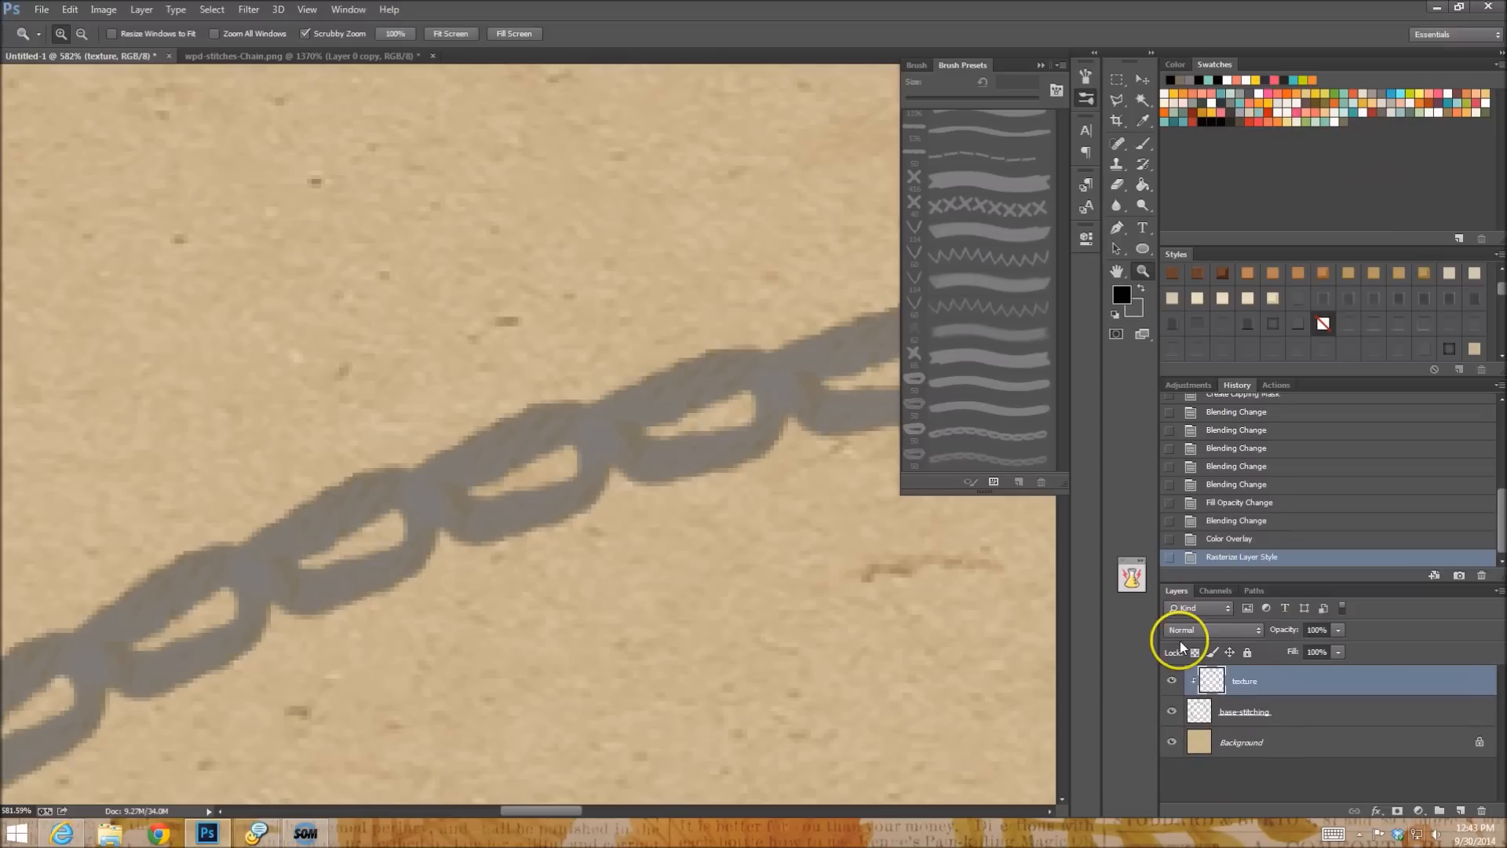
# Try blend modes on the grayed texture layer, starting with Overlay and continuing through Hard Mix to Difference.
pyautogui.click(1191, 631)
pyautogui.click(1207, 414)
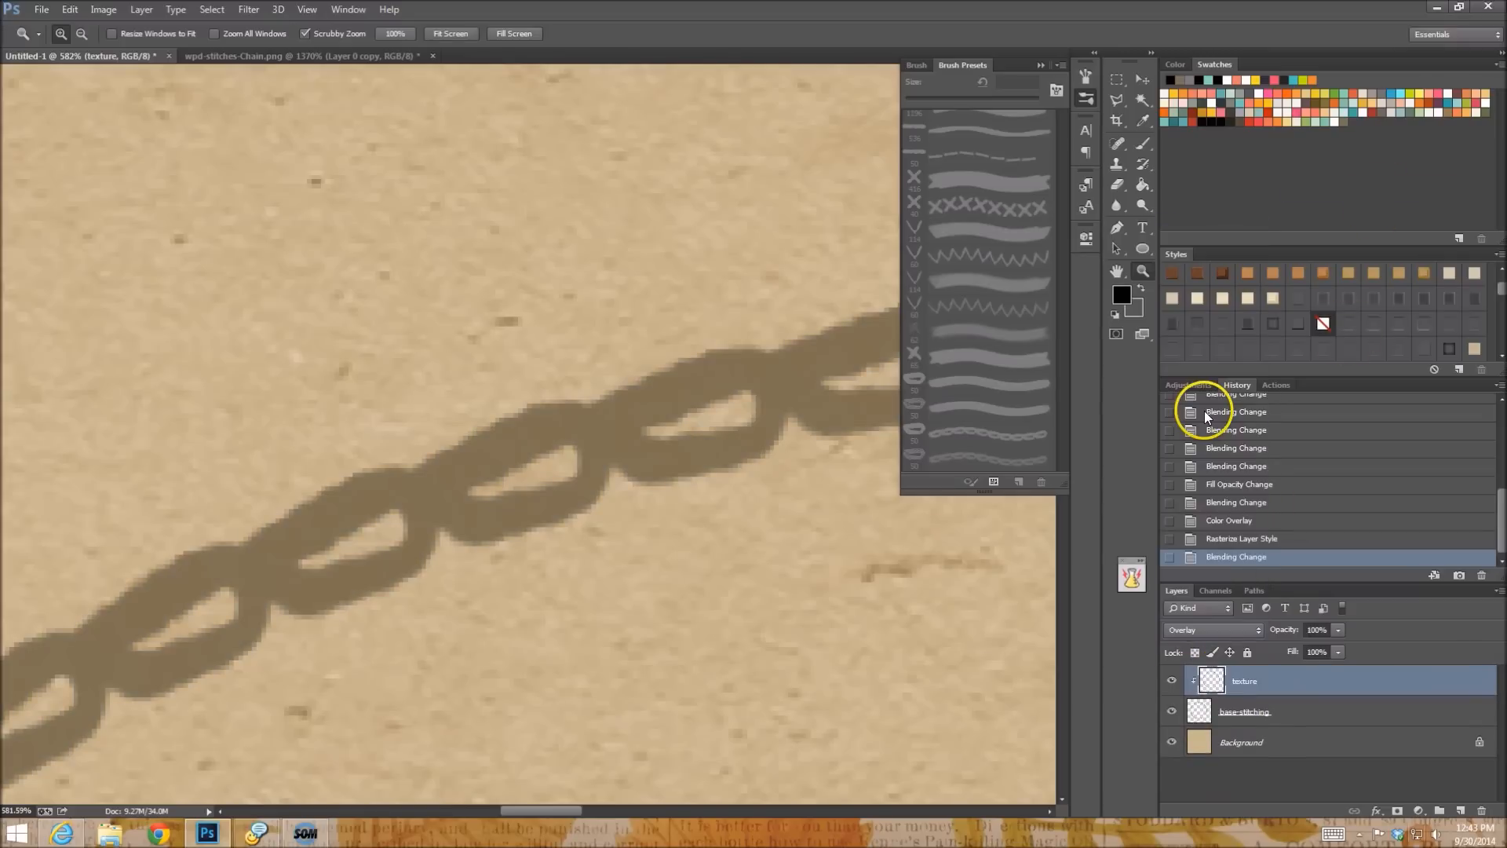
pyautogui.click(1214, 632)
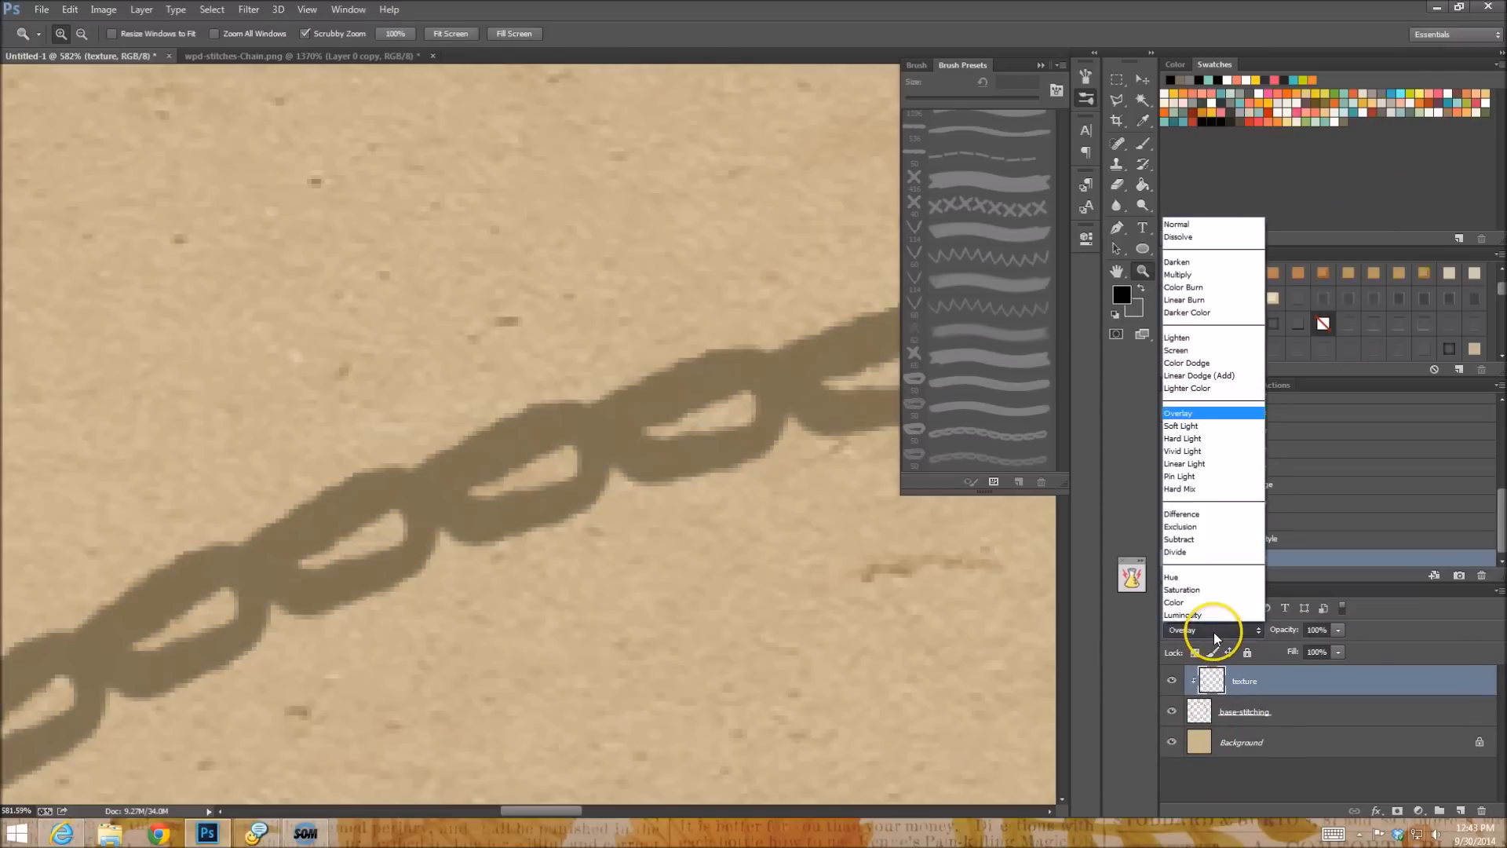
pyautogui.click(1212, 459)
pyautogui.press('Down')
pyautogui.press('Down')
pyautogui.press('Down')
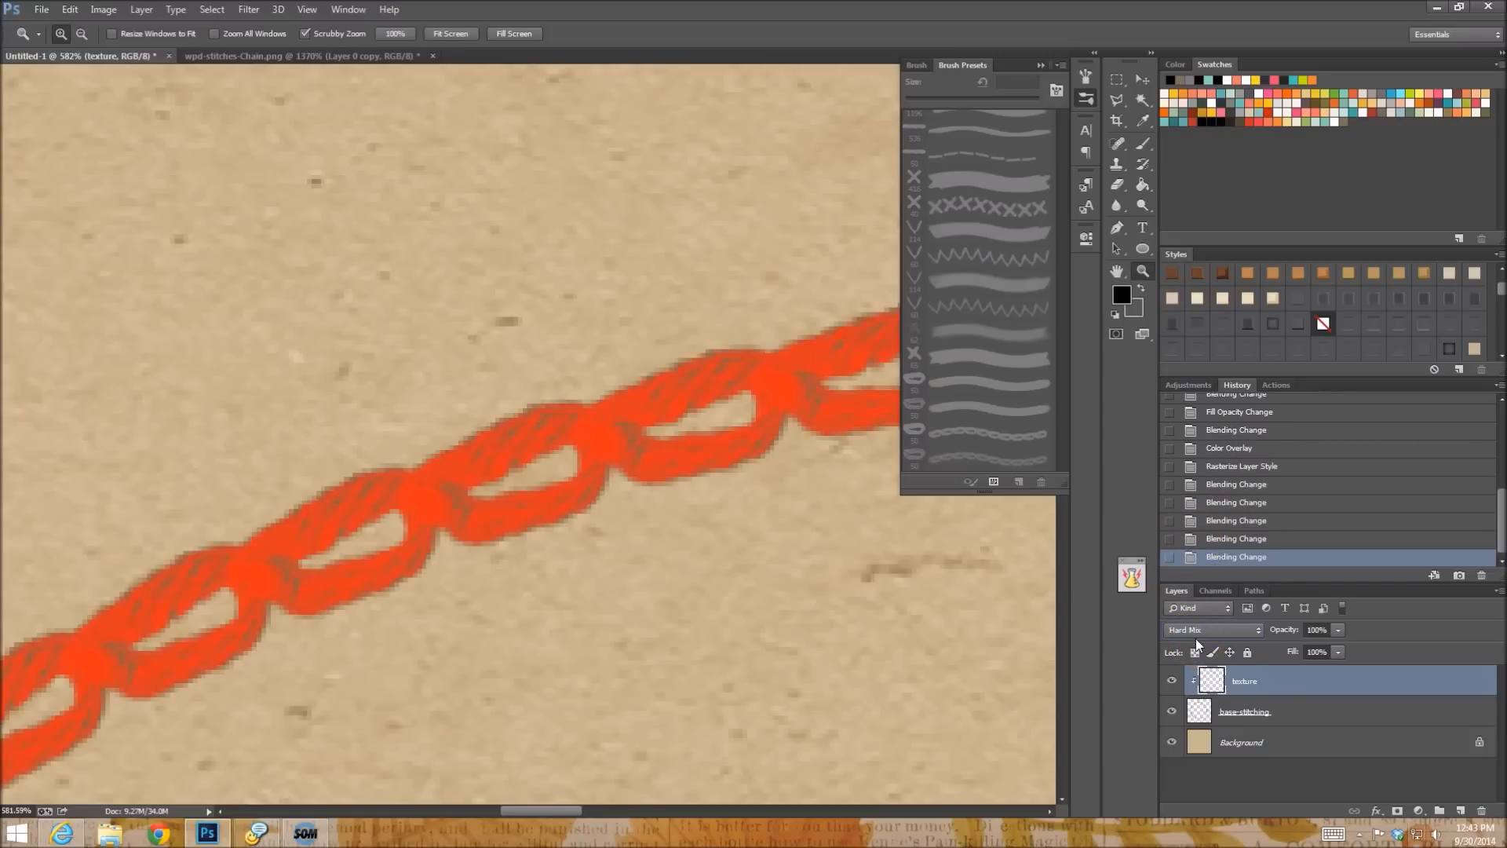
pyautogui.press('Down')
# Set the texture layer's blend mode to Multiply, and hide and show the layer to judge its effect.
pyautogui.click(1193, 633)
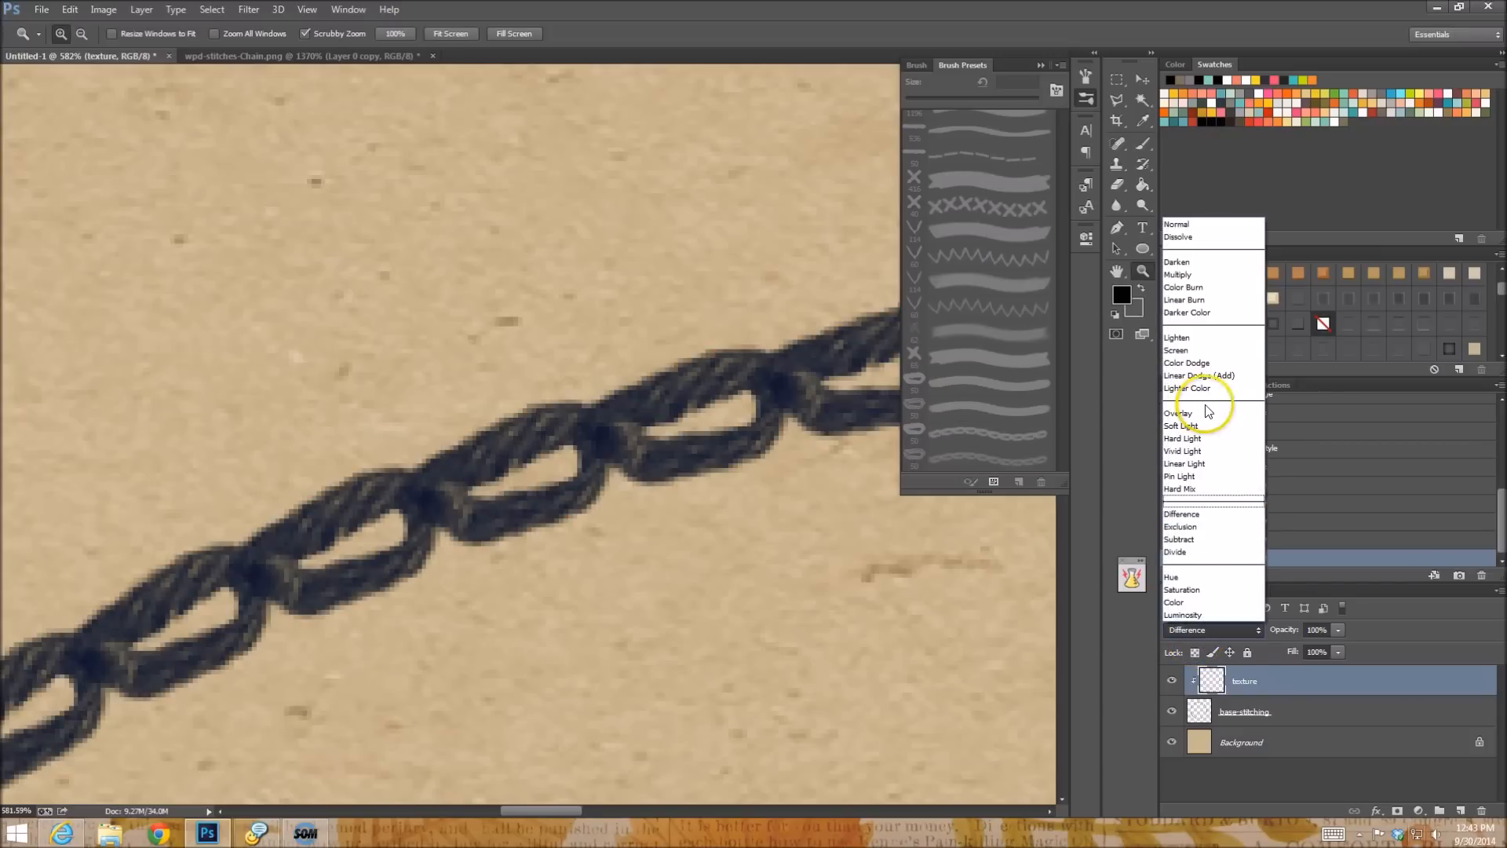
pyautogui.click(1209, 276)
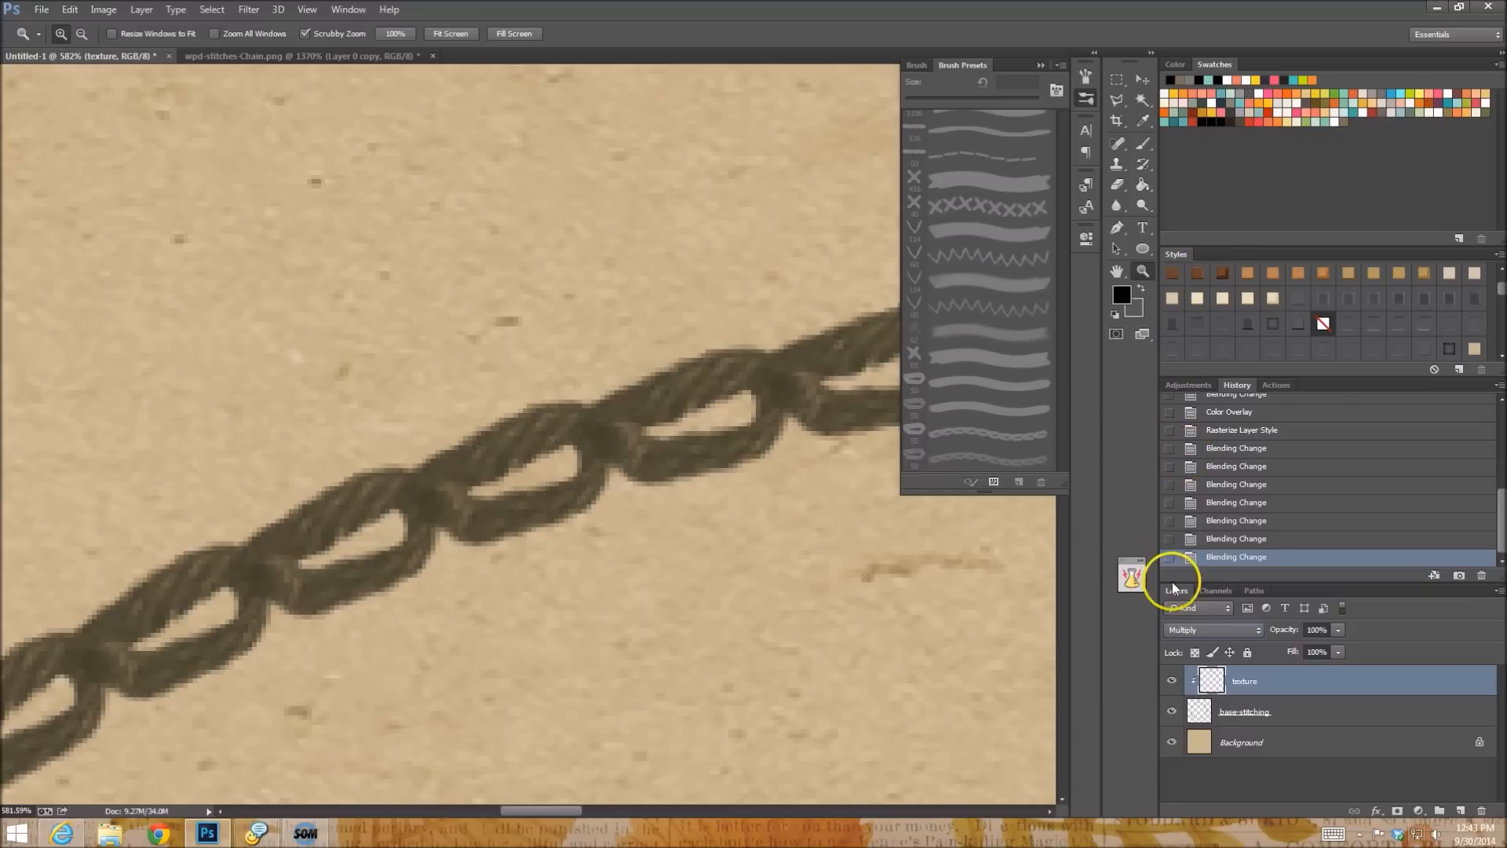
pyautogui.click(1171, 680)
pyautogui.click(1172, 680)
# Apply a preset drop-shadow style to the base-stitching layer.
pyautogui.keyDown('alt'); pyautogui.click(704, 550); pyautogui.keyUp('alt')
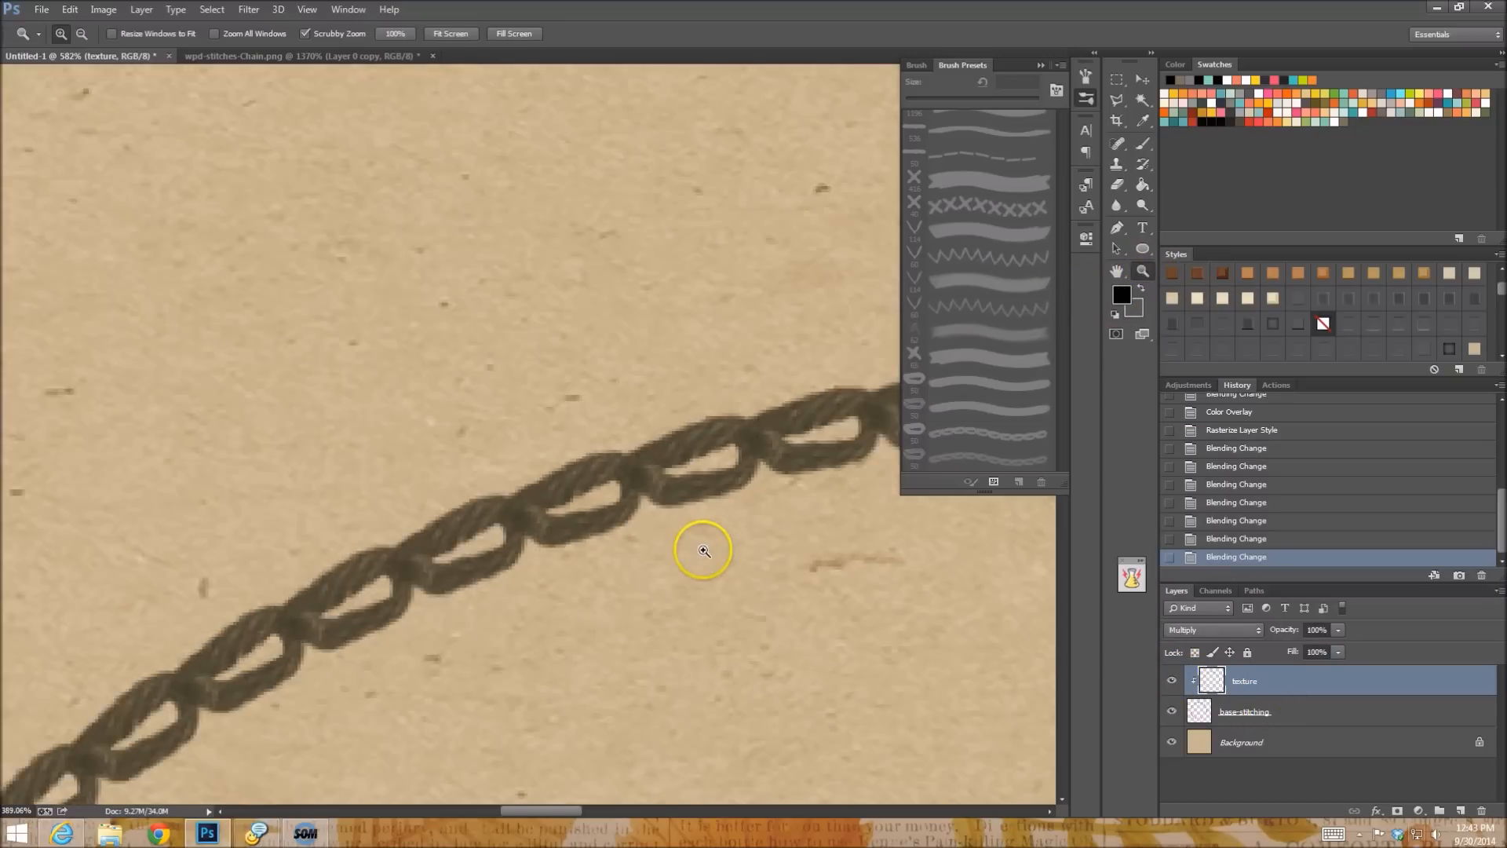
pyautogui.keyDown('alt'); pyautogui.click(703, 550); pyautogui.keyUp('alt')
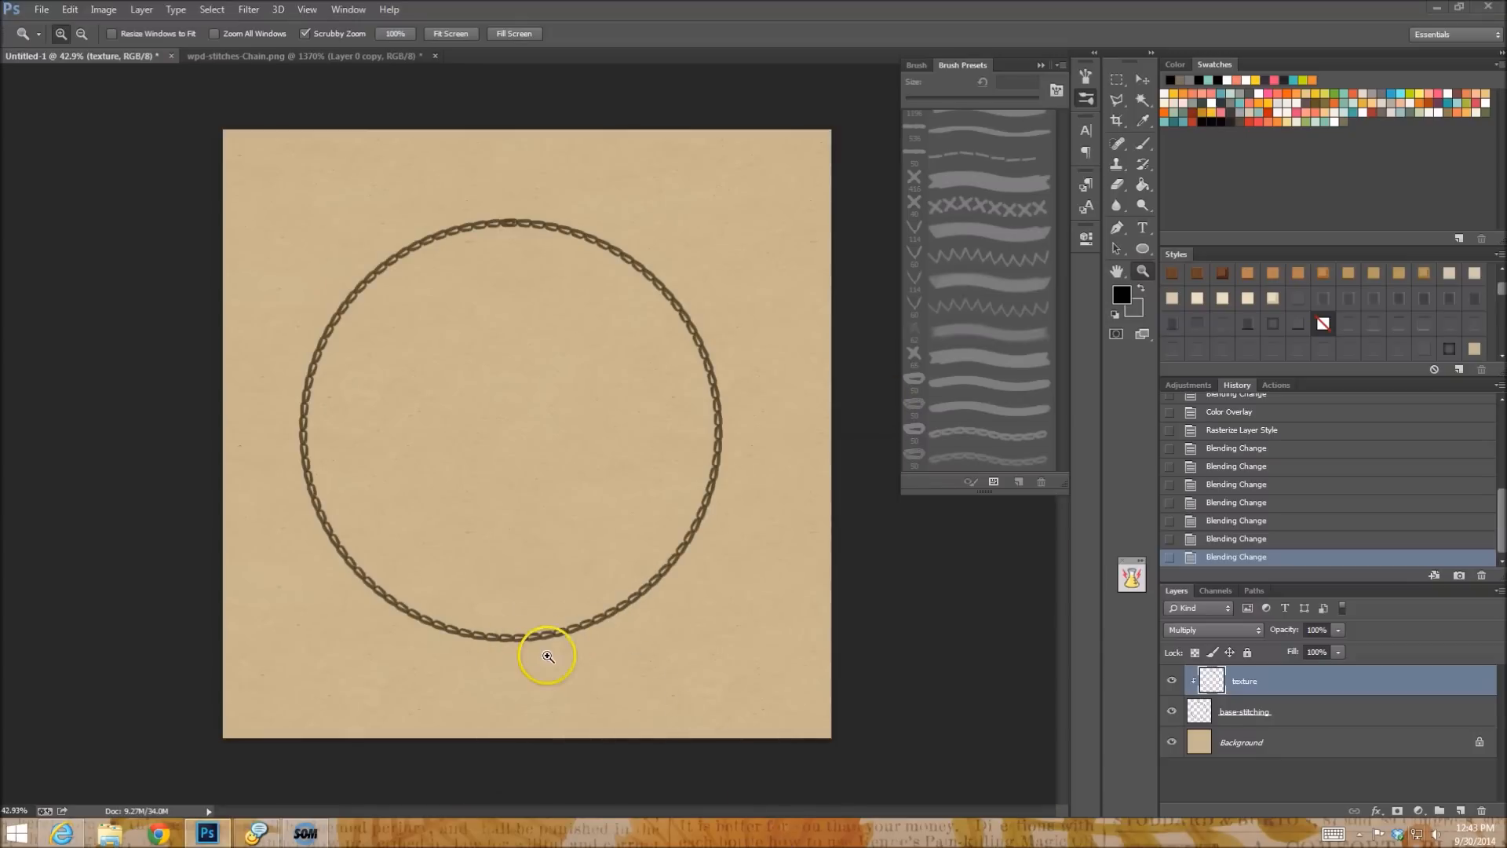
pyautogui.click(620, 505)
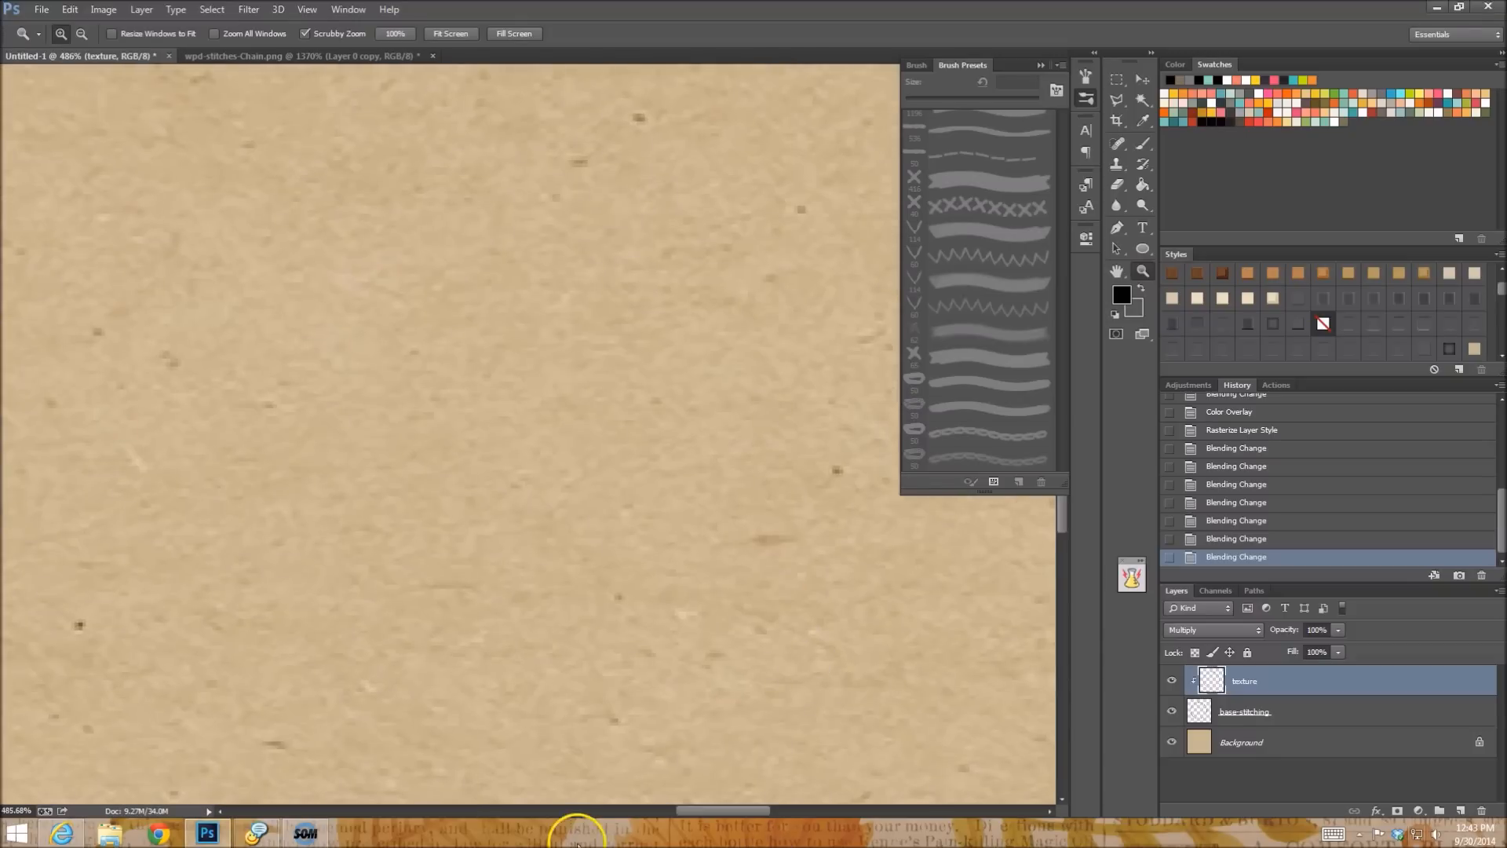
pyautogui.moveTo(737, 810); pyautogui.dragTo(889, 813)
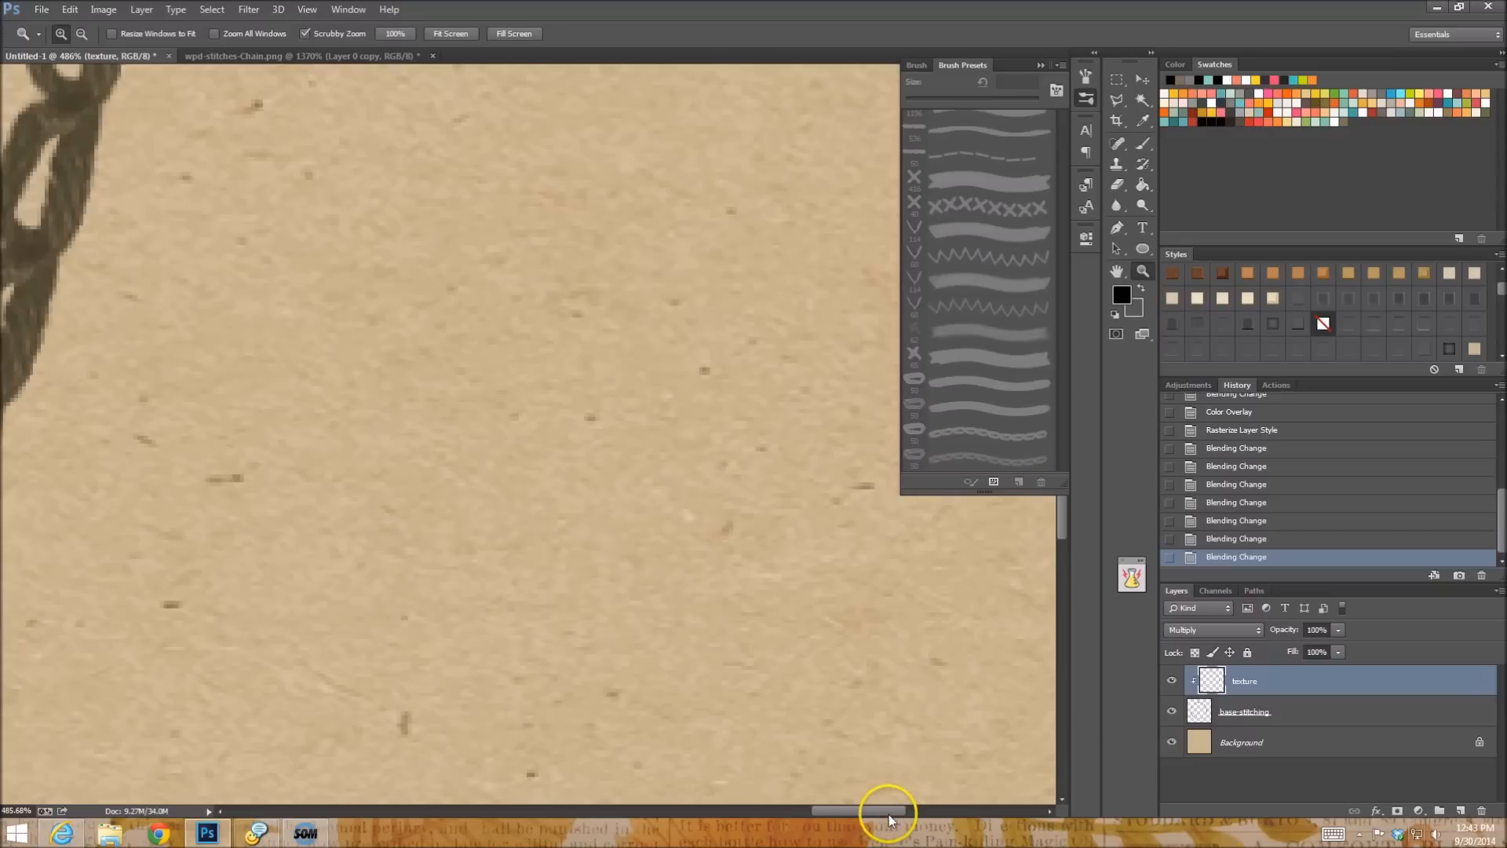
pyautogui.moveTo(779, 813); pyautogui.dragTo(816, 809)
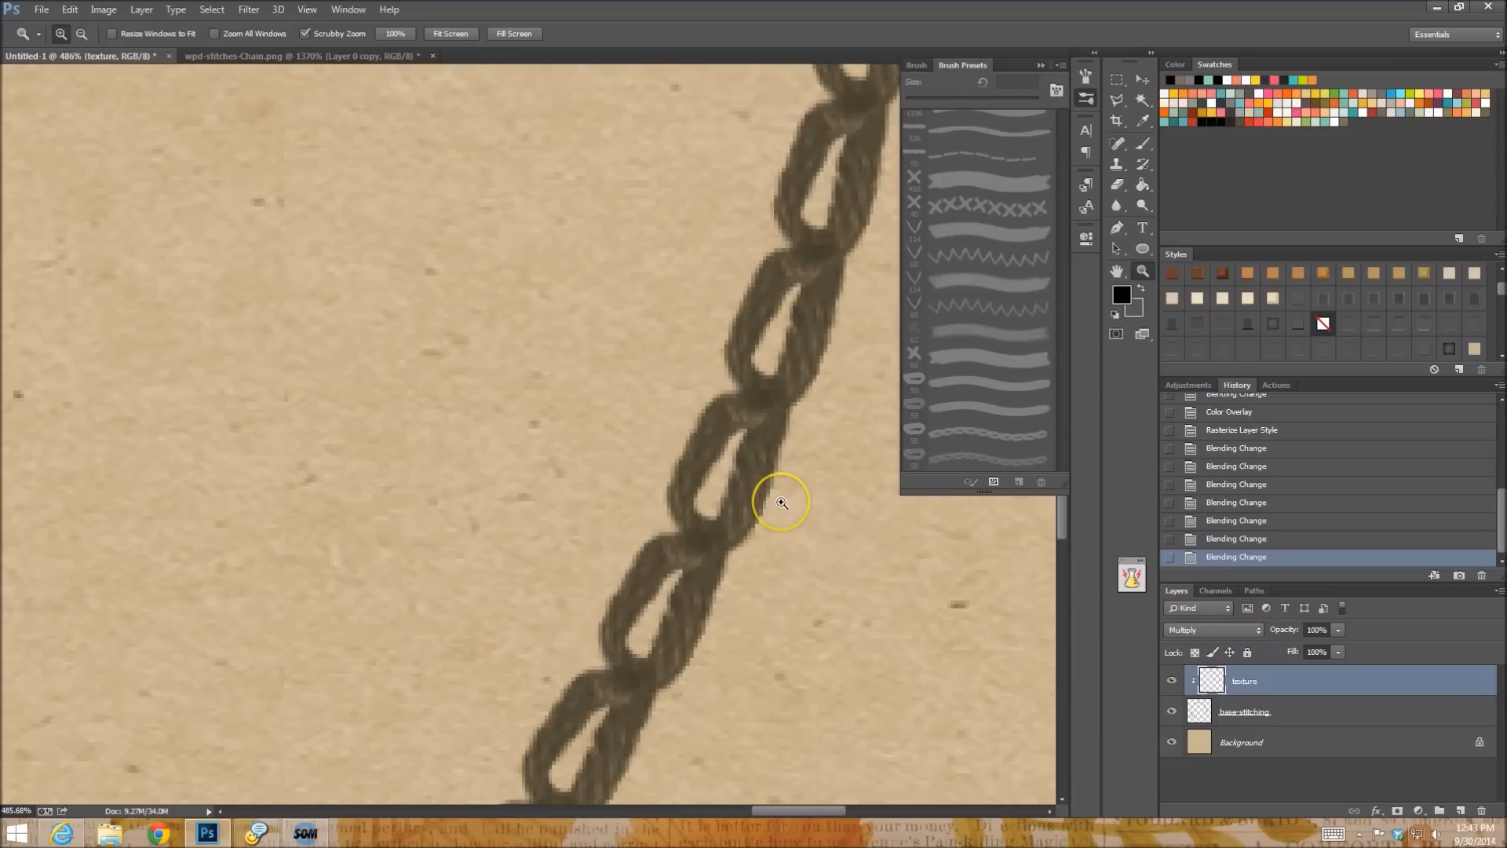
pyautogui.click(1350, 738)
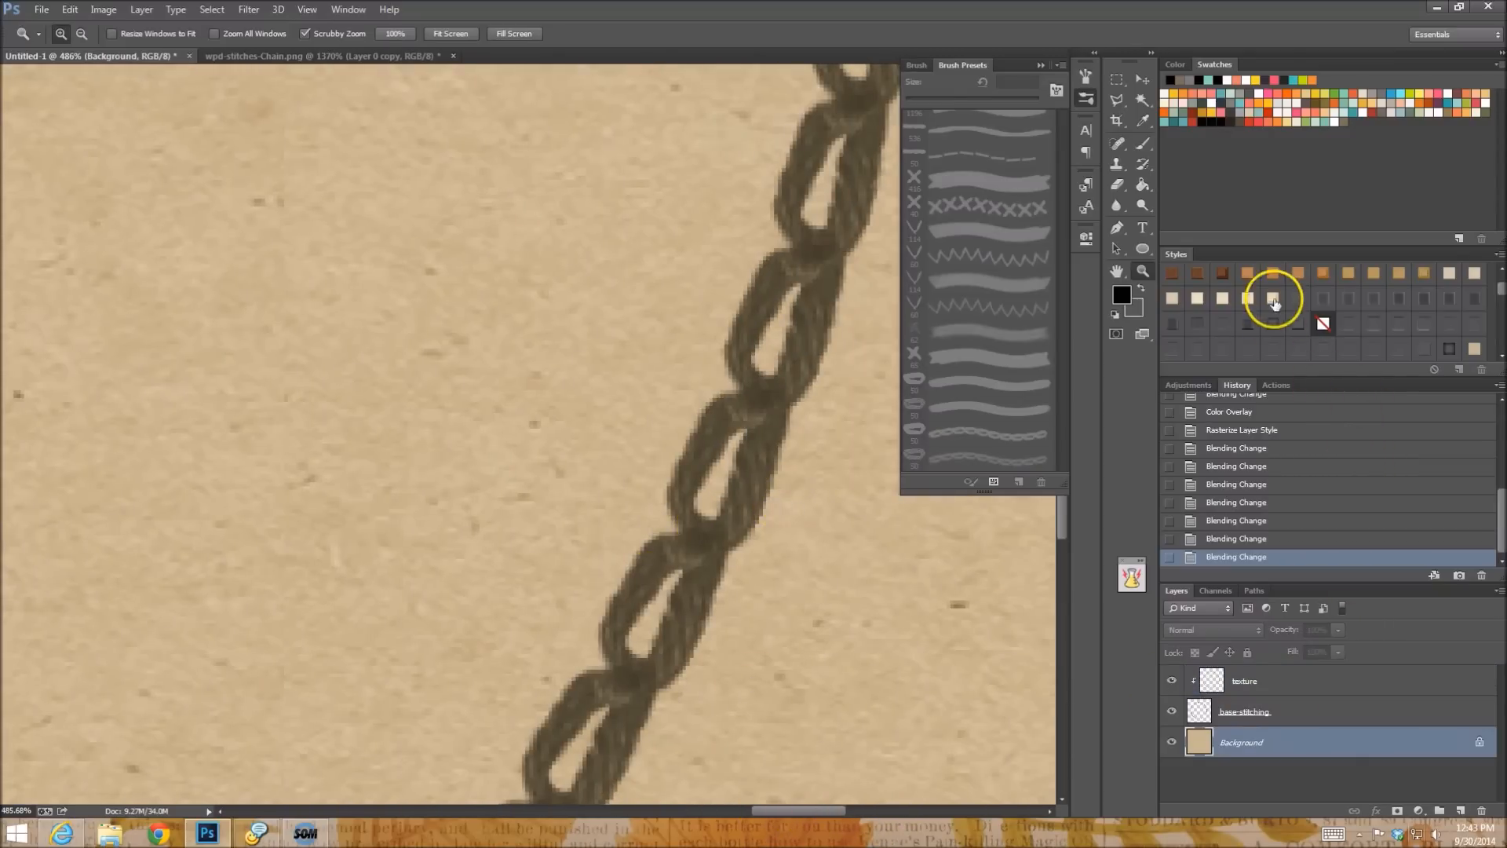
pyautogui.scroll(-5, 1273, 304)
pyautogui.scroll(2, 1335, 304)
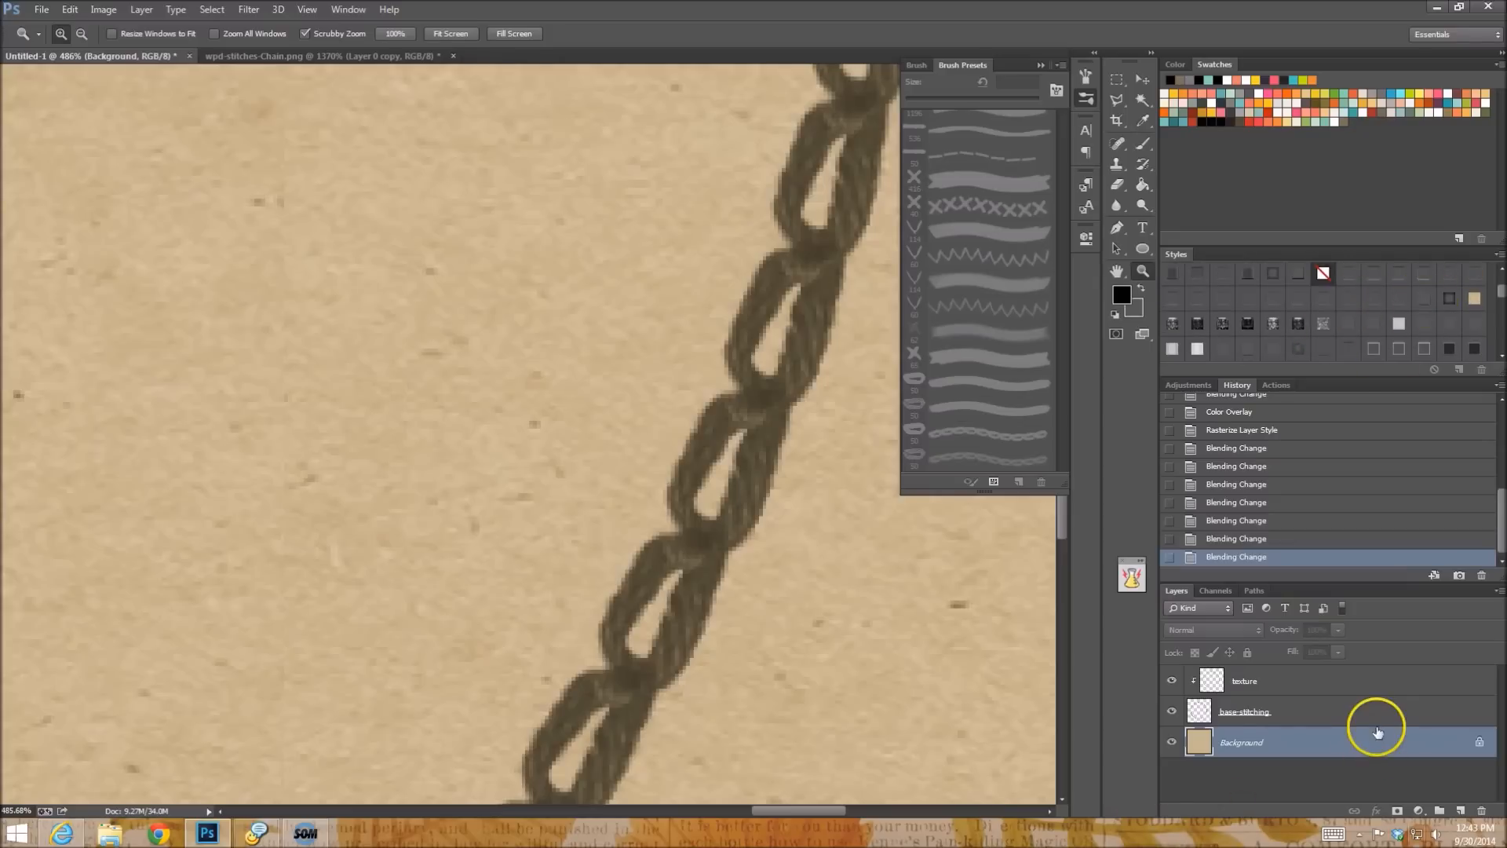
pyautogui.click(1350, 711)
pyautogui.click(1428, 312)
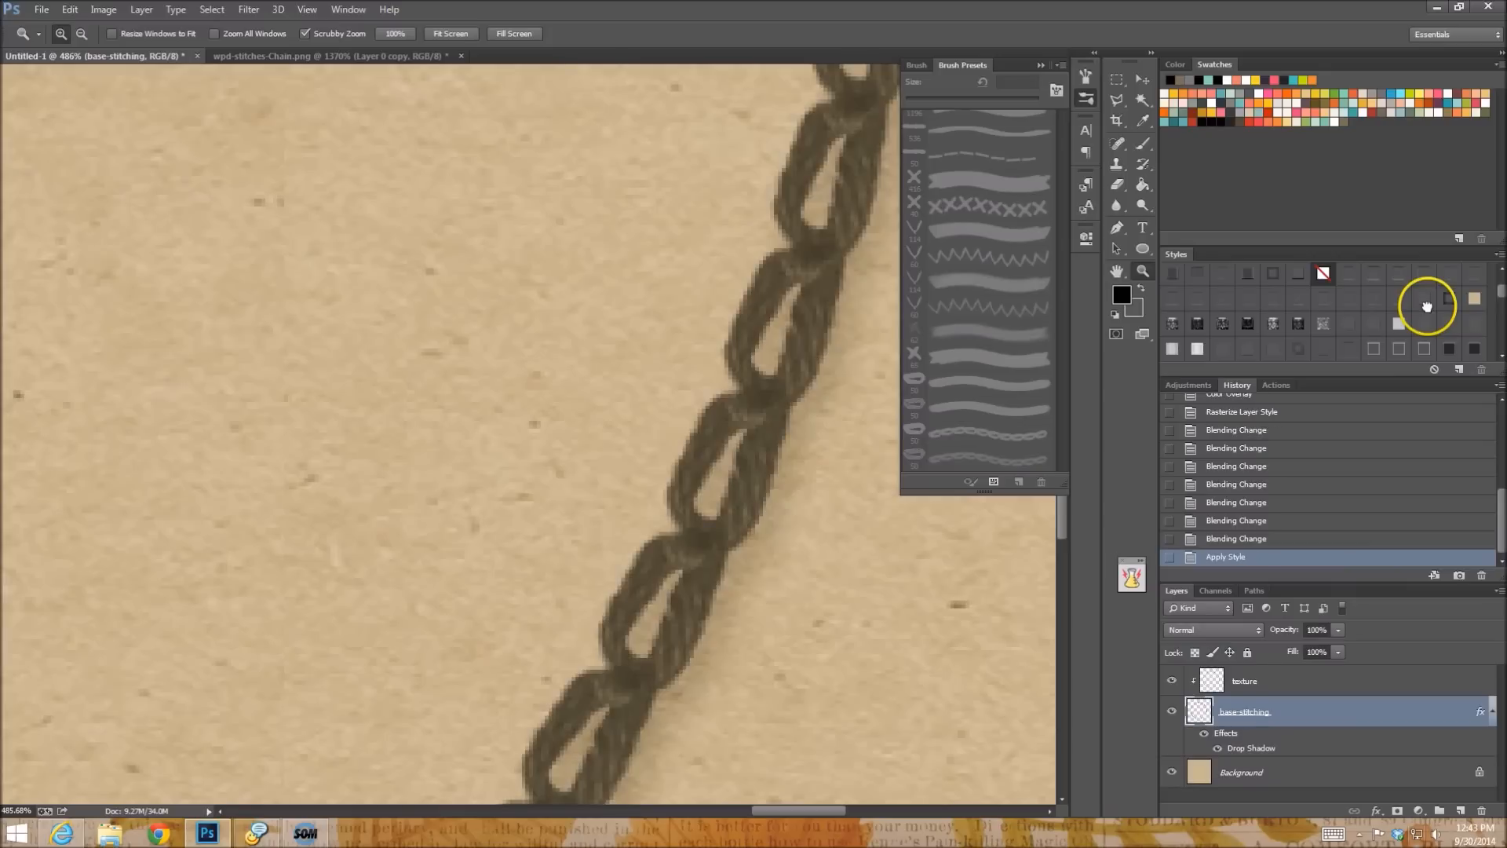
# Tighten base-stitching's drop shadow to 3 px distance and 1 px size, and bend its contour to input 65%, output 46%.
pyautogui.doubleClick(1327, 711)
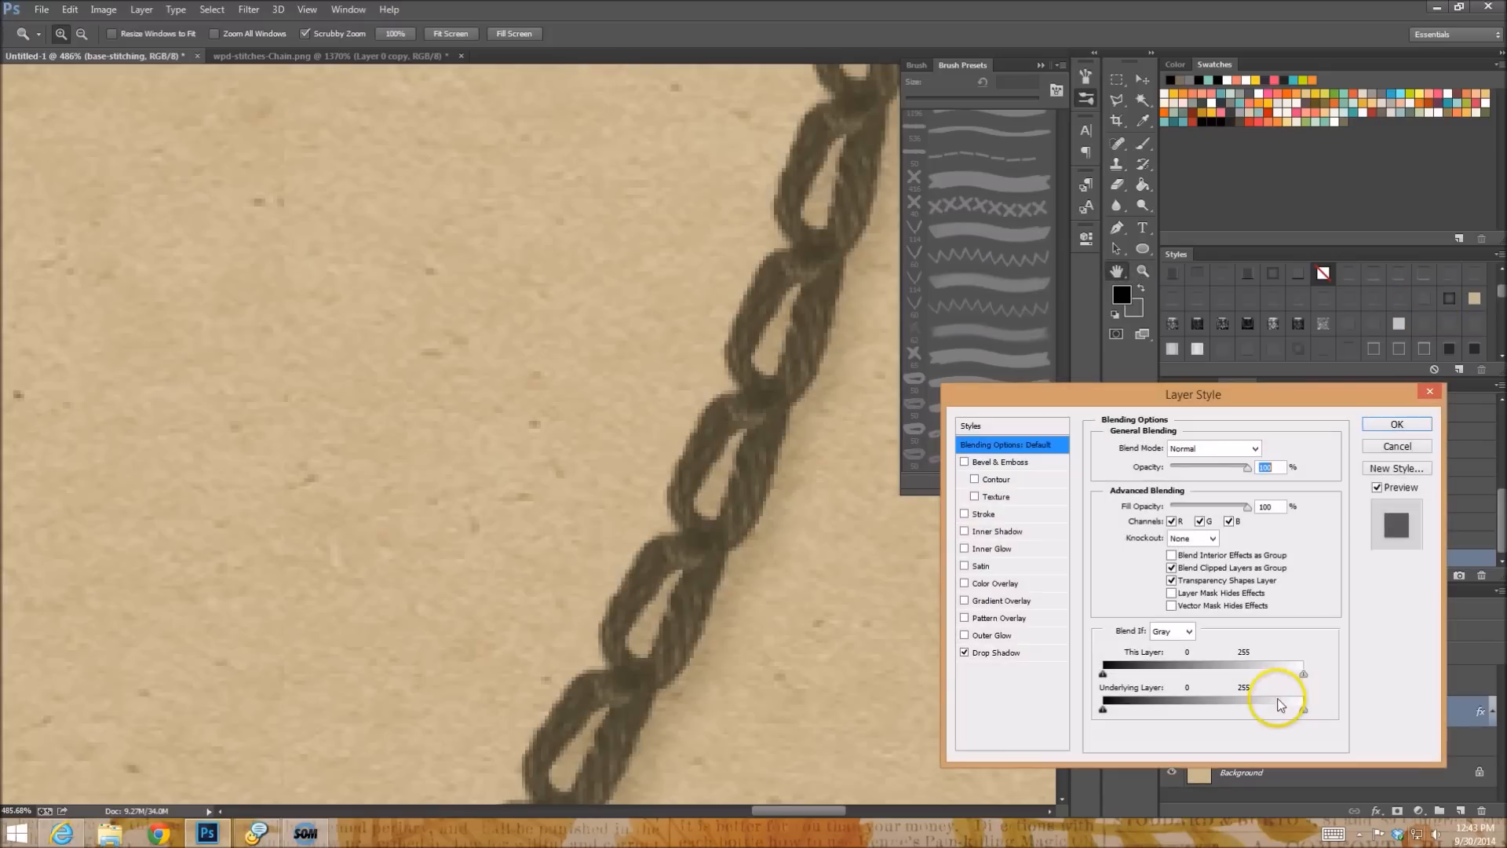
pyautogui.click(1029, 651)
pyautogui.moveTo(1165, 512); pyautogui.dragTo(1161, 556)
pyautogui.click(1161, 556)
pyautogui.click(1169, 595)
pyautogui.moveTo(1049, 509); pyautogui.dragTo(1050, 547)
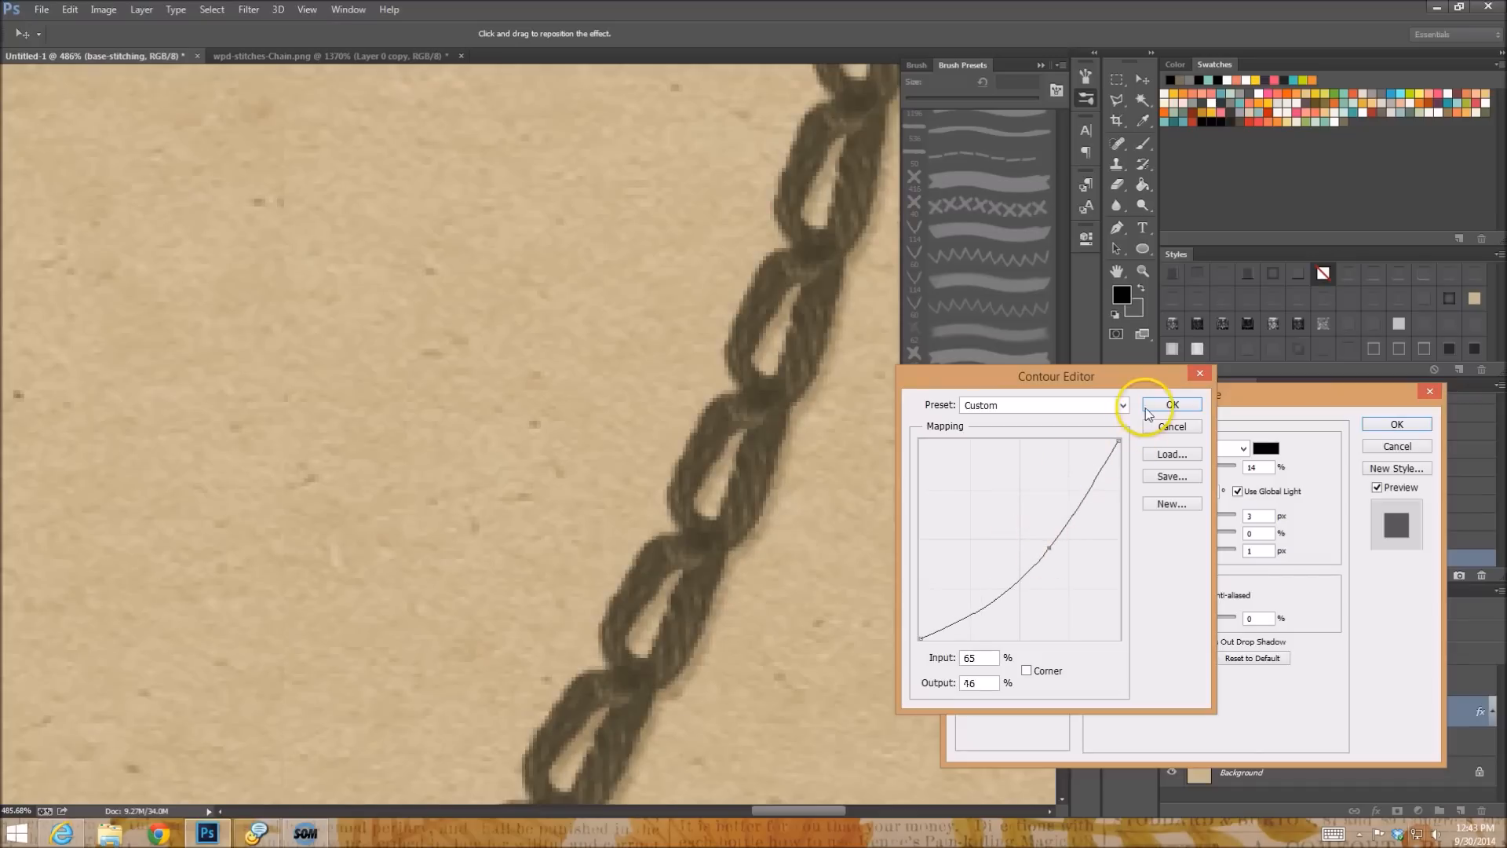
pyautogui.click(1171, 405)
# Fine-tune the size and opacity of base-stitching's drop shadow and apply the layer style.
pyautogui.moveTo(1161, 550); pyautogui.dragTo(1164, 553)
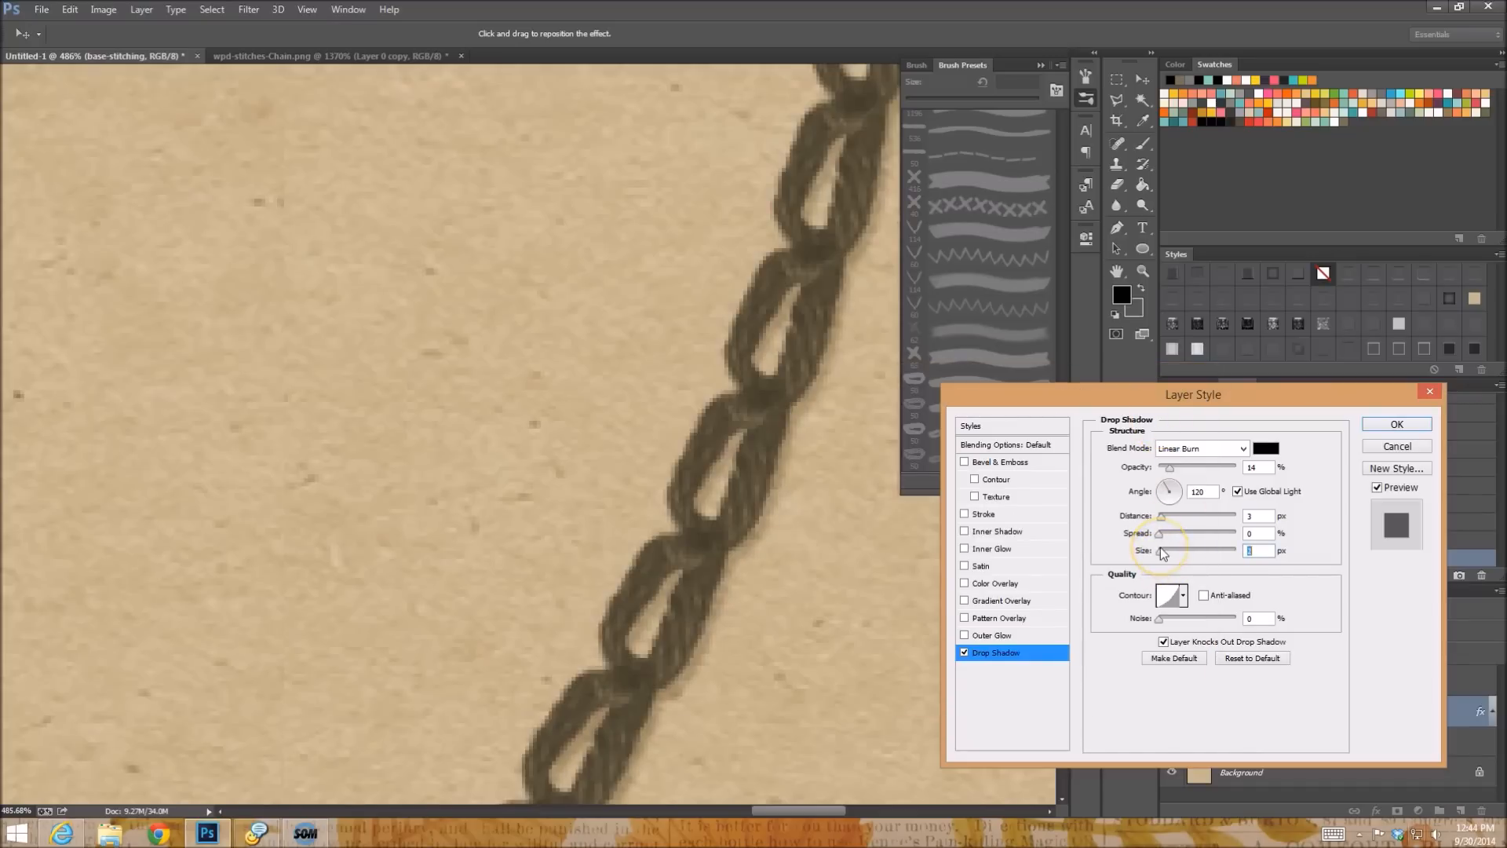
pyautogui.moveTo(1169, 468); pyautogui.dragTo(1172, 471)
pyautogui.click(1404, 423)
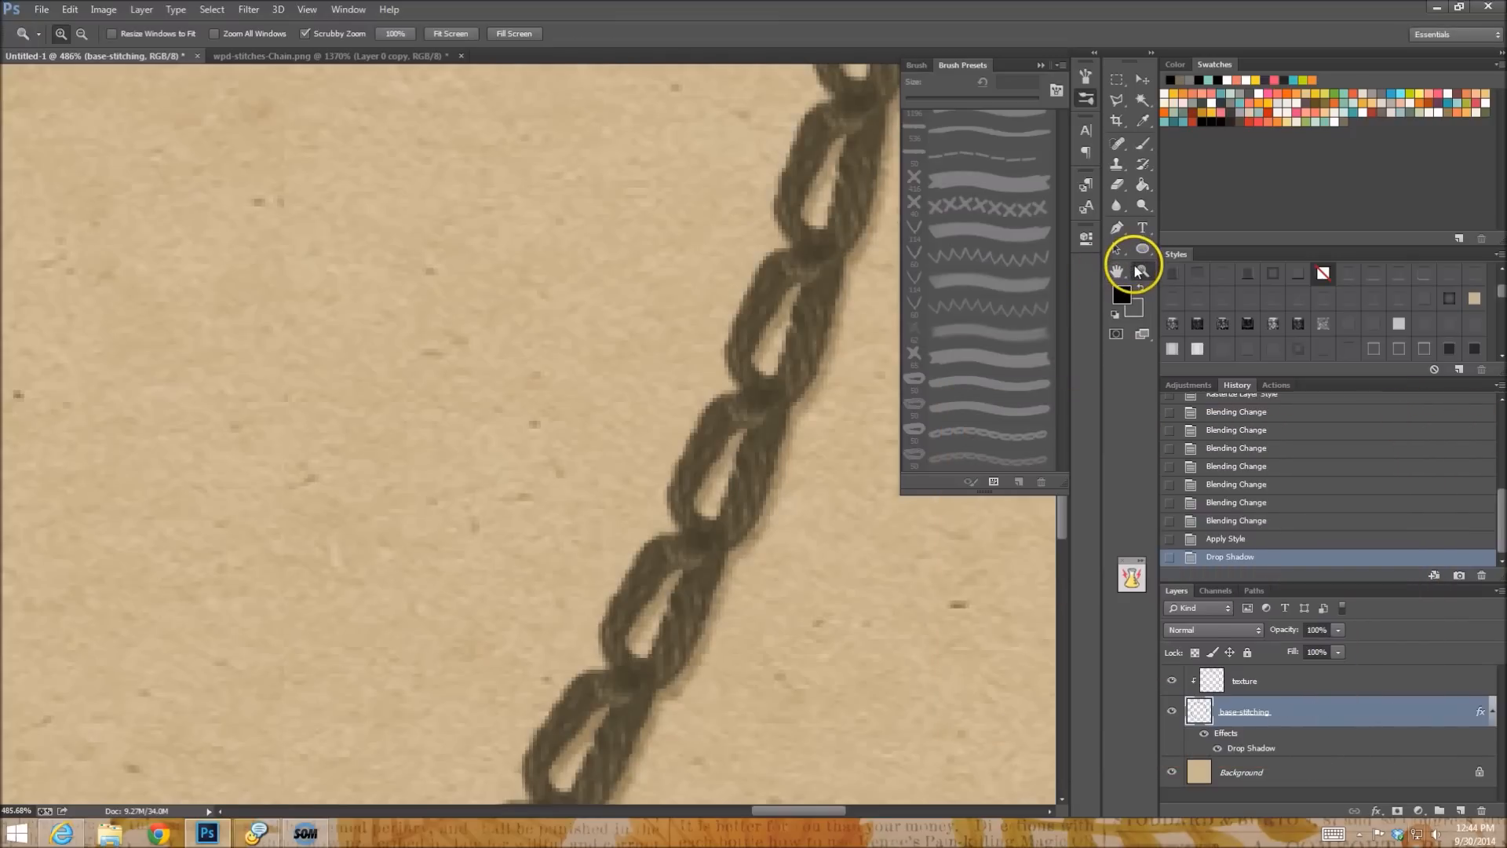
# Examine the whole stitched circle and the links at its top up close, and compare them with the wpd-stitches-Chain.png source image.
pyautogui.scroll(-8, 691, 455)
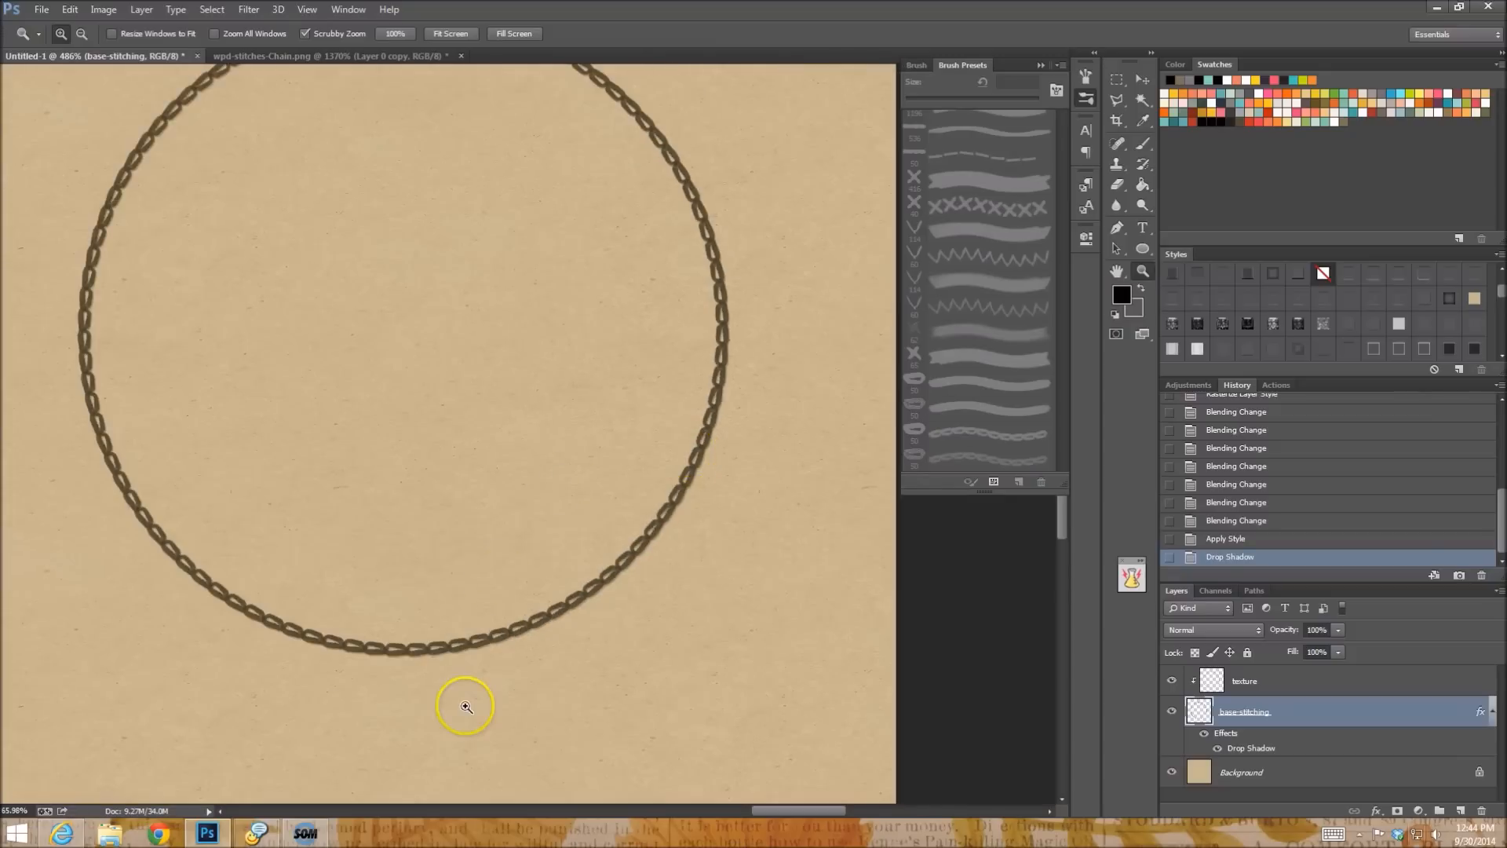
pyautogui.scroll(-4, 464, 704)
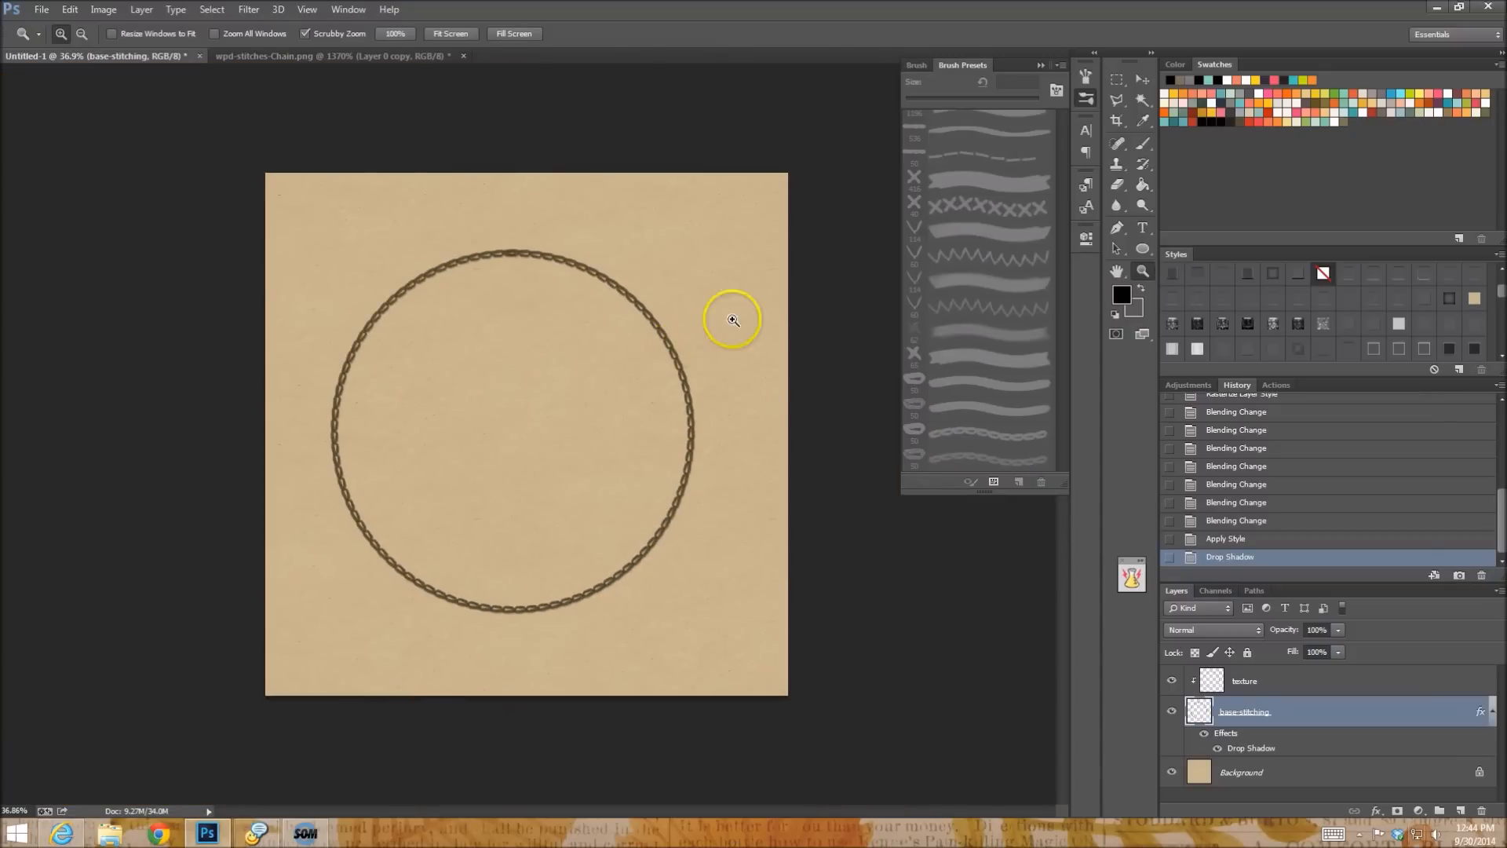
pyautogui.scroll(5, 502, 210)
pyautogui.scroll(3, 502, 210)
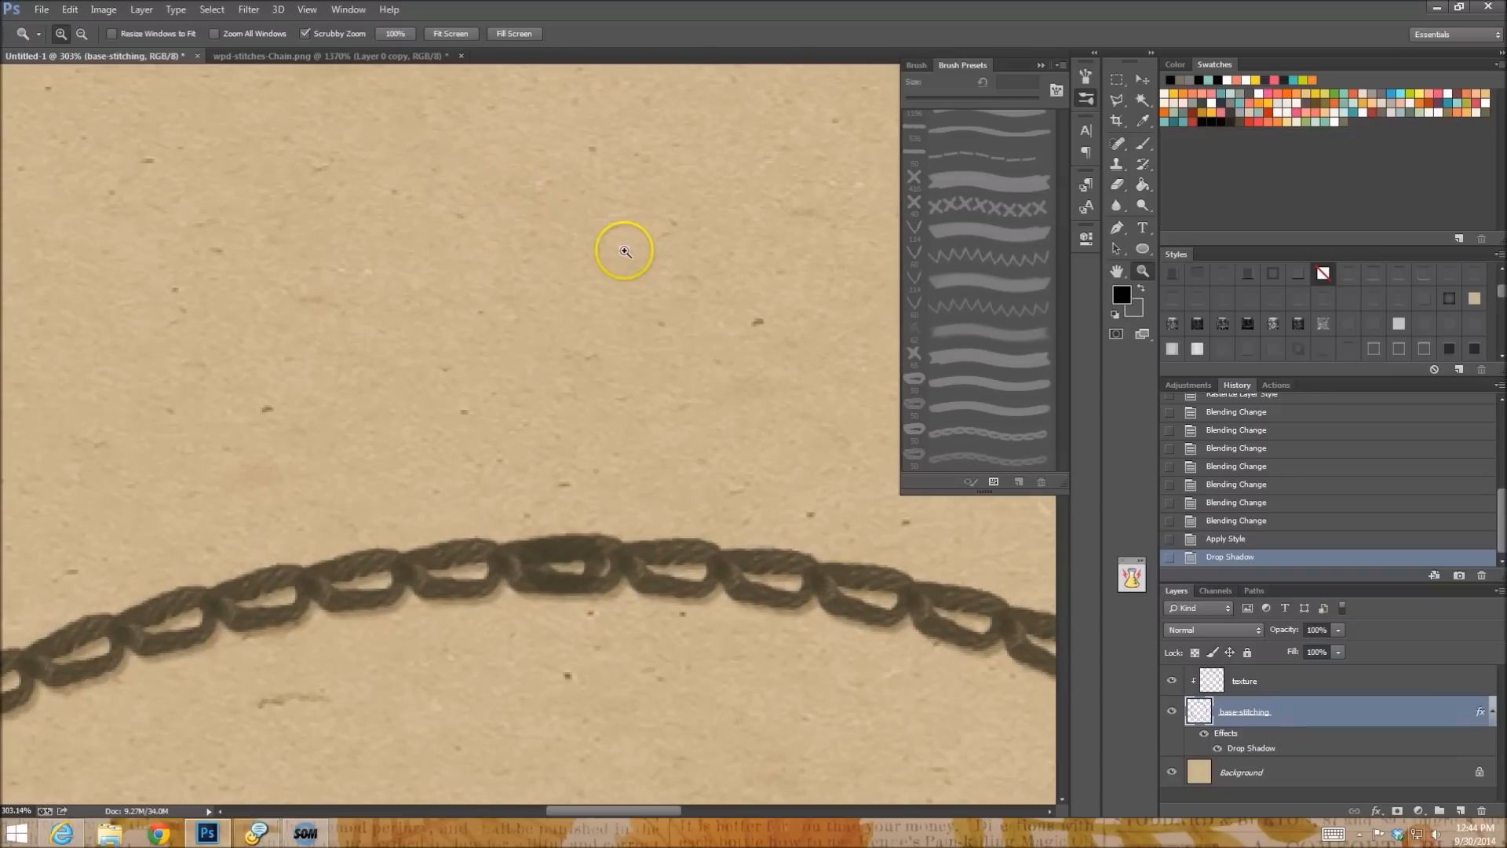
pyautogui.click(258, 53)
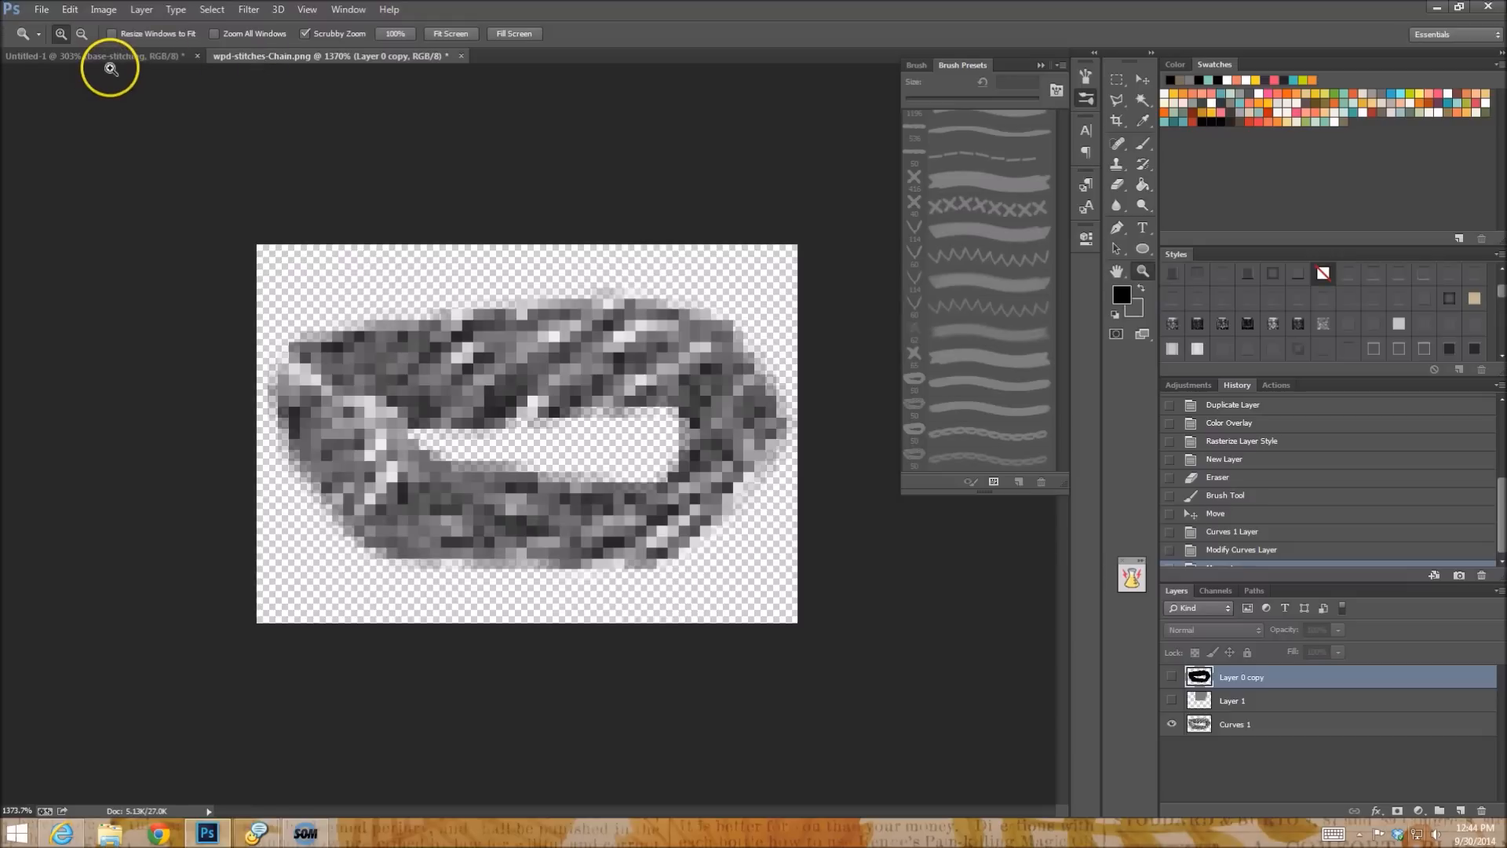
pyautogui.hotkey('ctrl', '+')
pyautogui.click(140, 57)
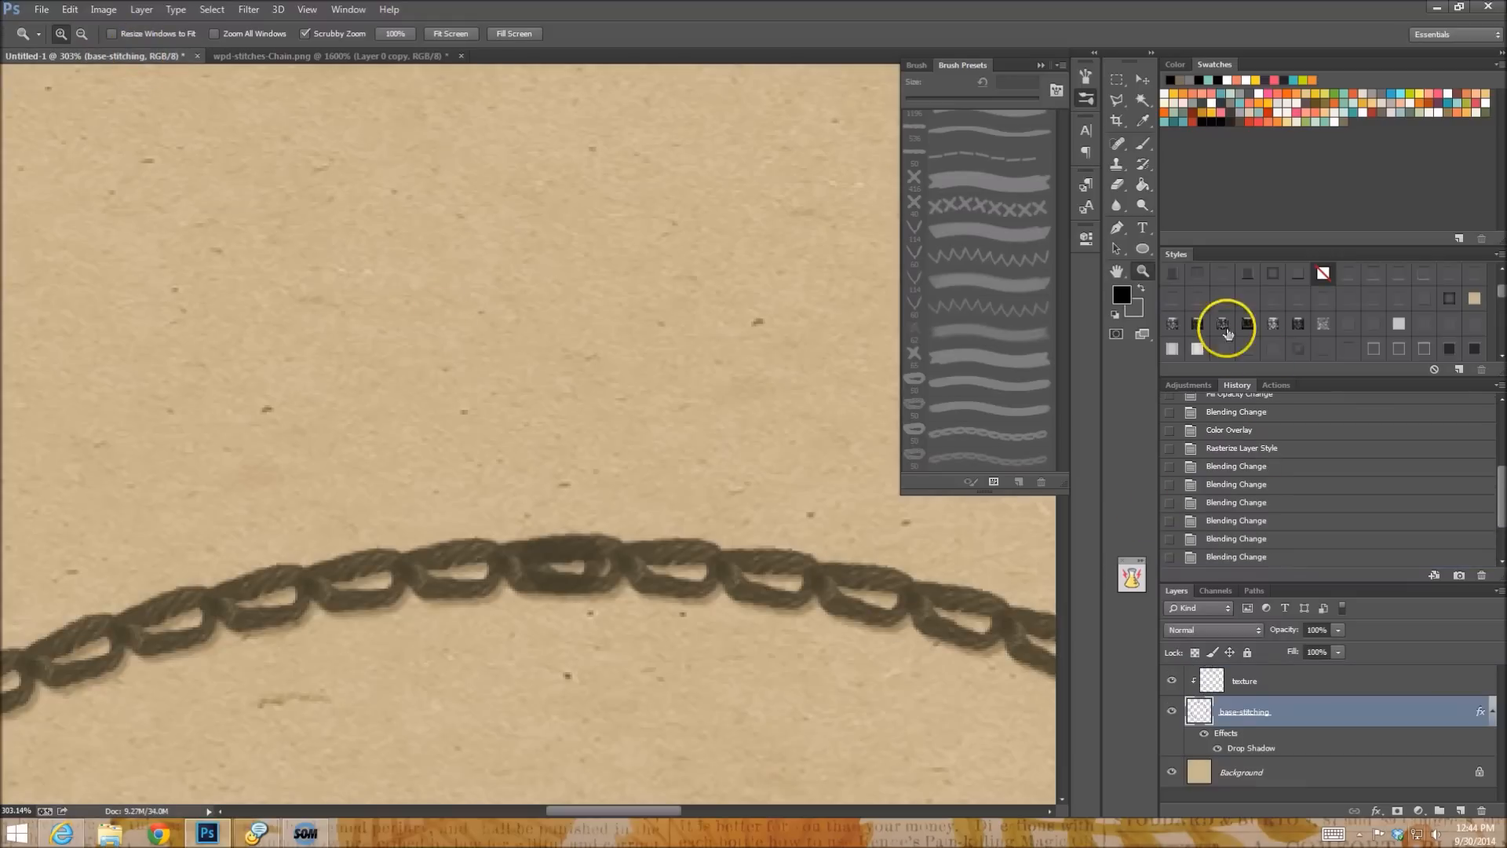
# Merge the texture and base-stitching layers of the stitched circle and hide the merged layer.
pyautogui.moveTo(623, 717); pyautogui.dragTo(512, 673)
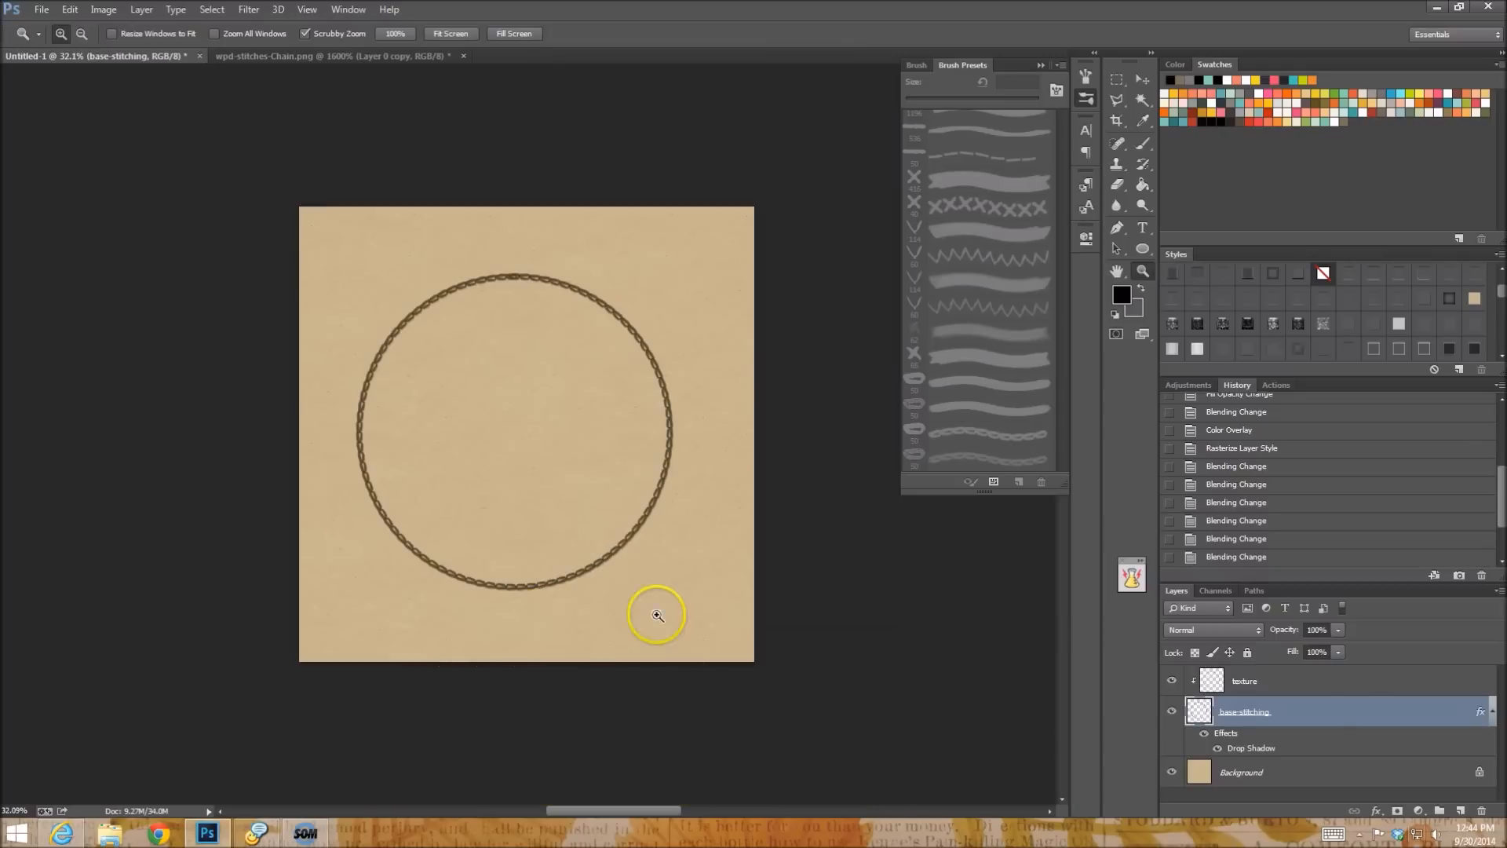
pyautogui.keyDown('ctrl'); pyautogui.click(1305, 683); pyautogui.keyUp('ctrl')
pyautogui.rightClick(1306, 684)
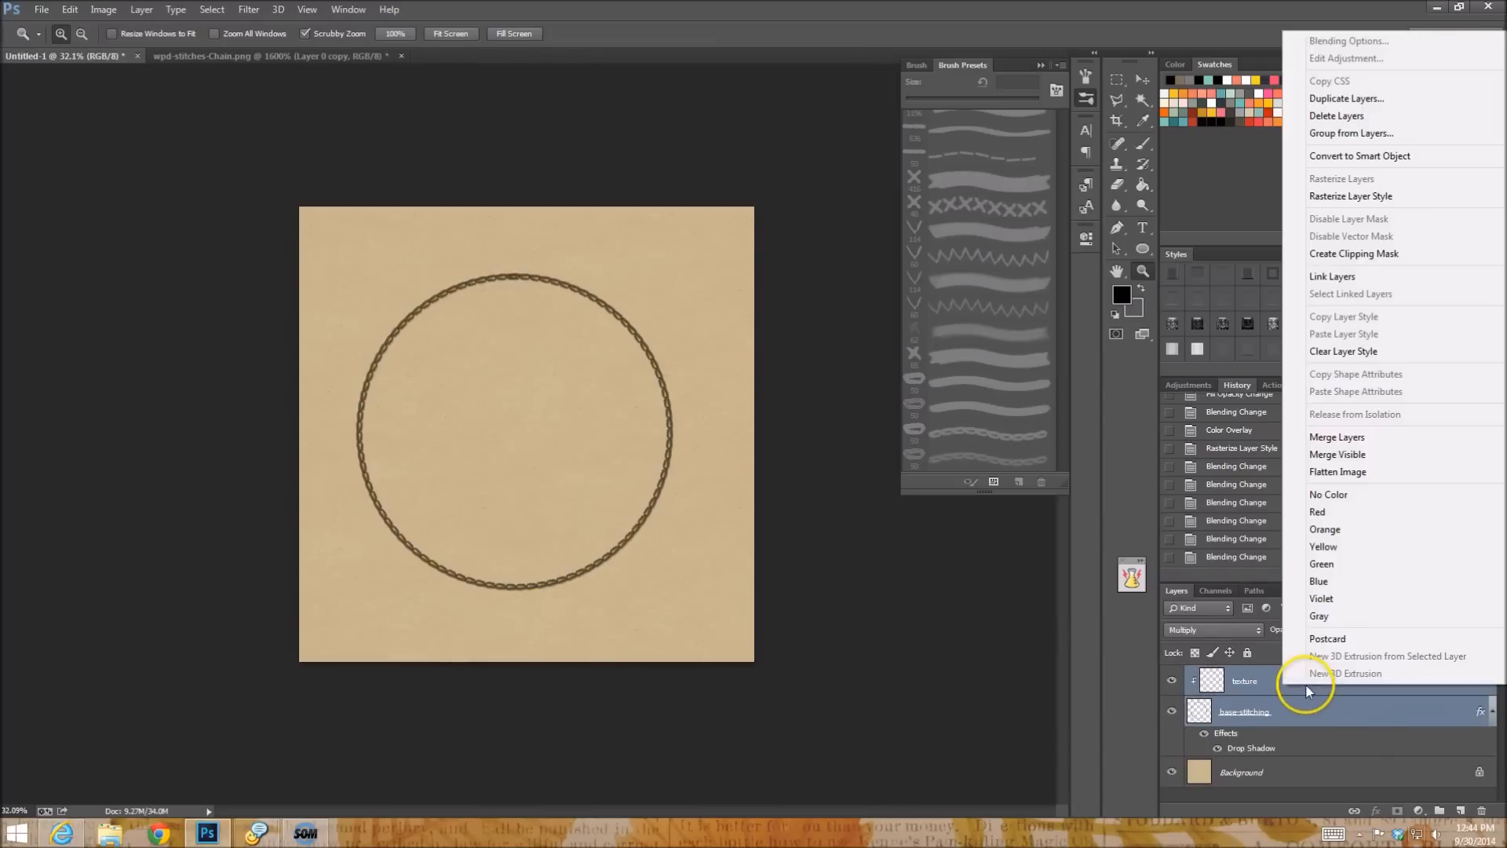
pyautogui.click(1337, 436)
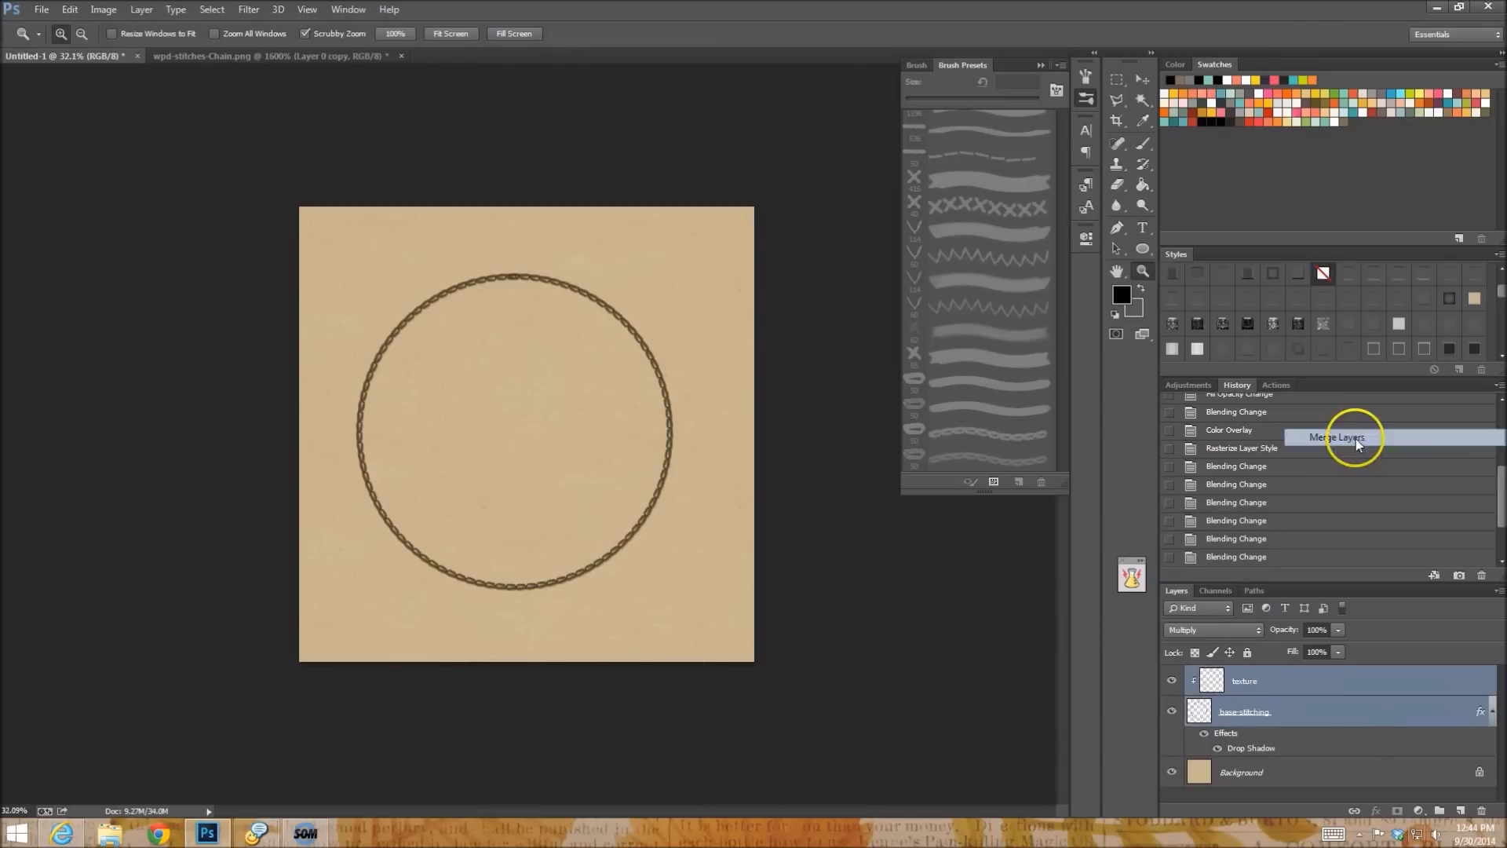
pyautogui.click(1171, 681)
# Draw a heart about 902 by 868 px on the paper background with the Custom Shape tool.
pyautogui.click(454, 295)
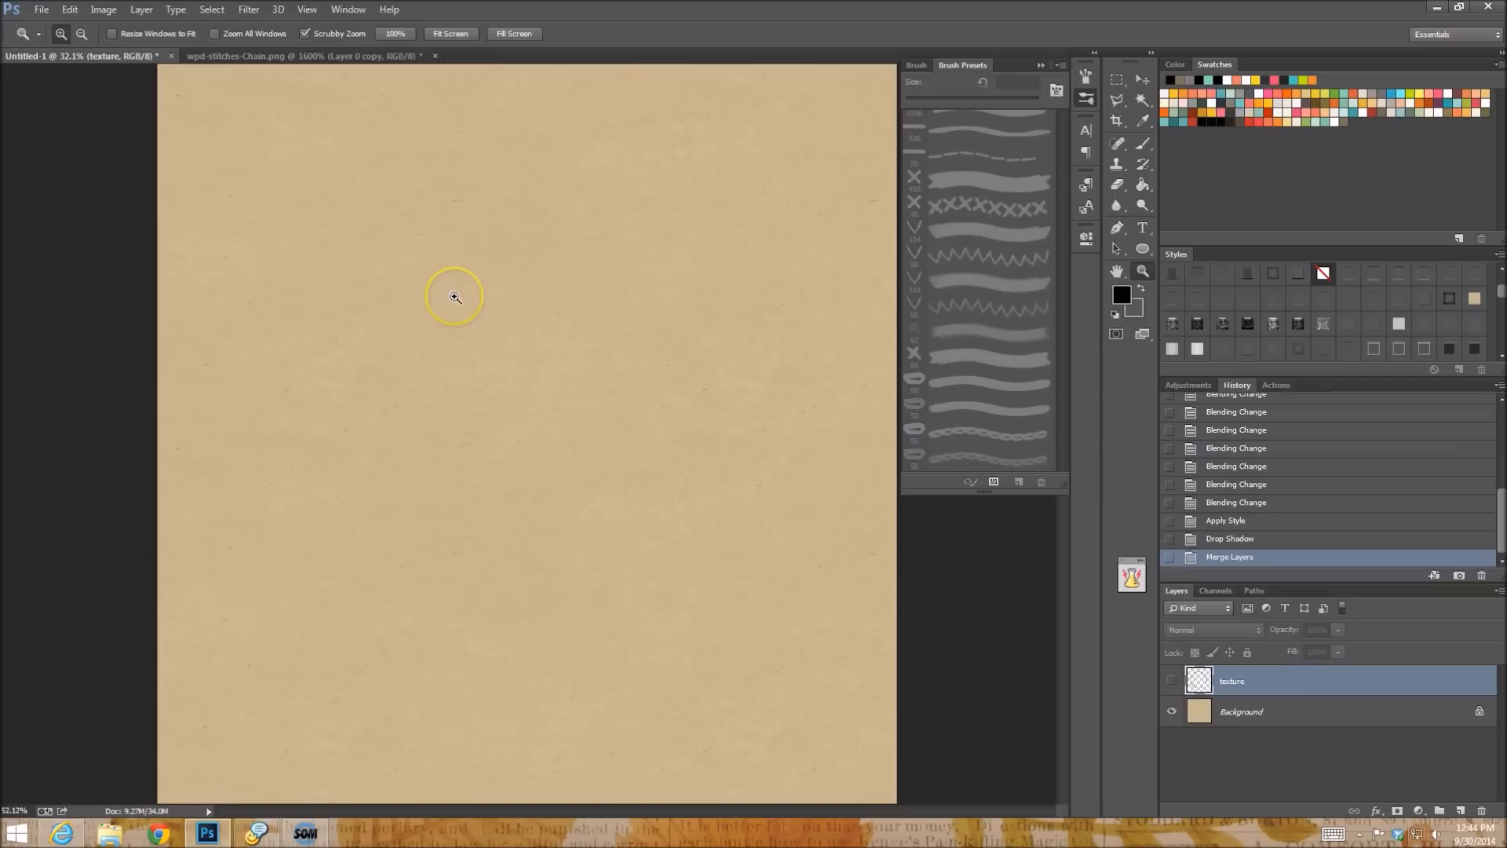
pyautogui.click(1142, 248)
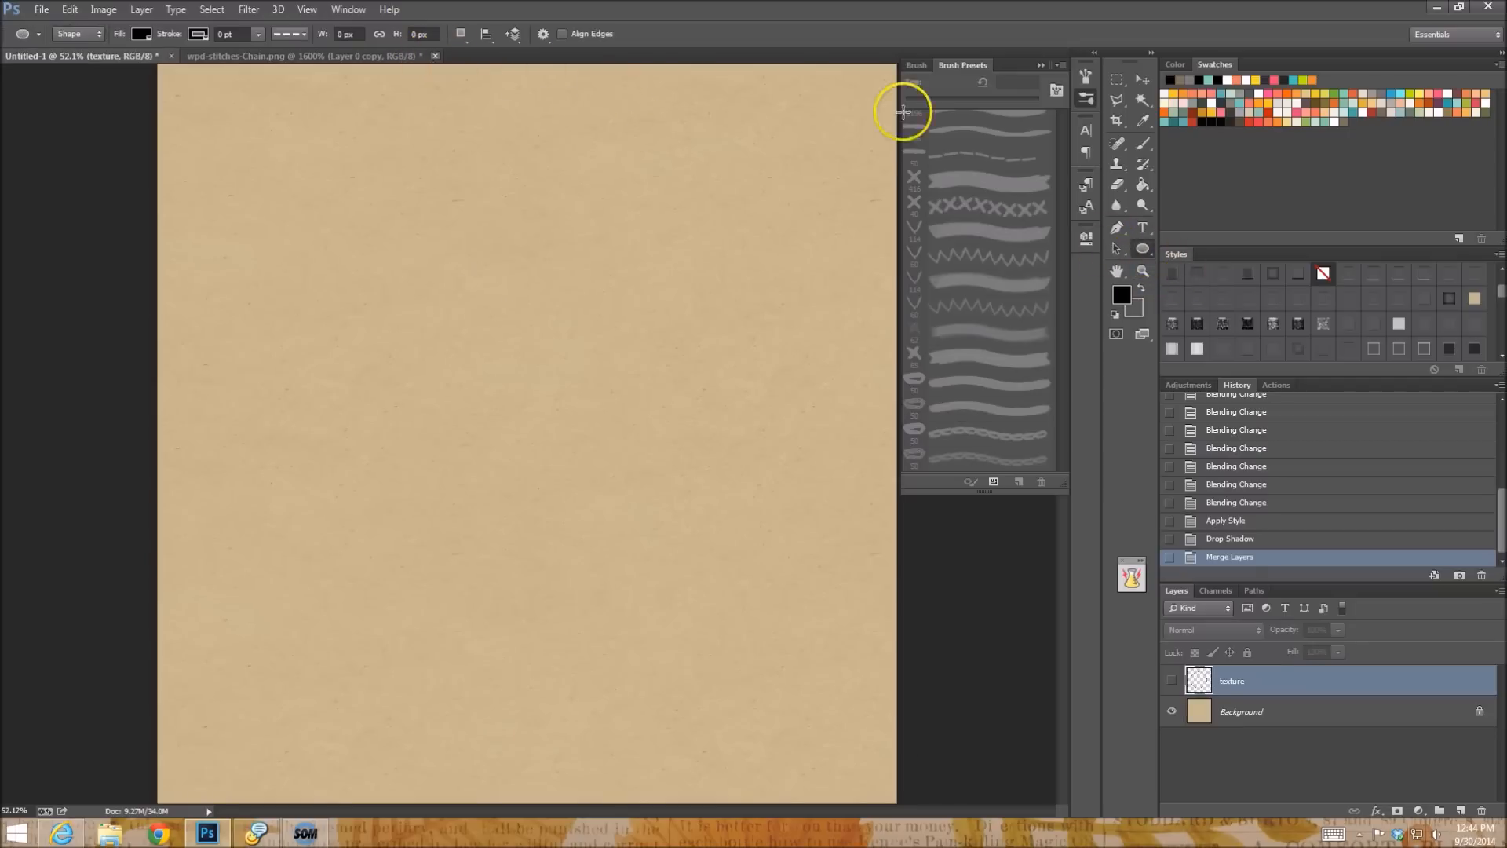
pyautogui.rightClick(1143, 250)
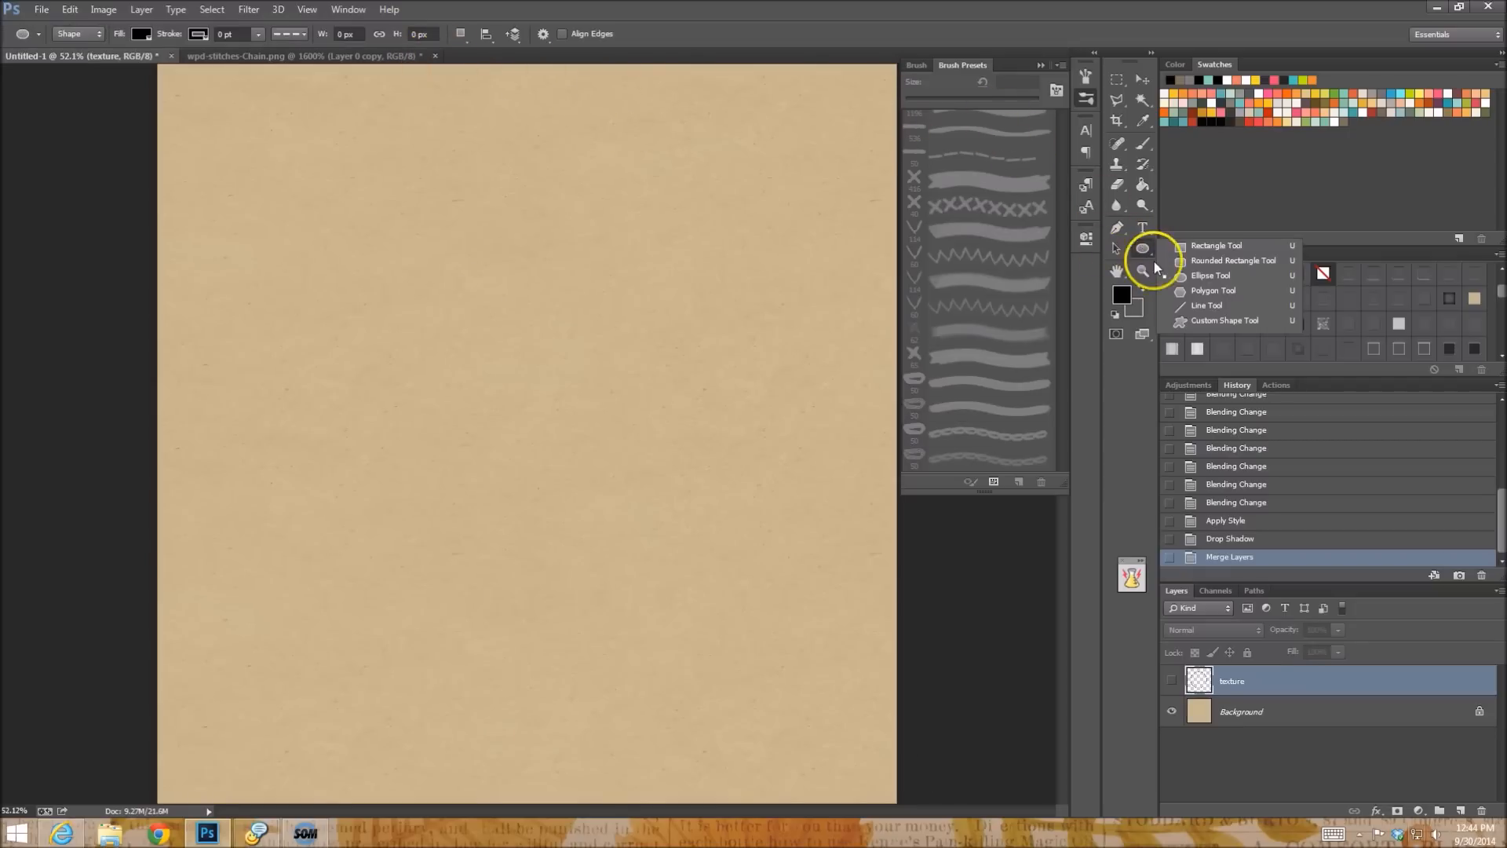
pyautogui.click(1188, 322)
pyautogui.click(598, 34)
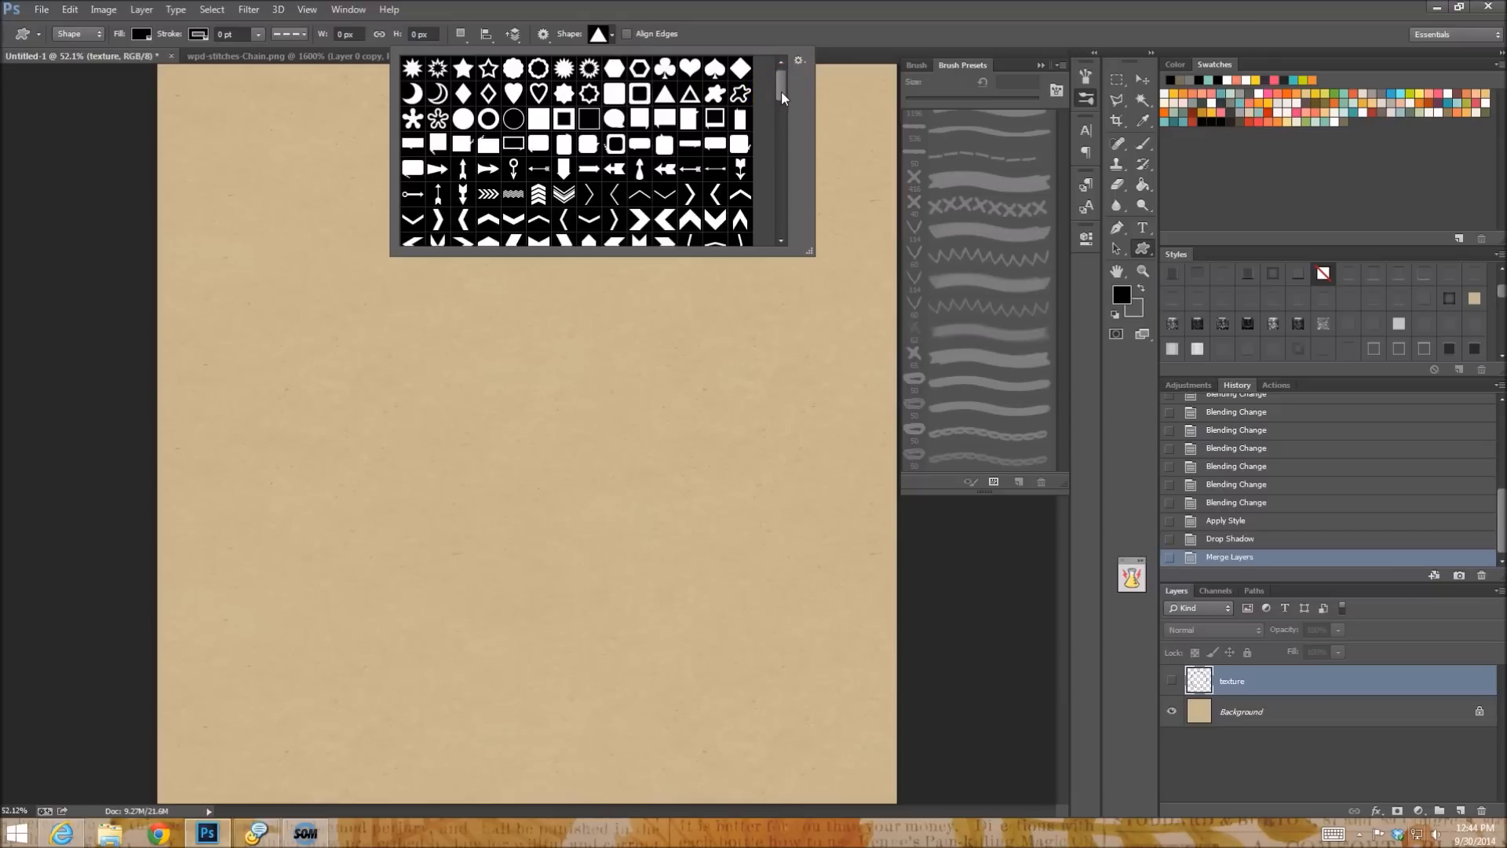
pyautogui.moveTo(780, 92); pyautogui.dragTo(774, 168)
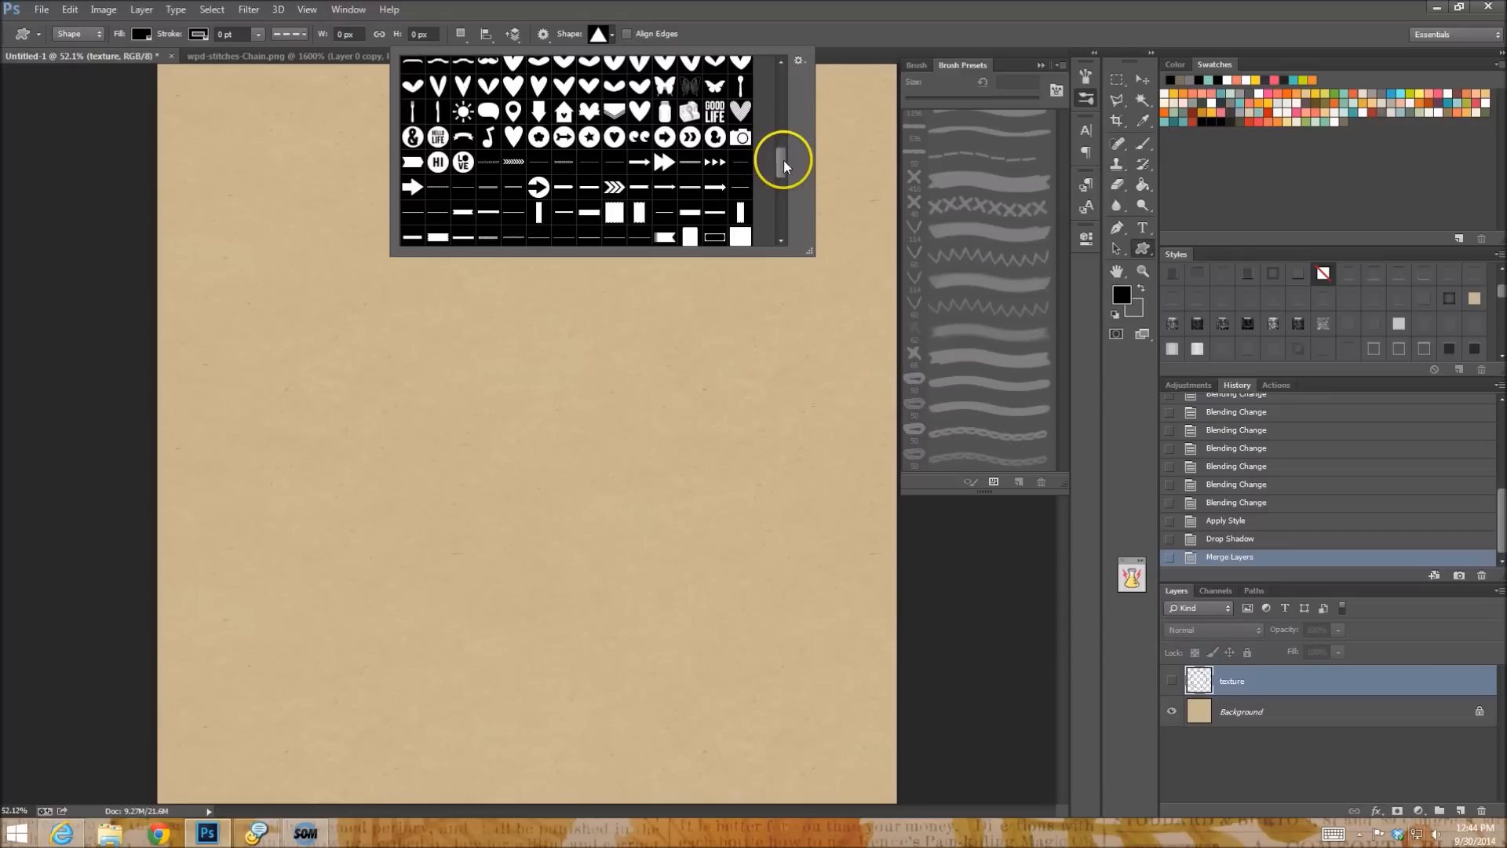
pyautogui.click(639, 114)
pyautogui.click(313, 327)
pyautogui.moveTo(318, 324); pyautogui.dragTo(498, 582)
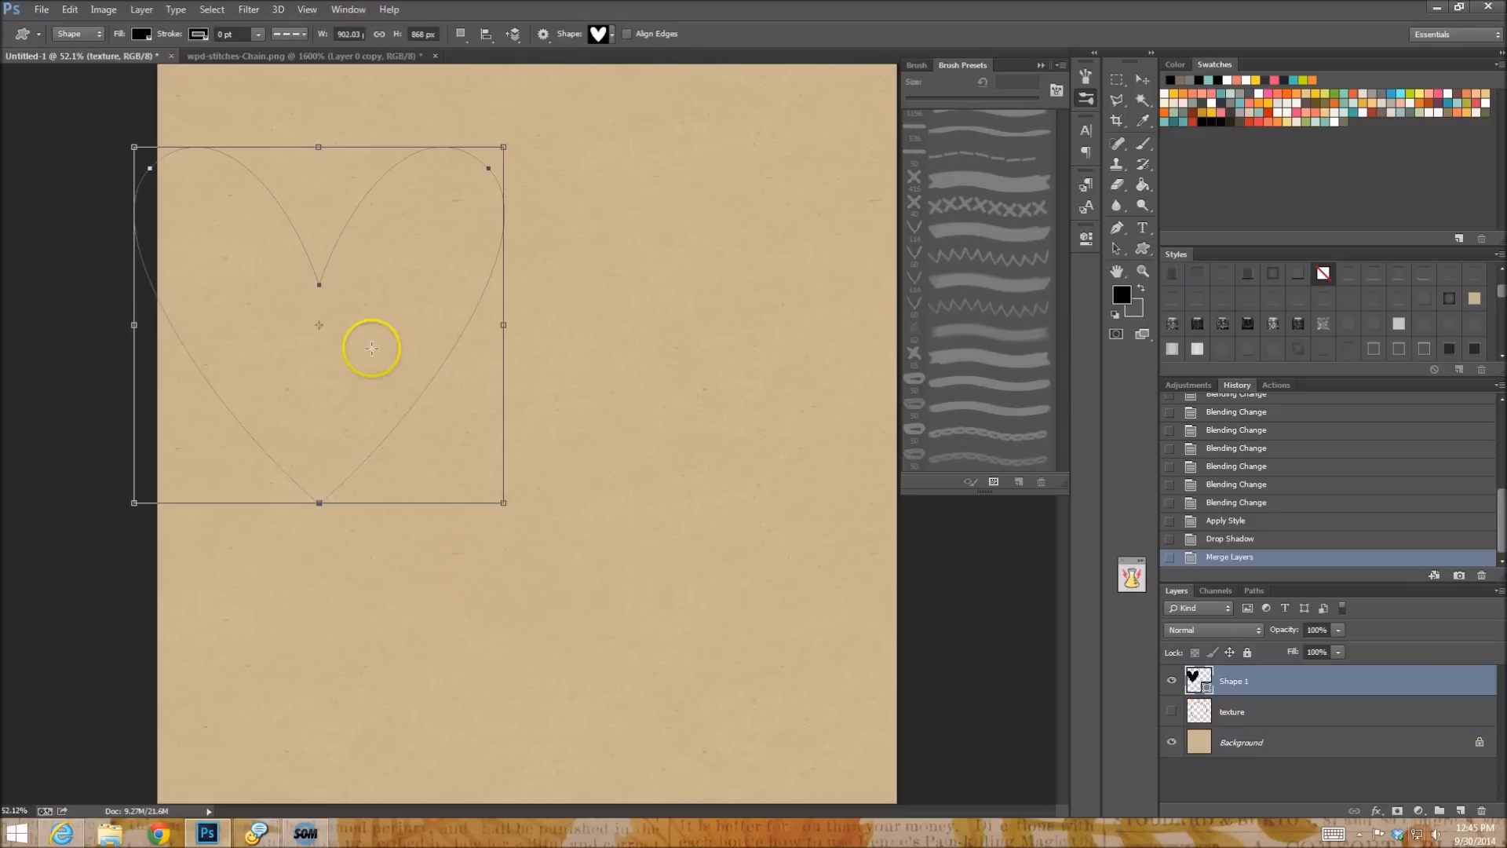
# Move the heart shape to the middle of the canvas, applying its path transformation.
pyautogui.hotkey('ctrl', 'alt', 't')
pyautogui.moveTo(403, 209)
pyautogui.mouseDown()
pyautogui.moveTo(644, 394)
pyautogui.moveTo(404, 206)
pyautogui.mouseUp()
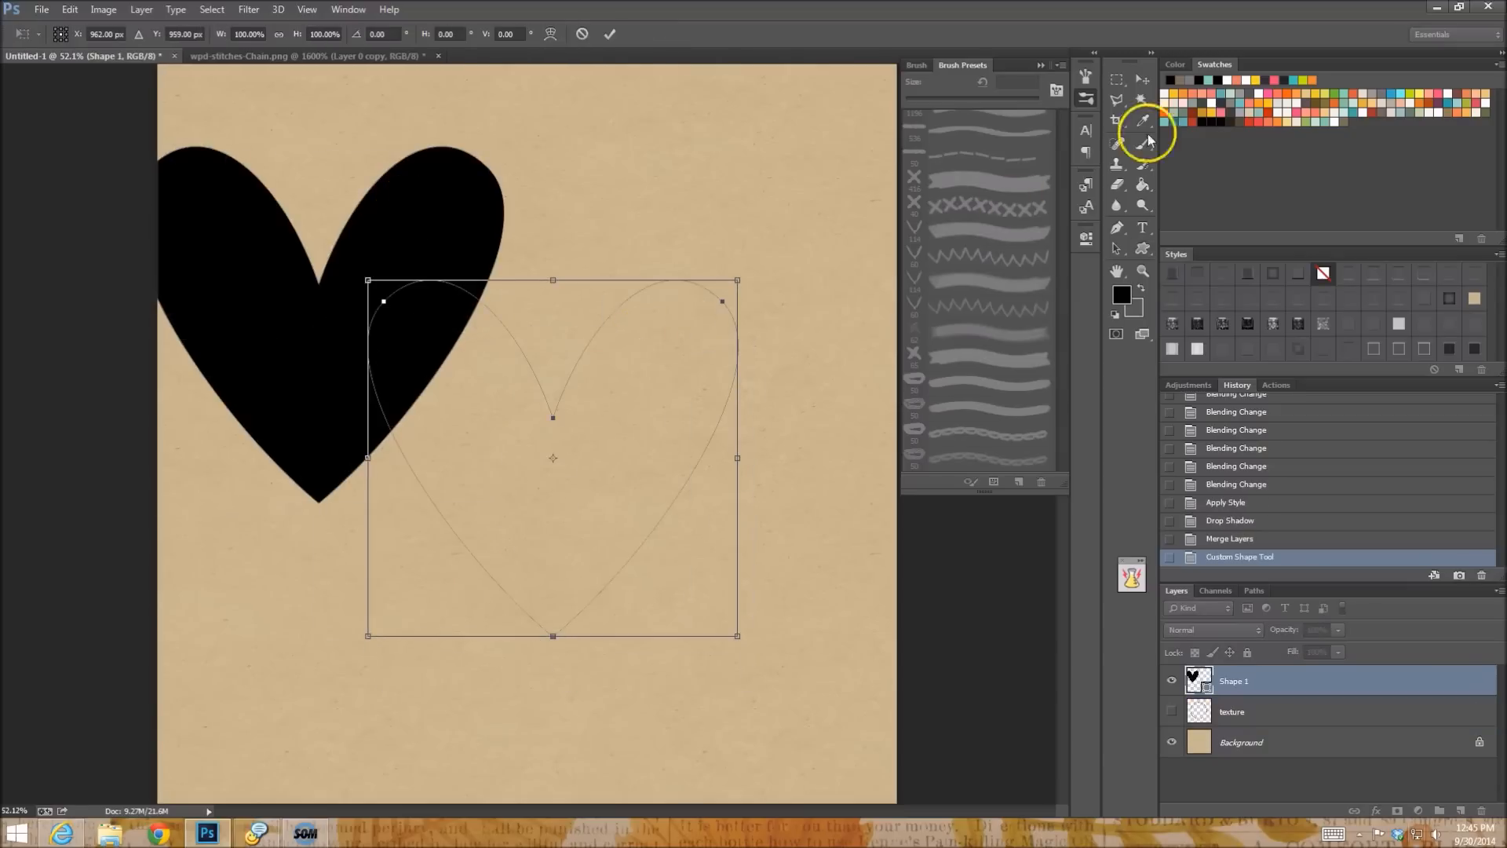
pyautogui.click(1145, 80)
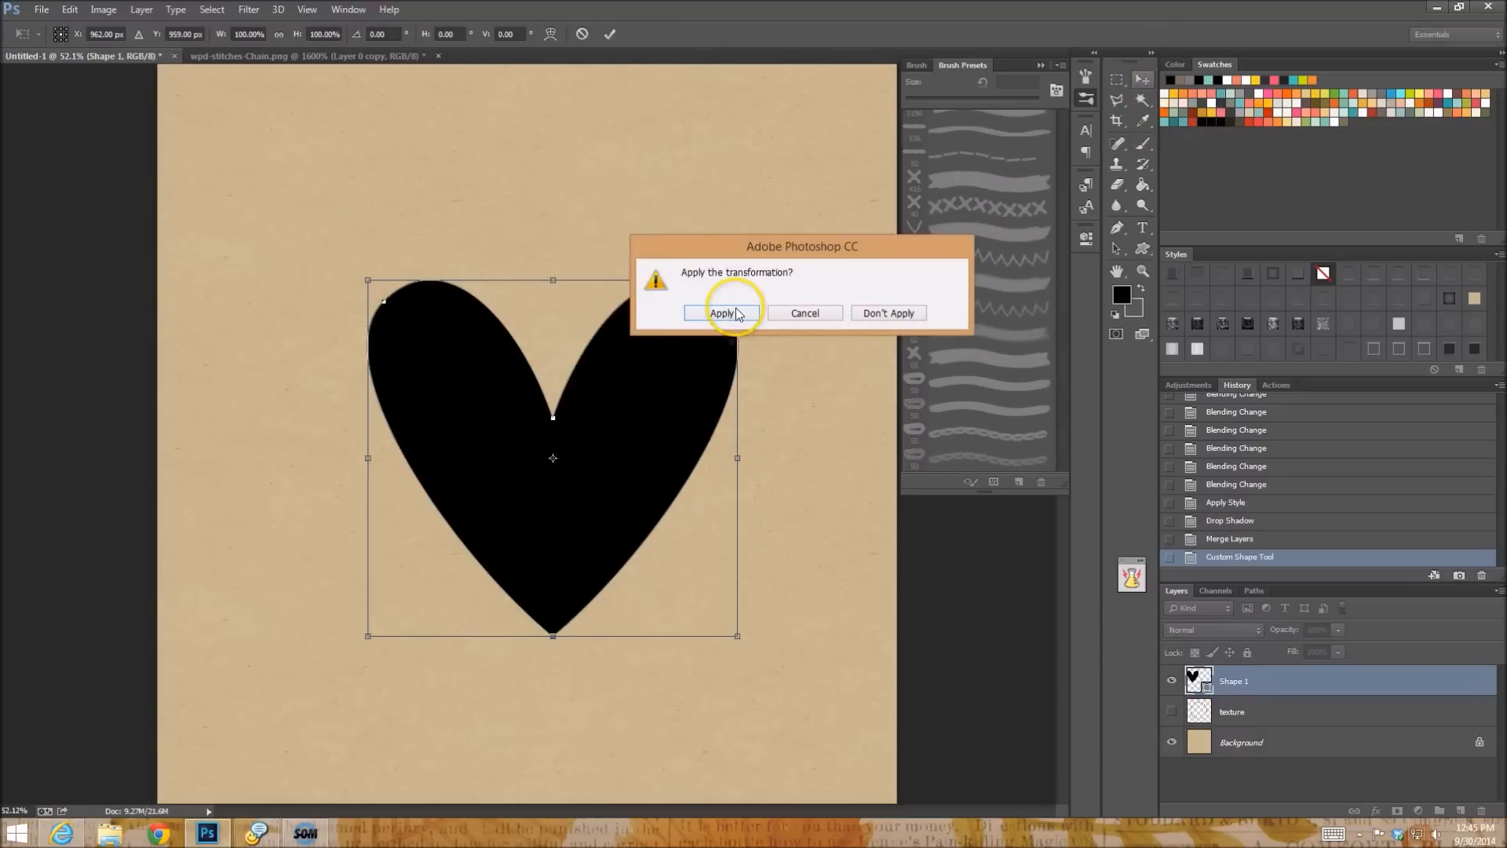
pyautogui.click(743, 317)
pyautogui.moveTo(649, 387); pyautogui.dragTo(603, 374)
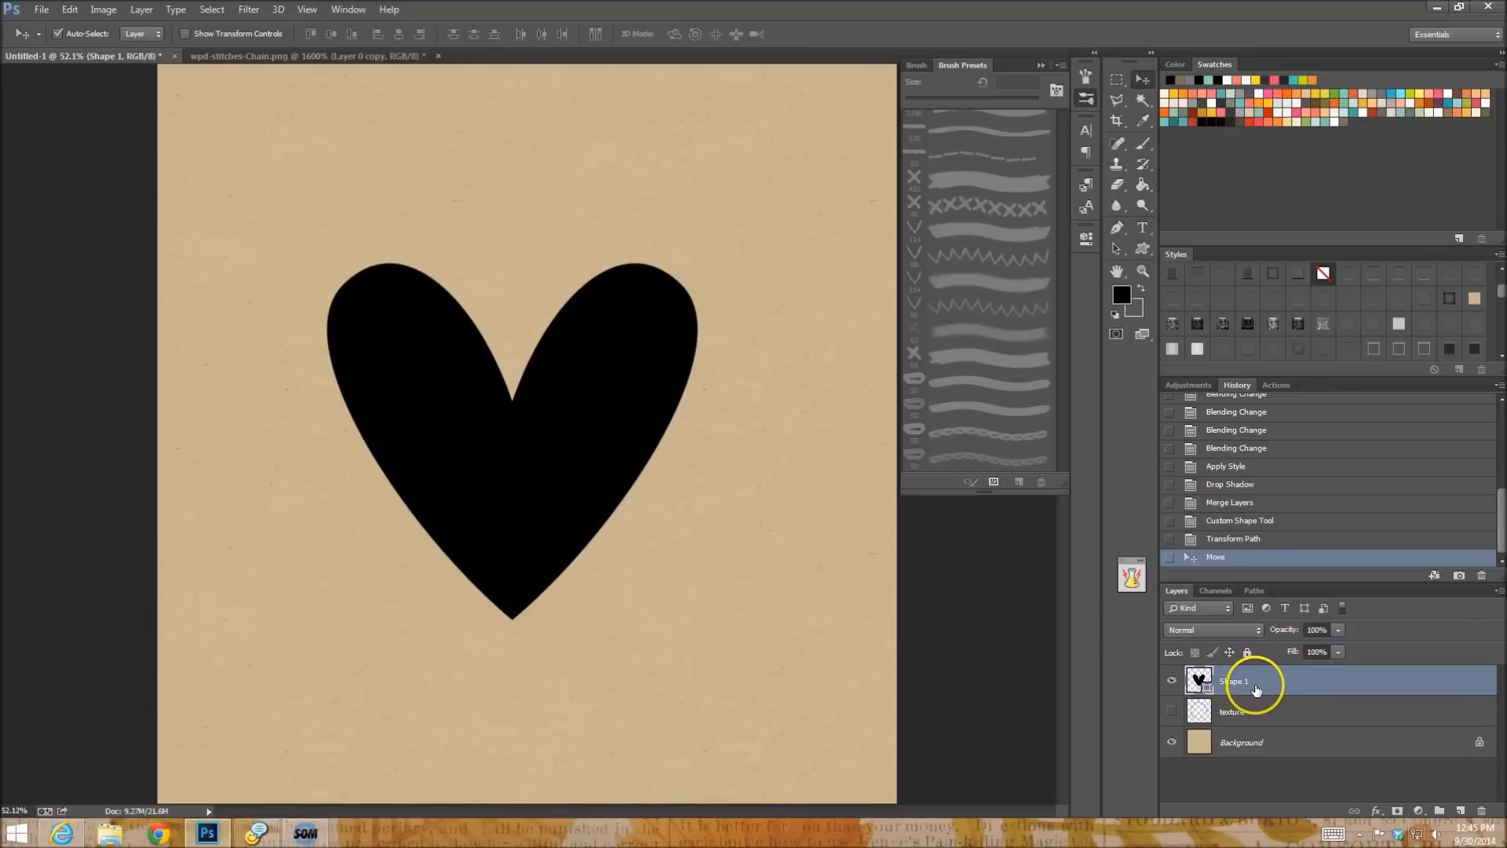
# Save the heart's shape path under the name stitching-heart and deselect it.
pyautogui.click(1256, 591)
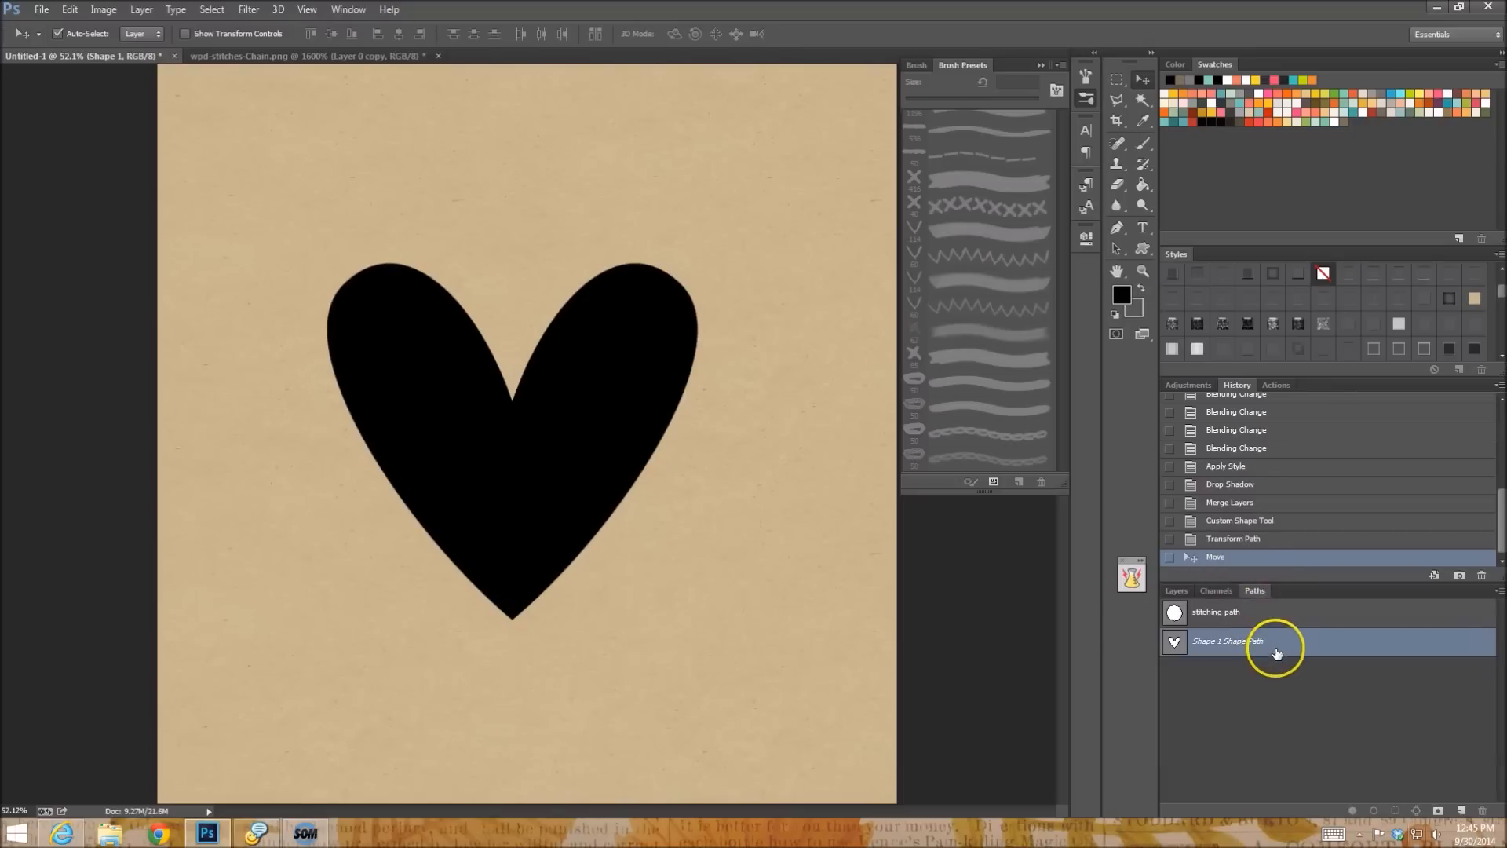
pyautogui.doubleClick(1287, 641)
pyautogui.write('stitching-heart')
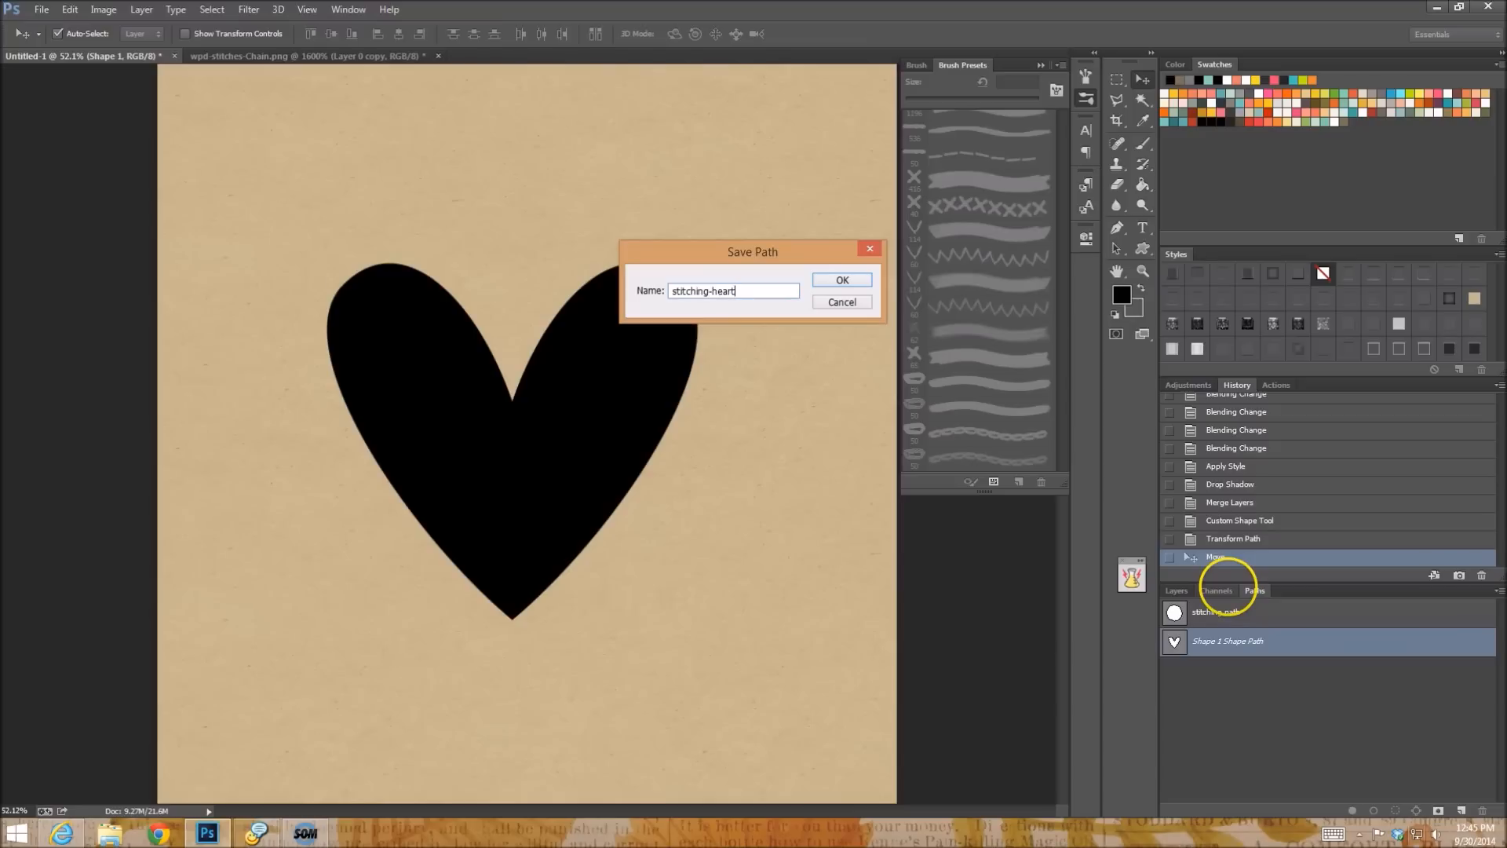
pyautogui.press('Return')
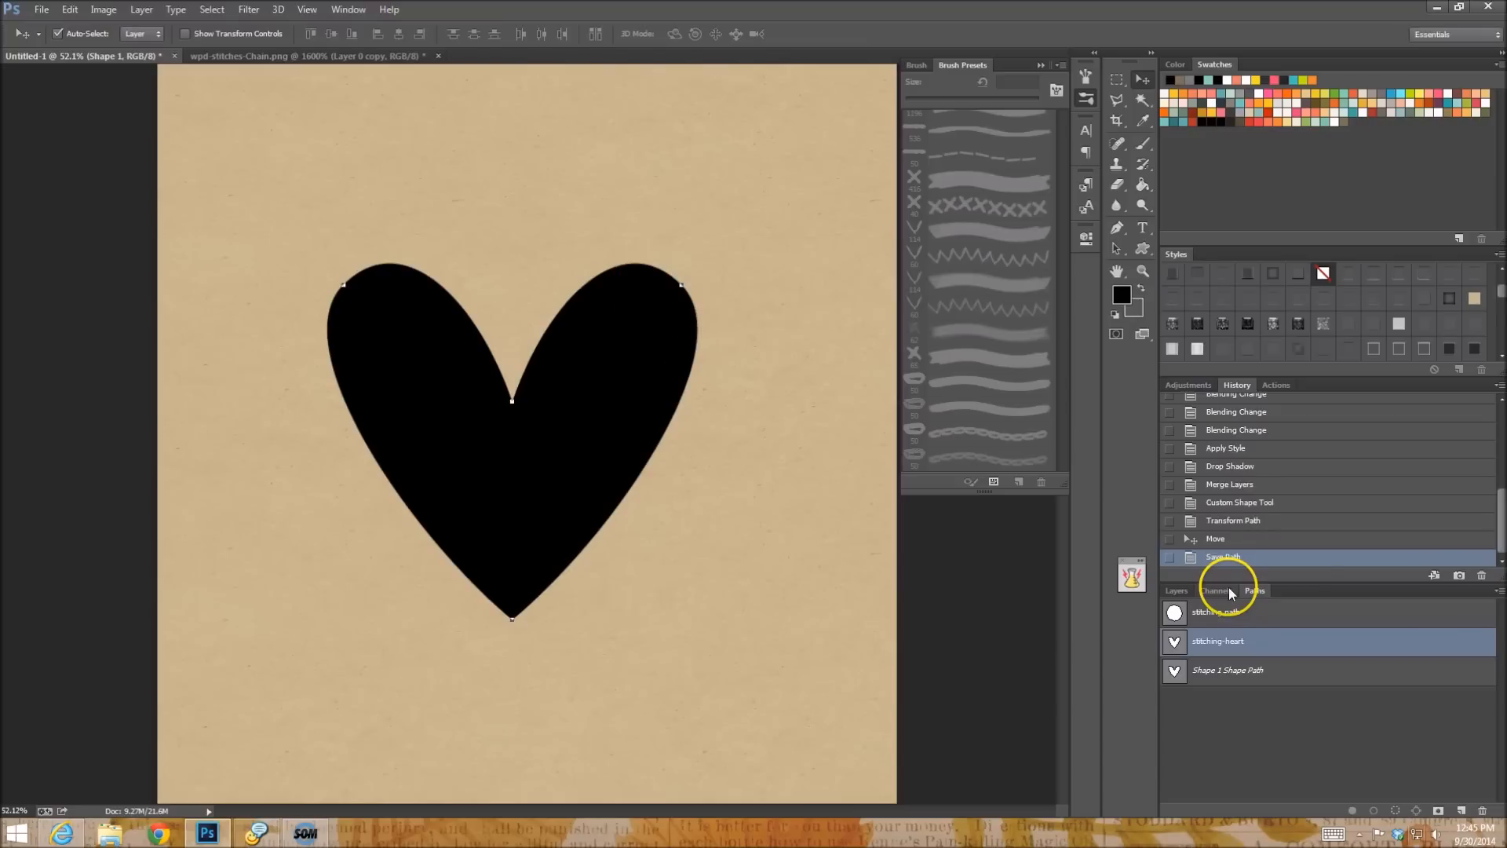
pyautogui.click(1286, 737)
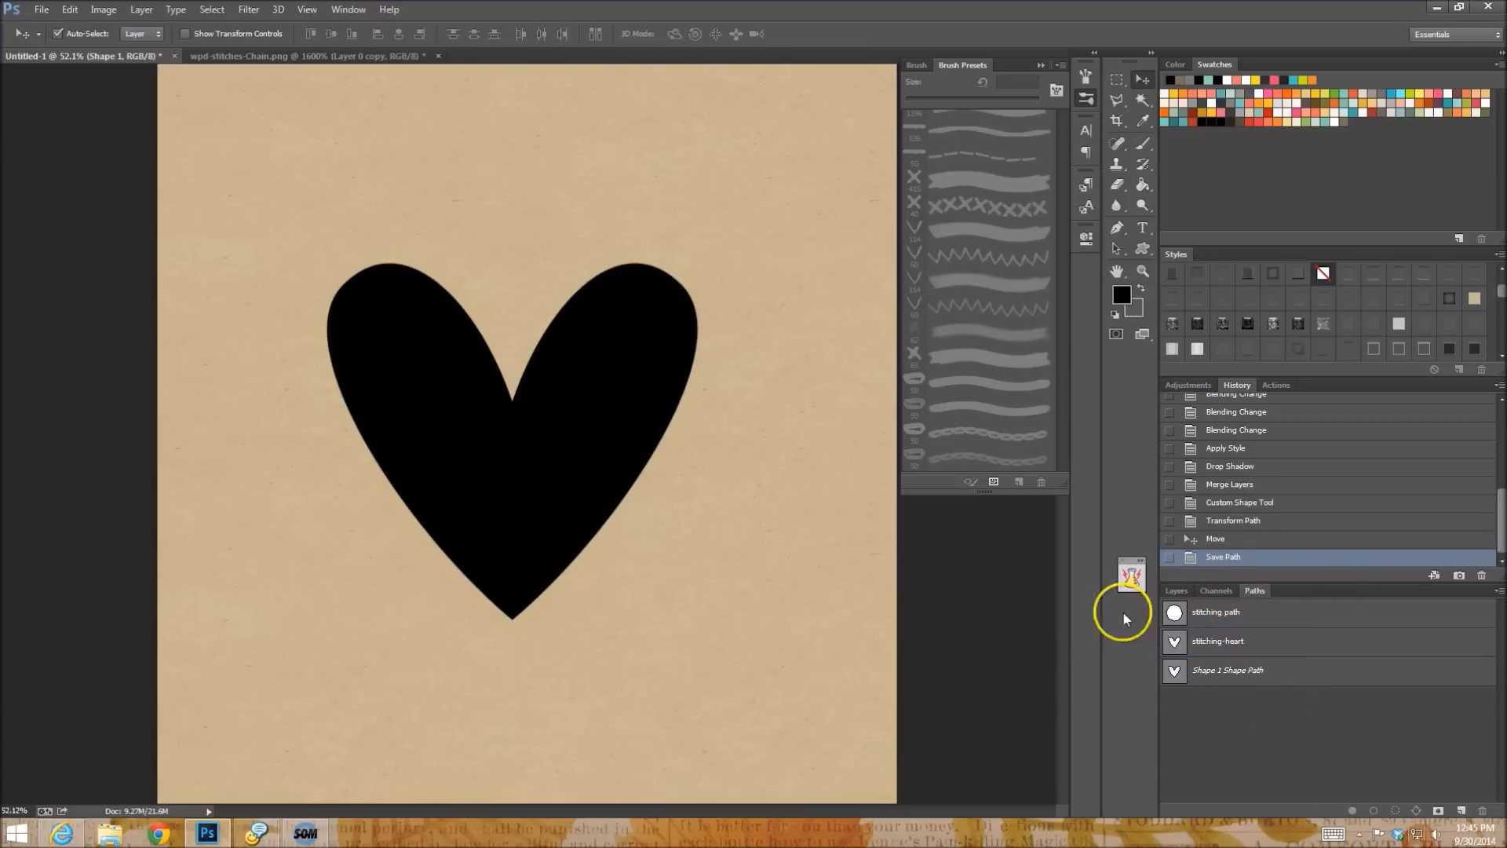
# Delete the Shape 1 layer, add two new empty layers, and make the lower one active.
pyautogui.click(1177, 590)
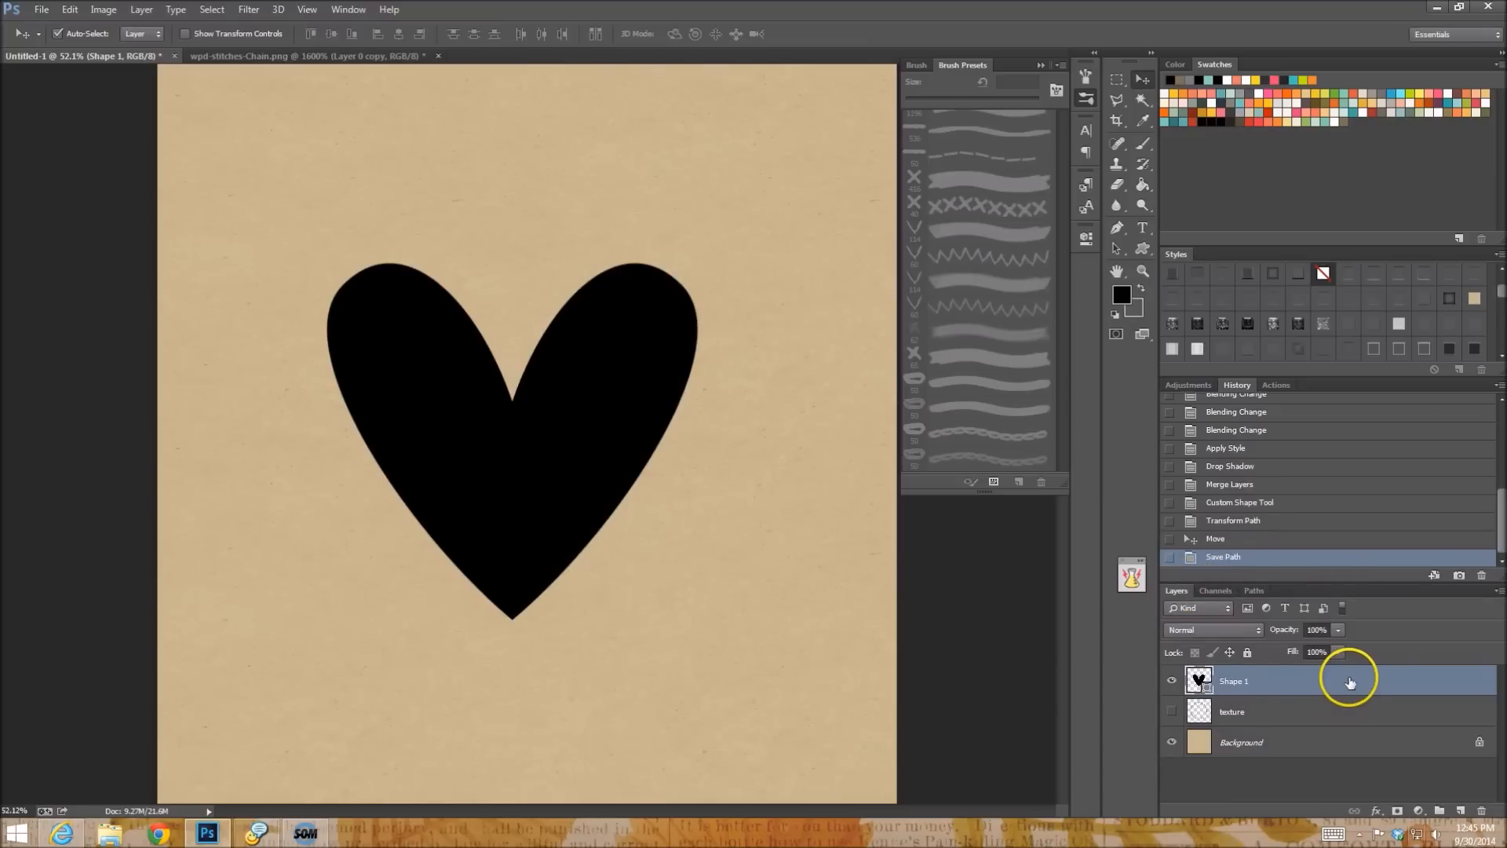
pyautogui.press('Delete')
pyautogui.click(1459, 810)
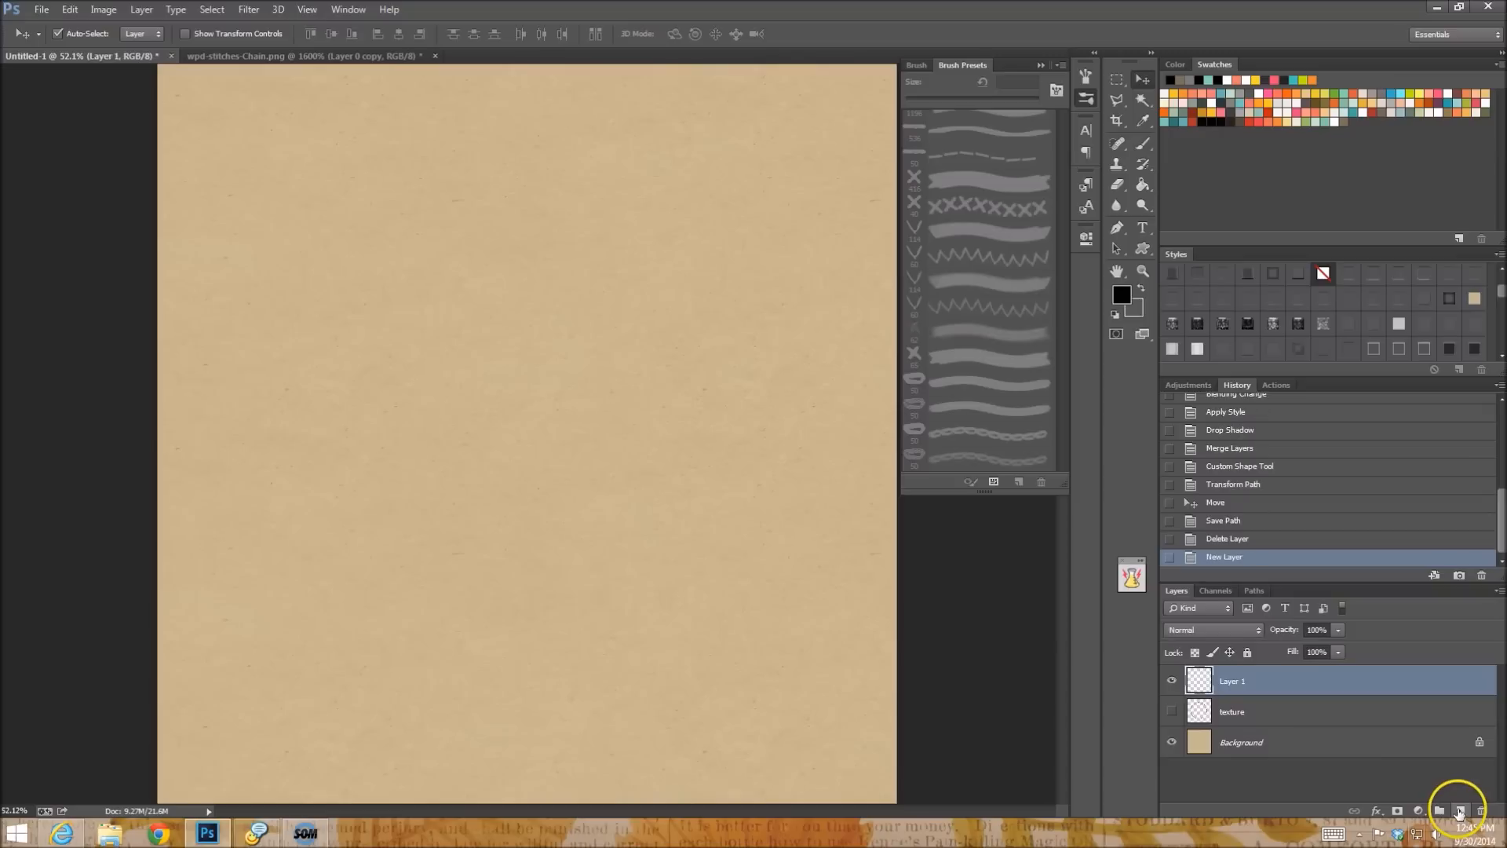
pyautogui.click(1459, 811)
pyautogui.click(1284, 724)
# Activate the stitching-heart path and set the foreground color to a pink swatch.
pyautogui.click(1254, 591)
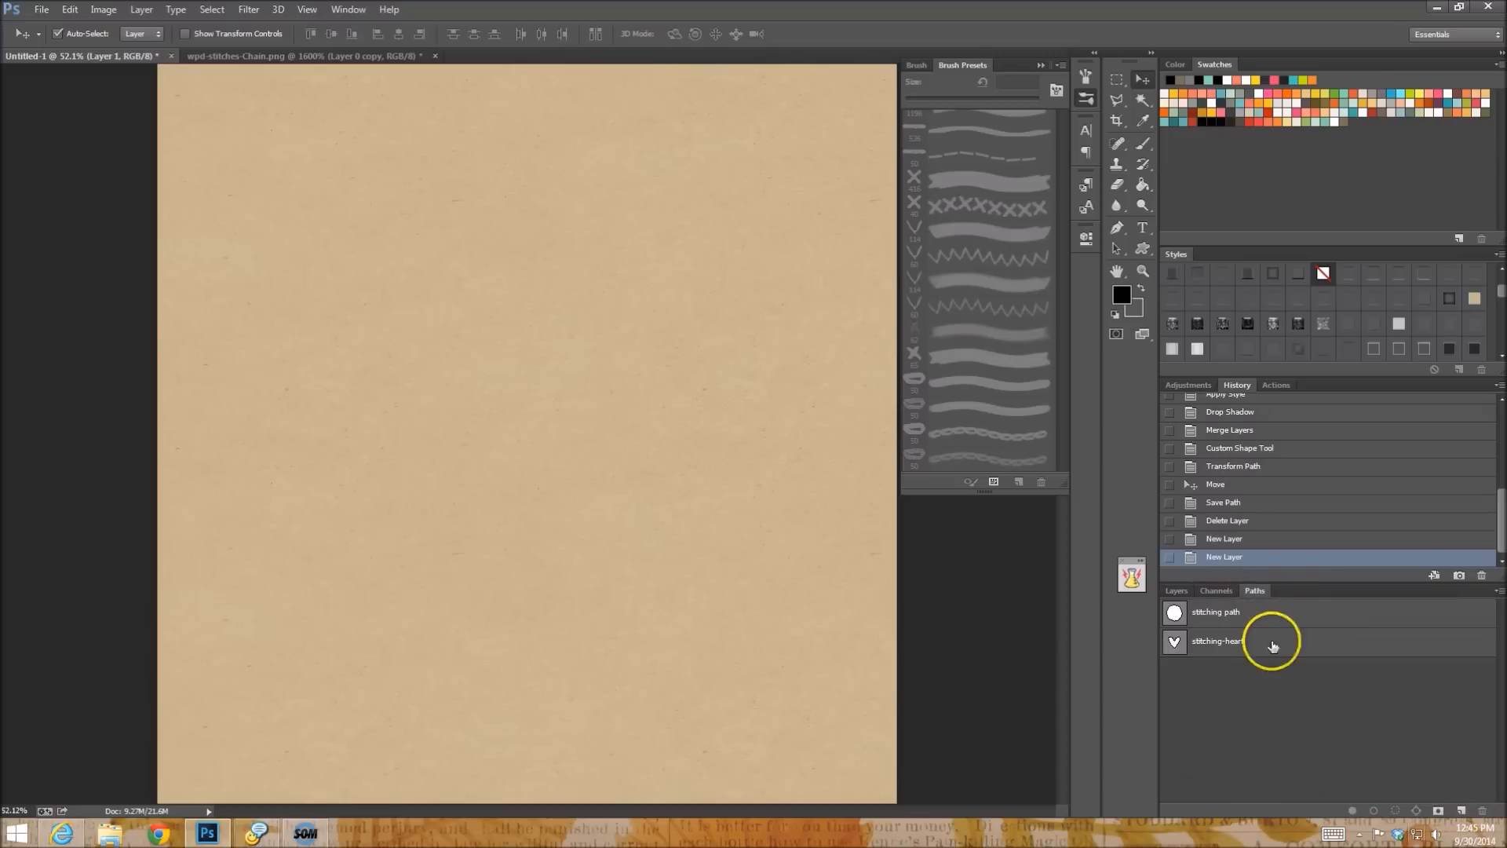
pyautogui.click(1284, 651)
pyautogui.click(1119, 295)
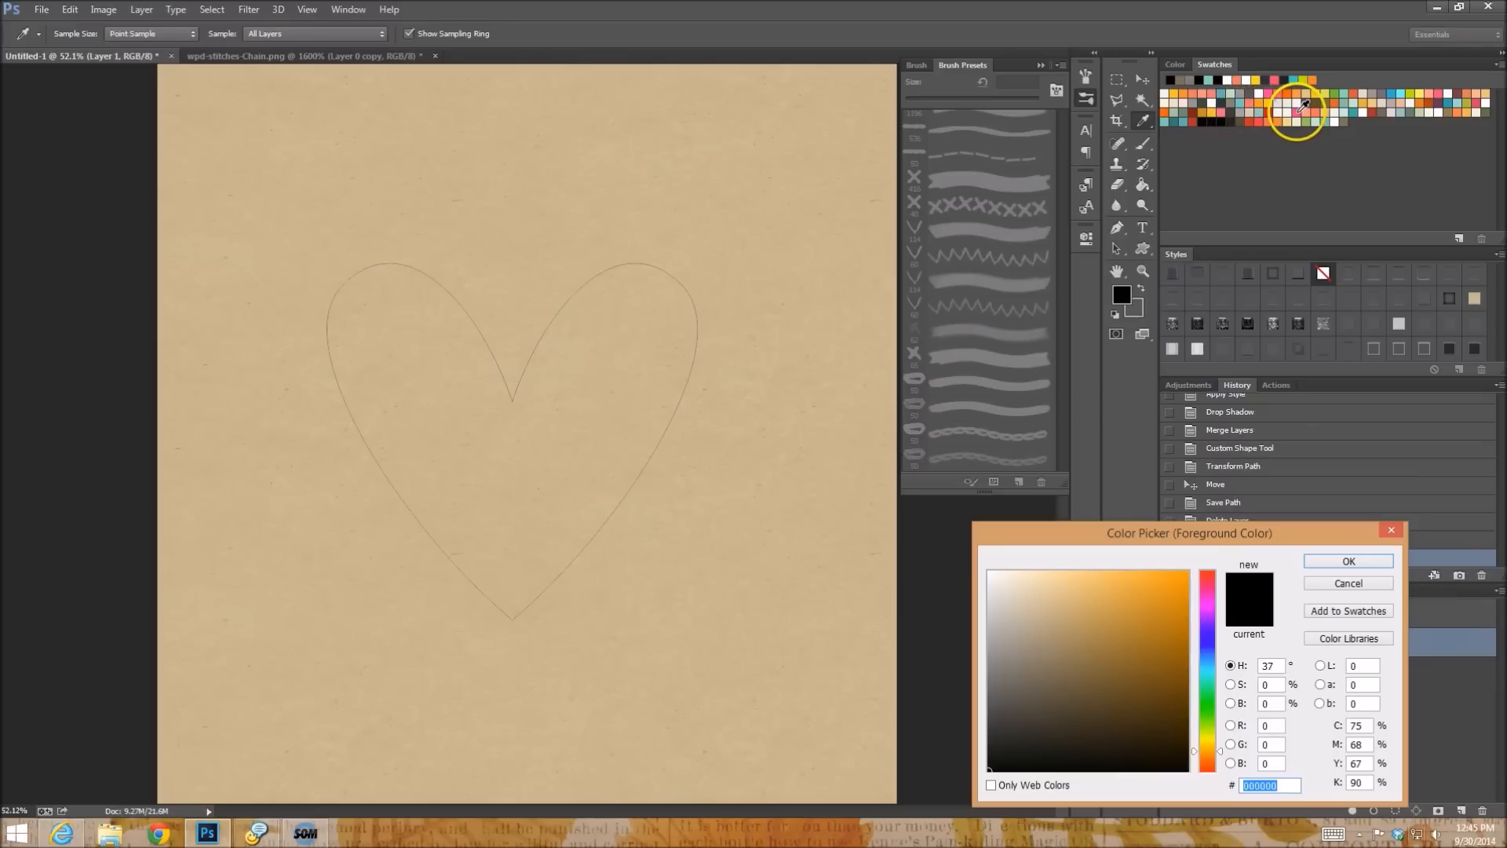
pyautogui.click(1300, 109)
pyautogui.click(1338, 561)
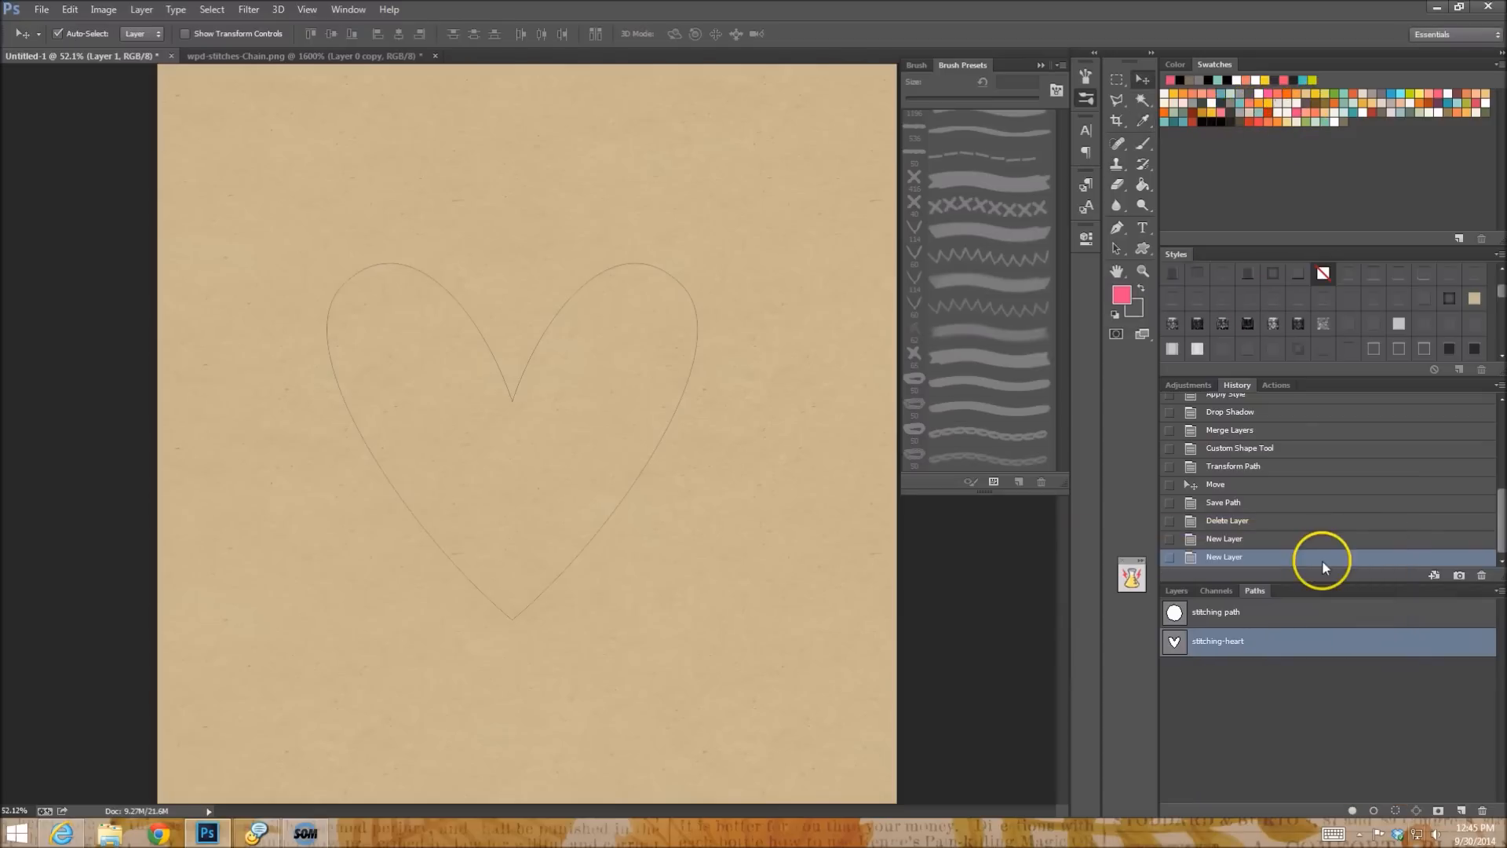
# Stroke the stitching-heart path on Layer 1 with the solid 50 px chain stitch brush and deselect the path.
pyautogui.click(1176, 591)
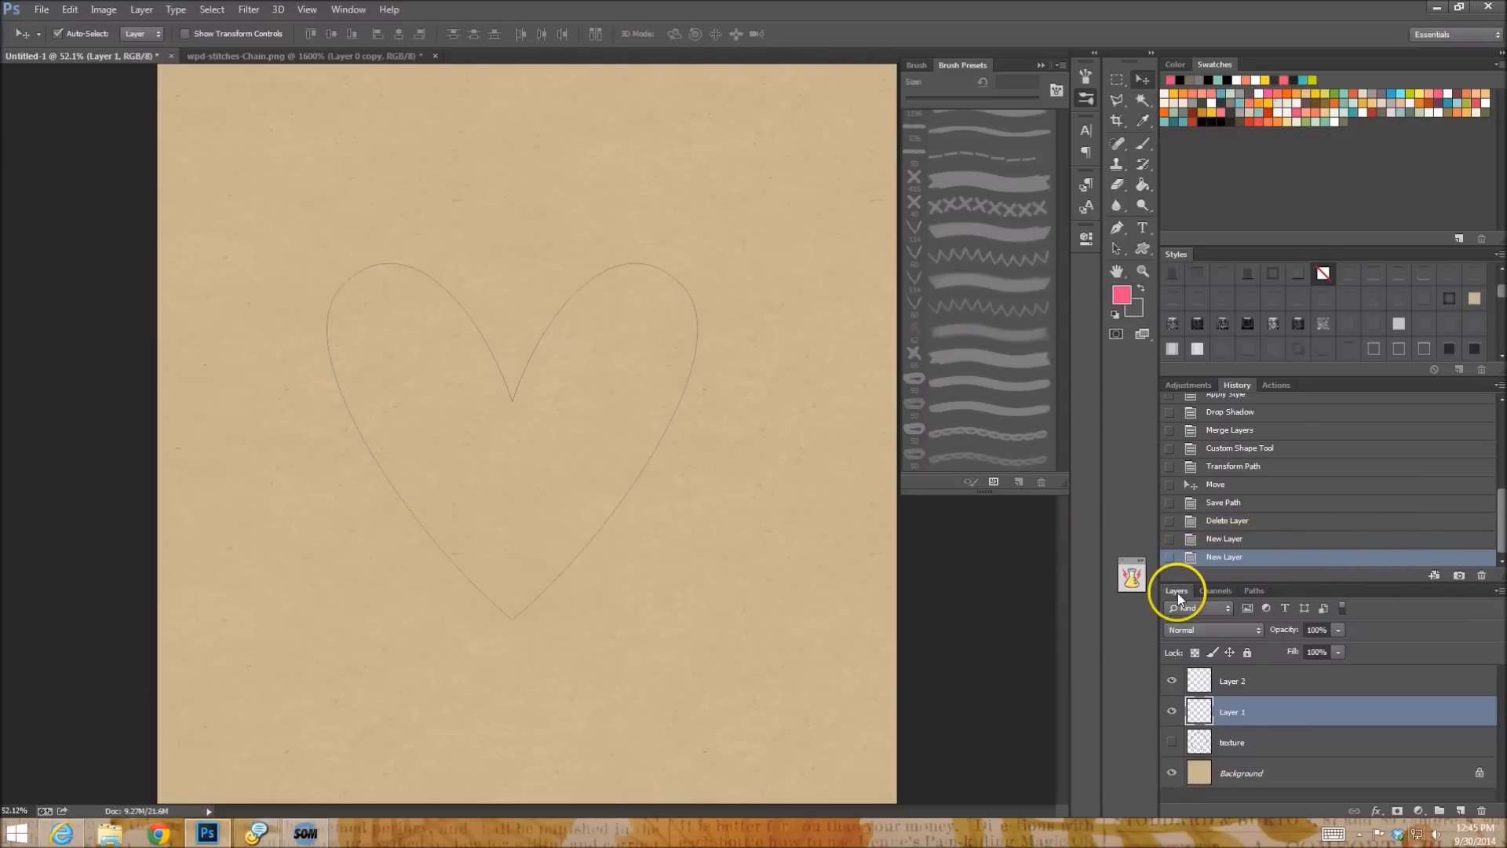
pyautogui.click(1143, 144)
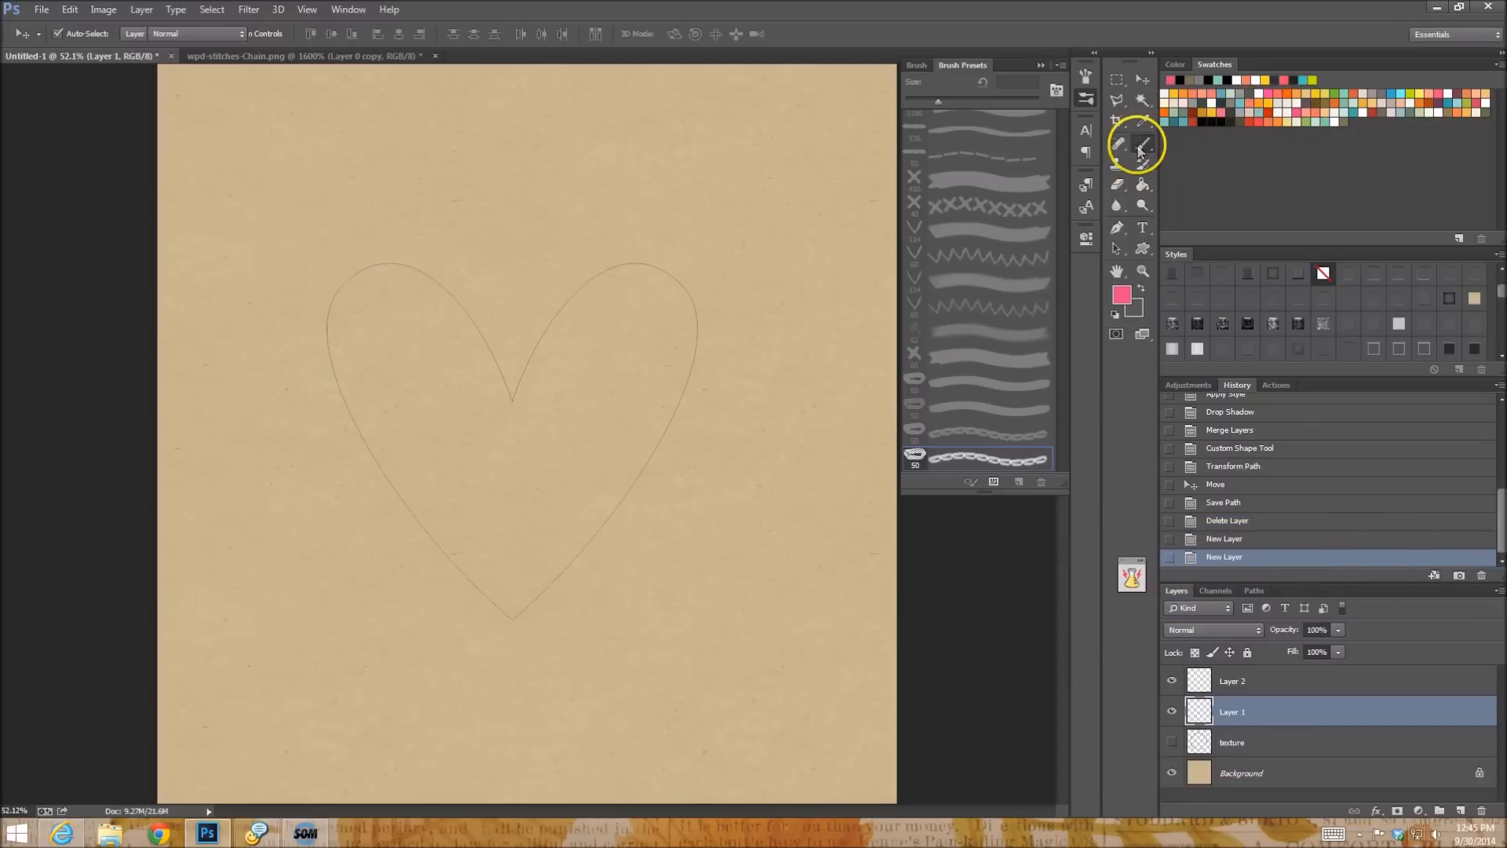
pyautogui.click(963, 437)
pyautogui.click(1255, 590)
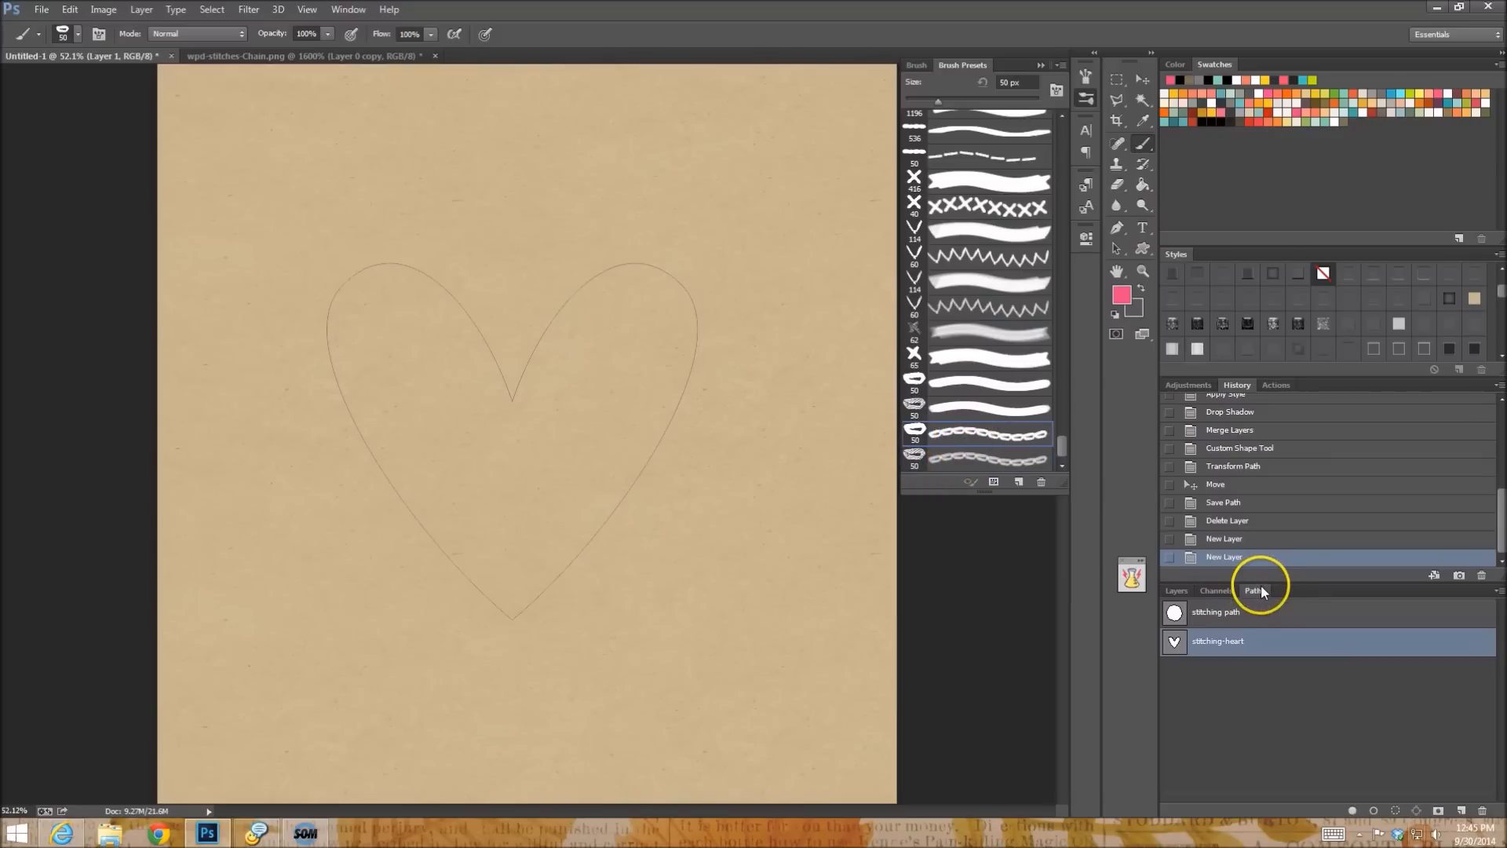
pyautogui.click(1499, 590)
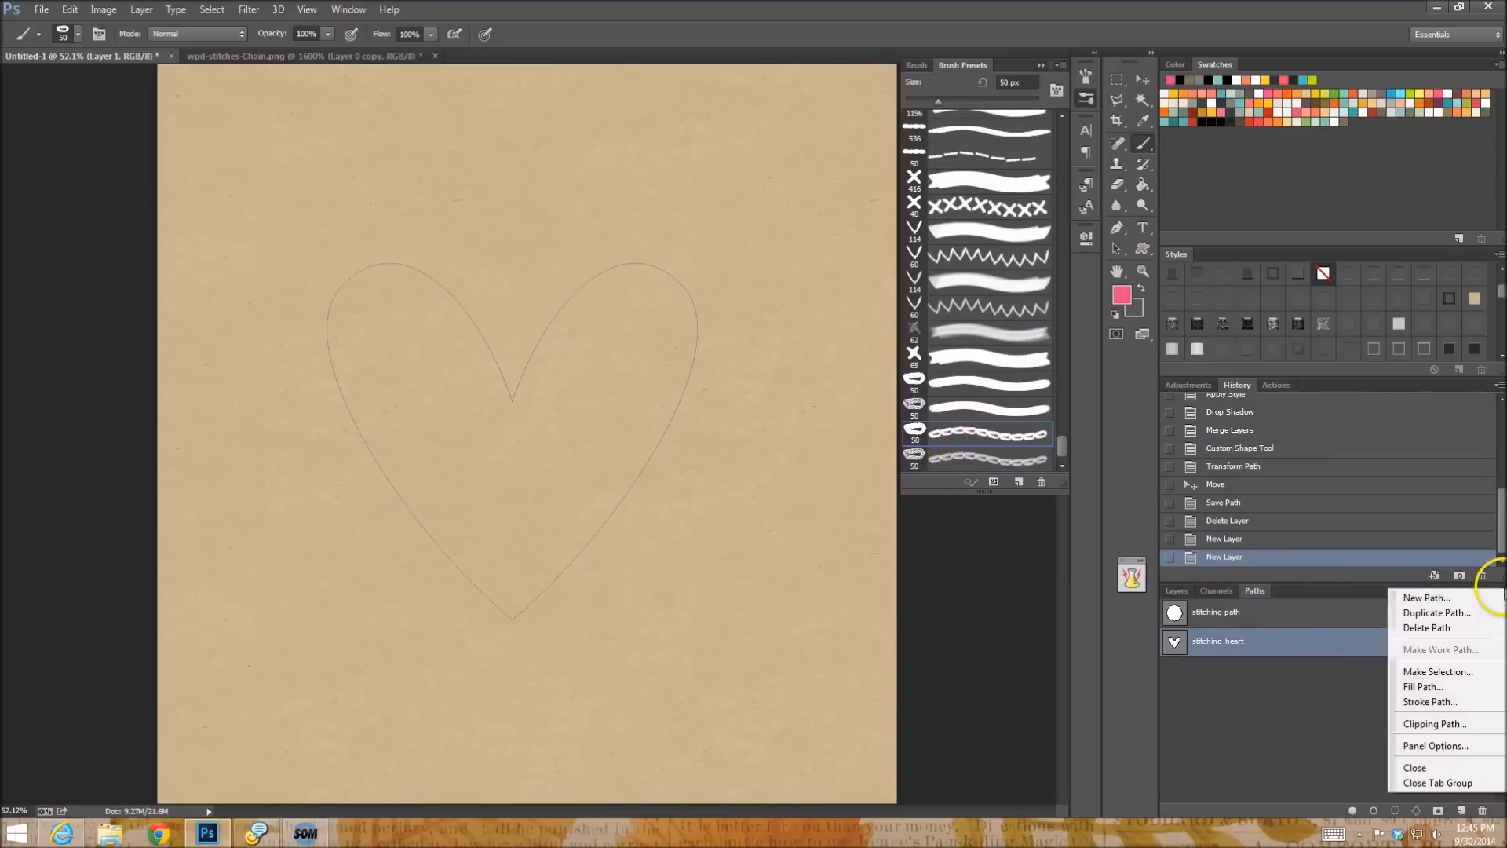
pyautogui.click(1446, 703)
pyautogui.click(1086, 382)
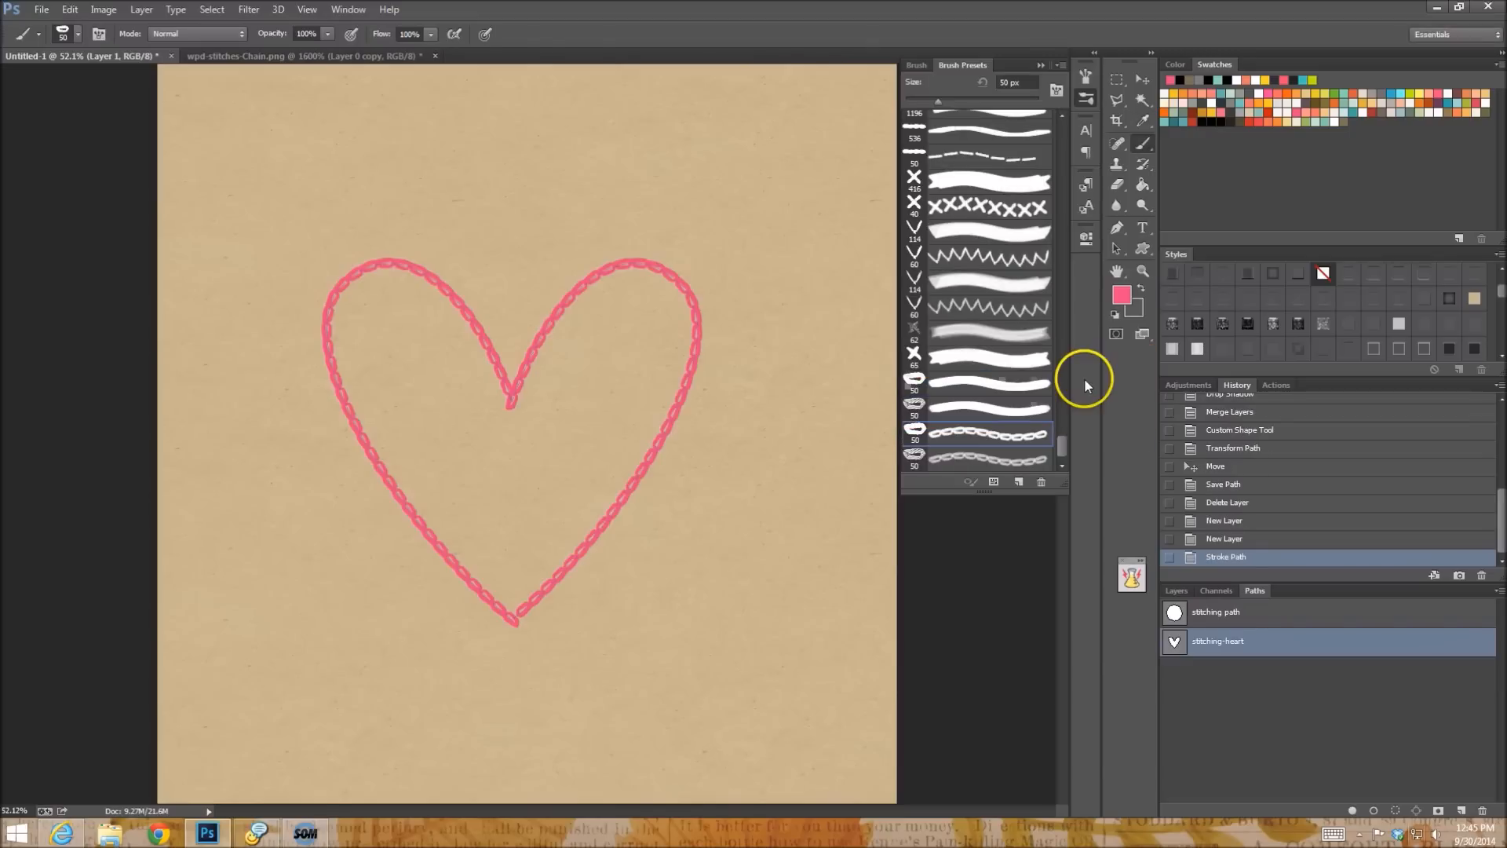
pyautogui.click(1220, 751)
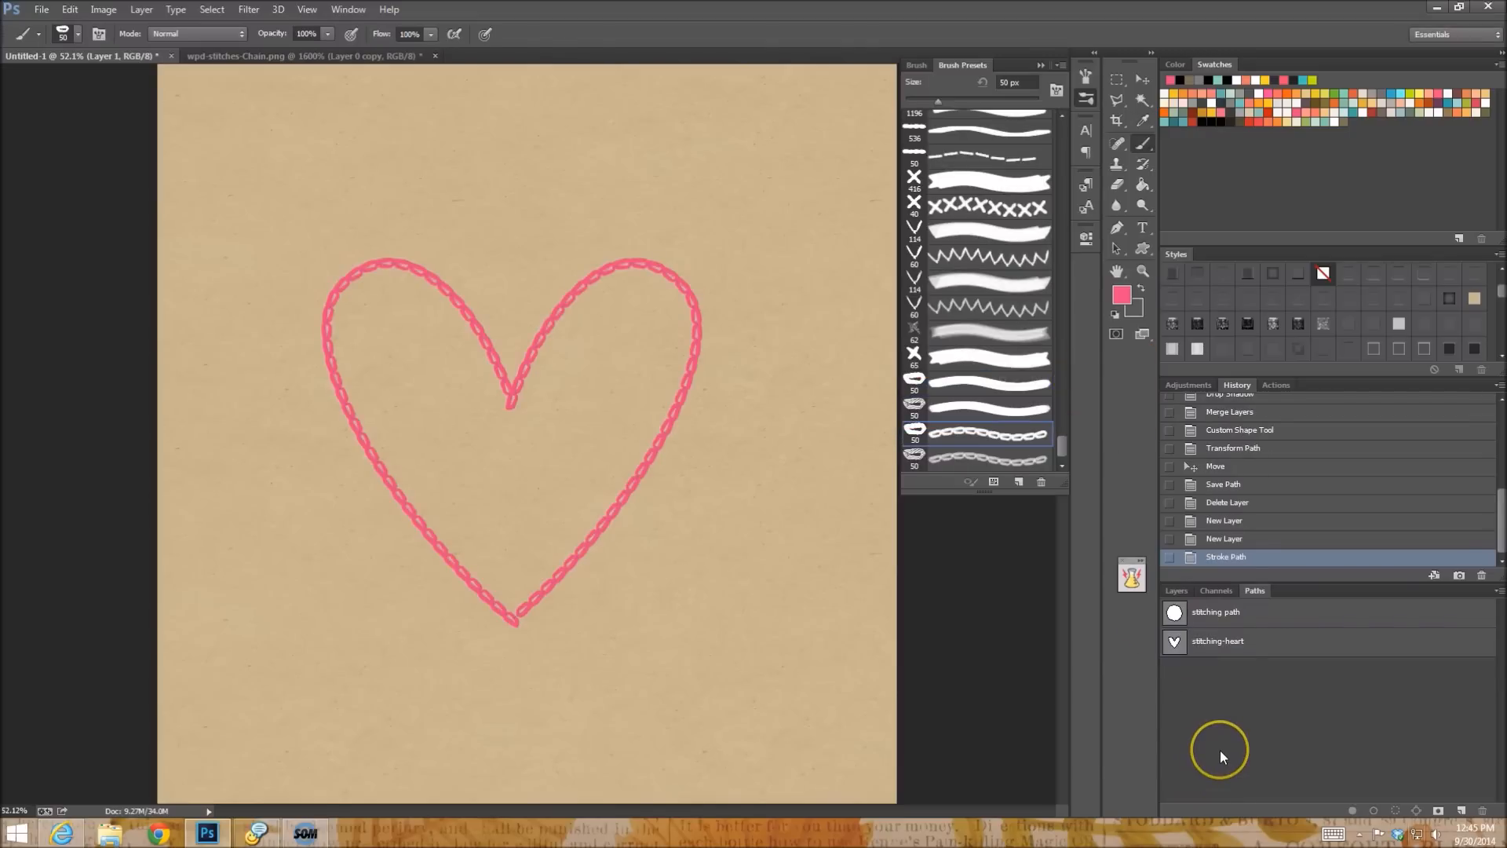
# Make Layer 2 active, choose the textured 50 px chain stitch brush, and set the foreground color to gray 7f7f7f.
pyautogui.click(1175, 590)
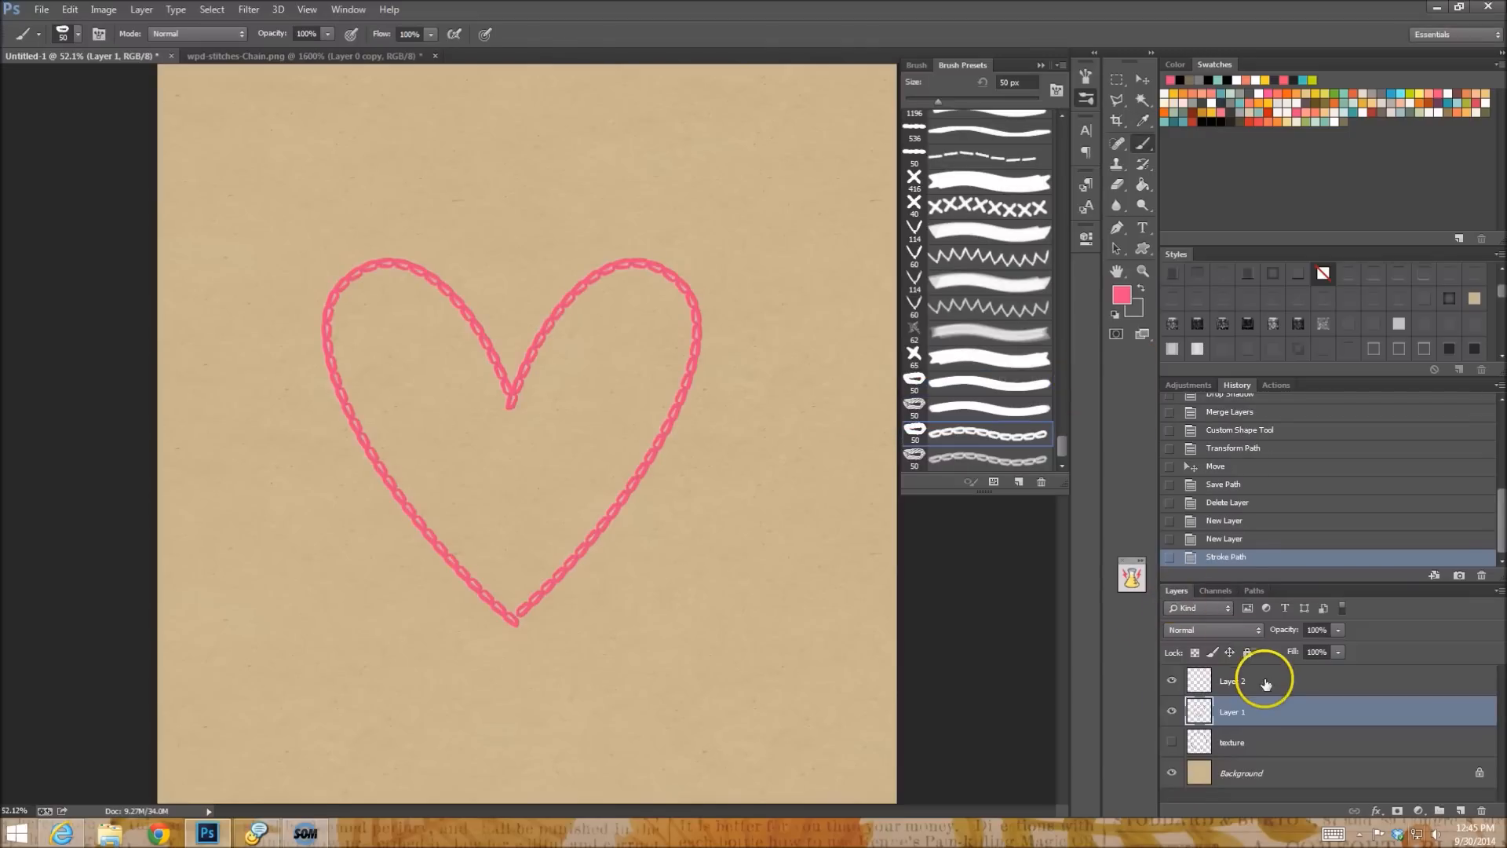
pyautogui.click(1291, 683)
pyautogui.click(948, 462)
pyautogui.click(1121, 295)
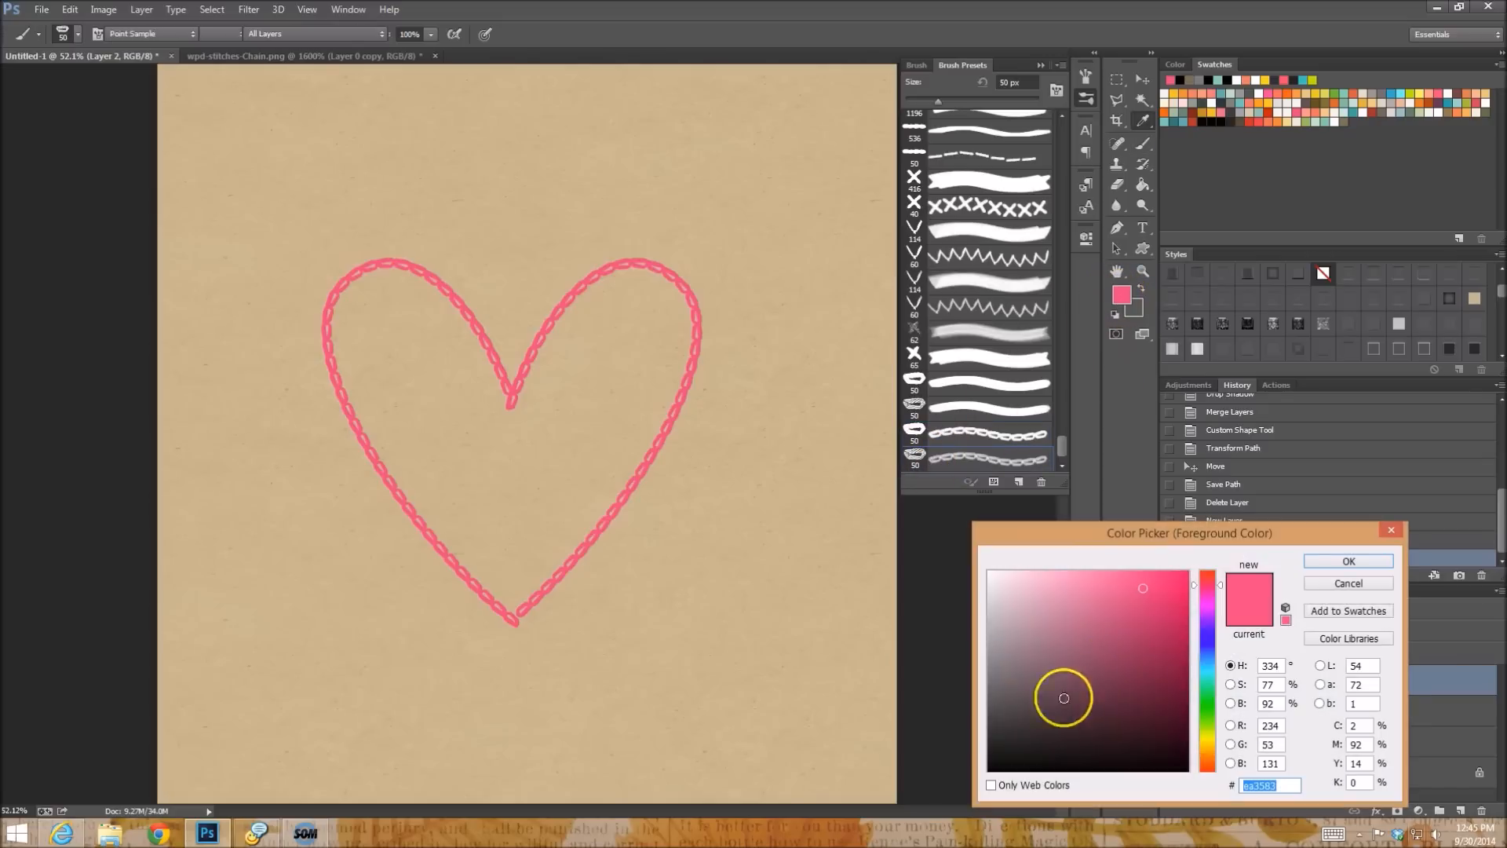
pyautogui.write('6f6f6f')
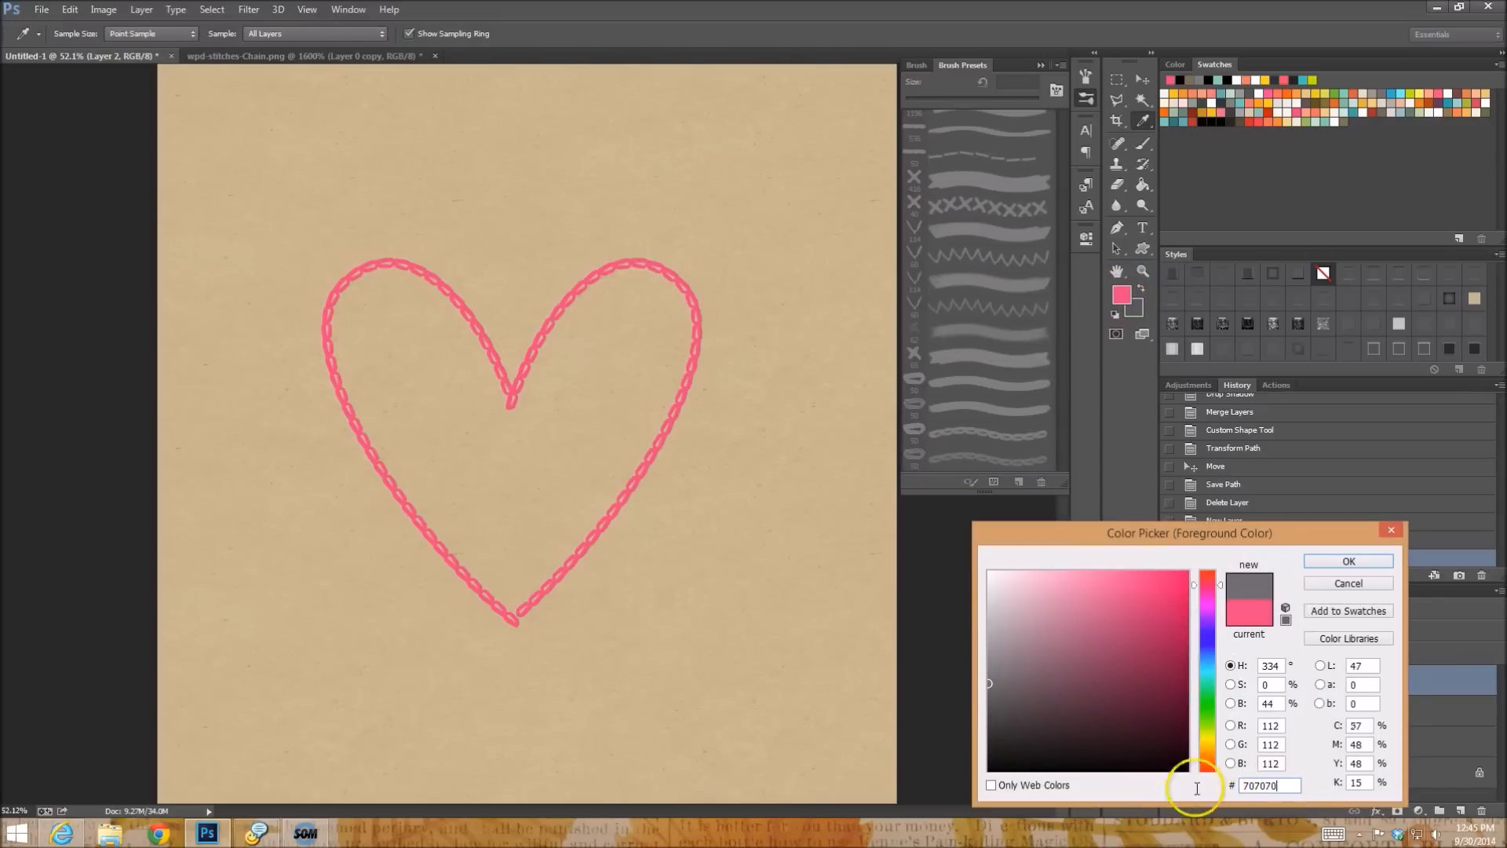
pyautogui.write('7f7f7f')
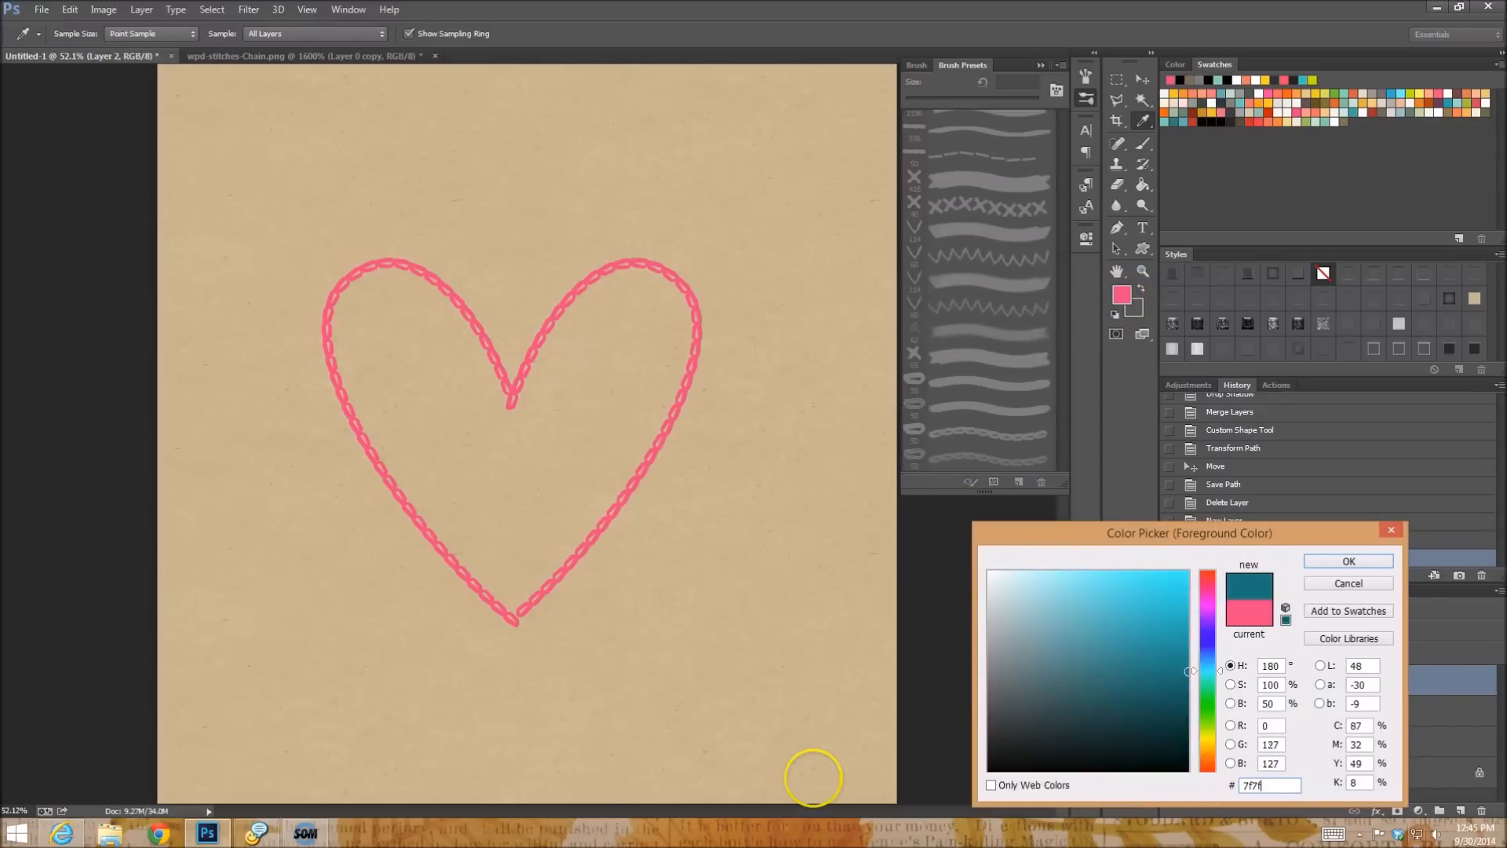
pyautogui.click(1348, 562)
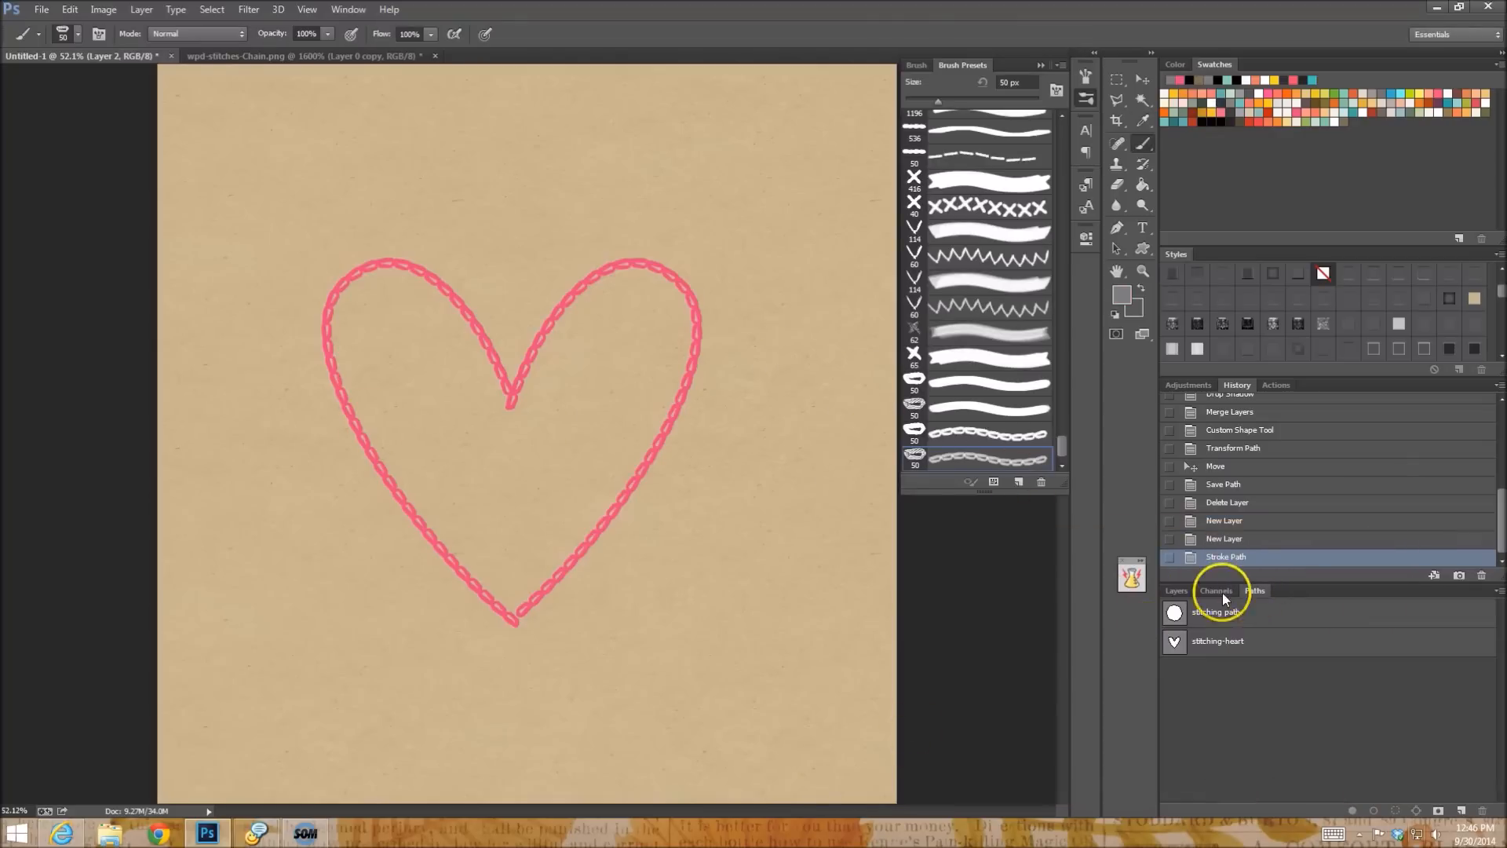
# Set Layer 2's blending mode to Multiply and clip it to Layer 1.
pyautogui.click(1176, 590)
pyautogui.click(1202, 628)
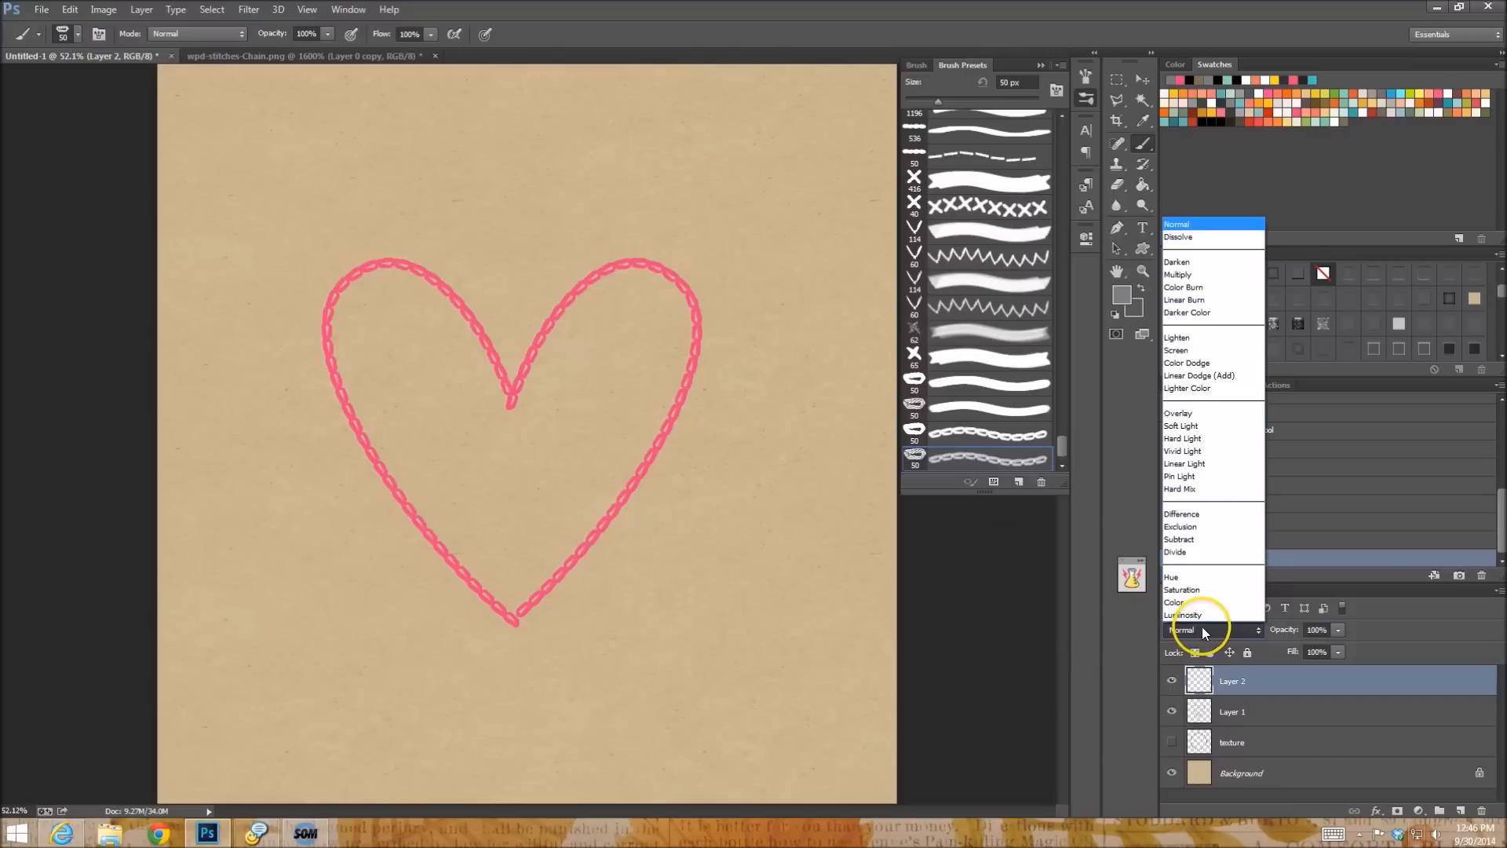
pyautogui.click(1198, 275)
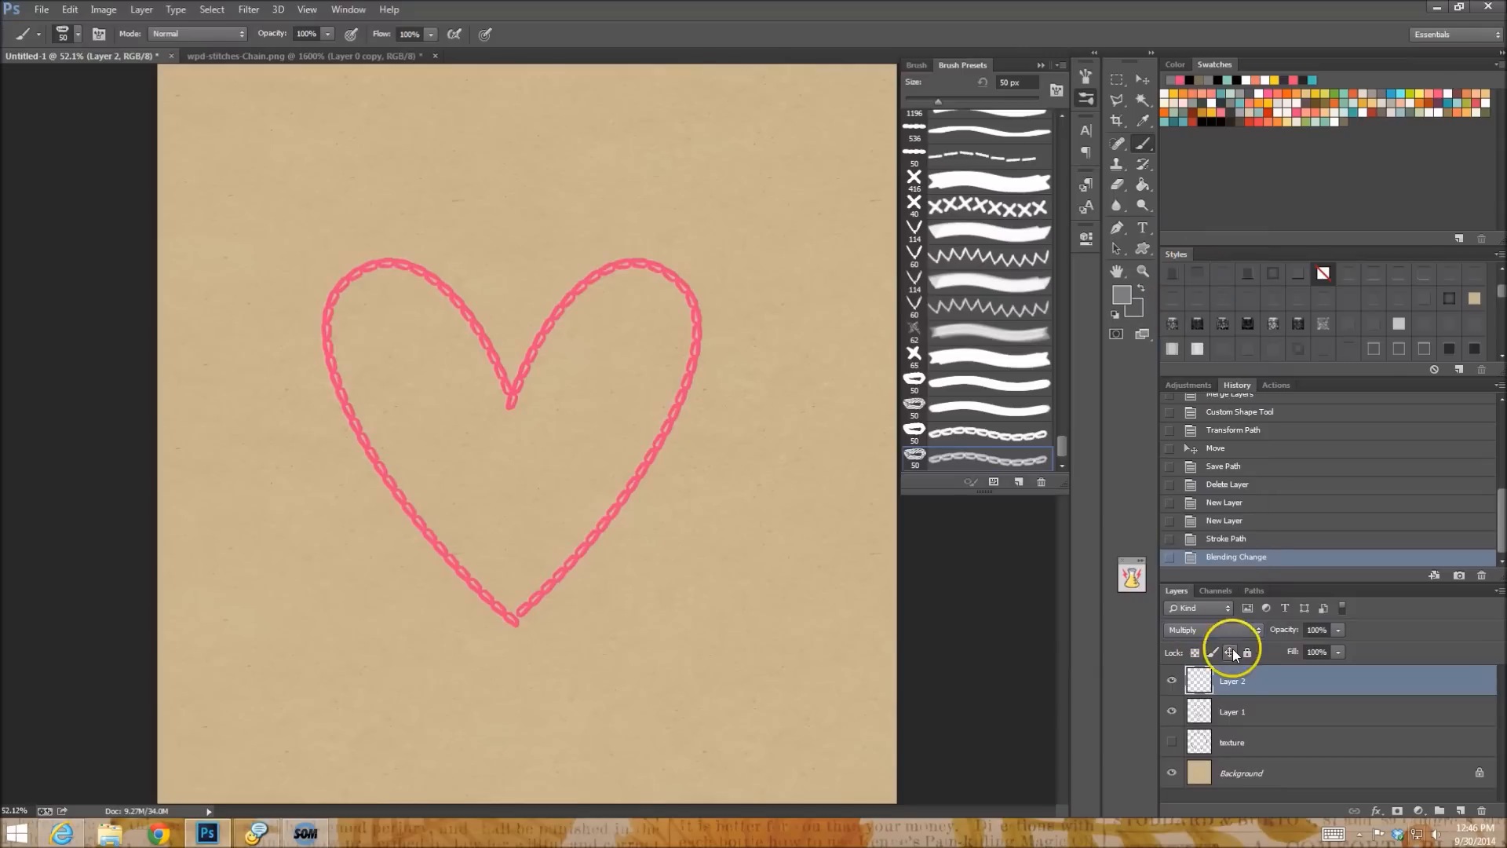
pyautogui.hotkey('ctrl', 'alt', 'g')
pyautogui.hotkey('ctrl', 'alt', 'g')
pyautogui.hotkey('ctrl', 'alt', 'g')
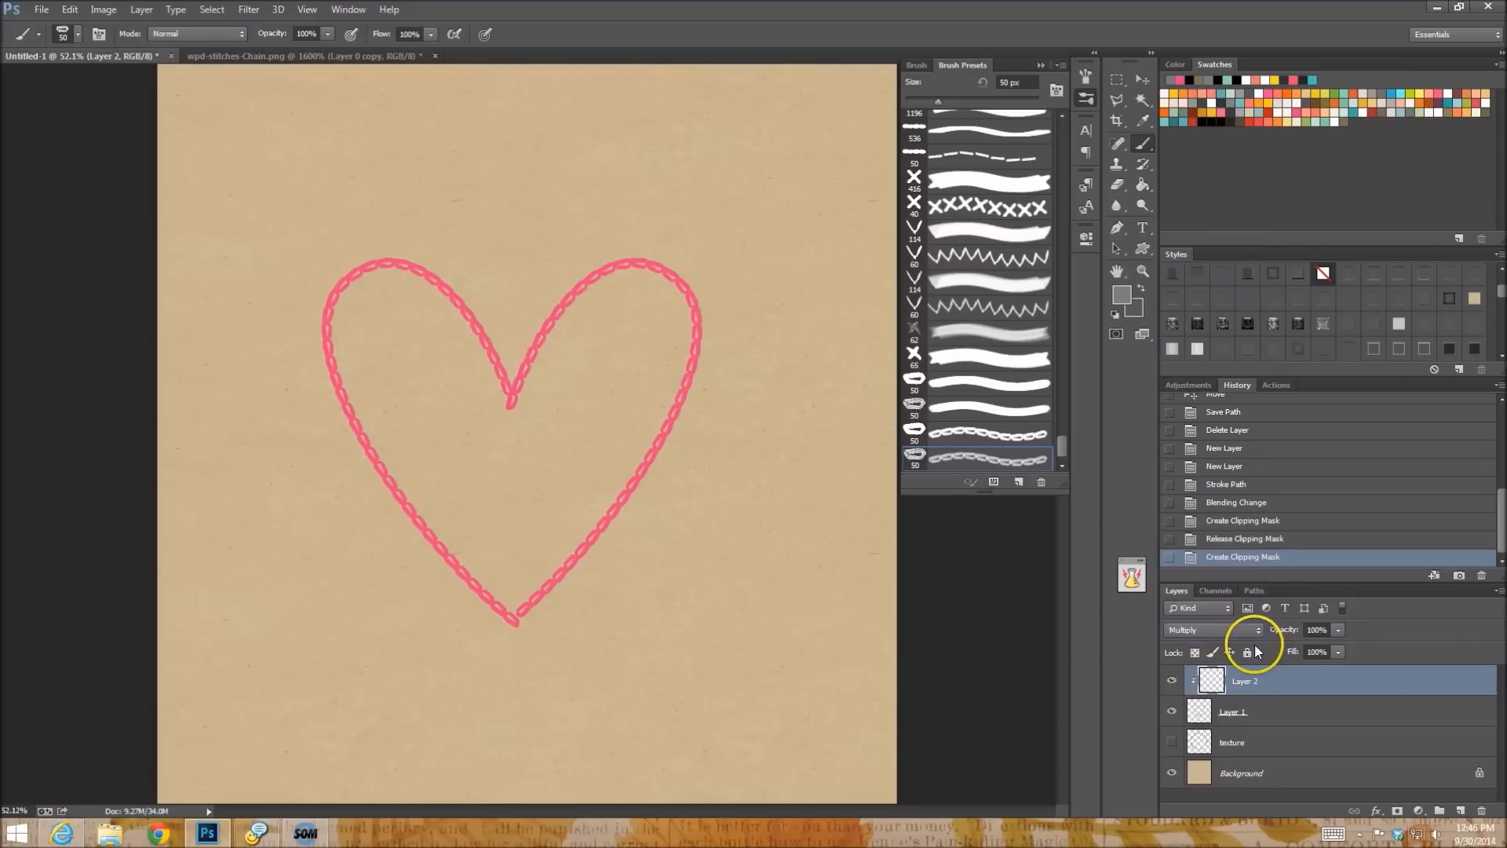
# Stroke the stitching-heart path on Layer 2 with the textured chain stitch brush and deselect the path.
pyautogui.click(1254, 590)
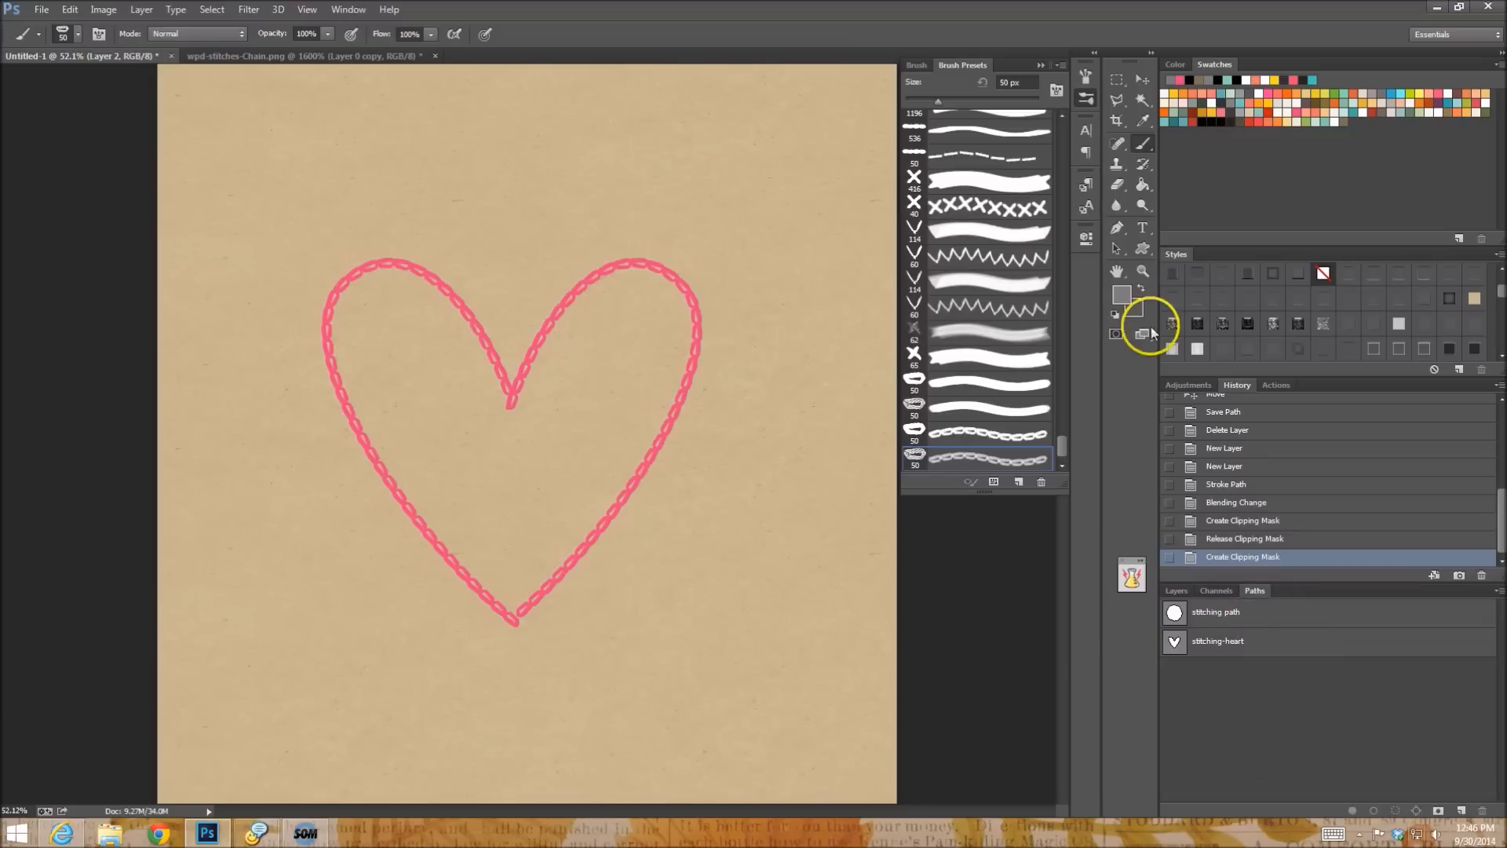
pyautogui.click(1143, 271)
pyautogui.moveTo(481, 336); pyautogui.dragTo(474, 332)
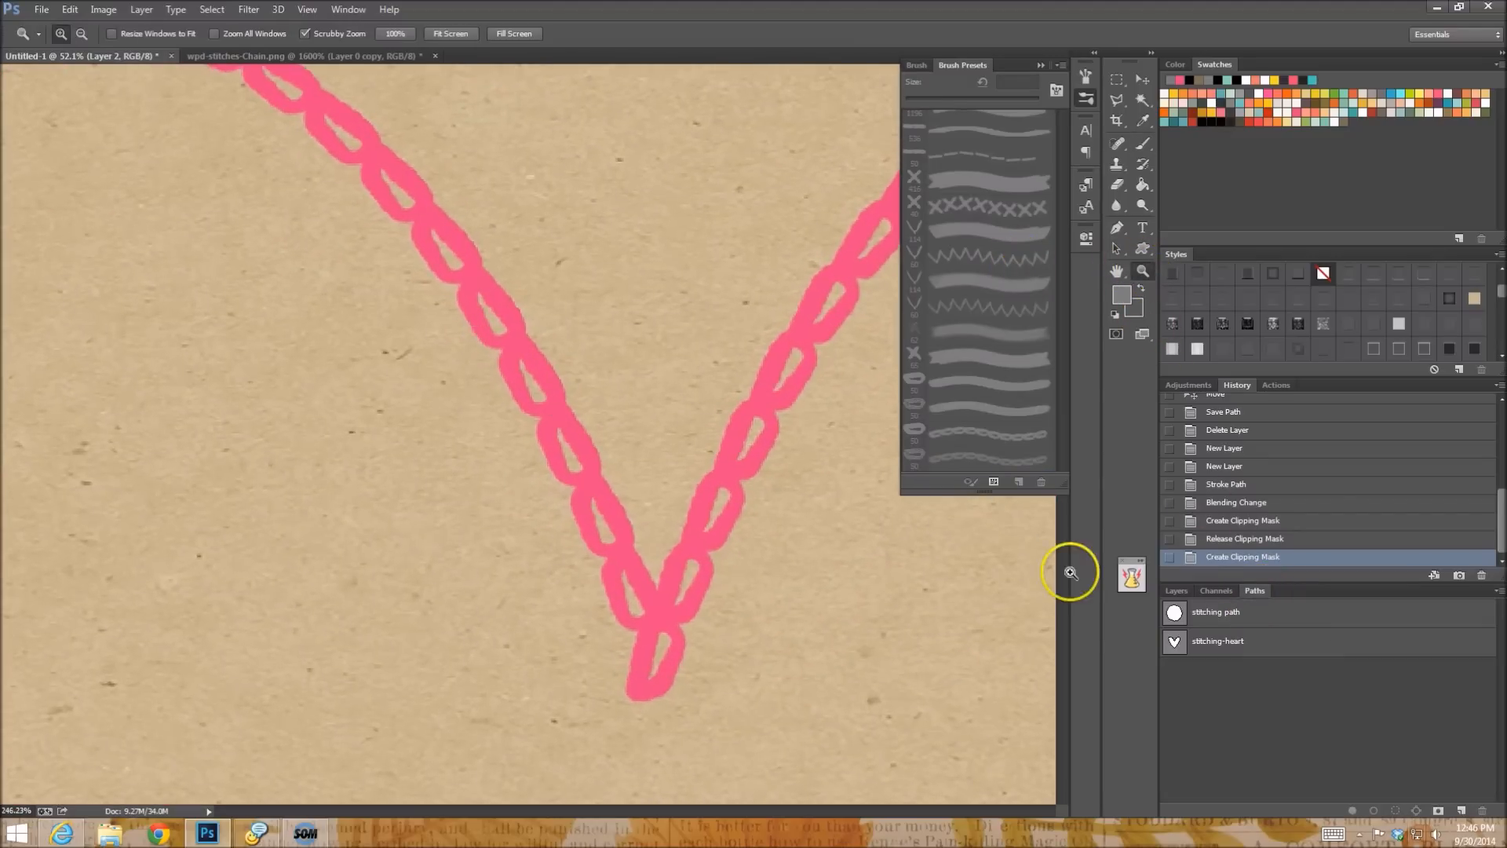
pyautogui.click(1299, 641)
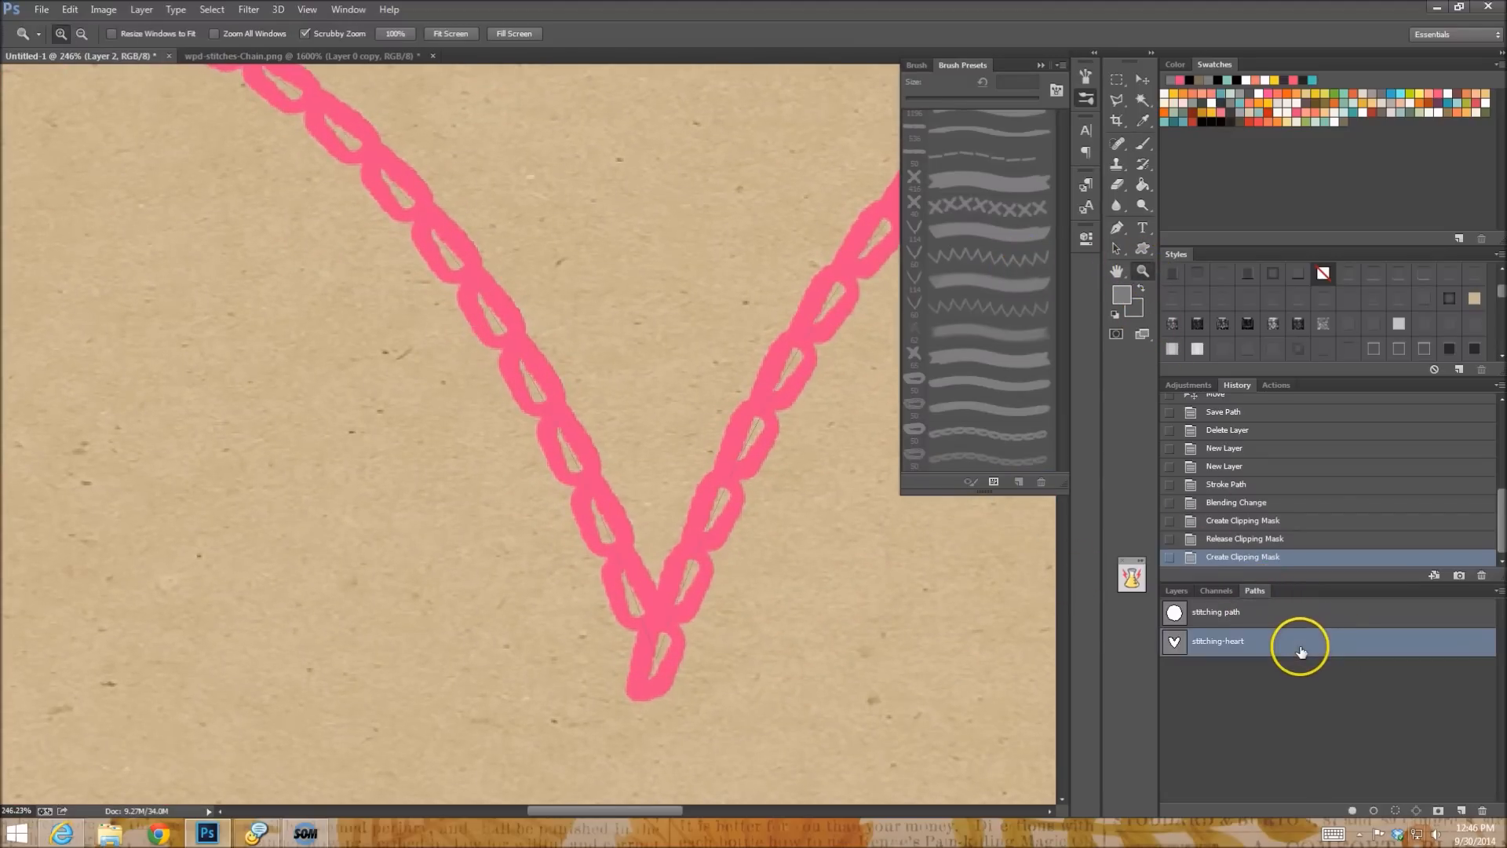
pyautogui.click(1177, 593)
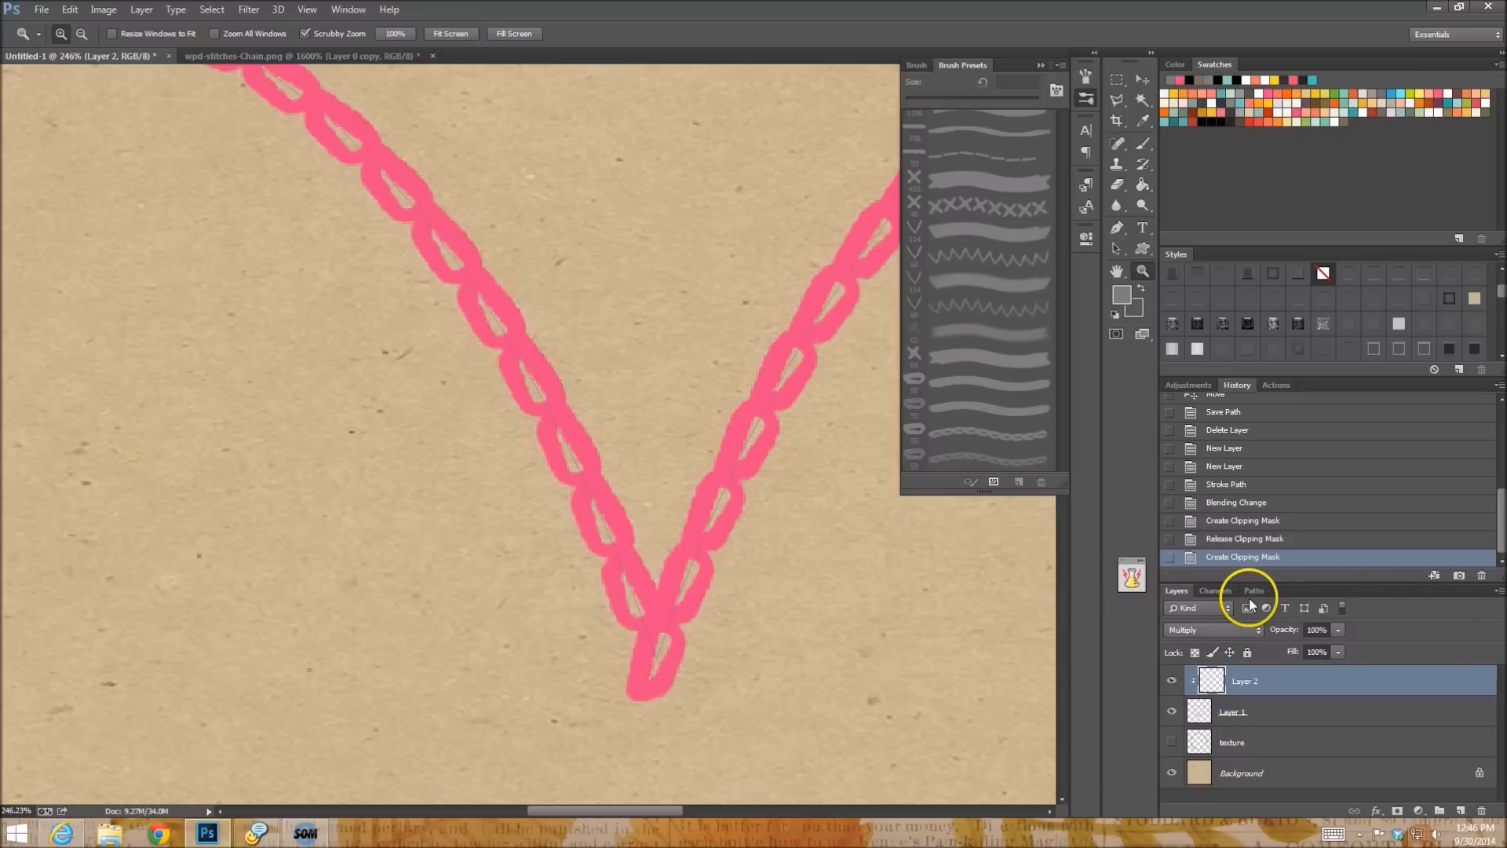
pyautogui.click(1254, 591)
pyautogui.click(1499, 590)
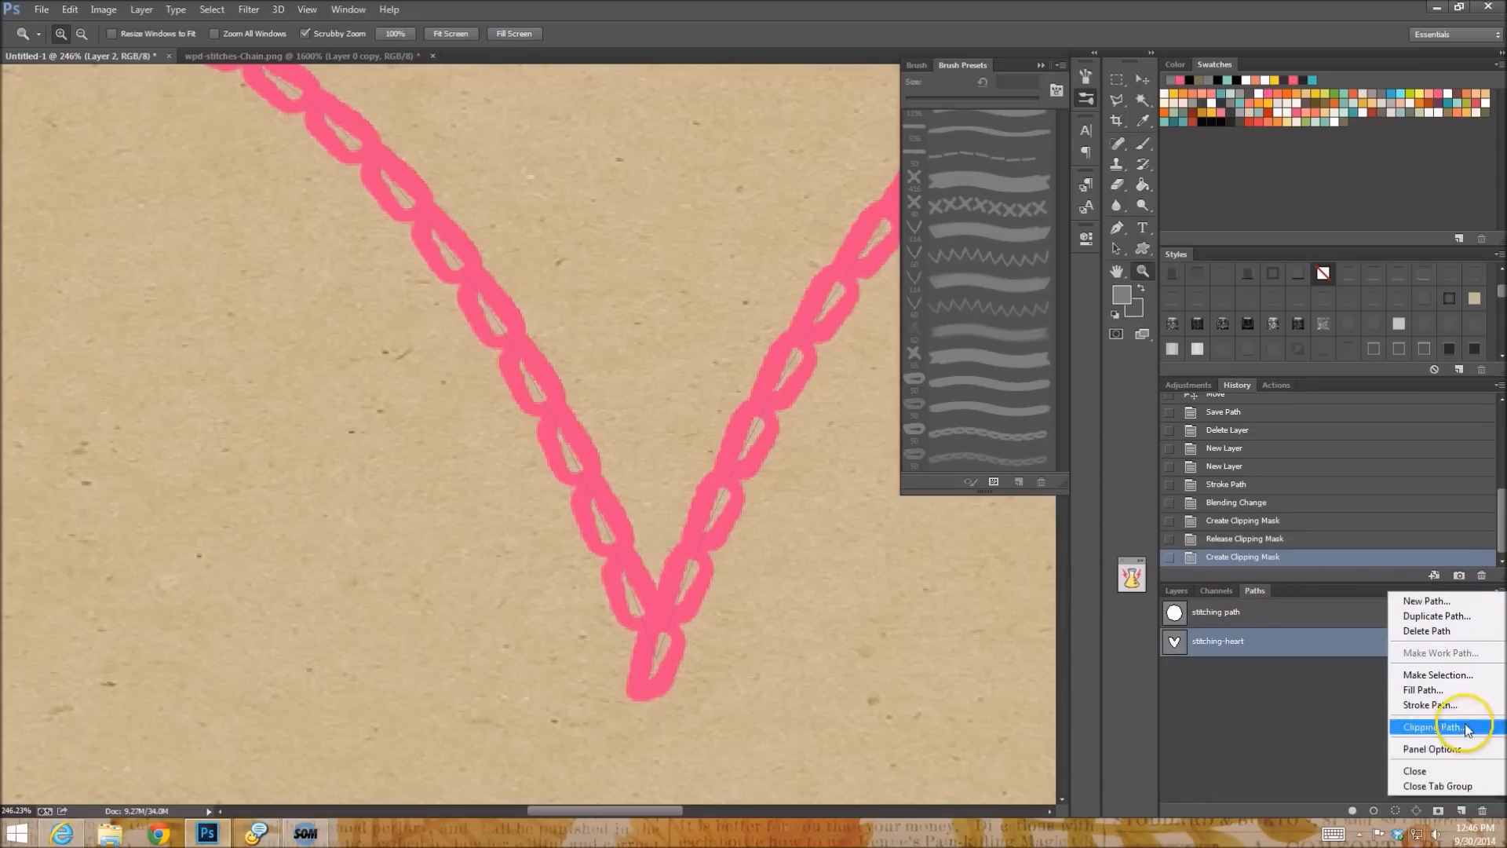
pyautogui.click(1428, 705)
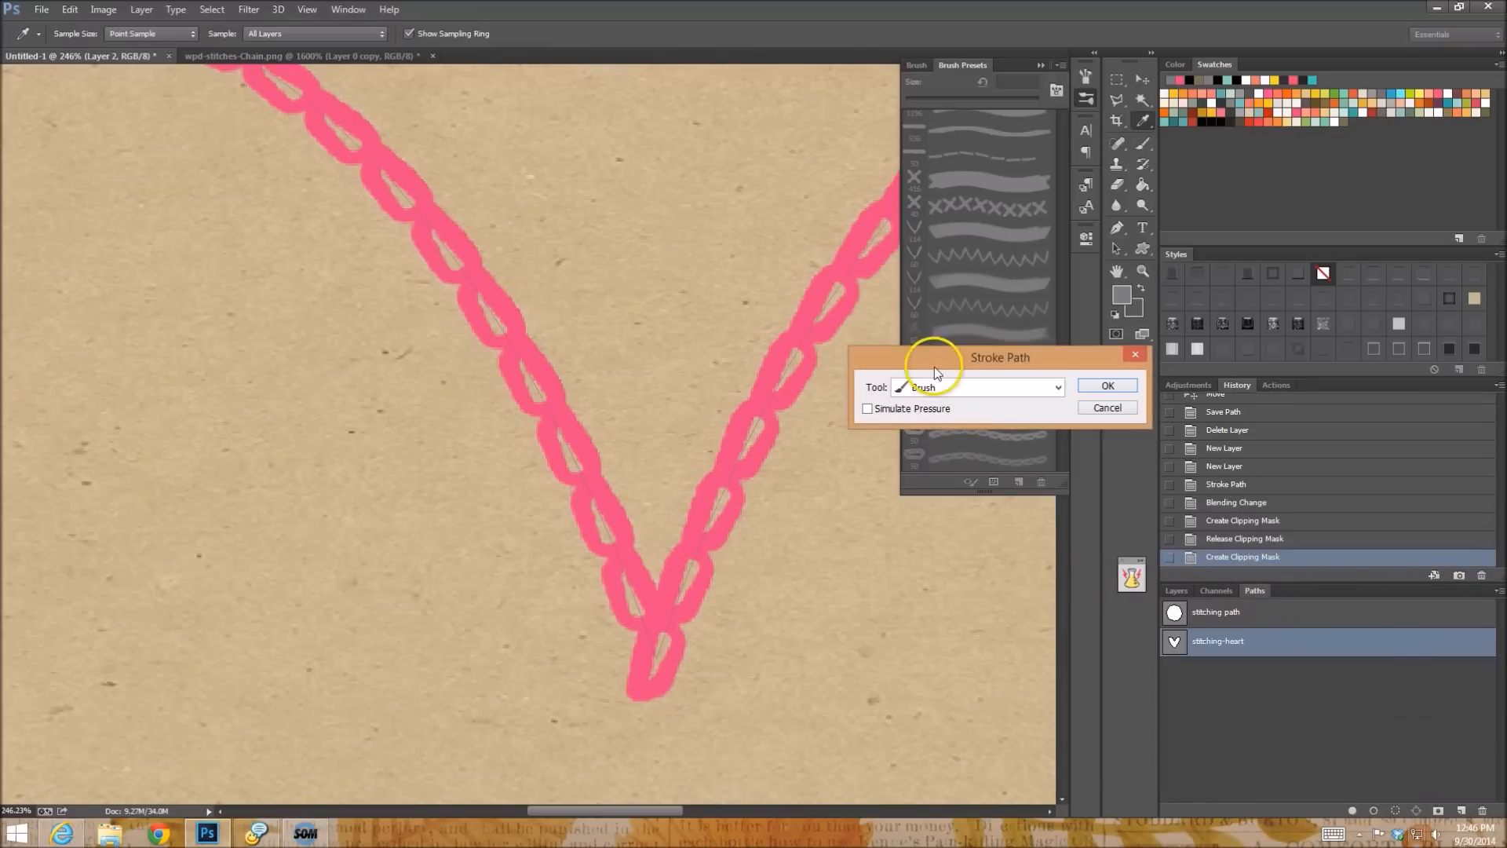
pyautogui.click(1099, 387)
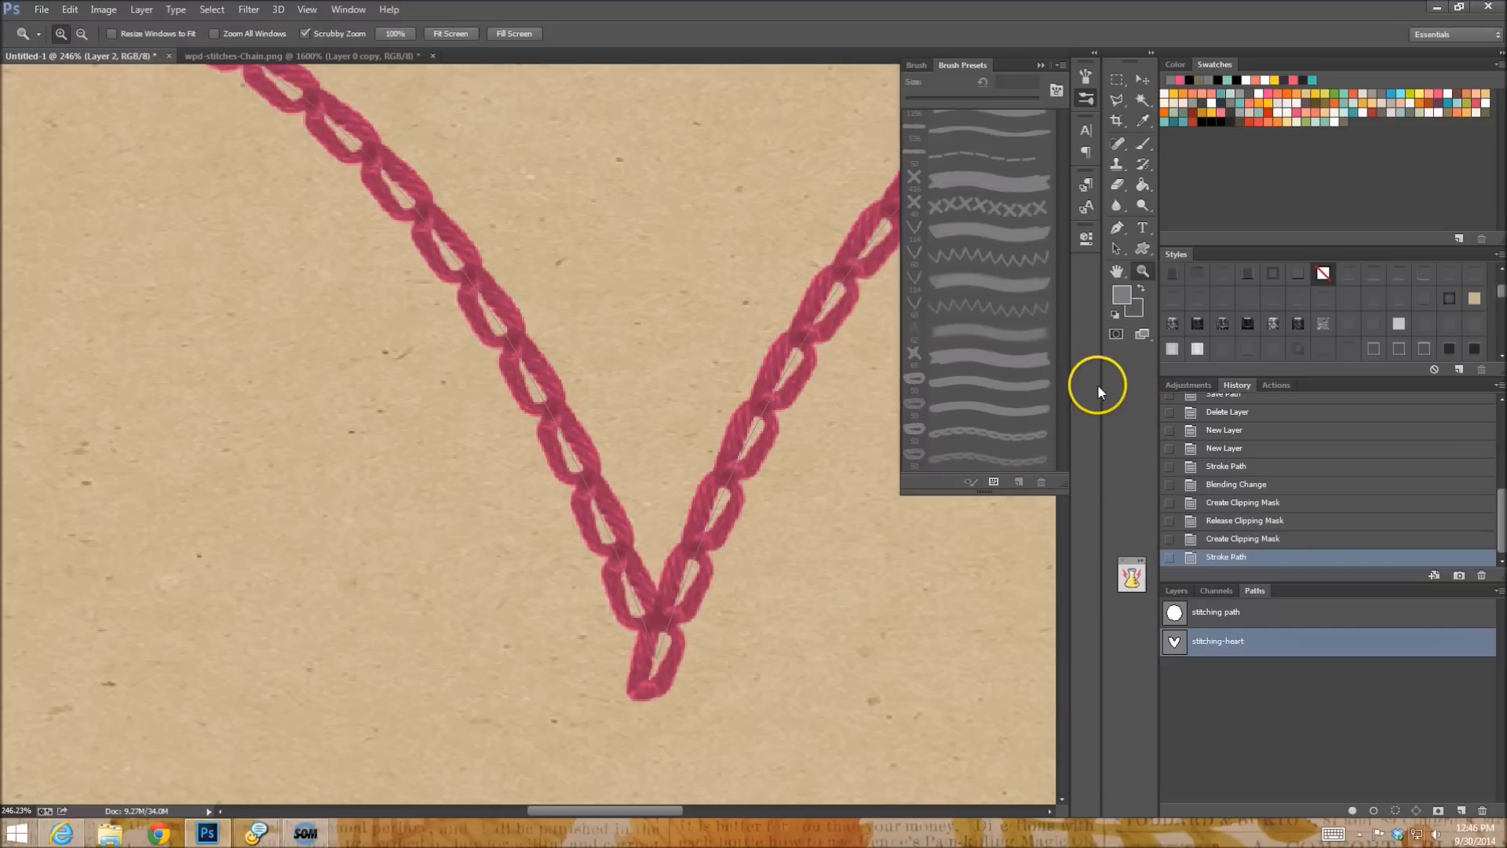
pyautogui.click(1312, 703)
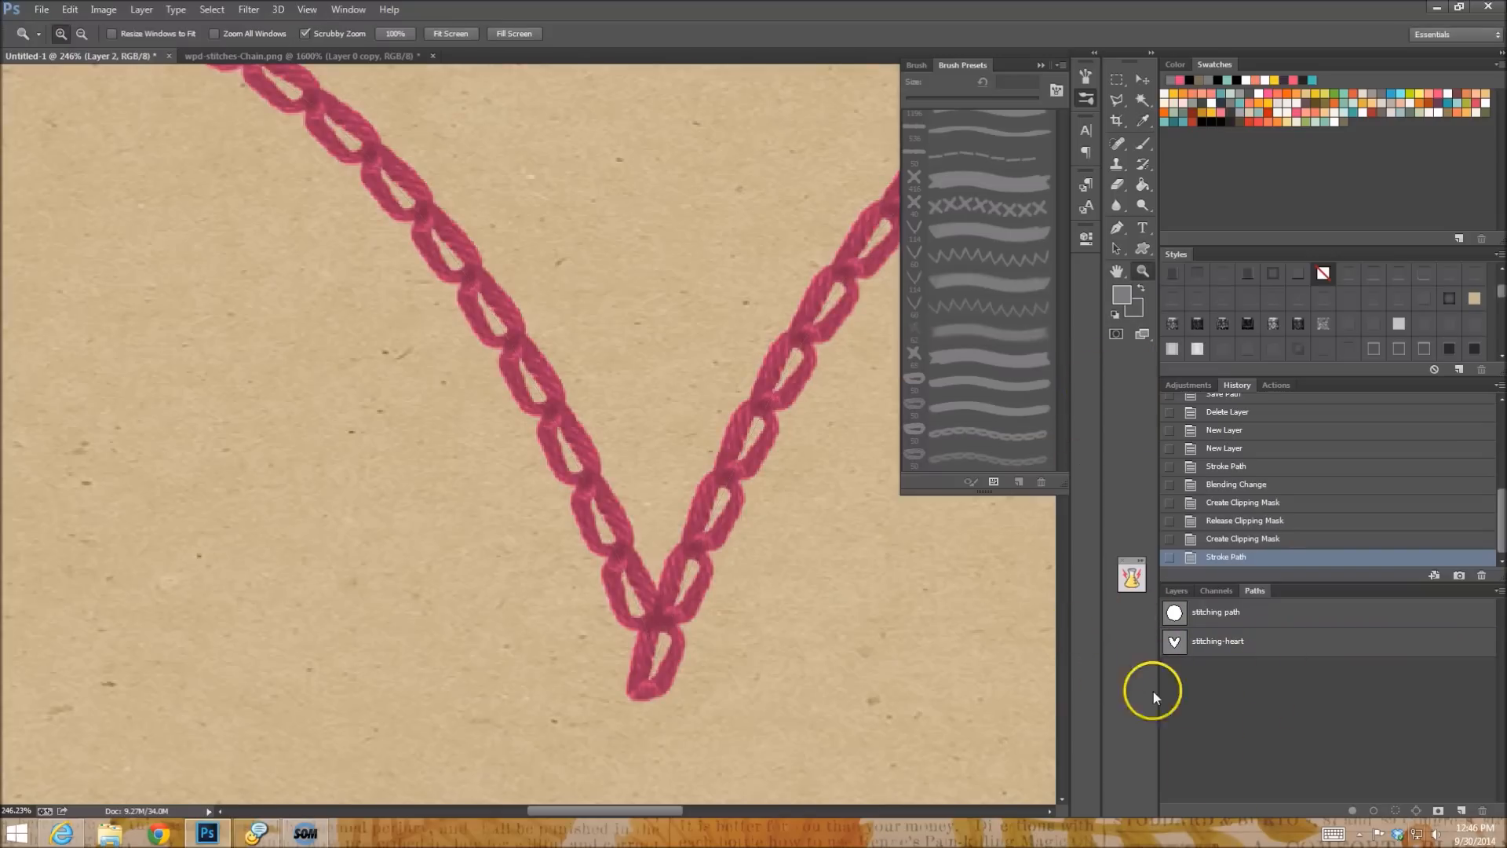
# Change Layer 2's blending mode to Linear Burn and lower its fill to 47%.
pyautogui.click(1176, 590)
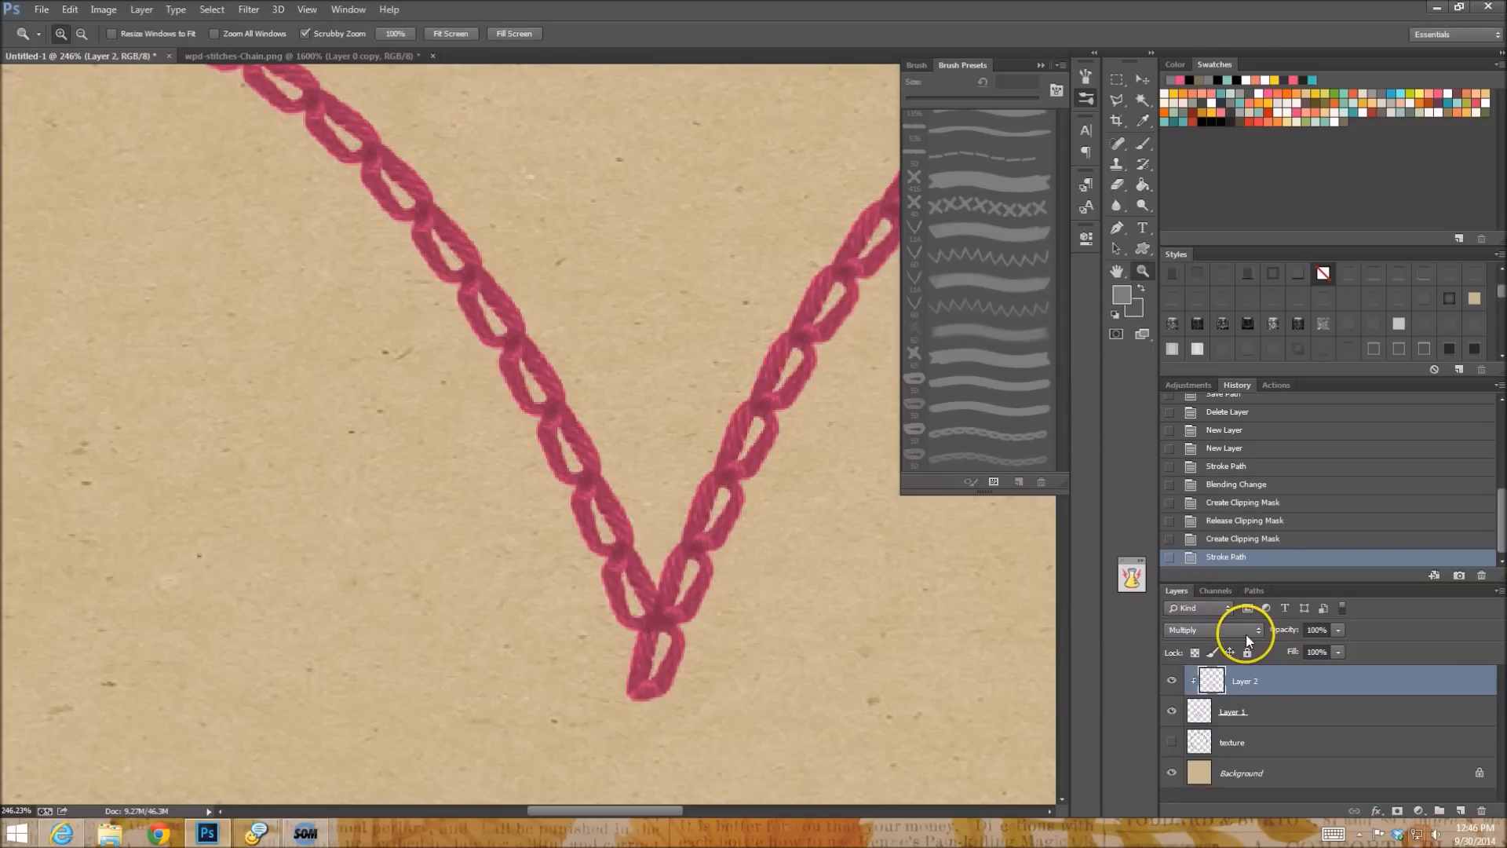
pyautogui.click(1240, 630)
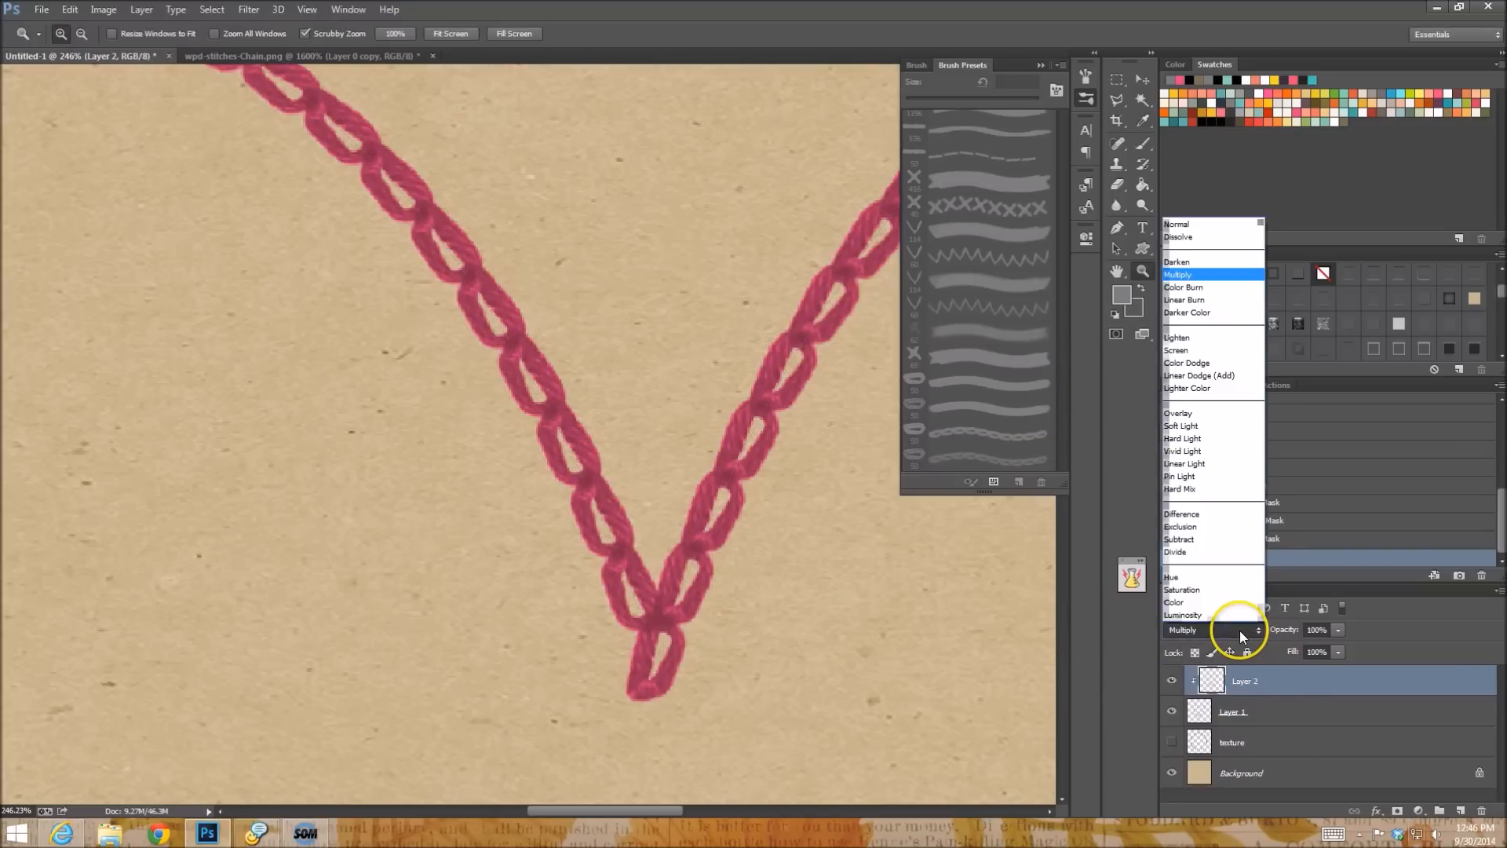
pyautogui.click(1216, 298)
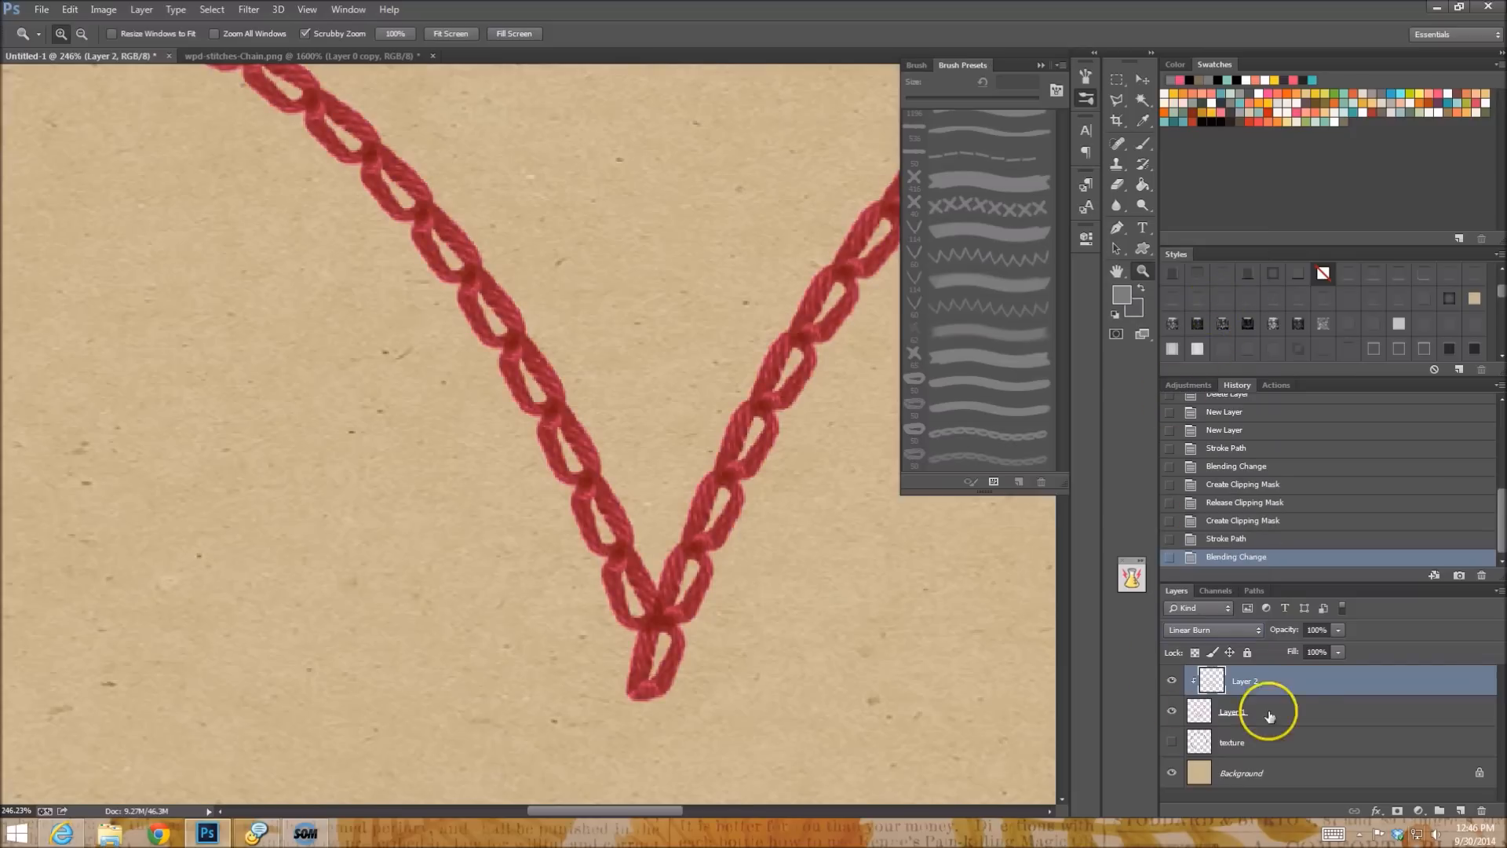
pyautogui.click(1336, 652)
pyautogui.moveTo(1328, 668); pyautogui.dragTo(1324, 669)
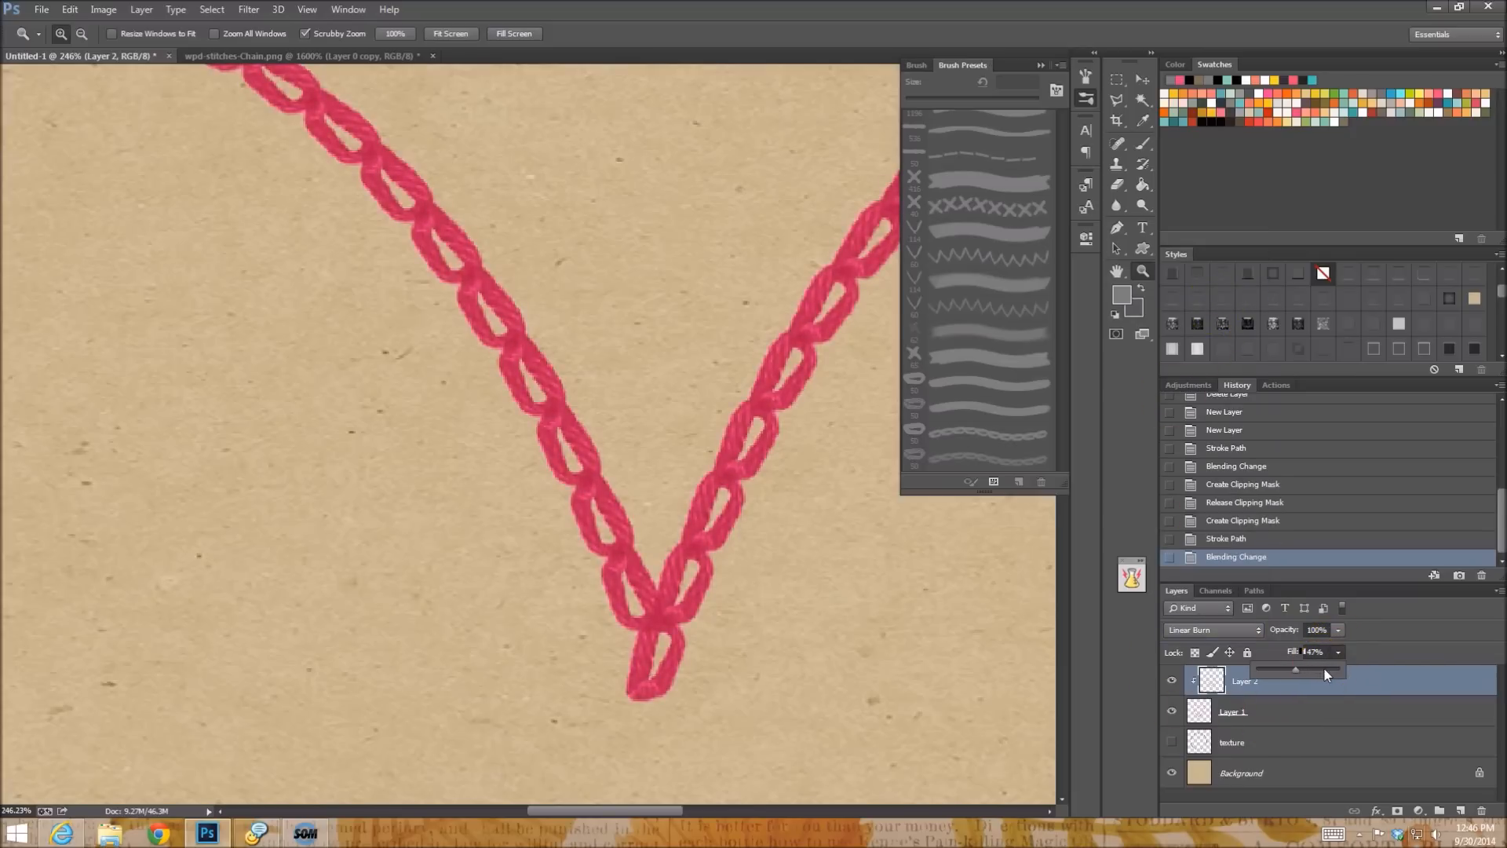
# Open the layer style settings for Layer 1.
pyautogui.click(1256, 713)
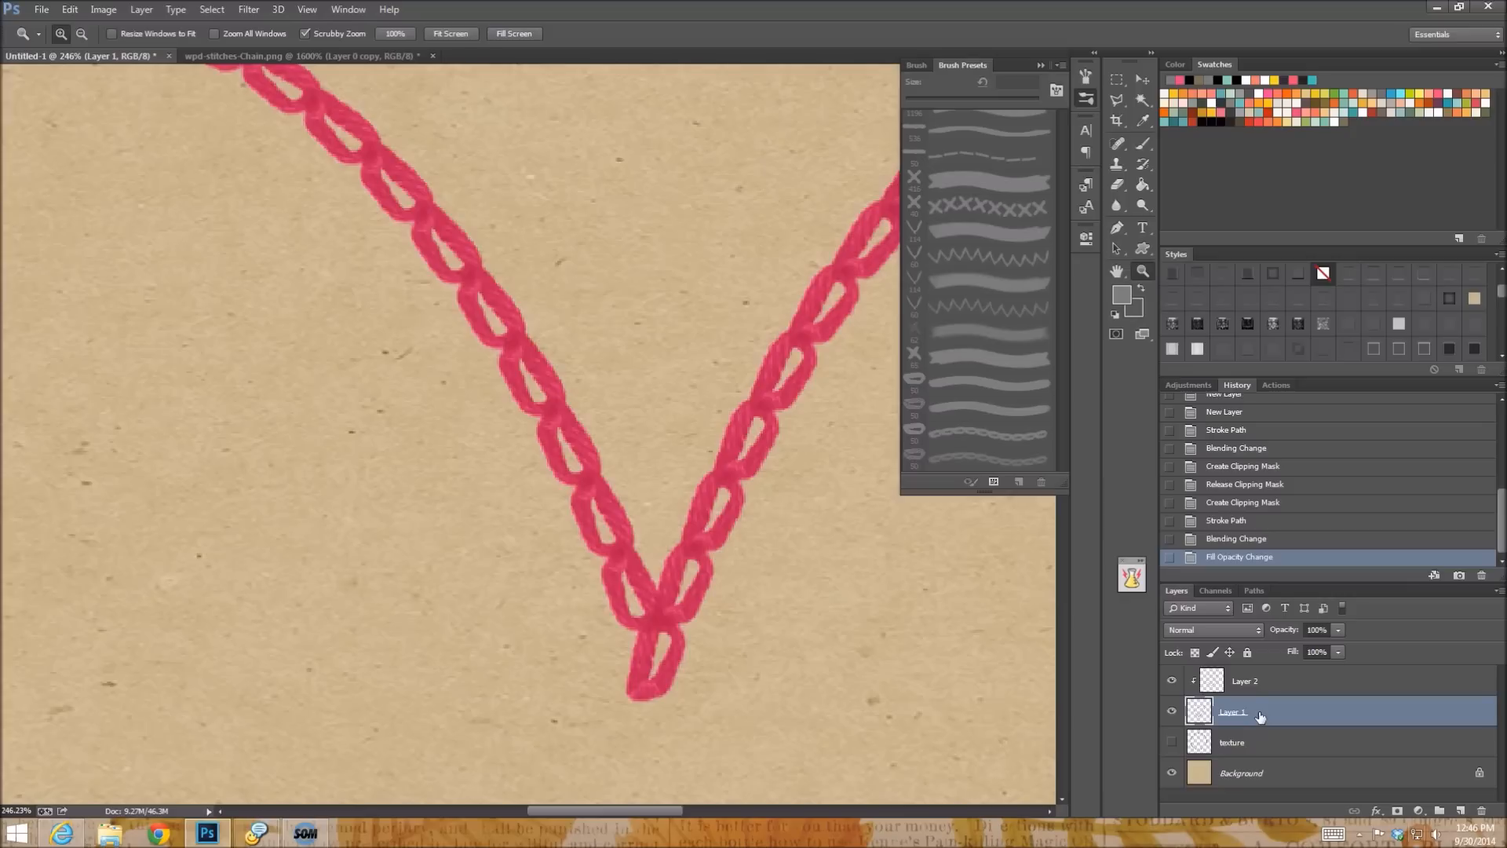
pyautogui.doubleClick(1260, 716)
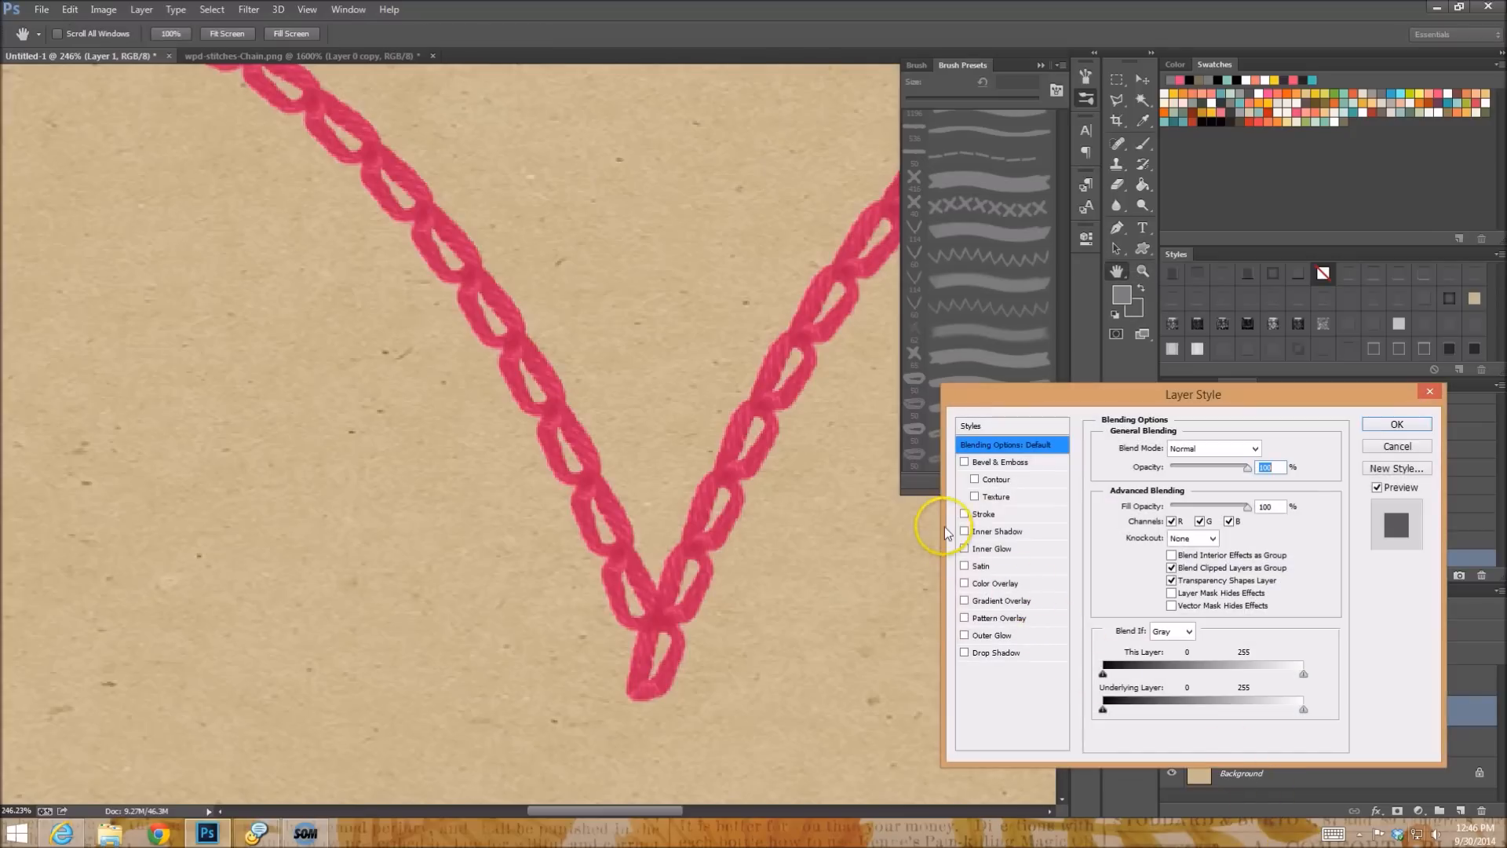
pyautogui.click(1011, 548)
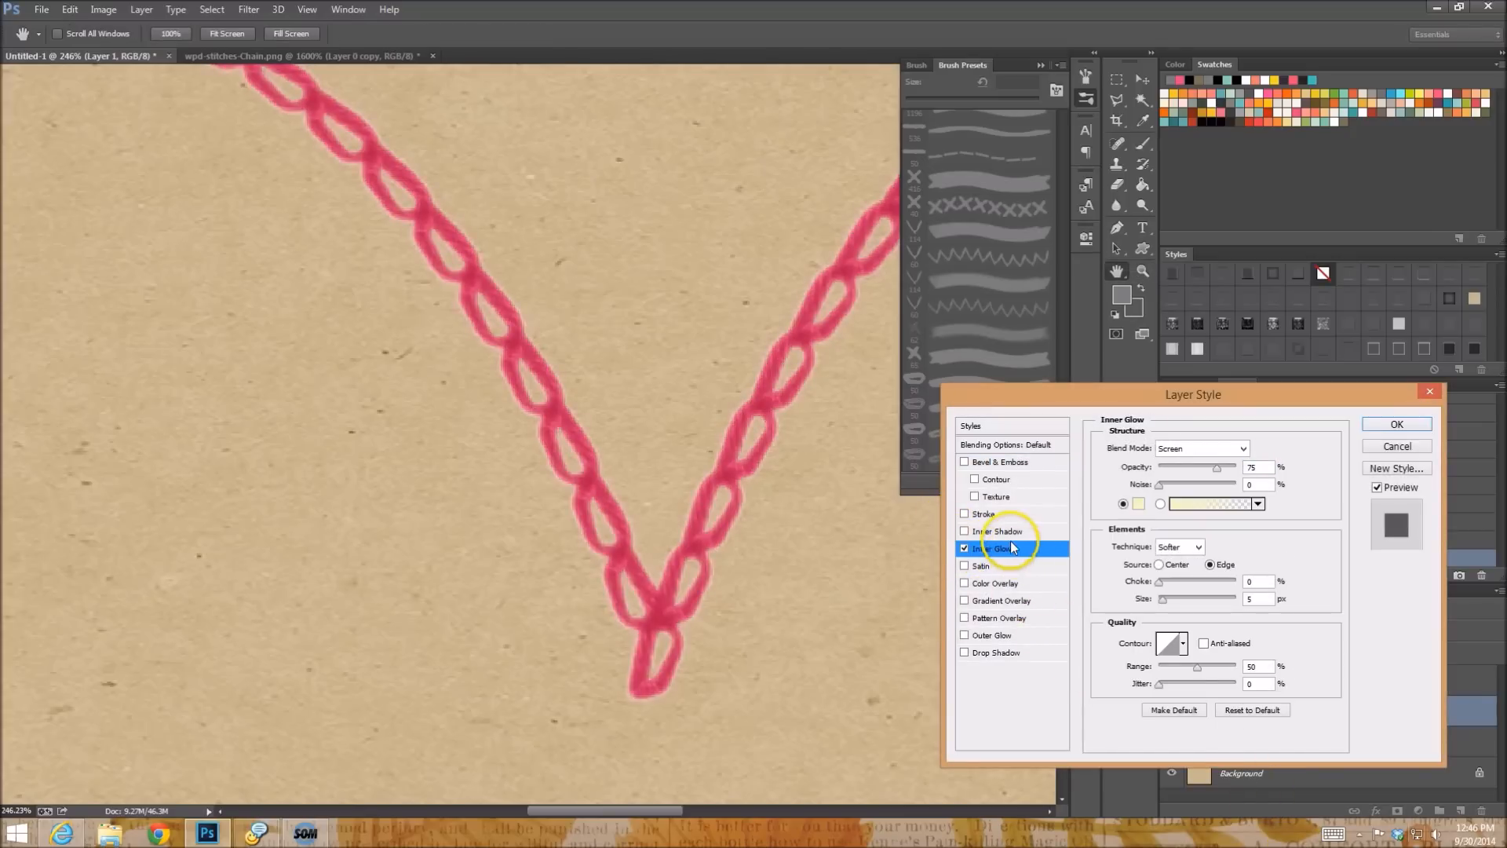
pyautogui.click(1139, 504)
pyautogui.click(1338, 558)
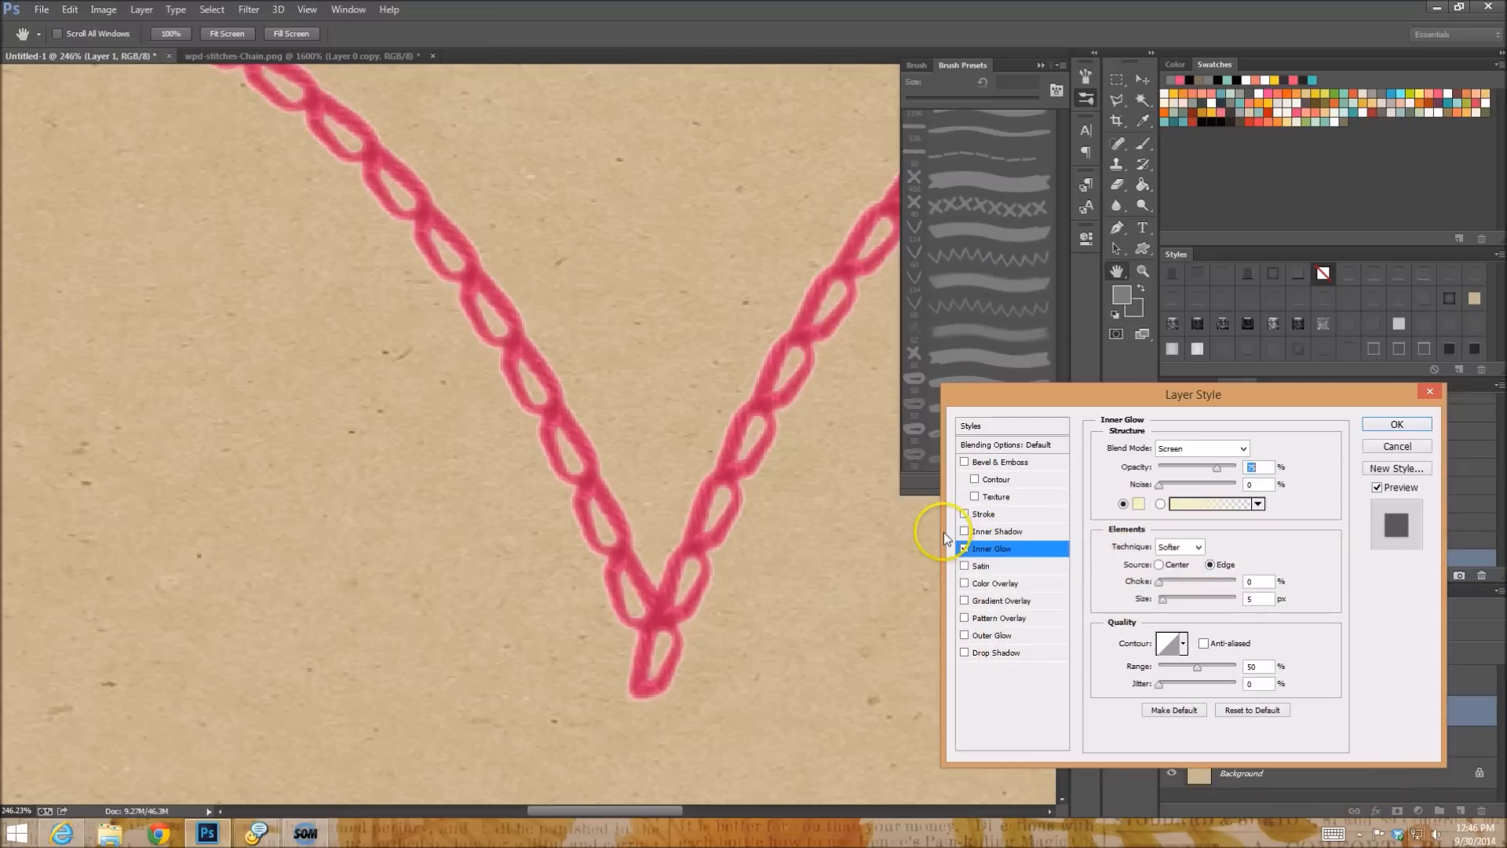
pyautogui.click(964, 548)
# Add an inner shadow to Layer 1 without global light and set its angle to -90°.
pyautogui.click(965, 531)
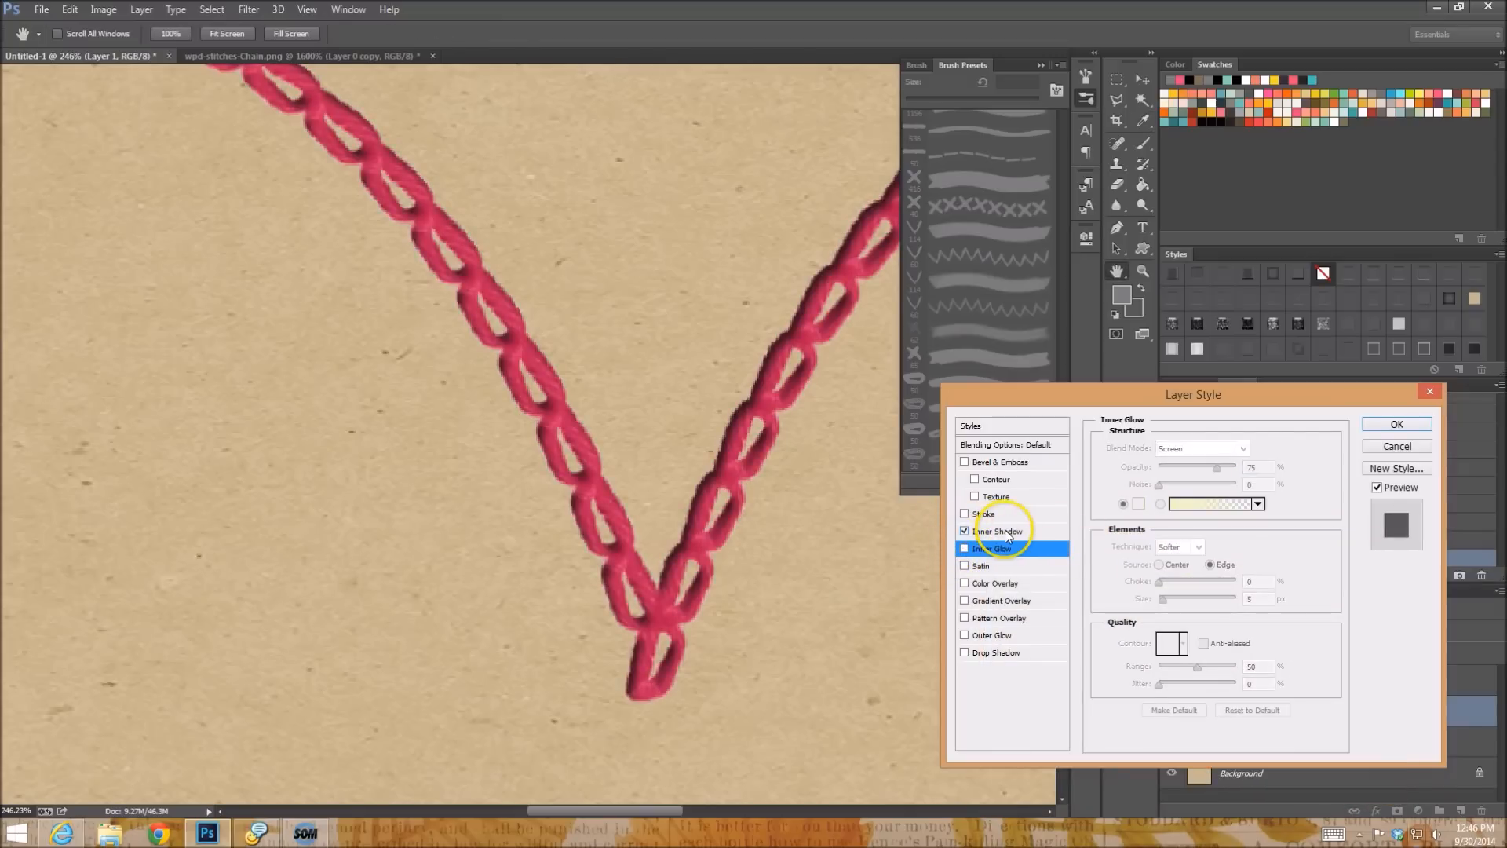
pyautogui.click(1008, 534)
pyautogui.click(1237, 491)
pyautogui.doubleClick(1198, 491)
pyautogui.write('-90')
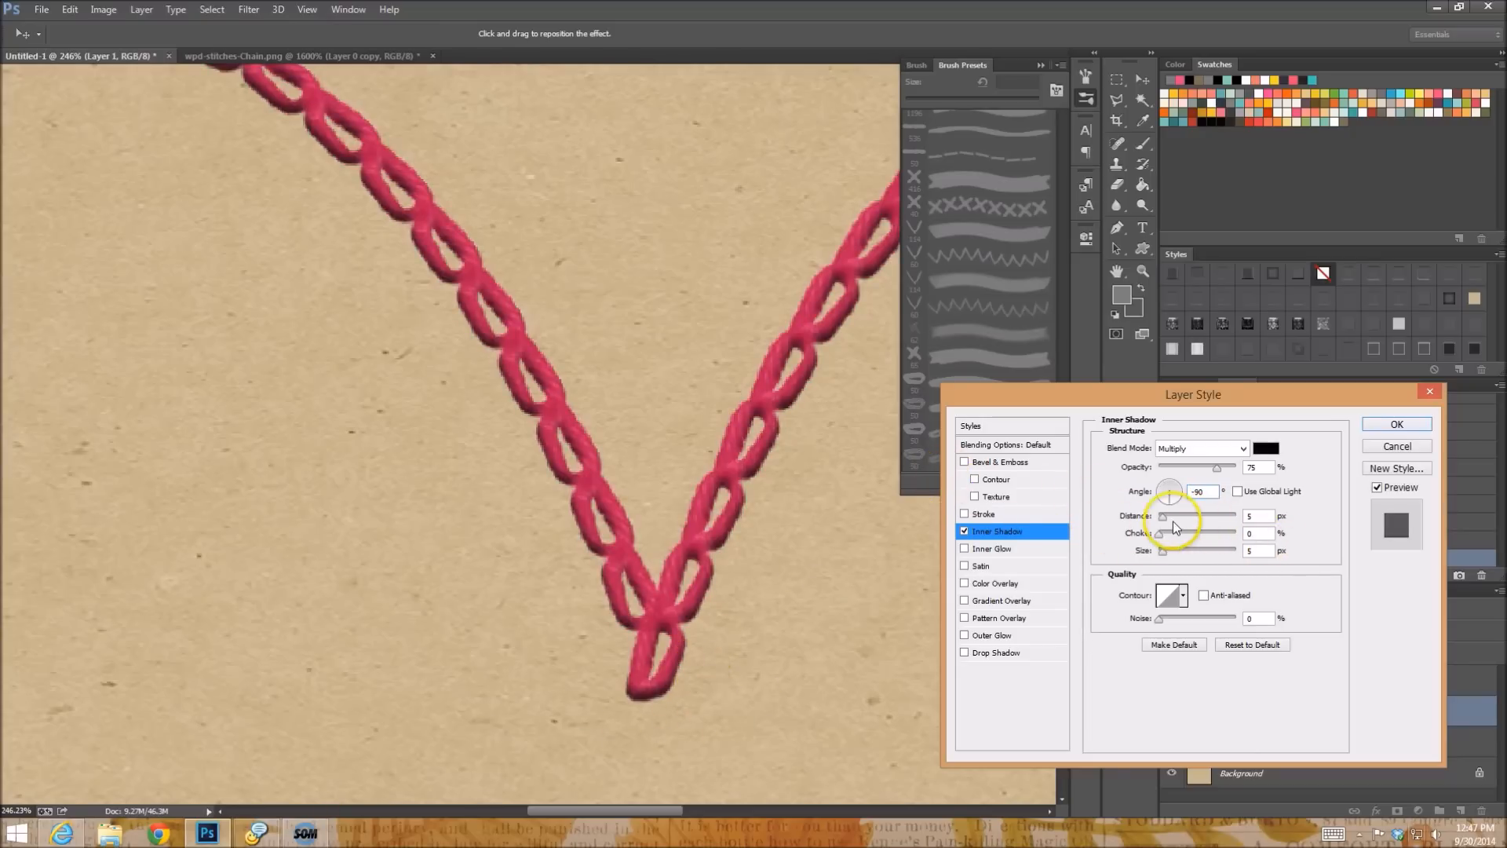
# Set the inner shadow to Linear Burn at 10% opacity, compare the stitches with and without it, and apply the style.
pyautogui.click(1191, 448)
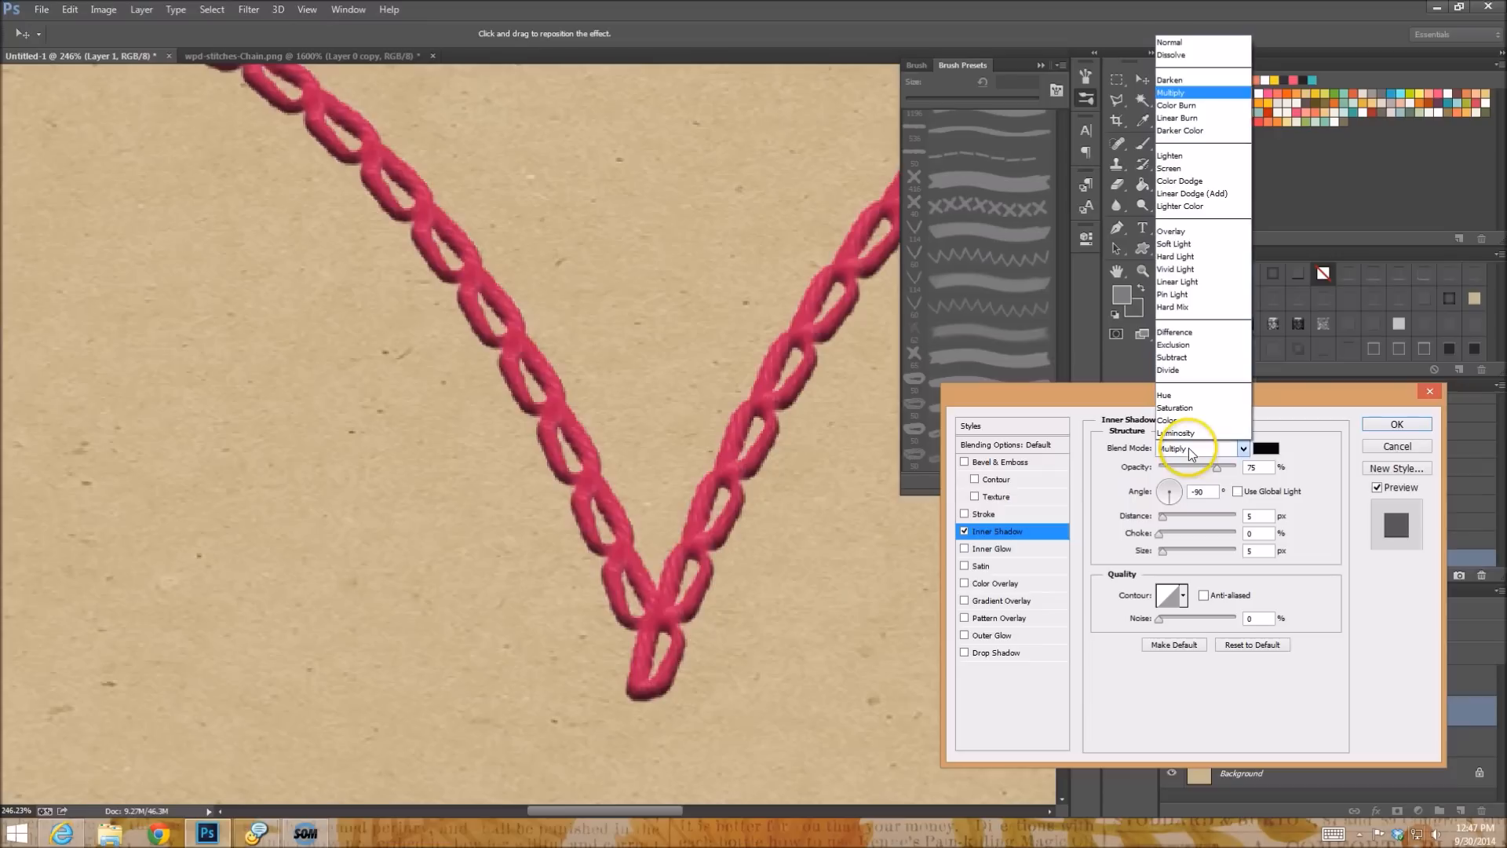
pyautogui.click(1207, 118)
pyautogui.doubleClick(1255, 467)
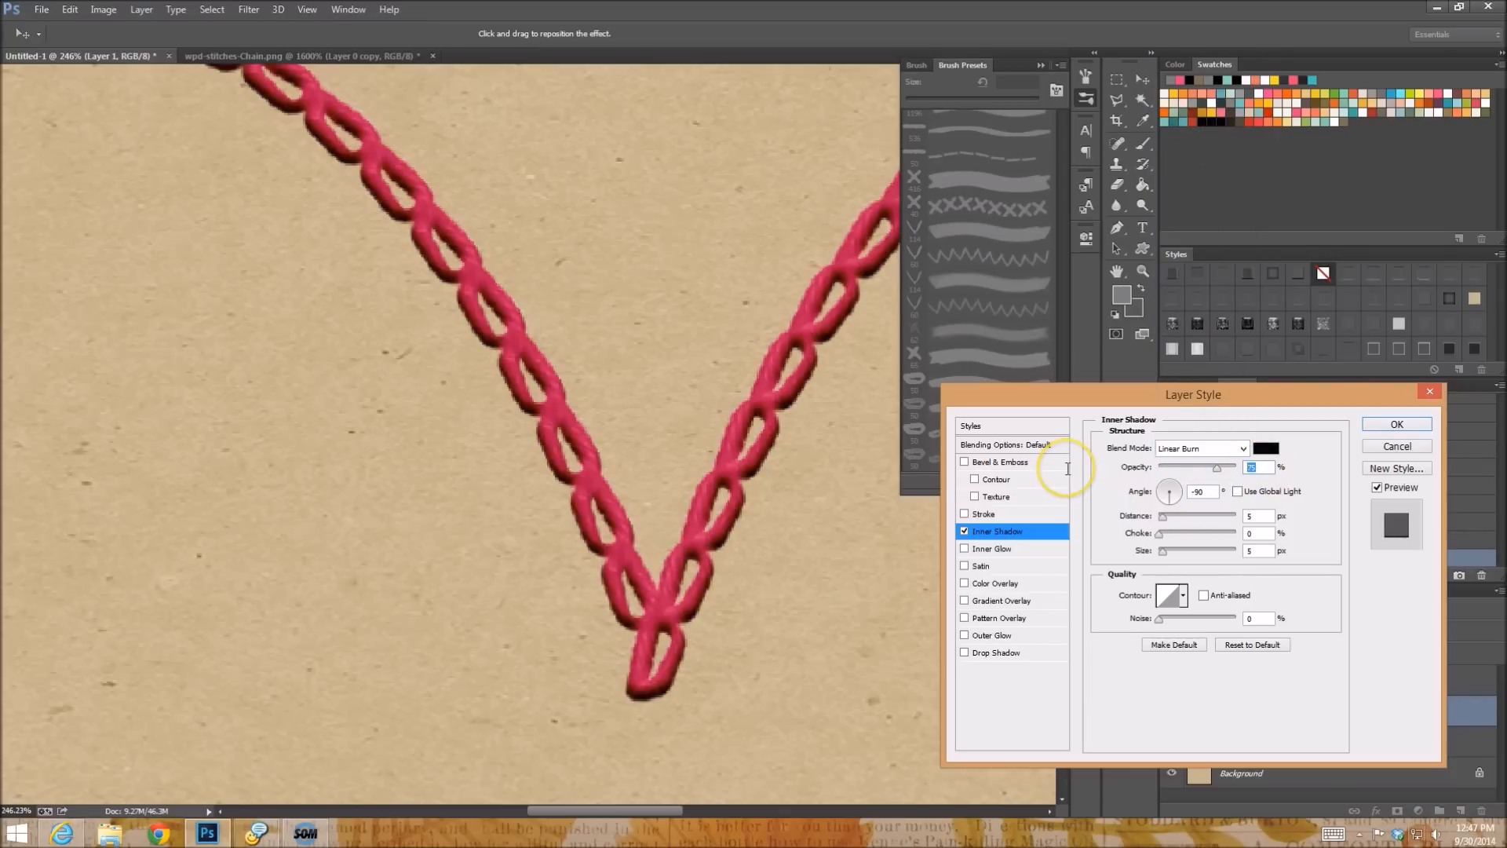
pyautogui.write('10')
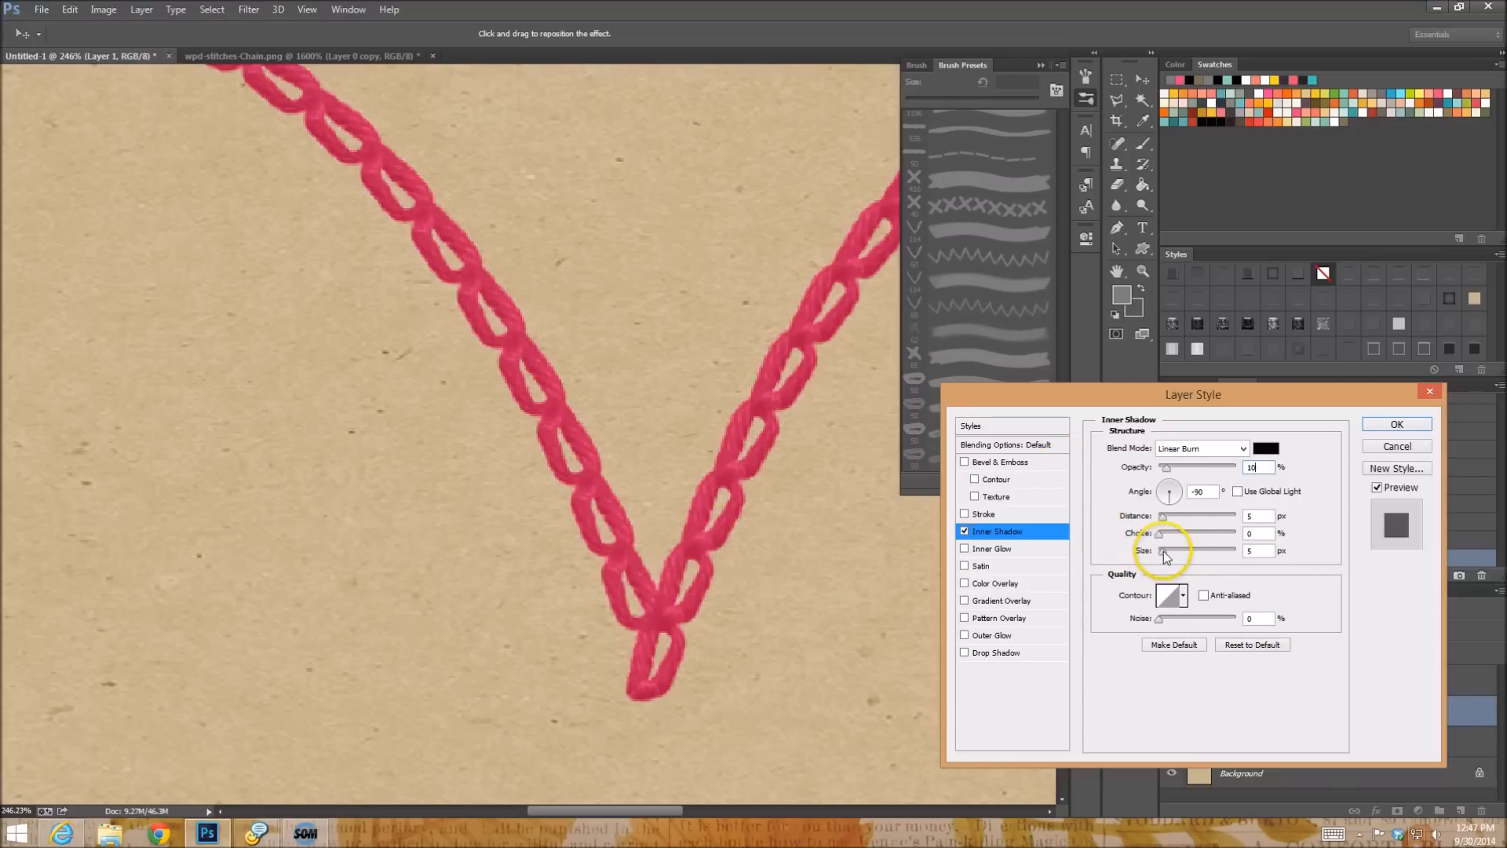
pyautogui.click(964, 532)
pyautogui.click(965, 532)
pyautogui.click(964, 532)
pyautogui.click(965, 532)
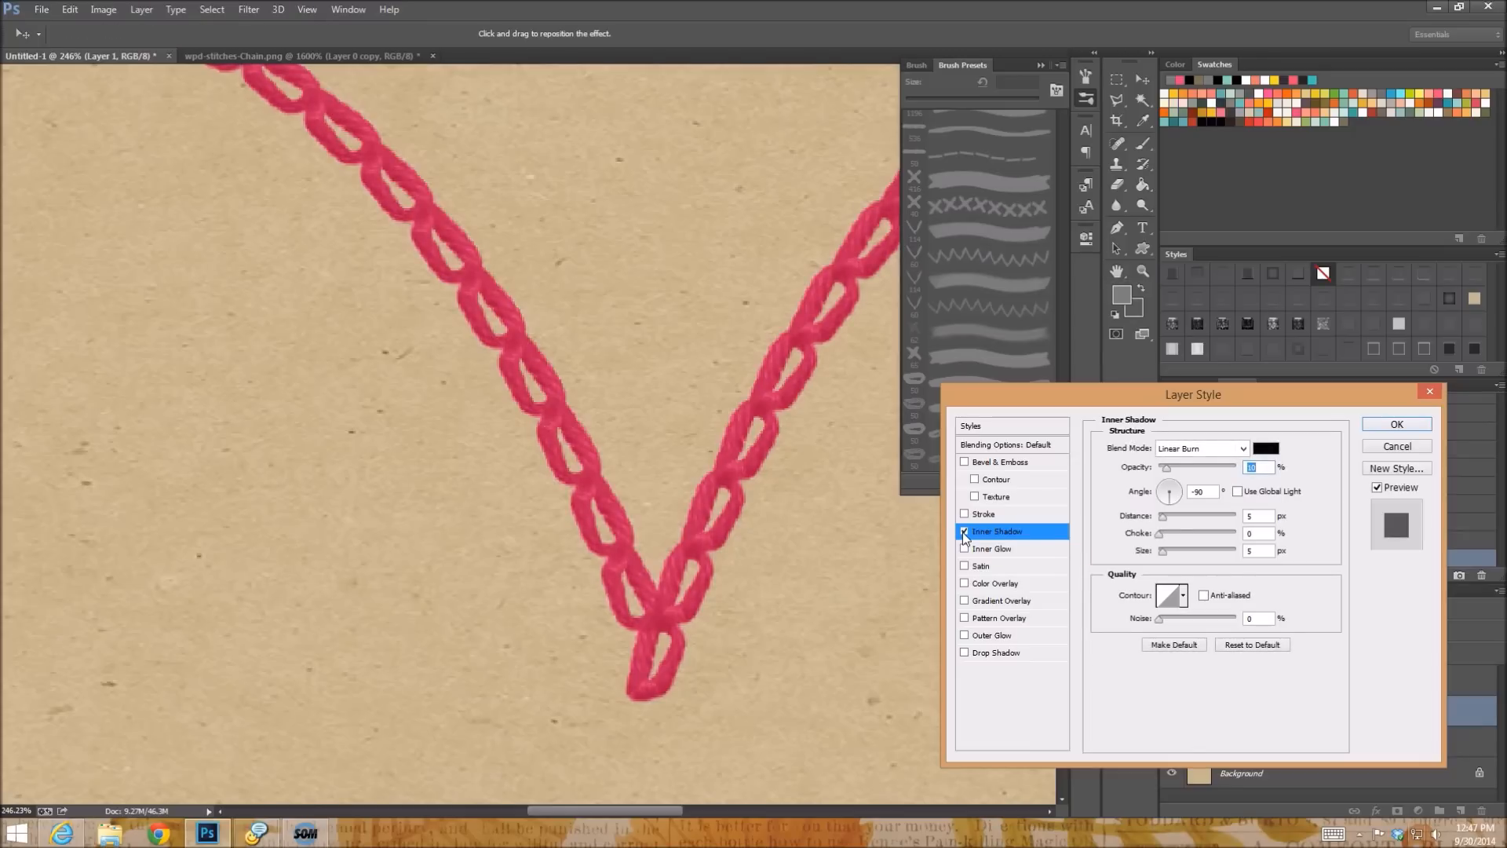
pyautogui.click(1399, 425)
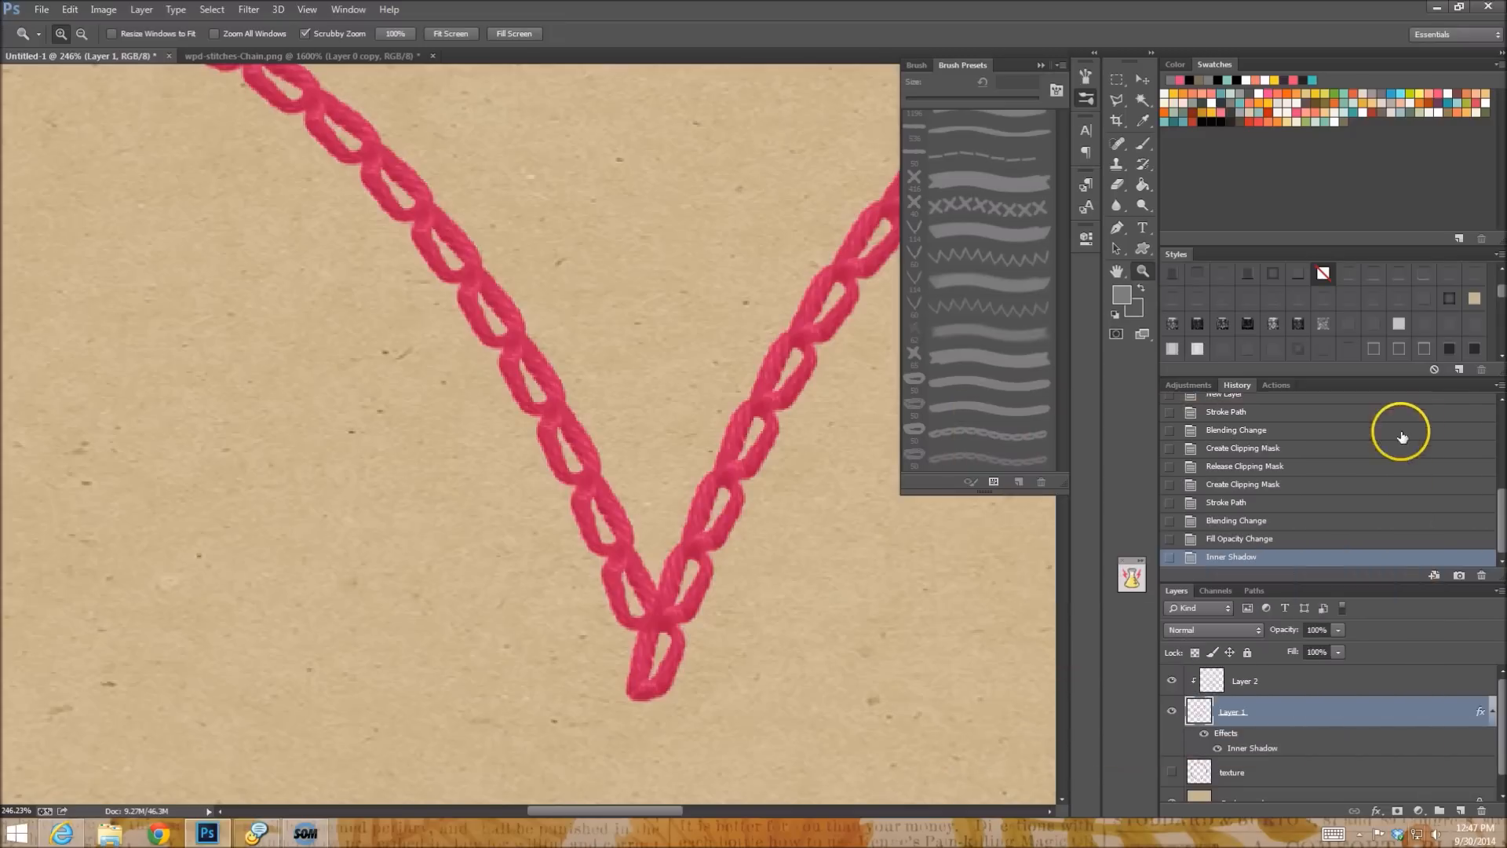
# Merge Layer 1 and Layer 2 into a single layer and view the whole stitched heart.
pyautogui.keyDown('shift'); pyautogui.click(1295, 686); pyautogui.keyUp('shift')
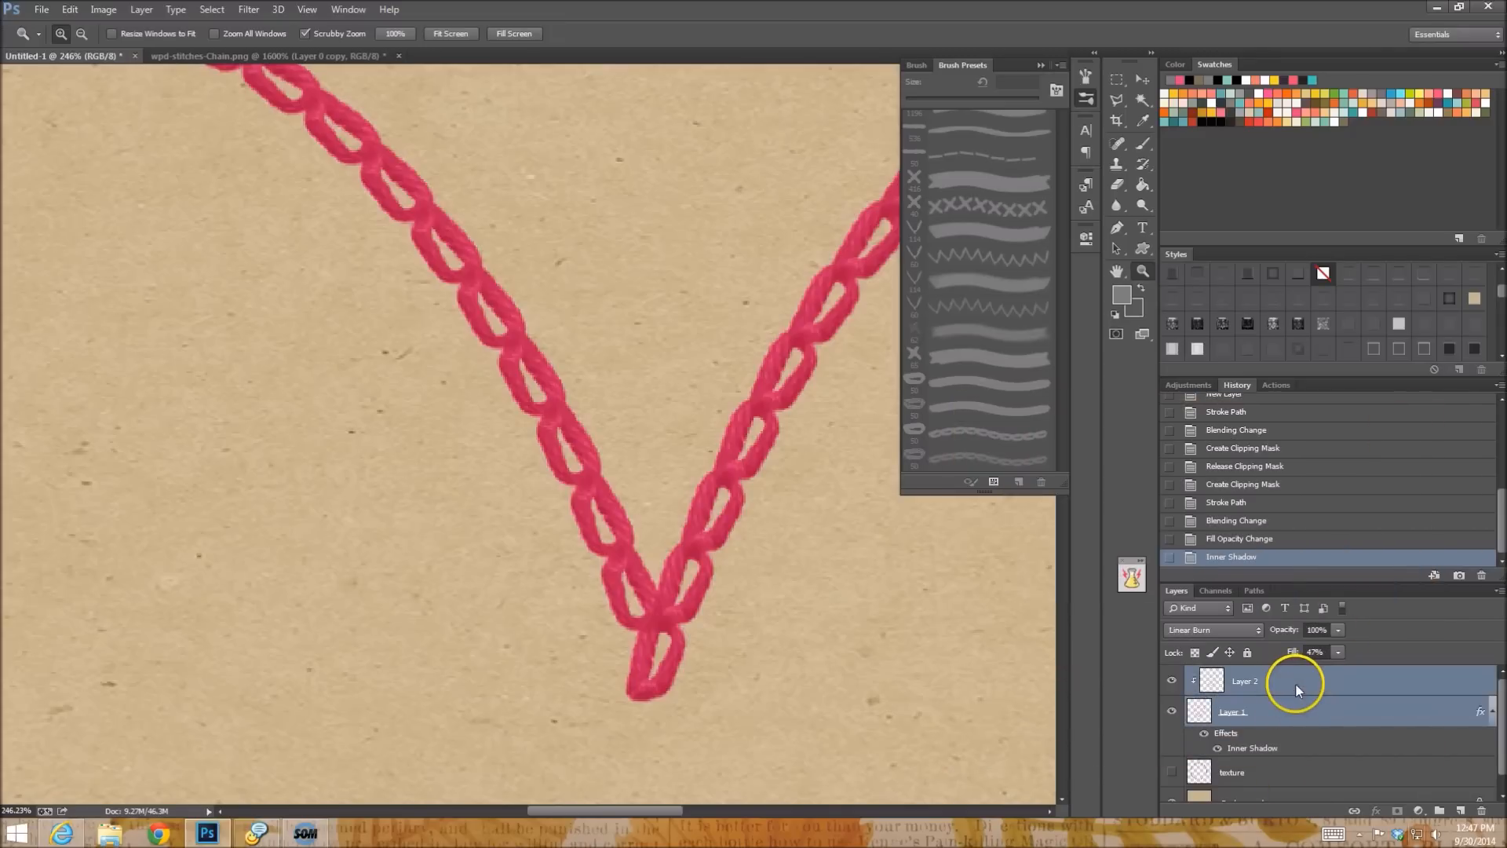
pyautogui.rightClick(1295, 688)
pyautogui.click(1339, 431)
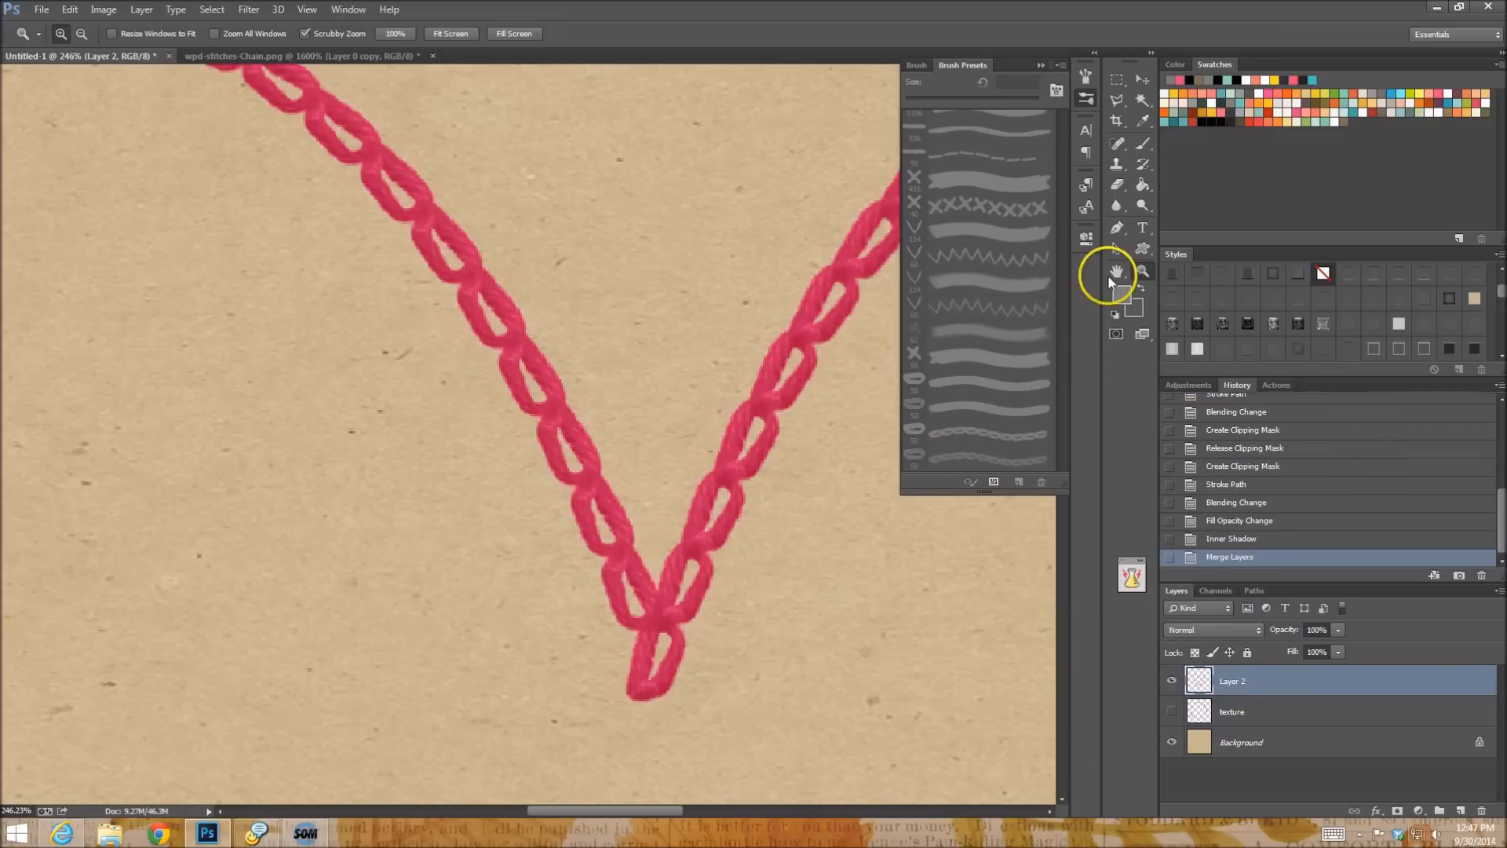
pyautogui.moveTo(448, 397); pyautogui.dragTo(482, 446)
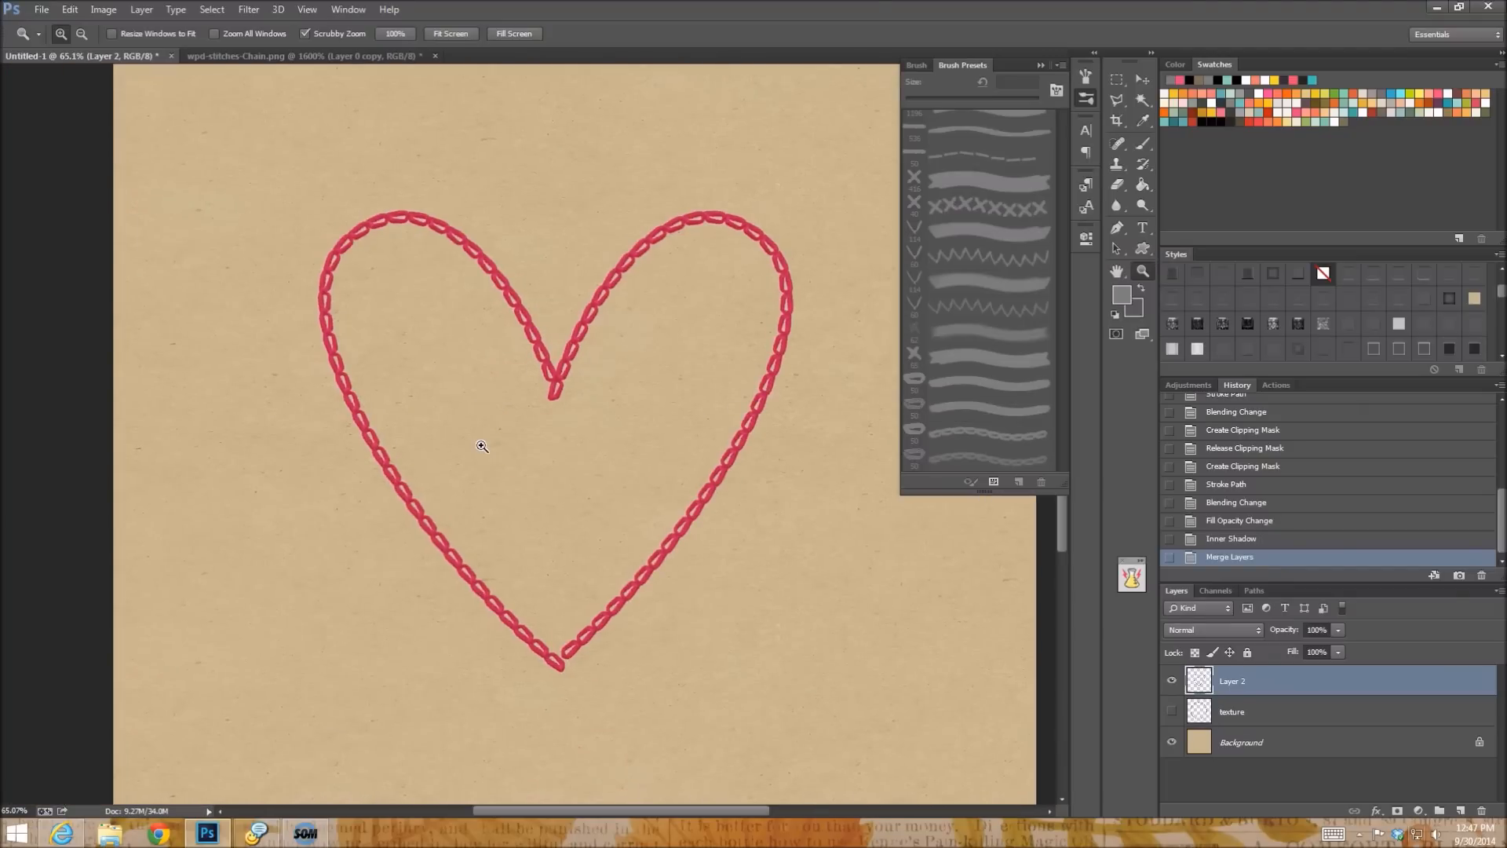